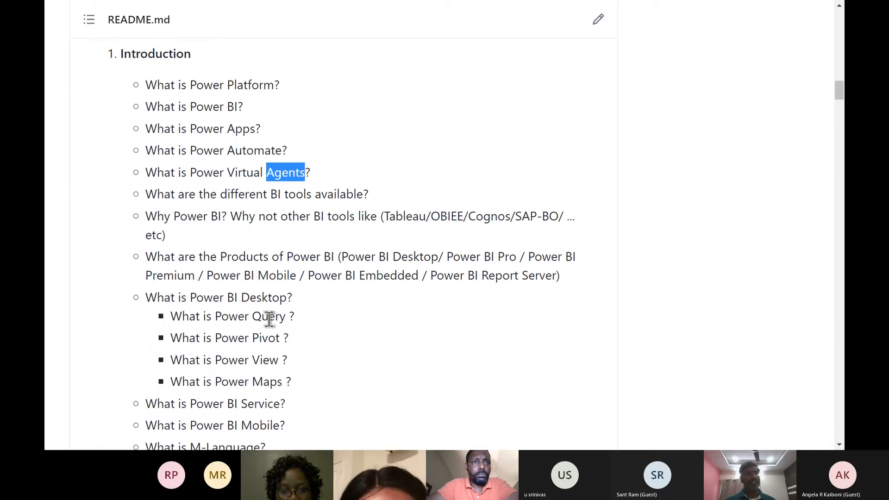
# Read the README's course content on Introduction, Data Warehousing Concepts and Power BI Desktop, glancing back at the architecture diagram.
pyautogui.scroll(-3, 269, 318)
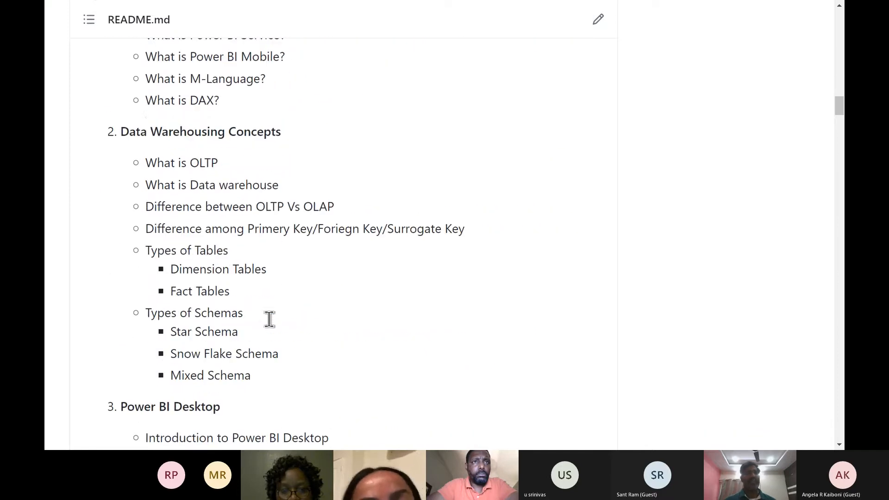
pyautogui.doubleClick(208, 136)
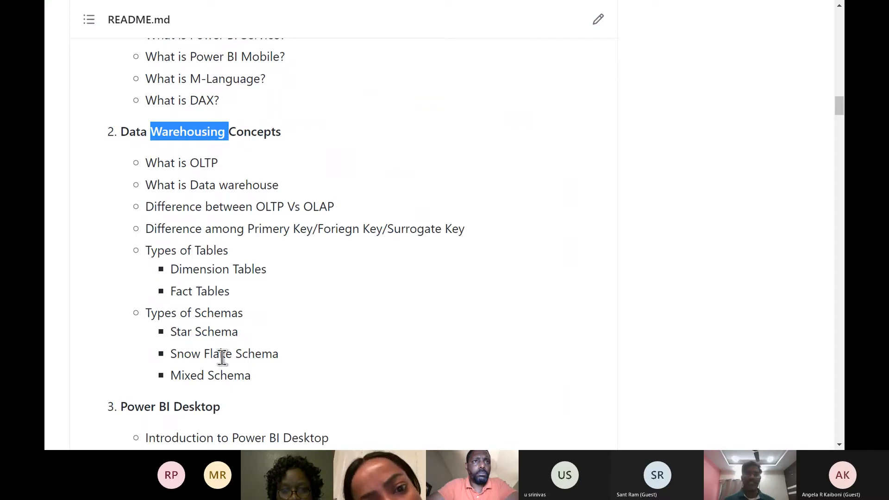
pyautogui.scroll(-5, 229, 347)
pyautogui.scroll(-3, 229, 347)
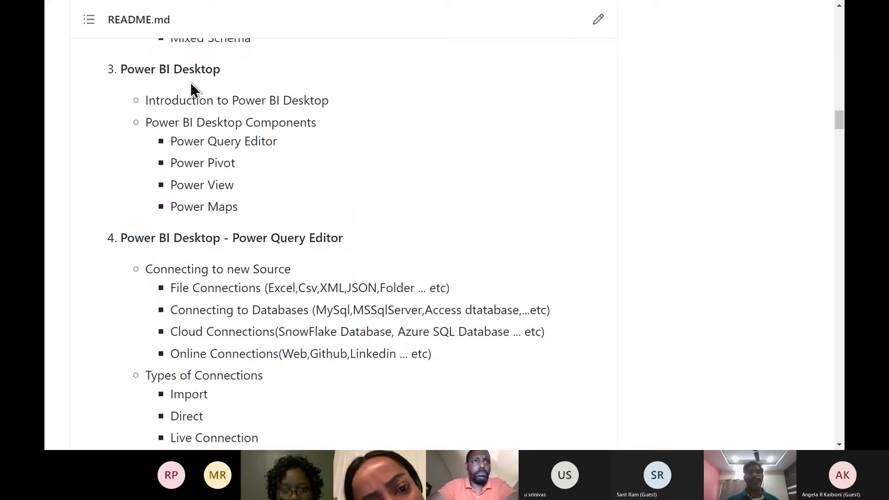
pyautogui.scroll(10, 190, 83)
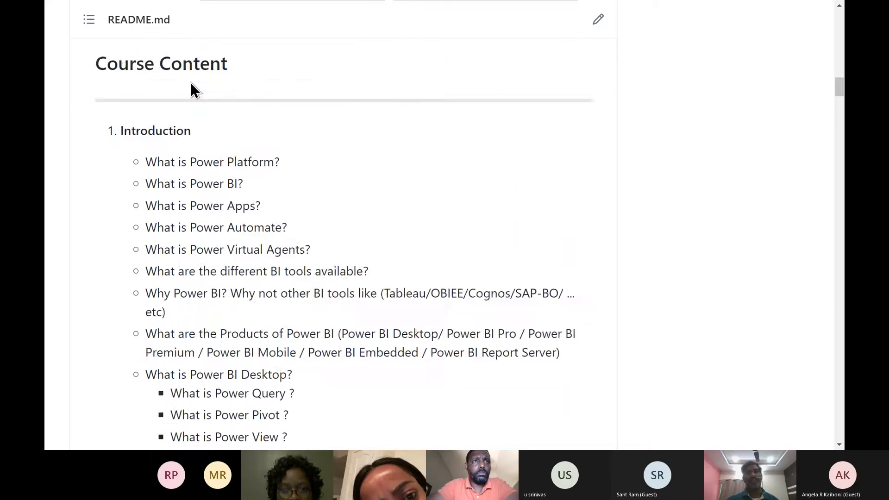
pyautogui.scroll(5, 191, 82)
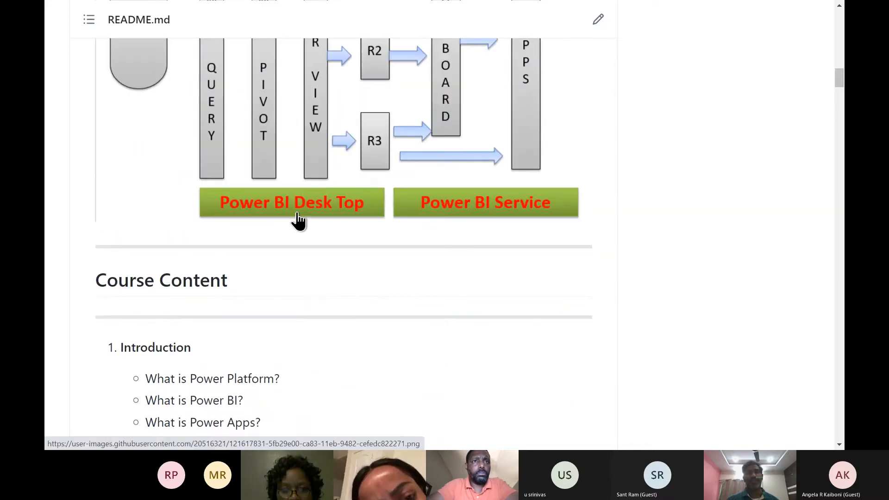
pyautogui.scroll(-9, 280, 222)
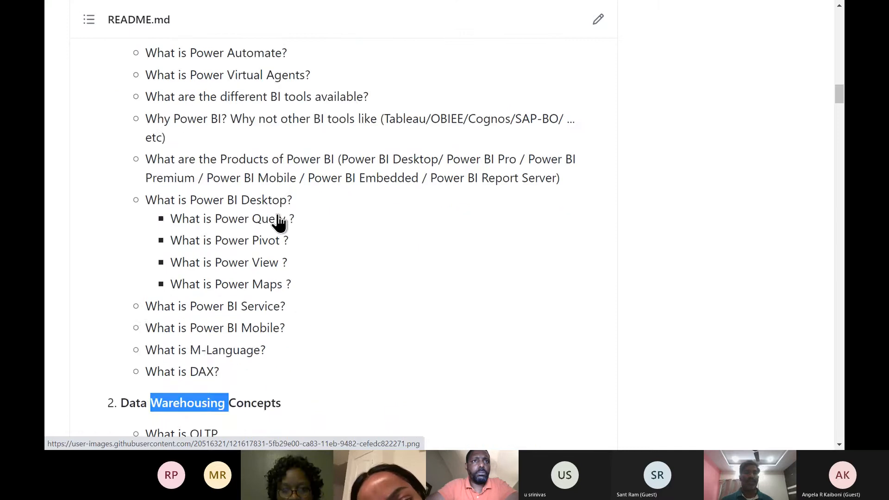
pyautogui.scroll(-12, 279, 222)
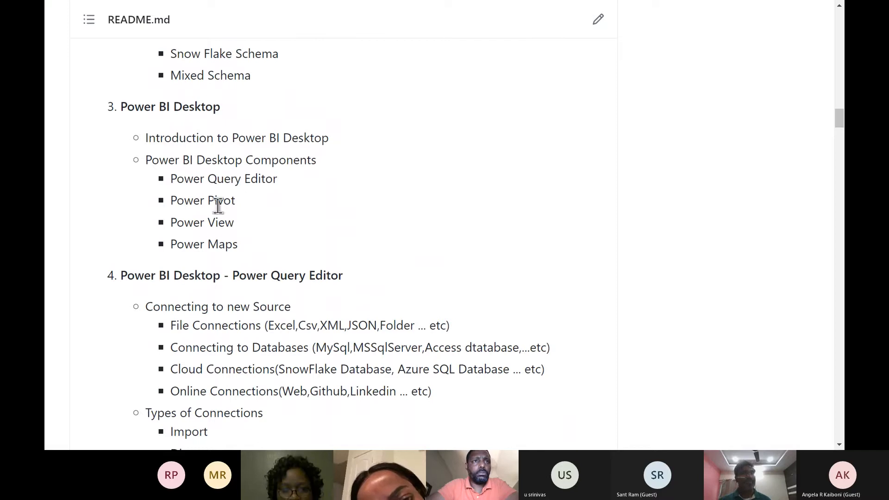
# Review the architecture diagram against the course outline and highlight the "Power BI Desktop" heading of section 3.
pyautogui.scroll(5, 226, 214)
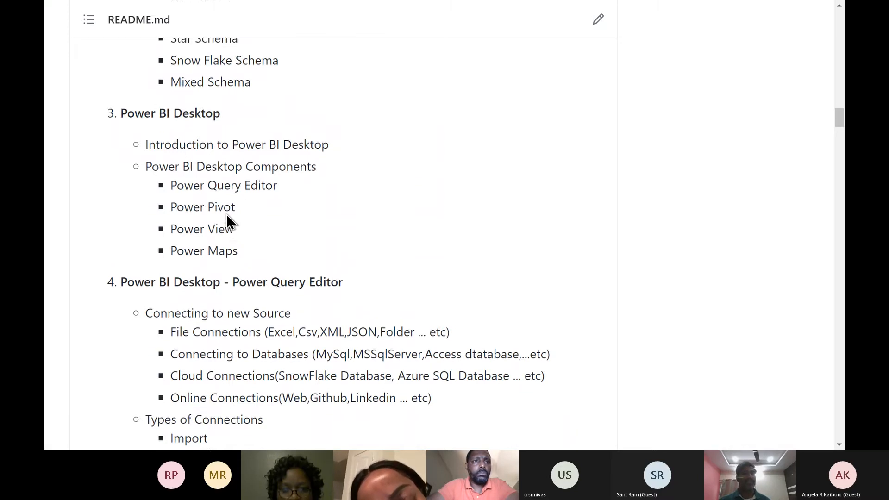
pyautogui.scroll(15, 226, 214)
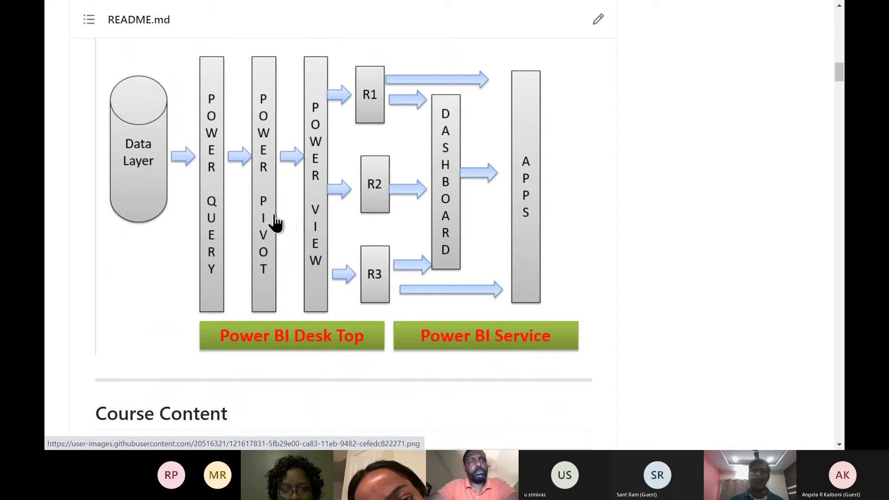
pyautogui.scroll(-10, 369, 361)
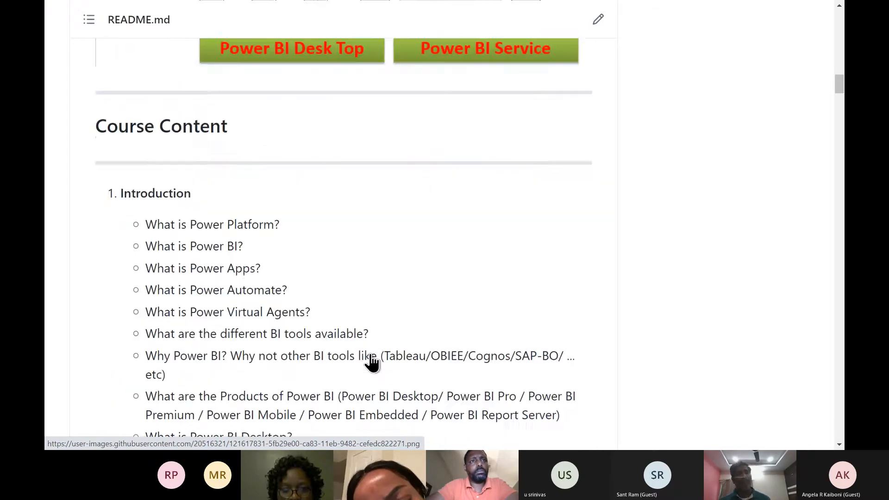
pyautogui.scroll(-2, 370, 355)
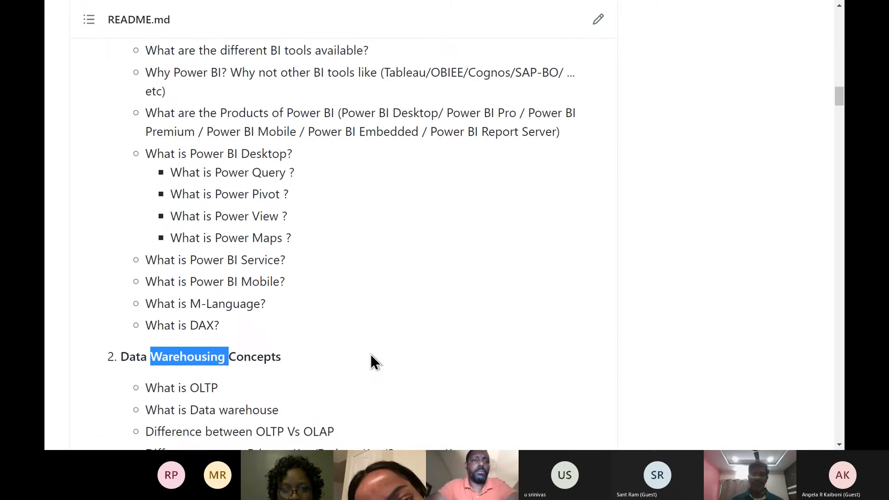
pyautogui.scroll(-11, 372, 357)
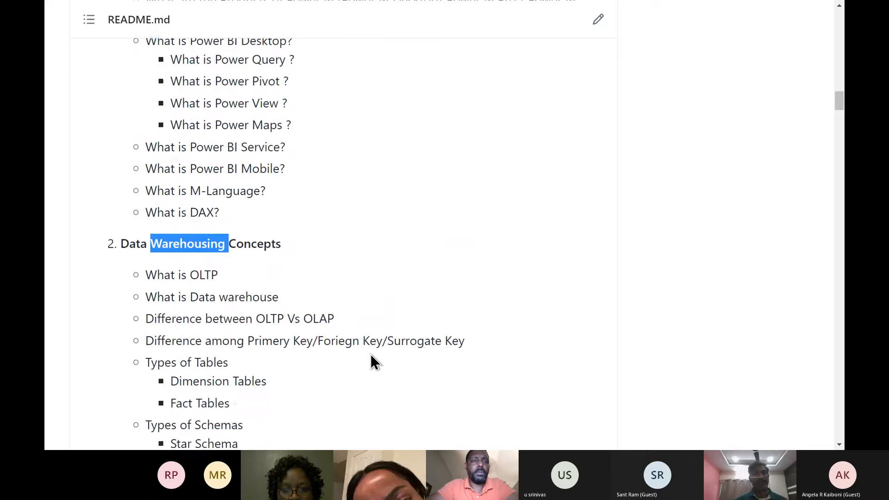
pyautogui.scroll(-3, 370, 354)
pyautogui.scroll(2, 370, 356)
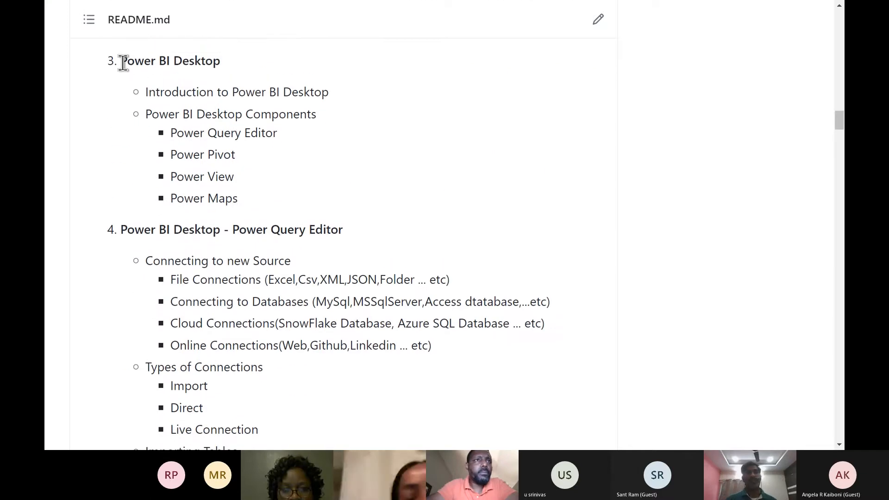
pyautogui.moveTo(123, 63); pyautogui.dragTo(216, 68)
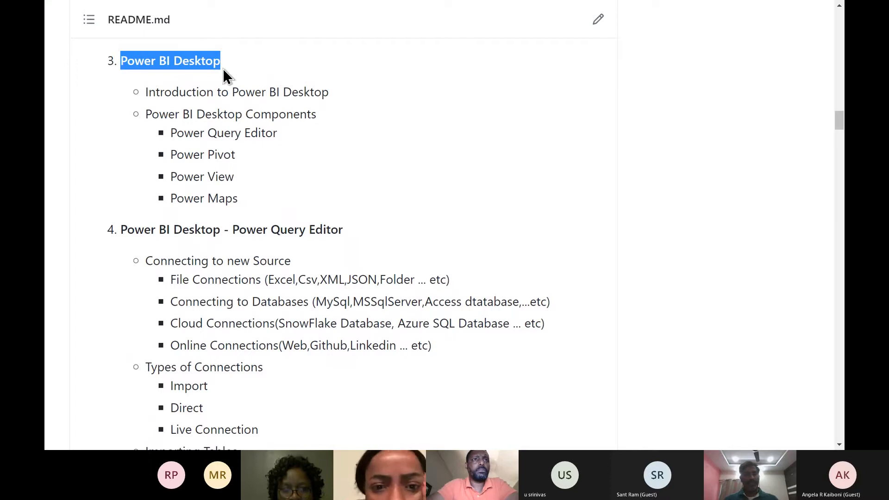
# Find Power BI Desktop with a Windows search for "power", launch it and dismiss its start screen.
pyautogui.press('super+s')
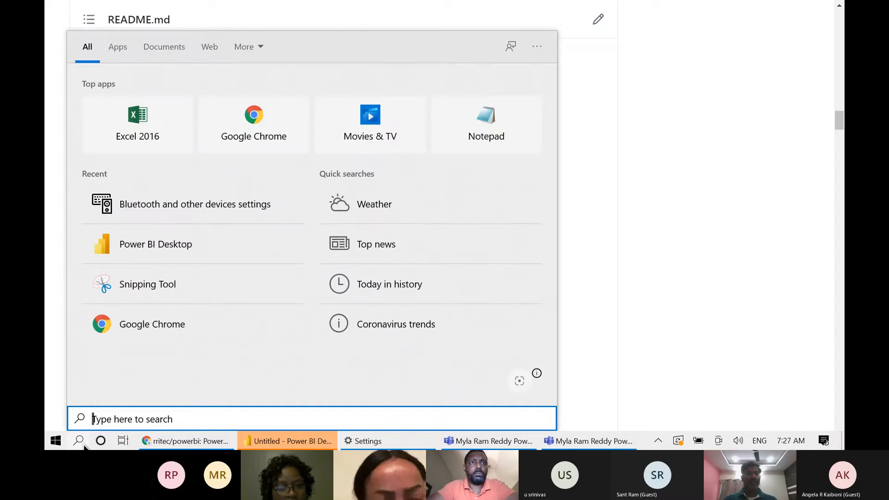
pyautogui.write('po')
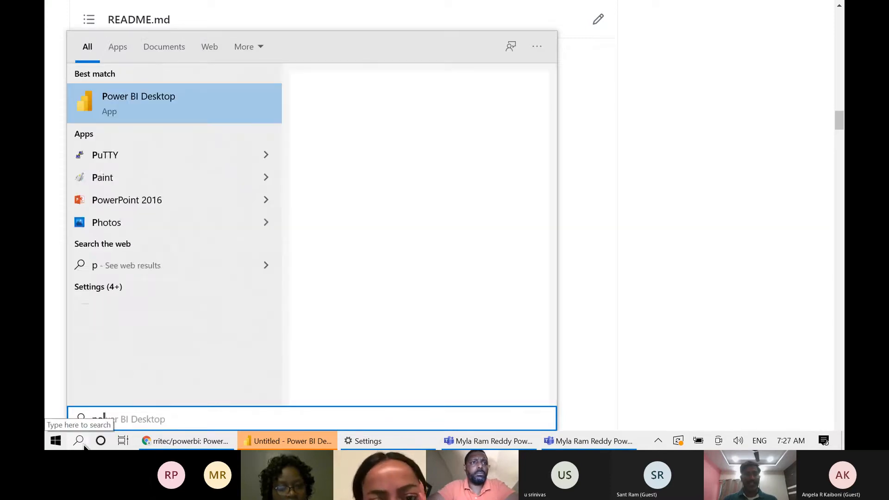
pyautogui.write('wer')
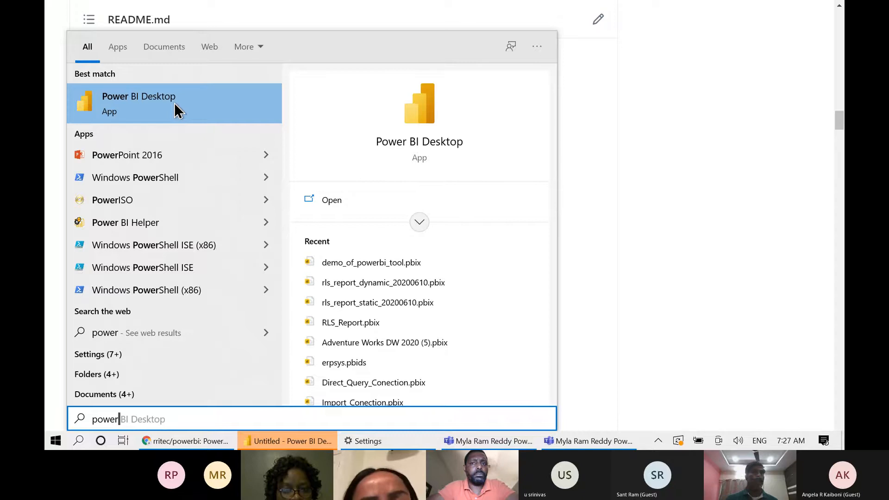
pyautogui.click(174, 102)
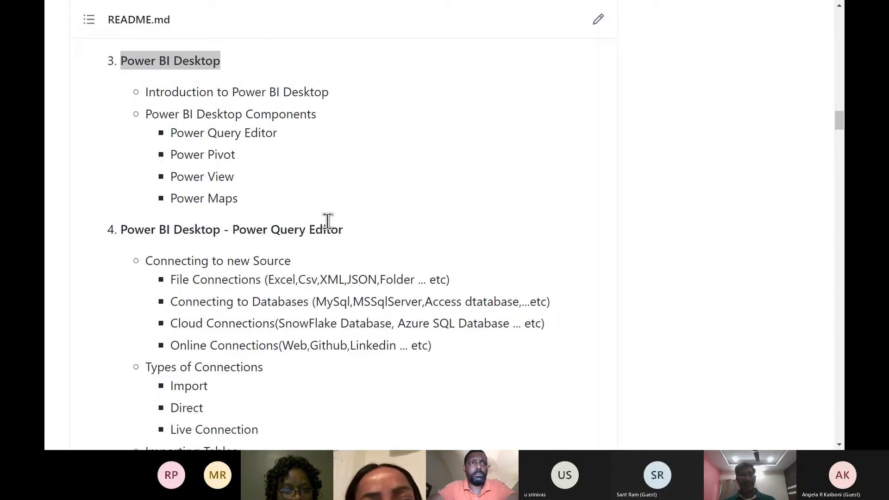
pyautogui.hotkey('alt', 'Tab')
pyautogui.hotkey('alt', 'Tab')
pyautogui.hotkey('alt', 'Tab')
pyautogui.hotkey('alt', 'Tab')
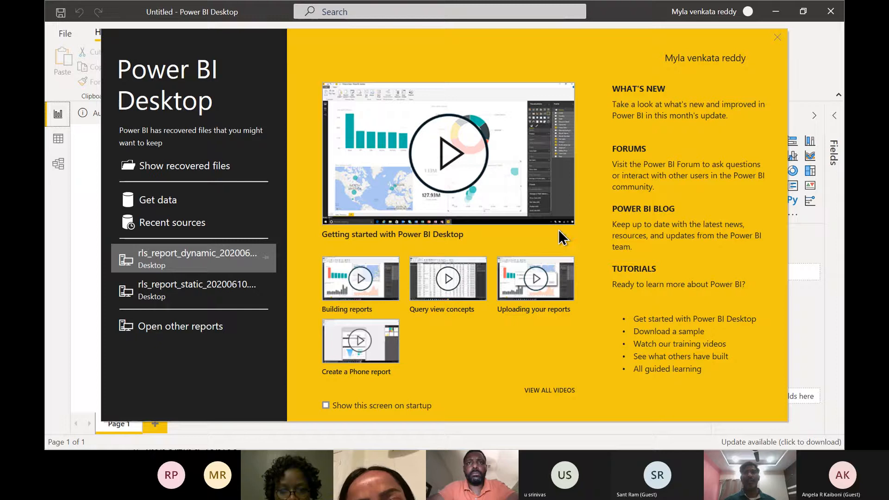
pyautogui.click(778, 38)
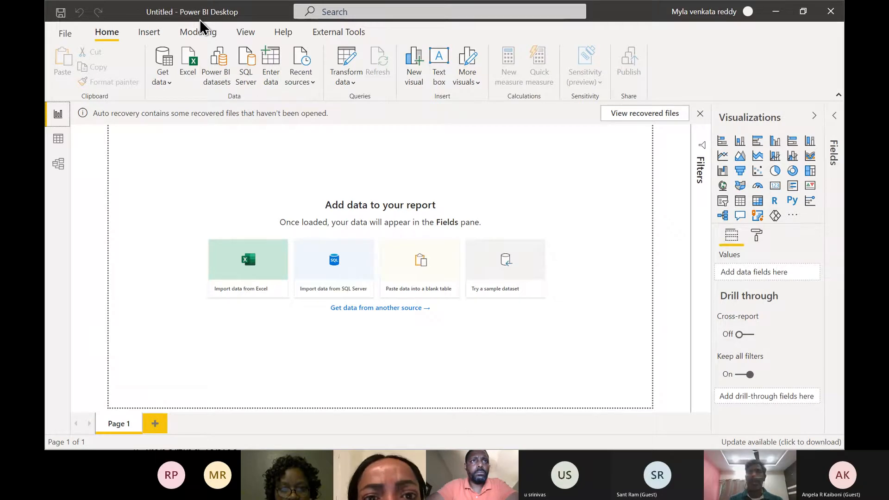
# Check the Teams training meeting window and return to the blank report in Power BI Desktop.
pyautogui.hotkey('alt', 'Tab')
pyautogui.hotkey('alt', 'Tab')
pyautogui.hotkey('alt', 'Tab')
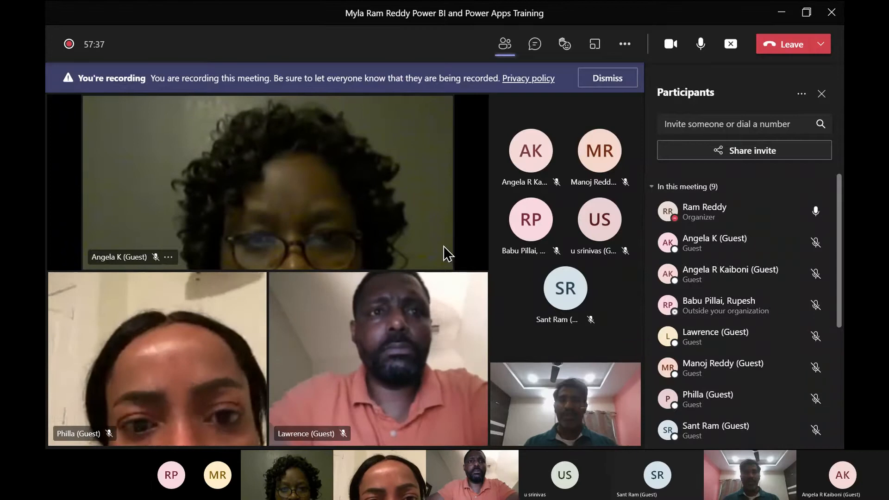
pyautogui.hotkey('alt', 'Tab')
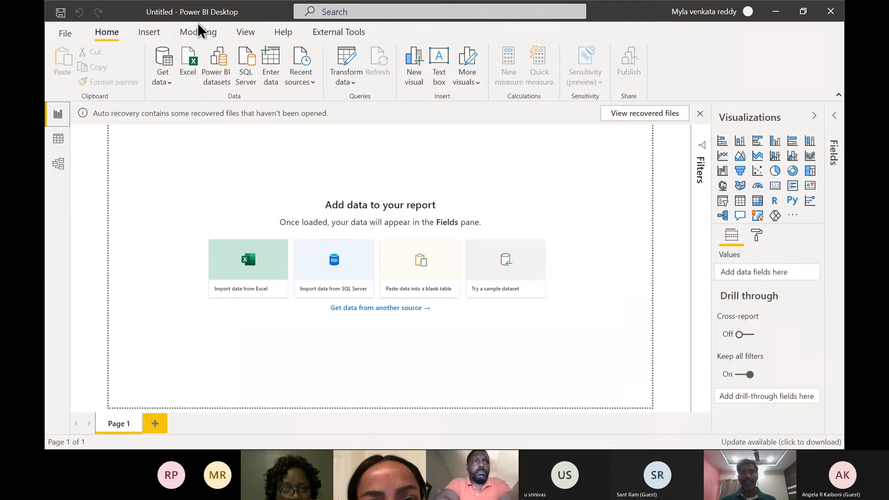
pyautogui.hotkey('alt', 'Tab')
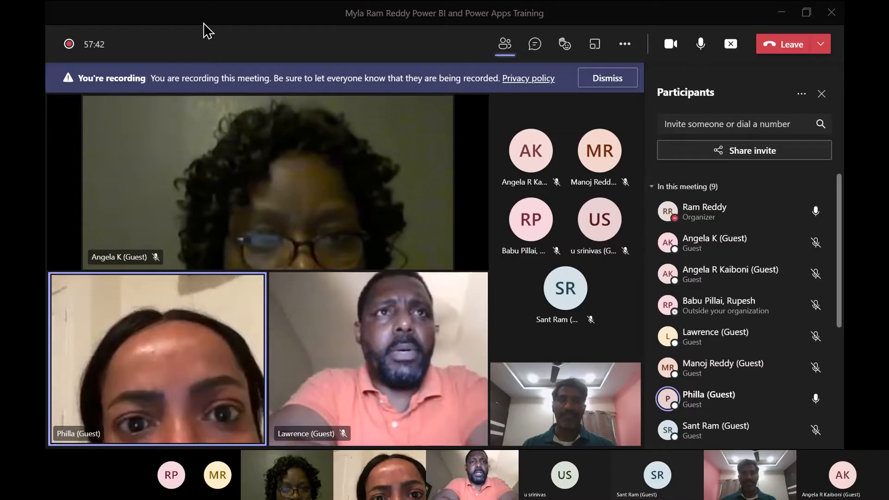
pyautogui.hotkey('alt', 'Tab')
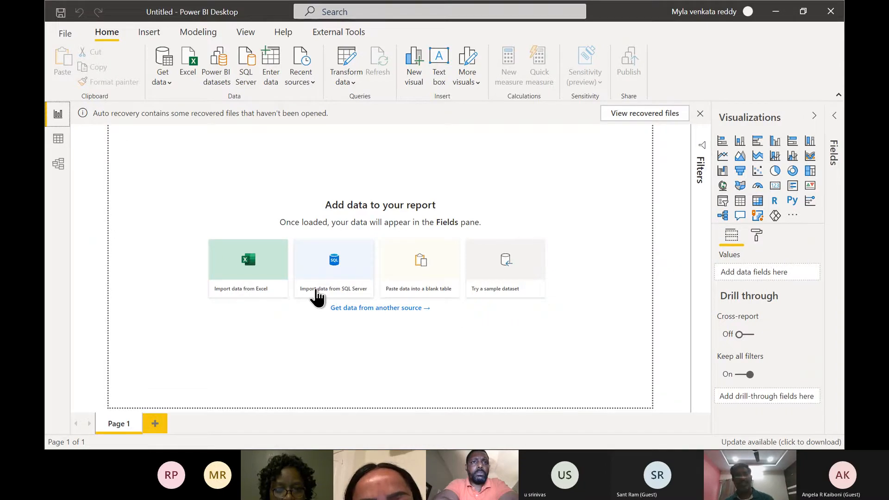
# Start saving the blank report and browse to the rritec folder on the Desktop.
pyautogui.click(66, 34)
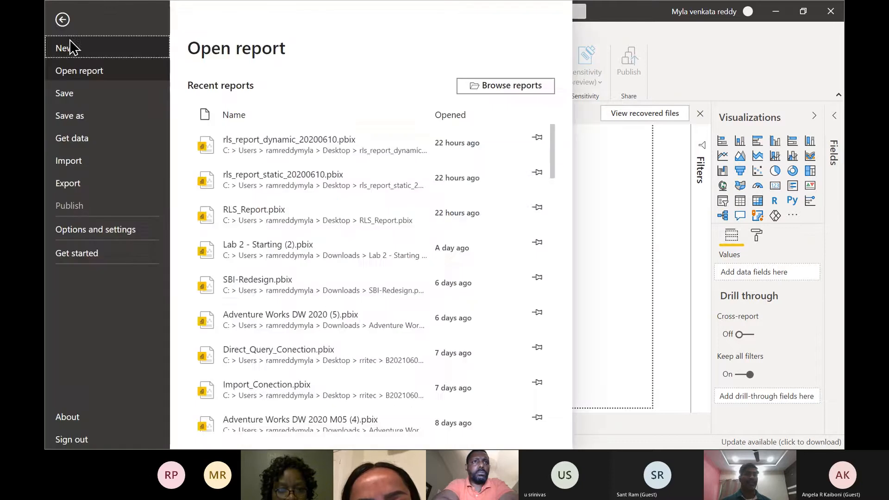
pyautogui.click(65, 93)
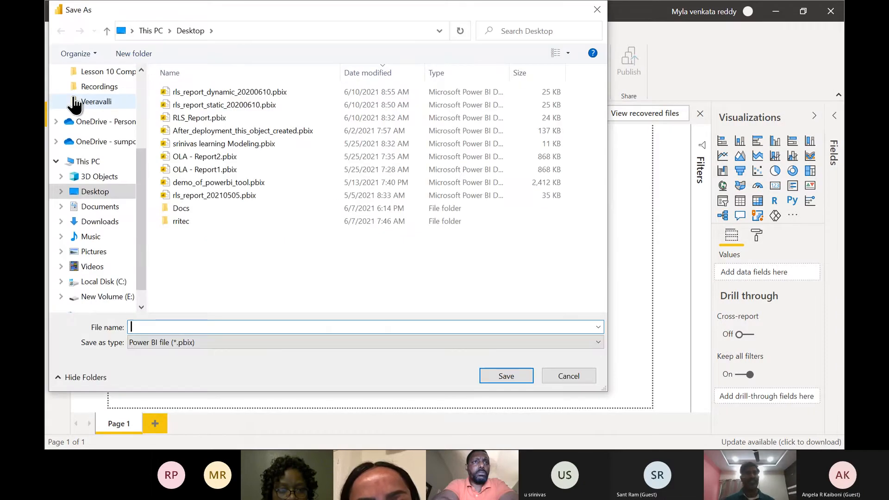
pyautogui.click(102, 196)
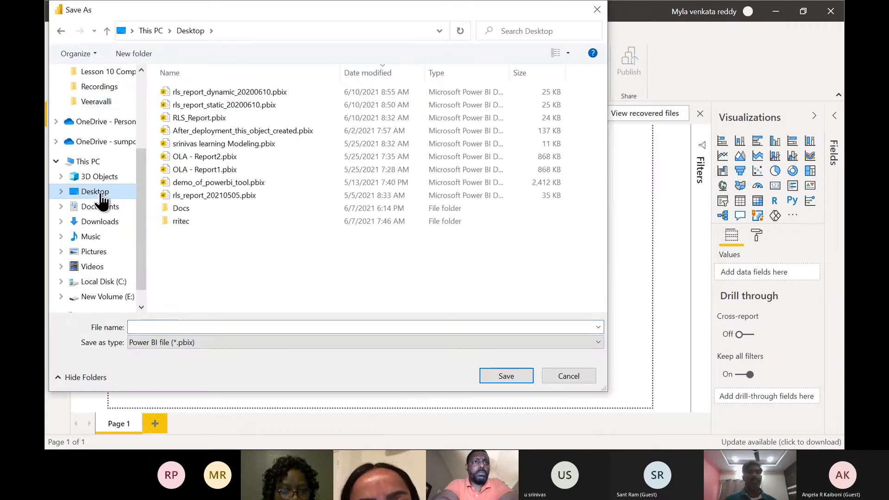
pyautogui.doubleClick(185, 222)
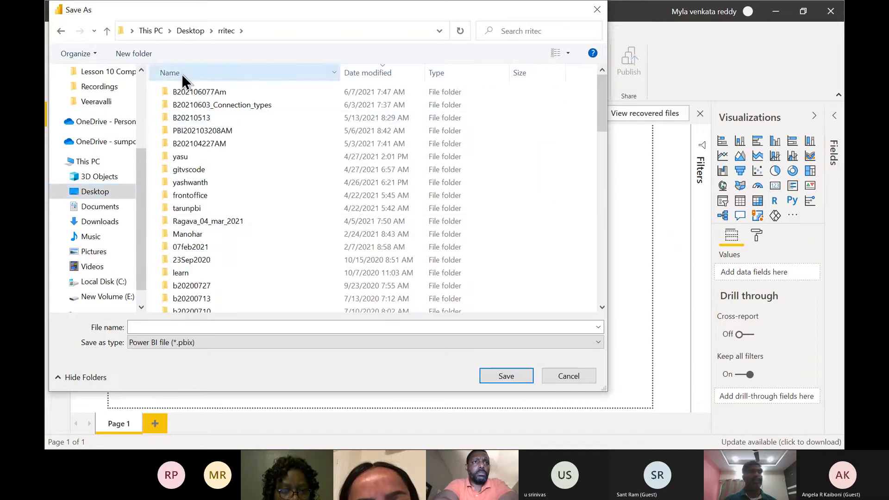
# Create a folder named B20210611 inside rritec and open it as the save location.
pyautogui.click(142, 58)
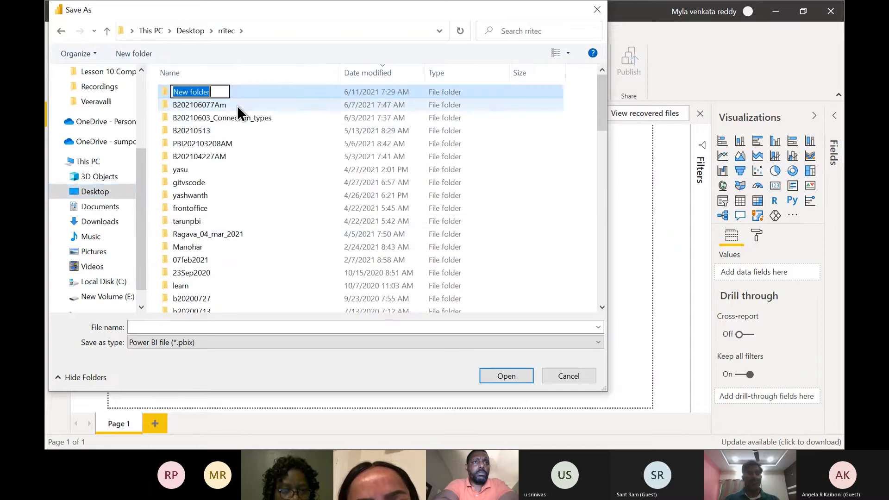
pyautogui.write('B2020')
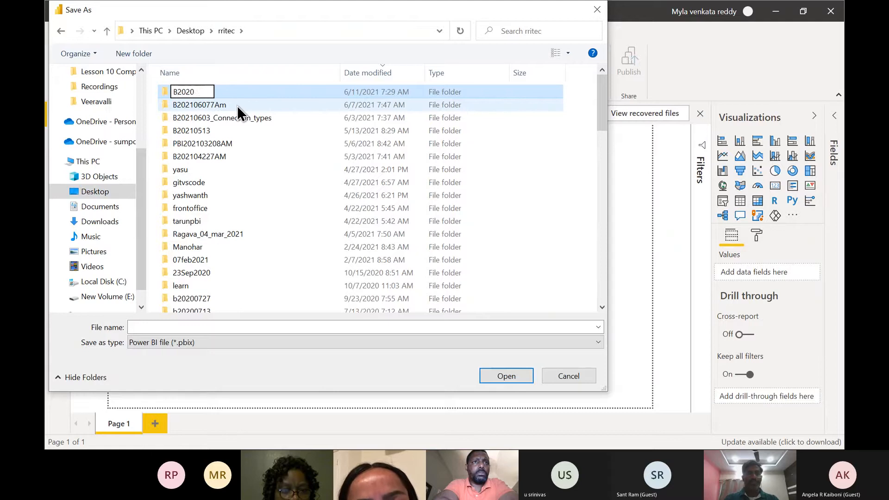
pyautogui.press('BackSpace')
pyautogui.press('BackSpace')
pyautogui.write('21')
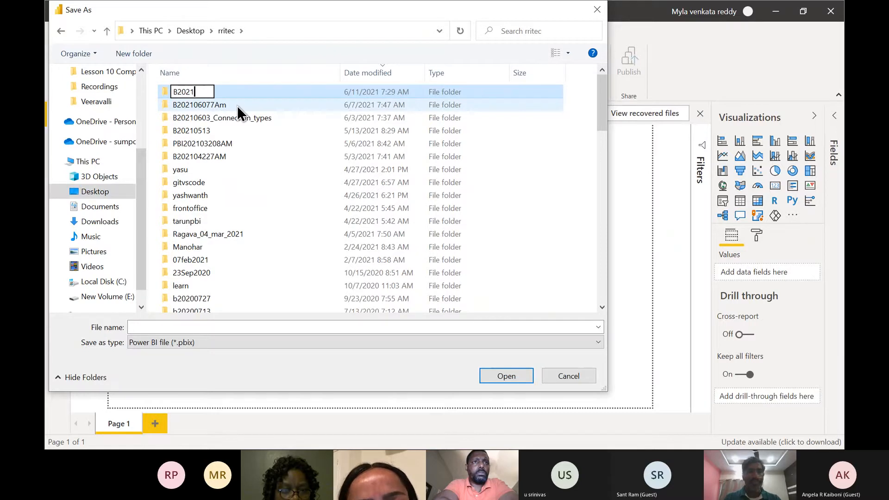
pyautogui.write('06')
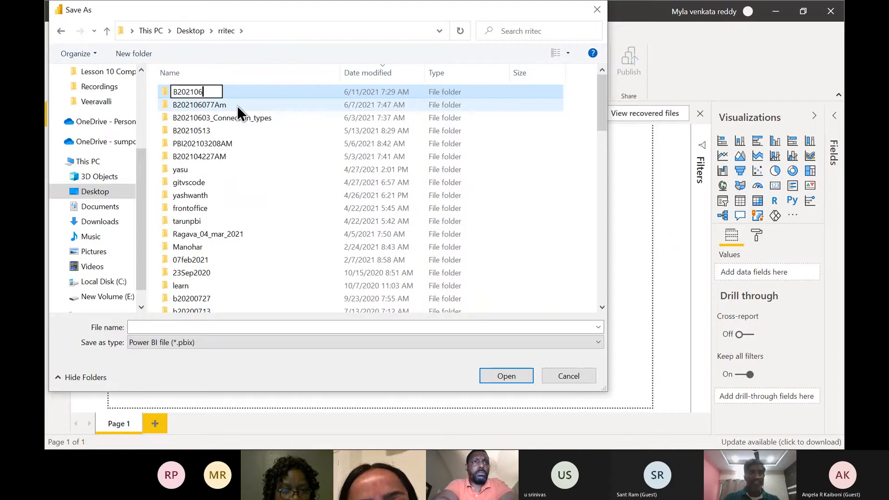
pyautogui.write('11')
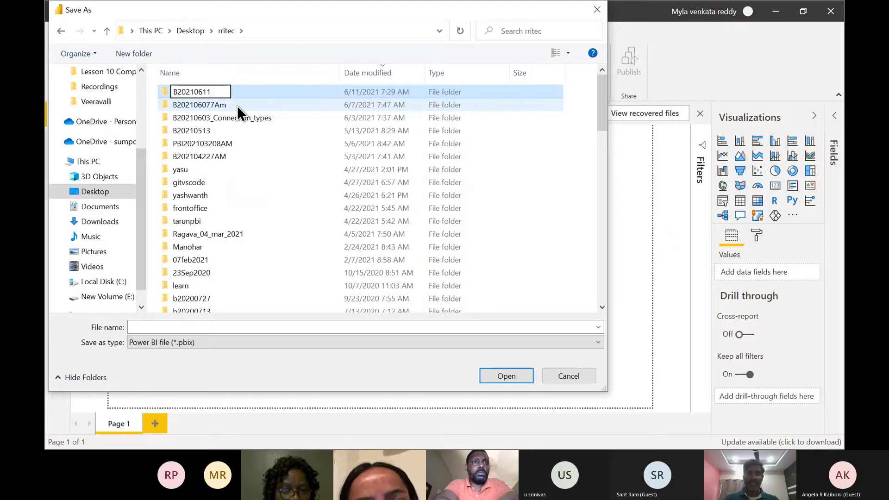
pyautogui.press('Return')
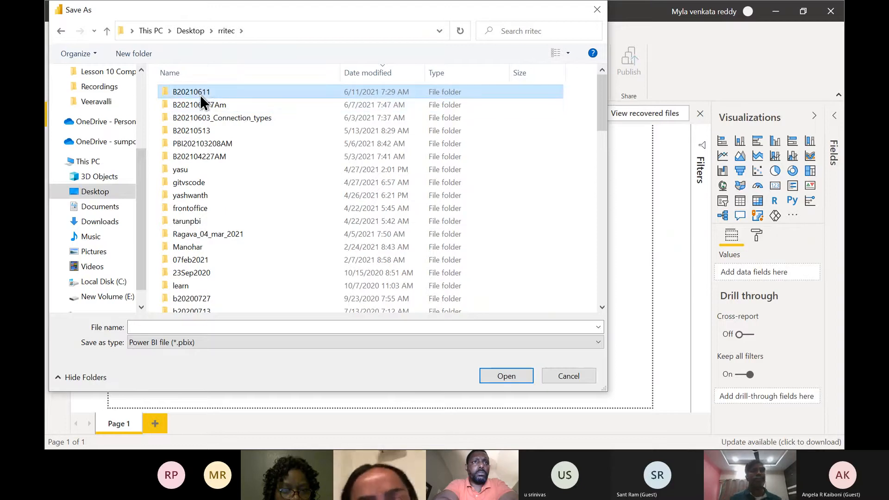
pyautogui.doubleClick(199, 92)
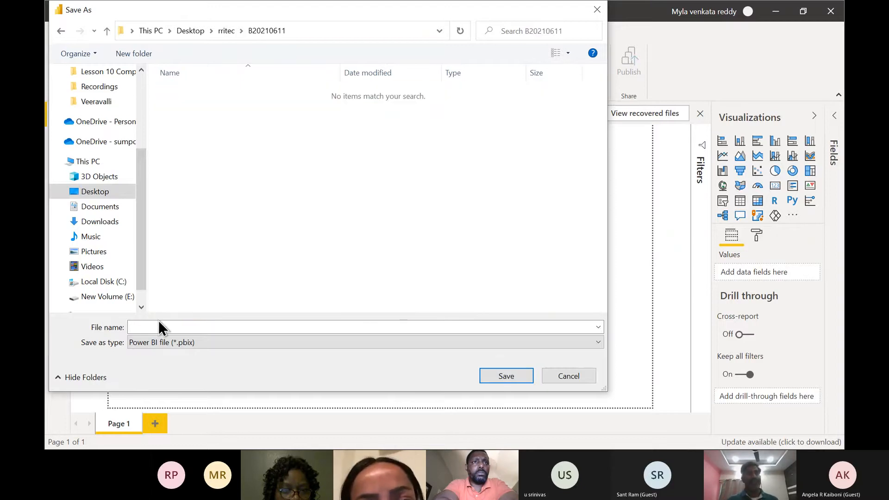
# Save the report as Power BI Demo Report in the B20210611 folder, keeping the Power BI file (*.pbix) type.
pyautogui.click(171, 326)
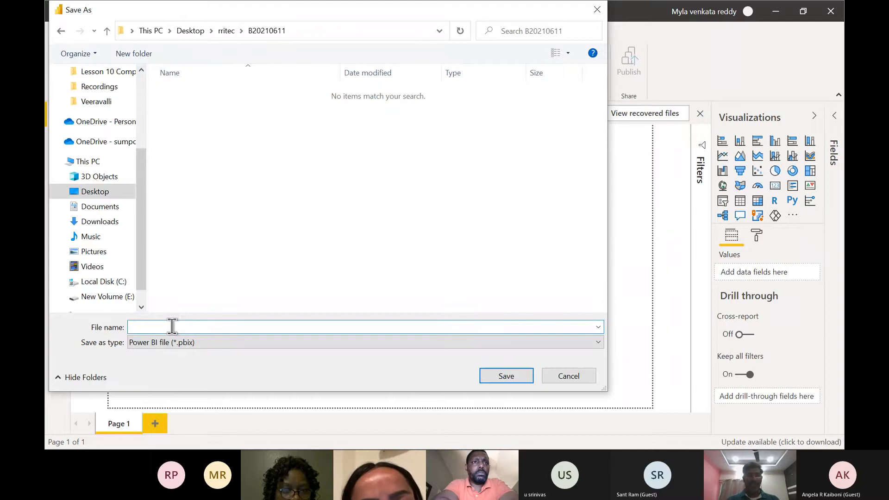
pyautogui.write('Power')
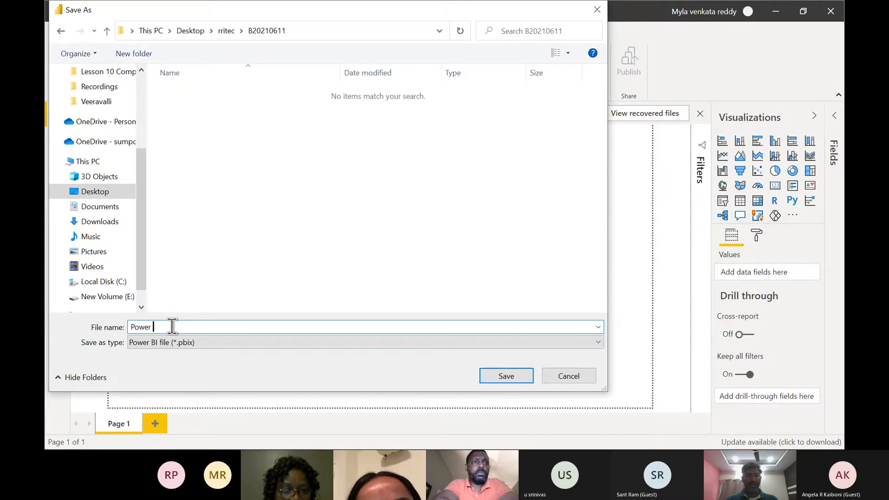
pyautogui.write(' BI D')
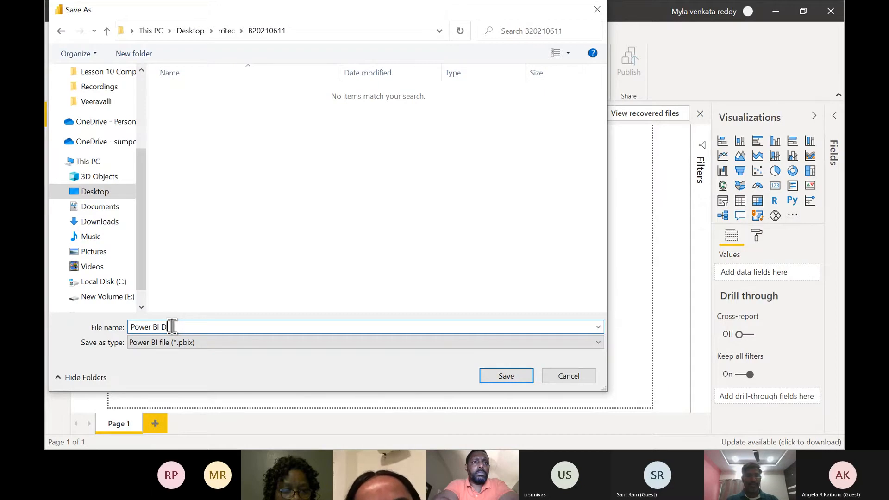
pyautogui.write('emo Report')
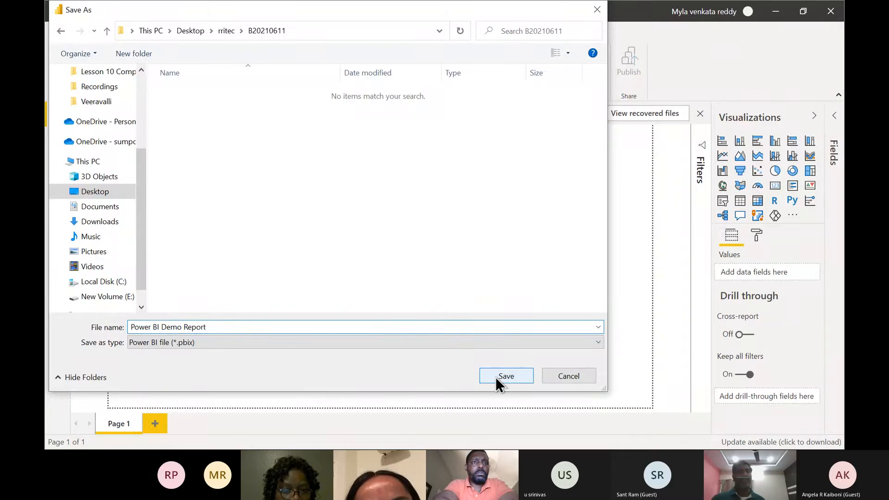
pyautogui.click(496, 377)
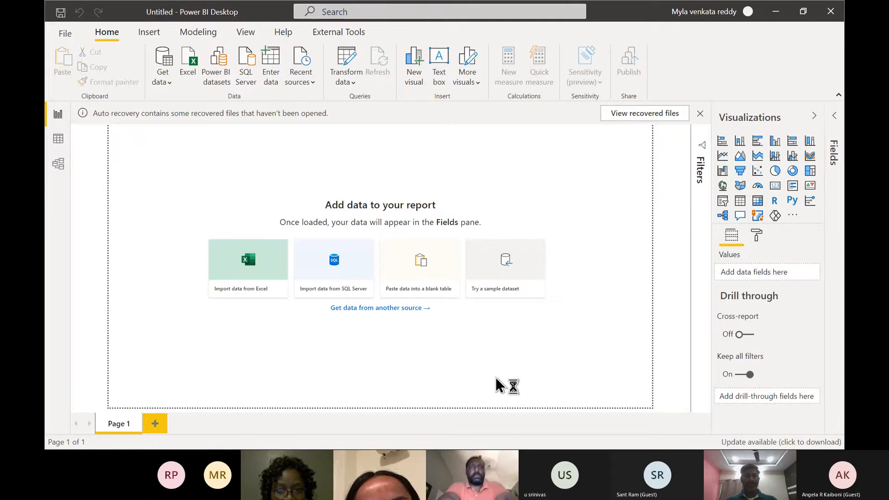
# In File Explorer, open the B20210611 folder inside Desktop's rritec folder and widen the Type column to check the saved report's file type.
pyautogui.press('super+e')
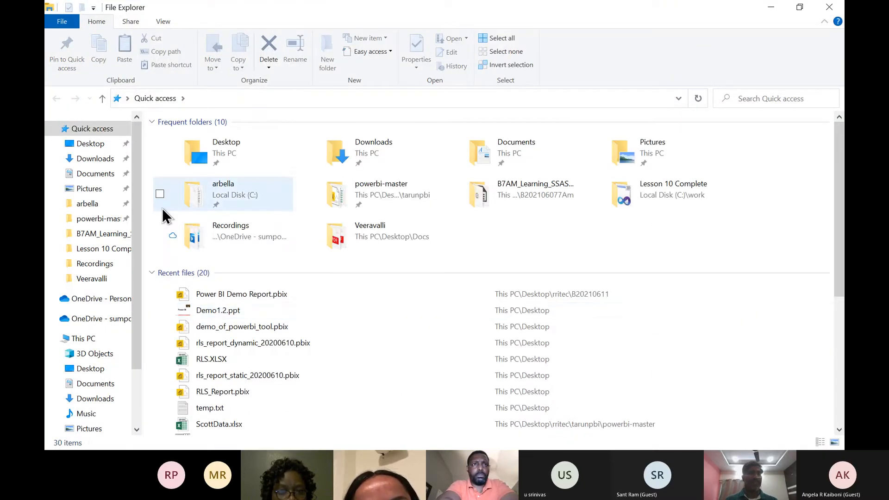
pyautogui.click(241, 152)
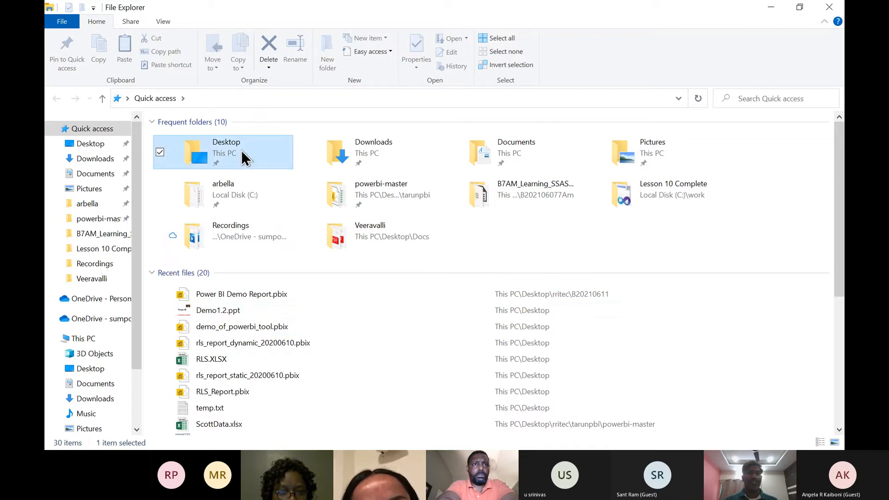
pyautogui.doubleClick(241, 150)
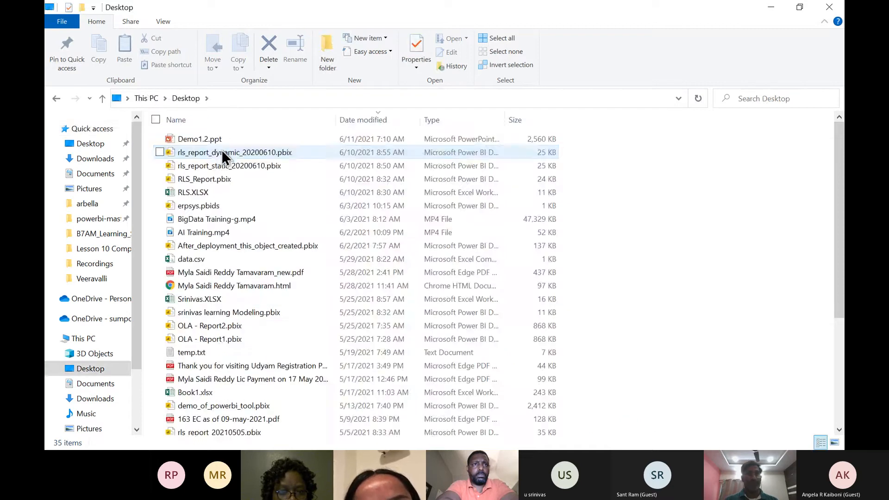
pyautogui.press('r')
pyautogui.press('r')
pyautogui.press('r')
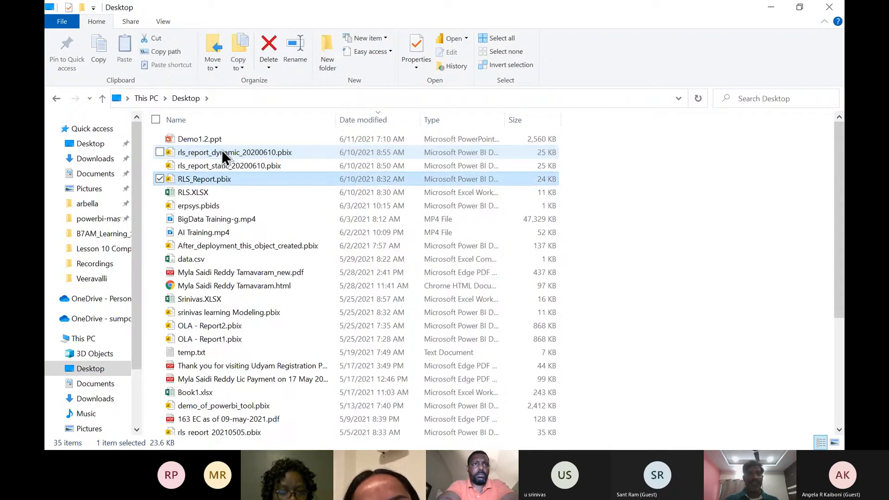
pyautogui.scroll(-4, 278, 317)
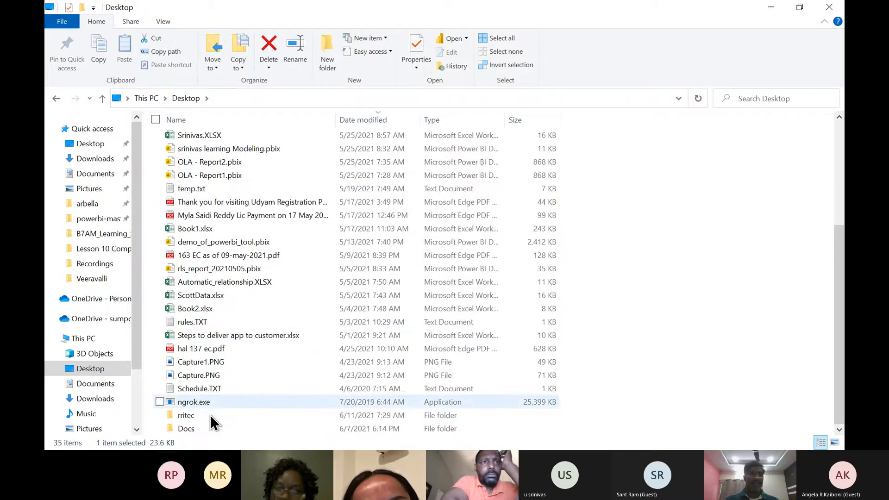
pyautogui.doubleClick(195, 416)
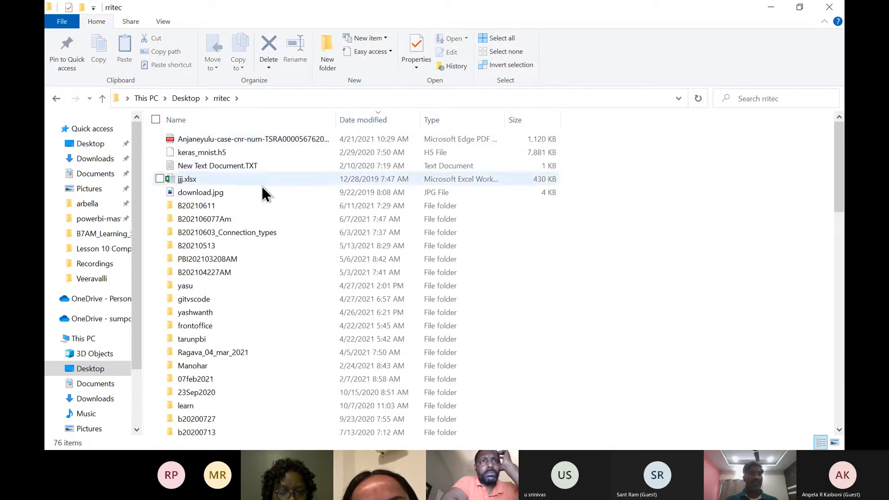
pyautogui.doubleClick(212, 203)
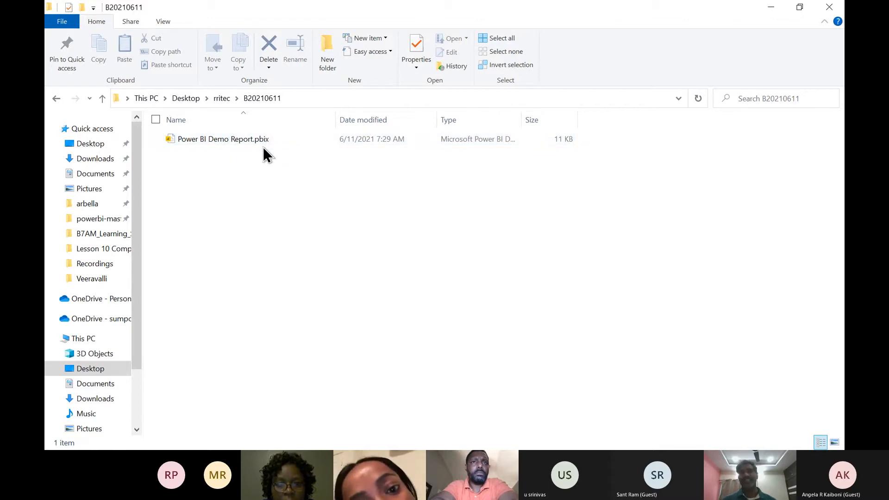
pyautogui.doubleClick(521, 120)
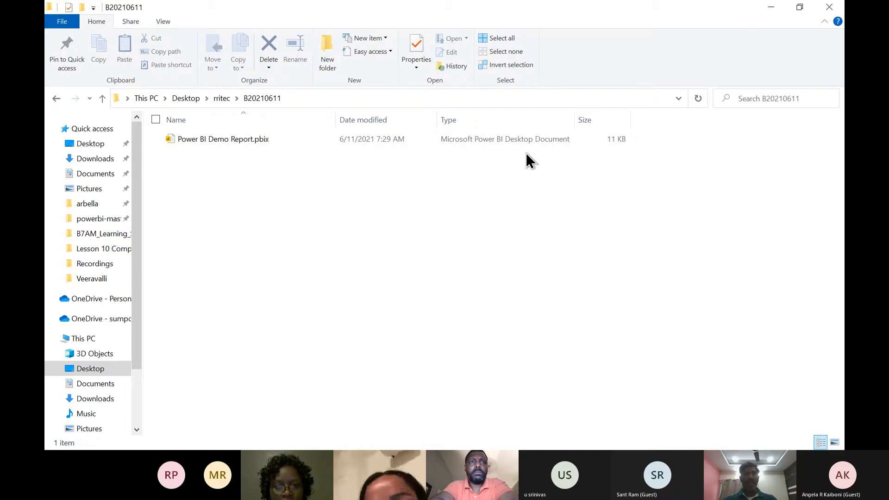
# Switch back to Power BI Desktop, insert a text box on Page 1 and discard the unopened recovered files.
pyautogui.hotkey('alt', 'Tab')
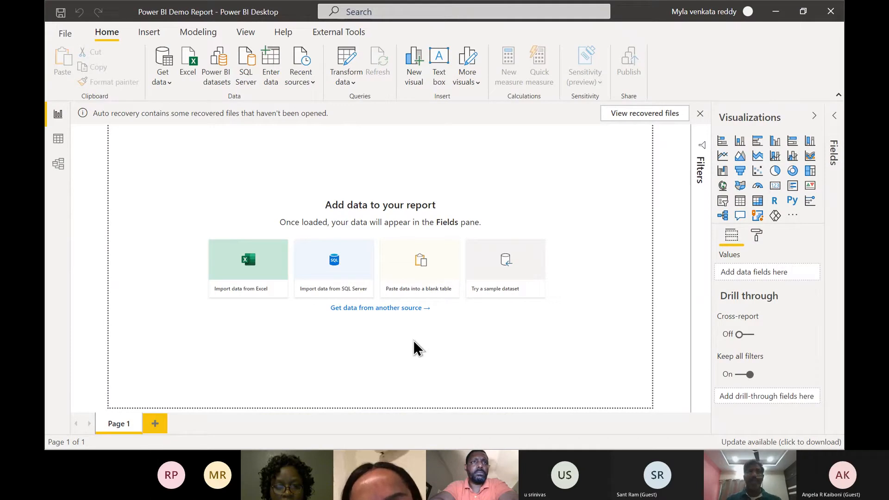
pyautogui.click(438, 71)
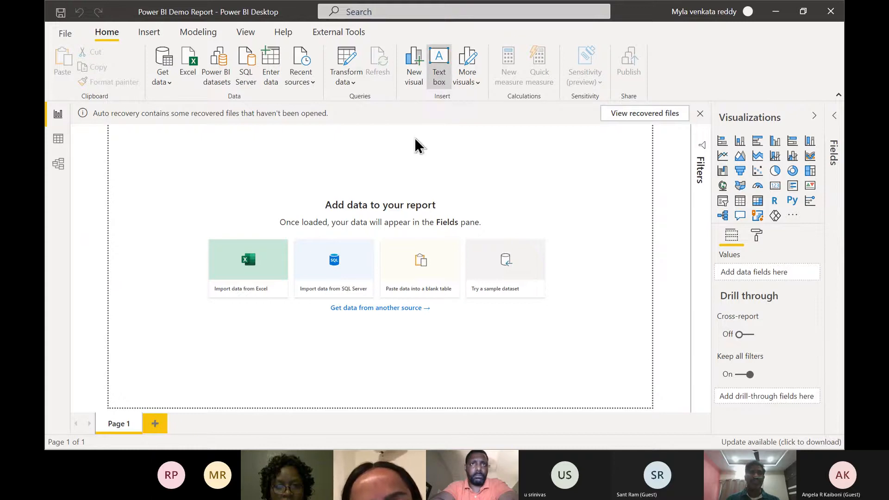
pyautogui.click(191, 187)
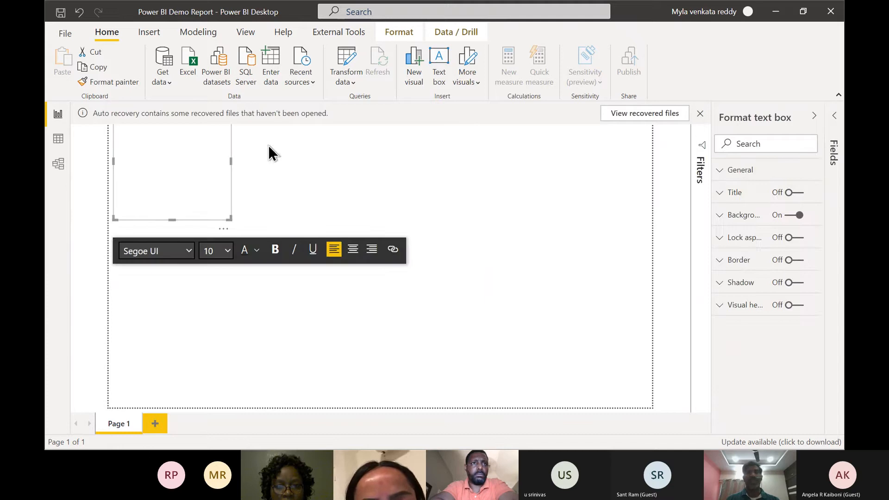
pyautogui.click(699, 113)
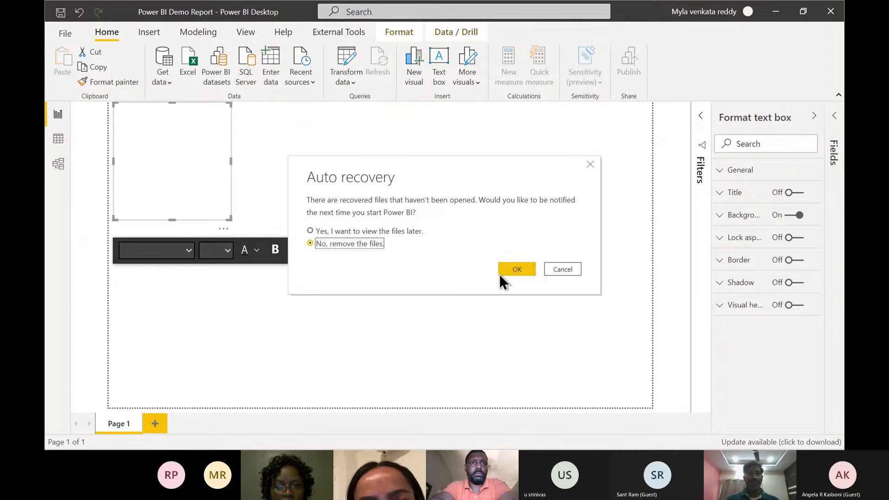
pyautogui.click(505, 270)
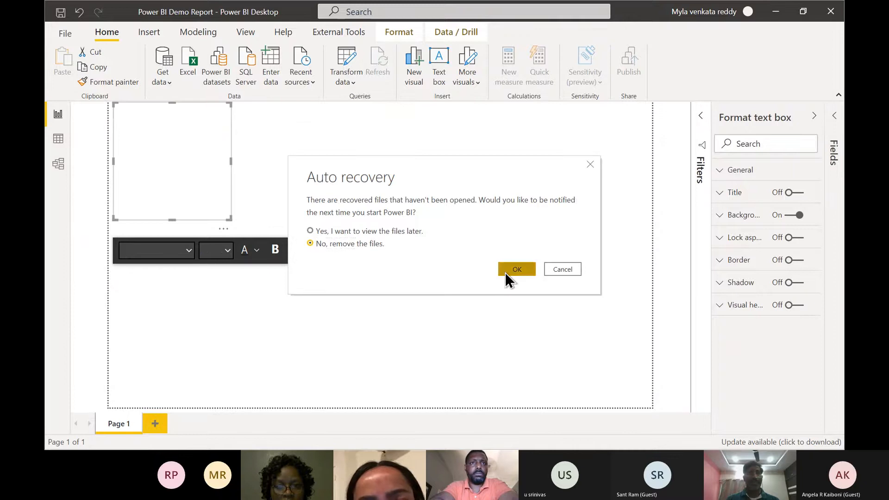
# Enter "Business Question: Top 10 Products Sales Revenue Wise" in the text box.
pyautogui.click(175, 163)
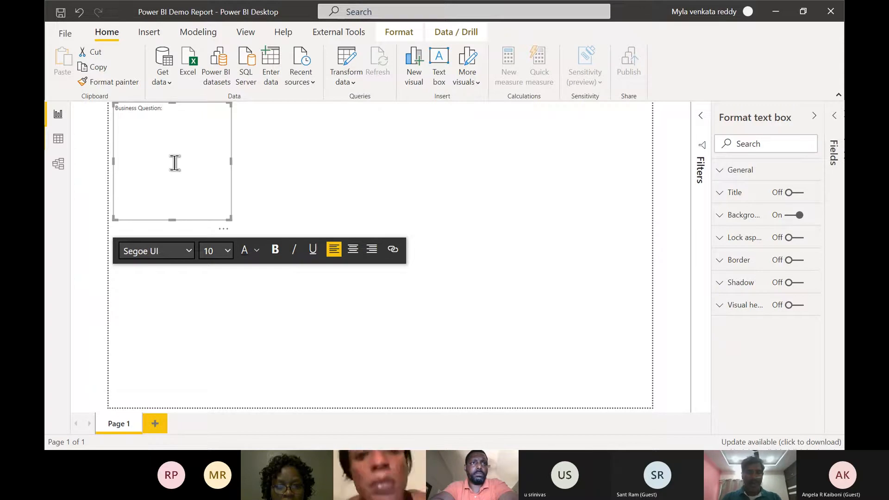
pyautogui.write('0 Products Sa')
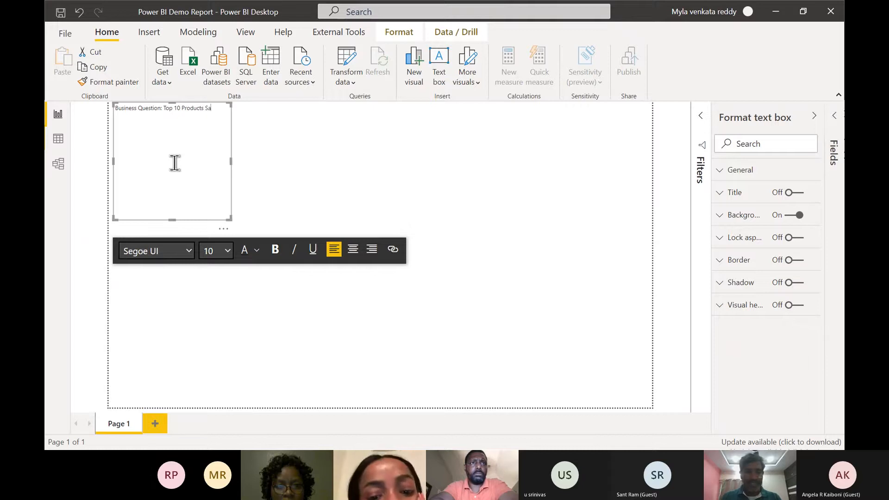
pyautogui.write('les Reven')
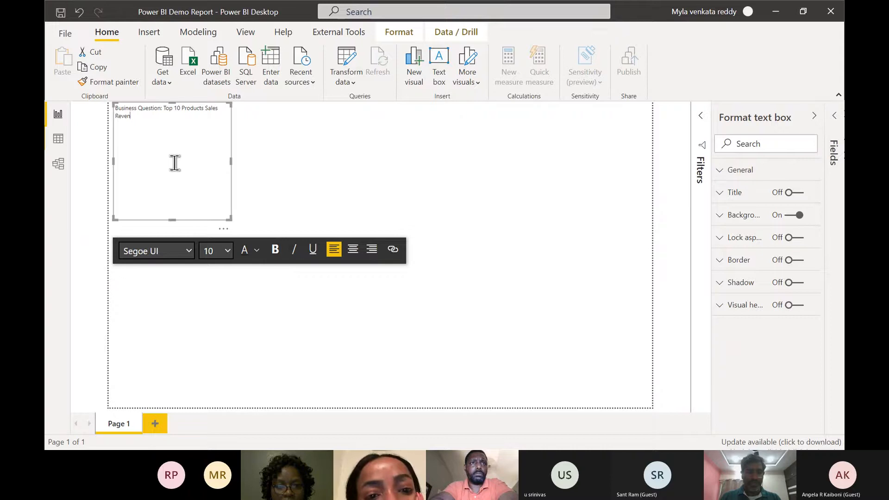
pyautogui.write('u')
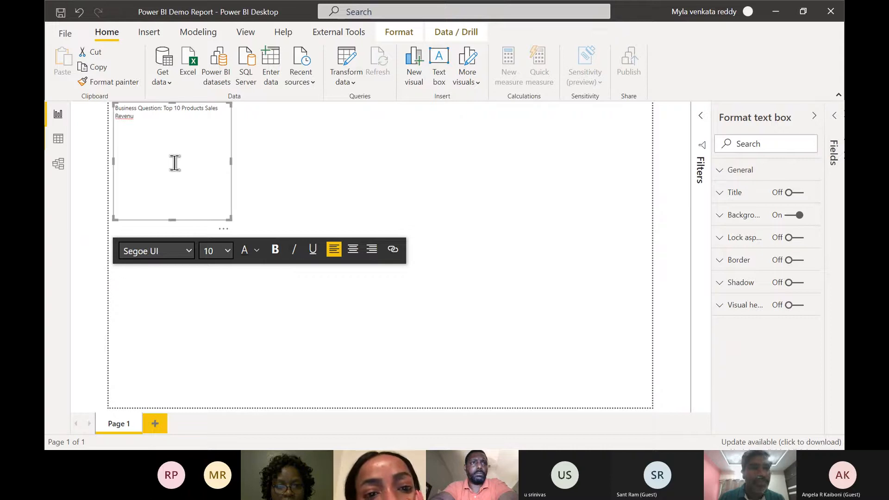
pyautogui.write('e Wi')
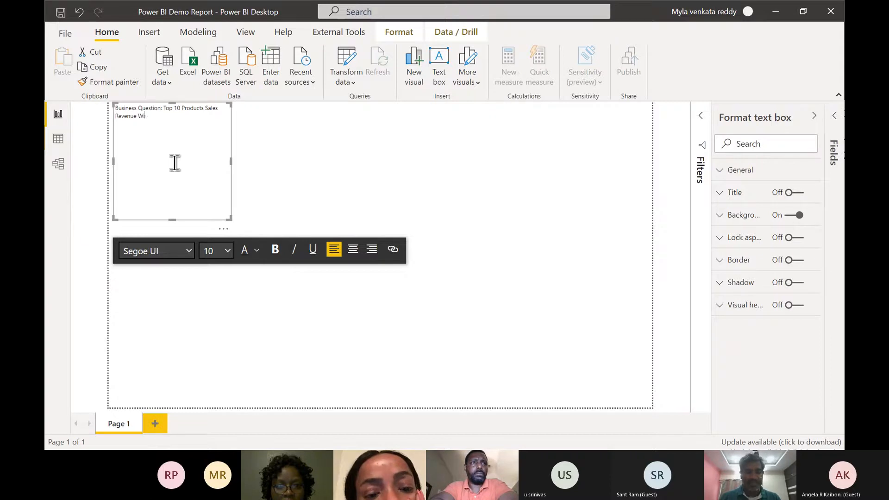
pyautogui.write('se')
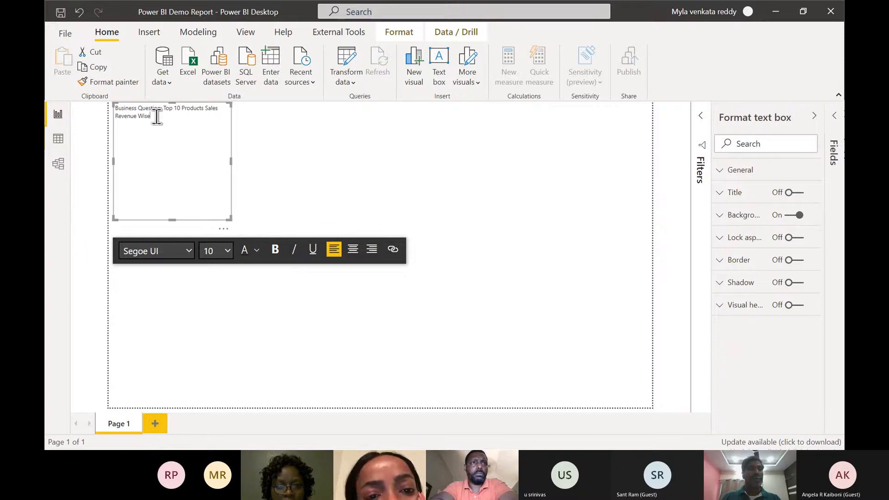
# Make the business question text bold at size 16 and widen the text box so it fits on one line.
pyautogui.moveTo(156, 118); pyautogui.dragTo(110, 105)
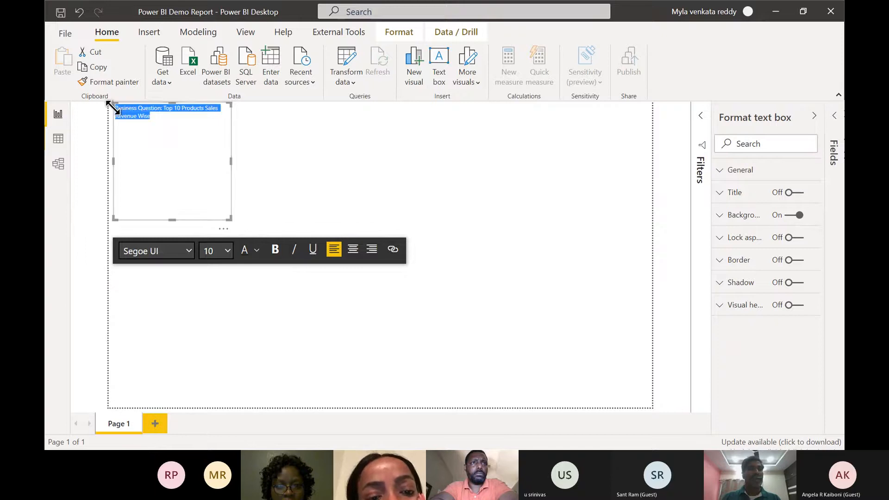
pyautogui.click(274, 251)
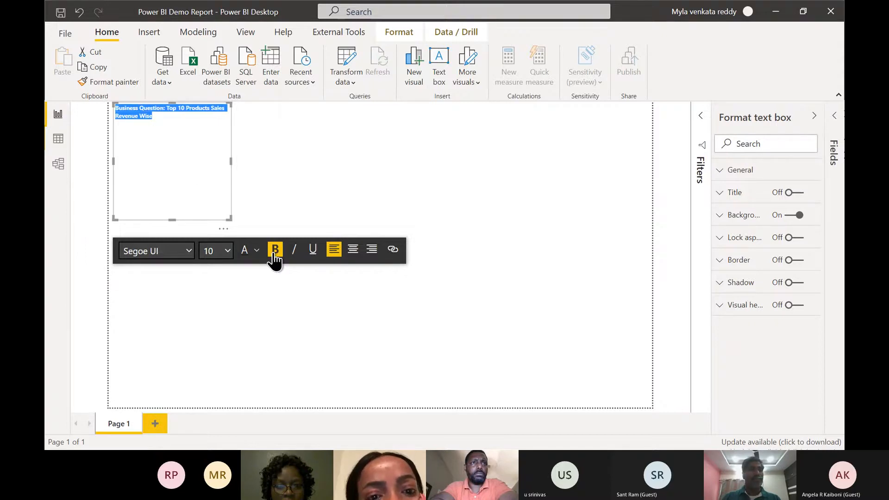
pyautogui.click(229, 252)
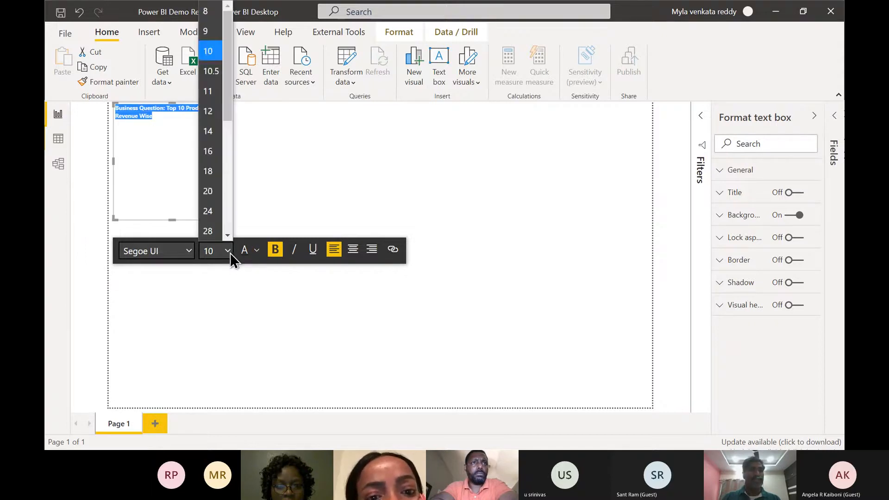
pyautogui.click(210, 157)
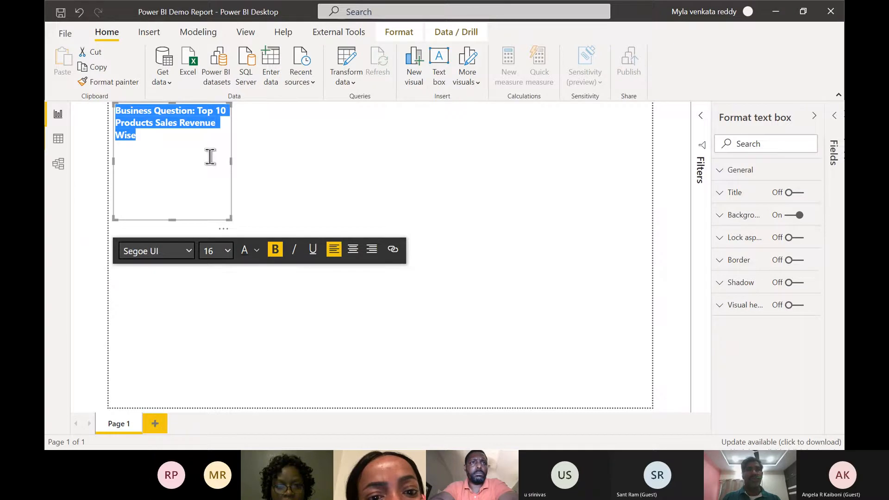
pyautogui.moveTo(231, 161); pyautogui.dragTo(437, 167)
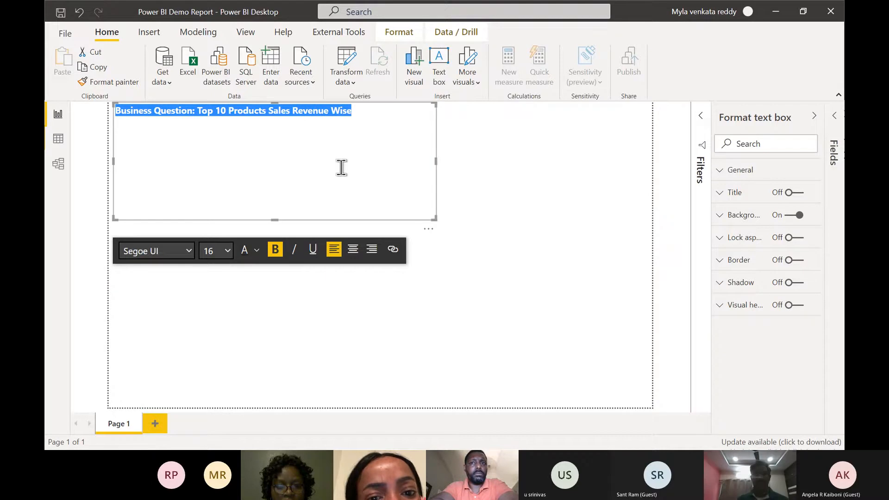
# Add a second line reading "Business Question: Best 10 Customers (Based on the Revenue)" to the text box and deselect it.
pyautogui.click(366, 111)
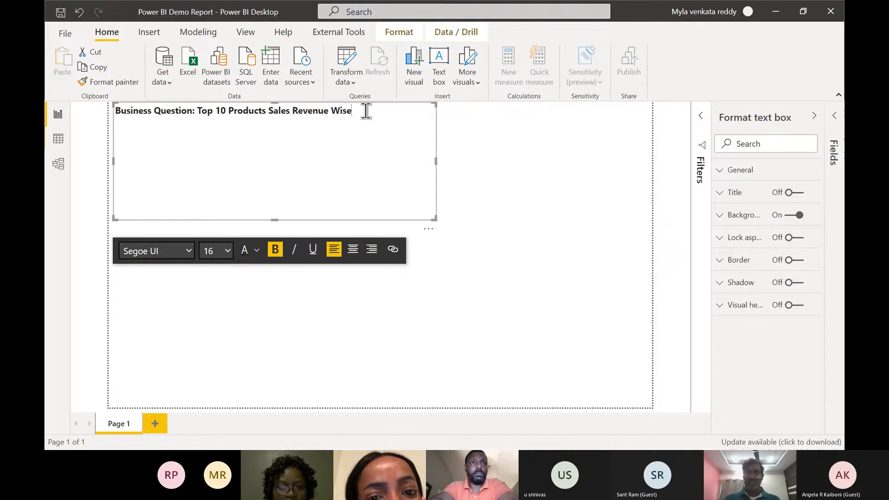
pyautogui.press('Return')
pyautogui.write('Bu')
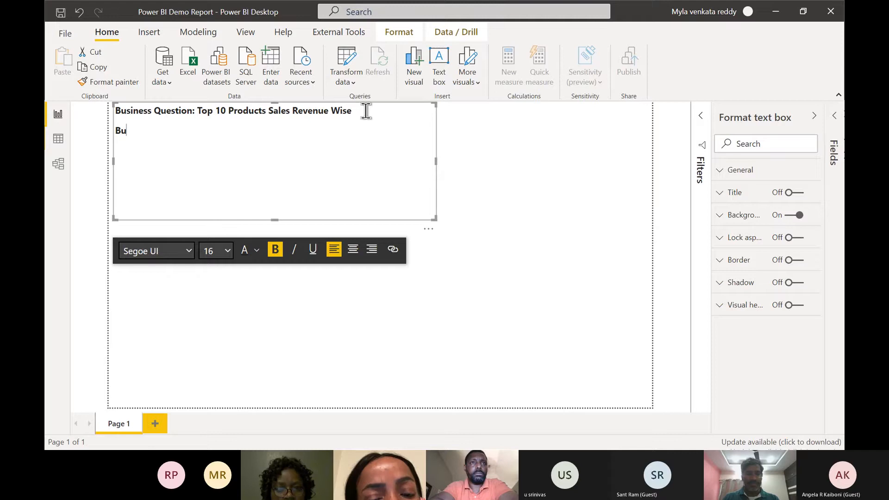
pyautogui.write('siness Questio')
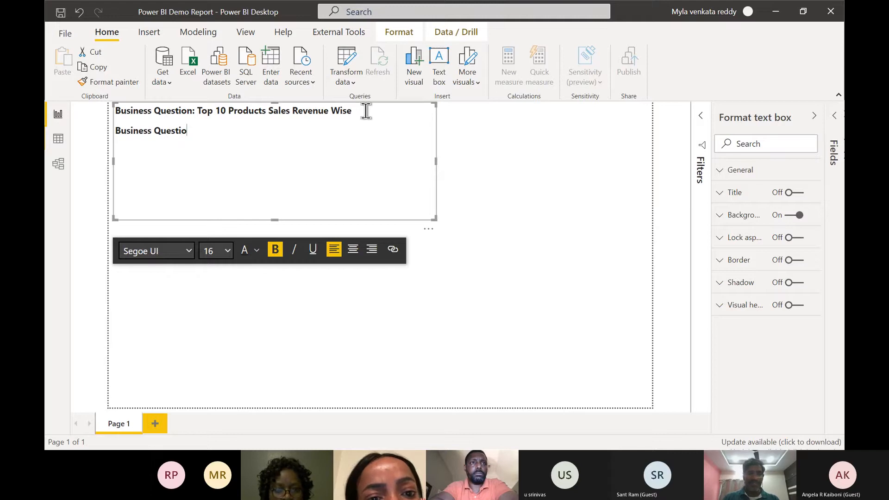
pyautogui.write('n: T')
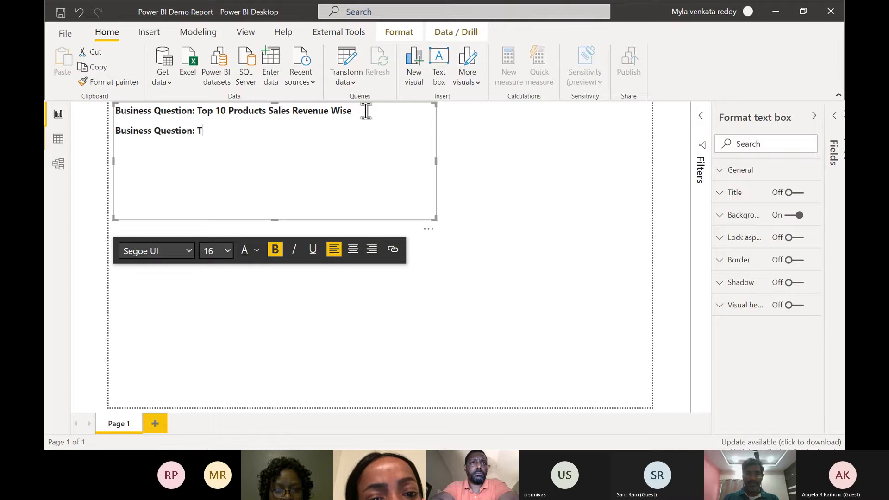
pyautogui.press('BackSpace')
pyautogui.write('Best')
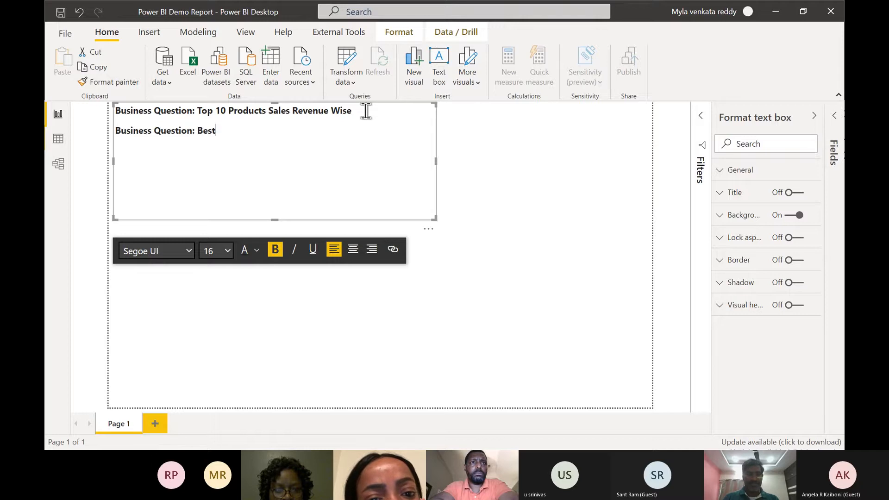
pyautogui.write(' 10')
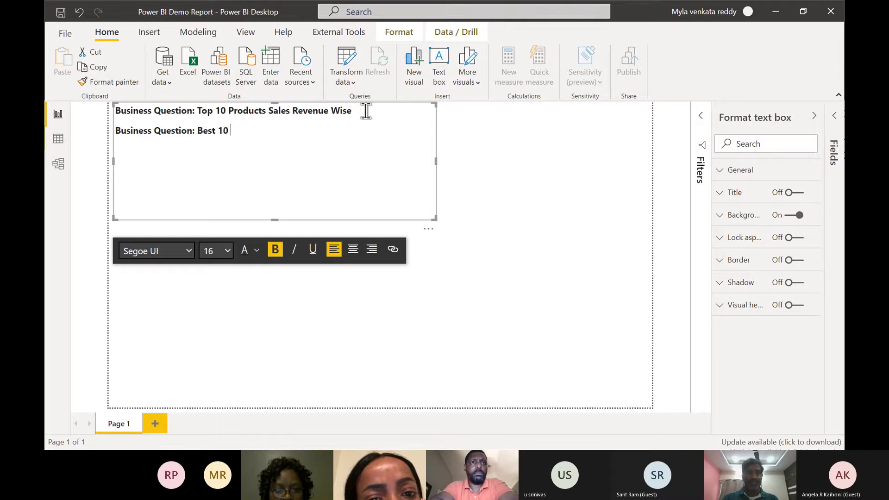
pyautogui.write('Customers')
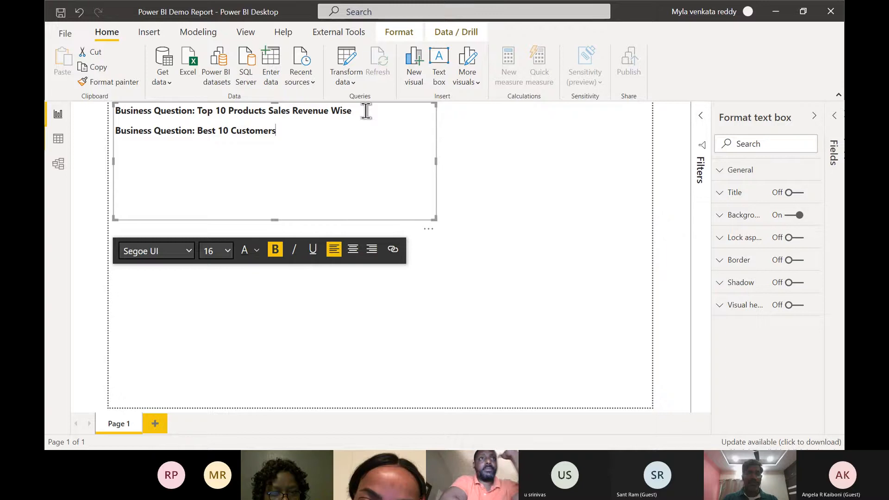
pyautogui.write('(Based on the Revenue)')
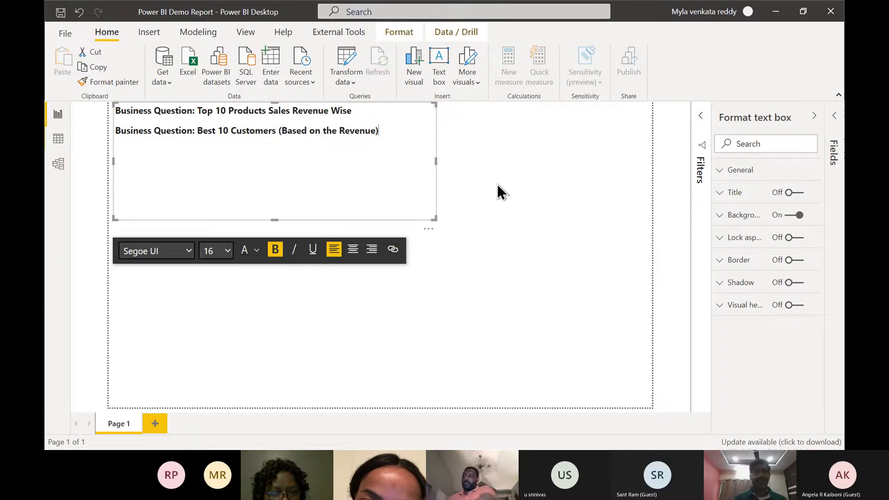
pyautogui.click(498, 190)
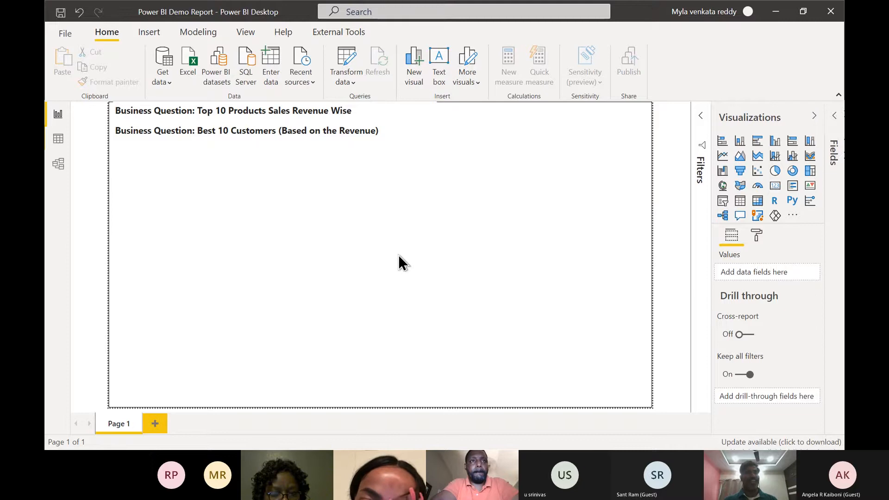
# Save the report, check its file in the B20210611 folder in File Explorer, and return to Power BI Desktop.
pyautogui.click(70, 39)
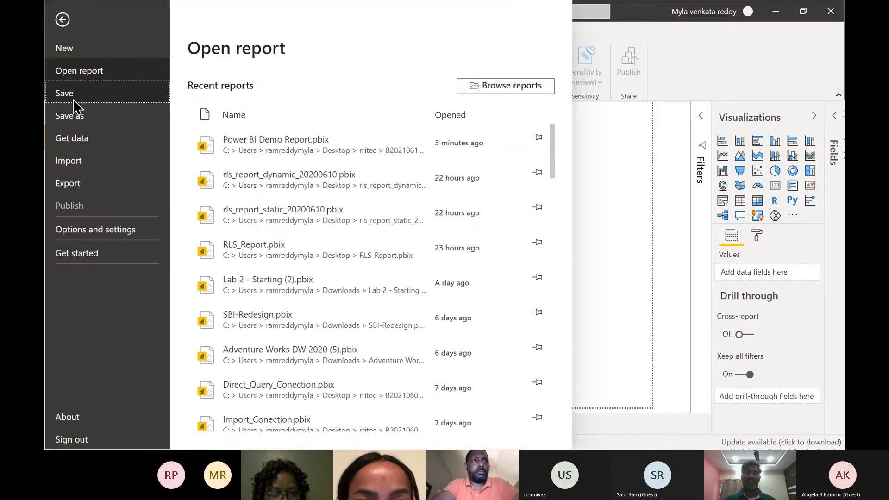
pyautogui.click(72, 101)
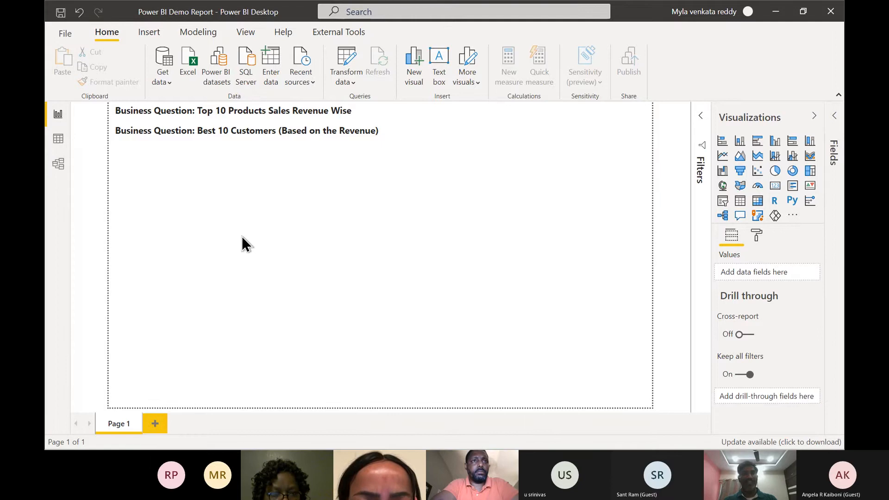
pyautogui.hotkey('alt', 'Tab')
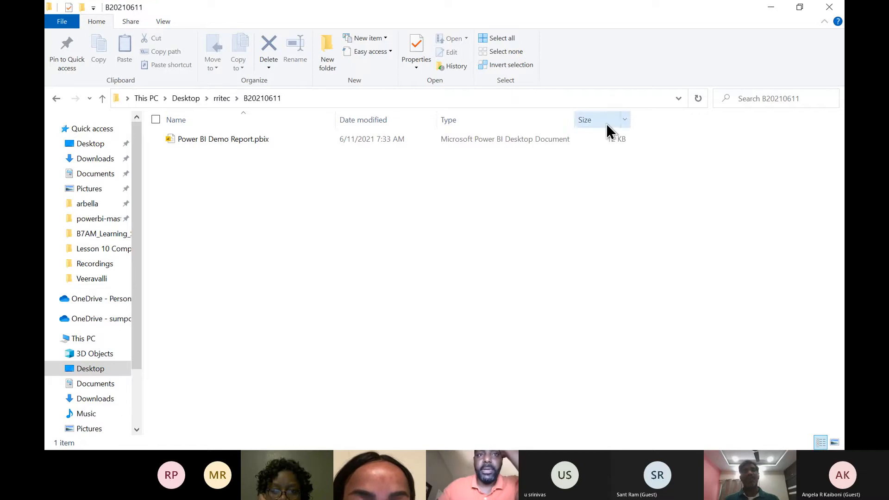
pyautogui.hotkey('alt', 'Tab')
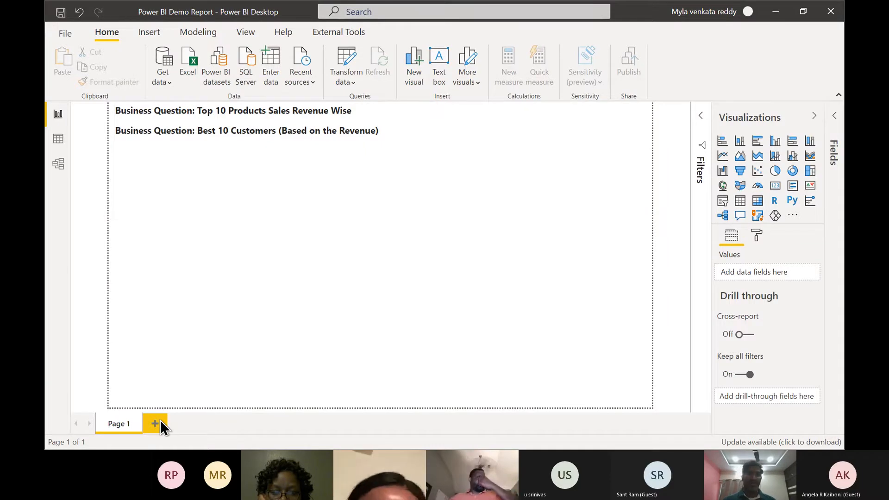
# Switch to the course README in the browser and review the source connection types under Power BI Desktop - Power Query Editor.
pyautogui.hotkey('alt', 'Tab')
pyautogui.click(232, 283)
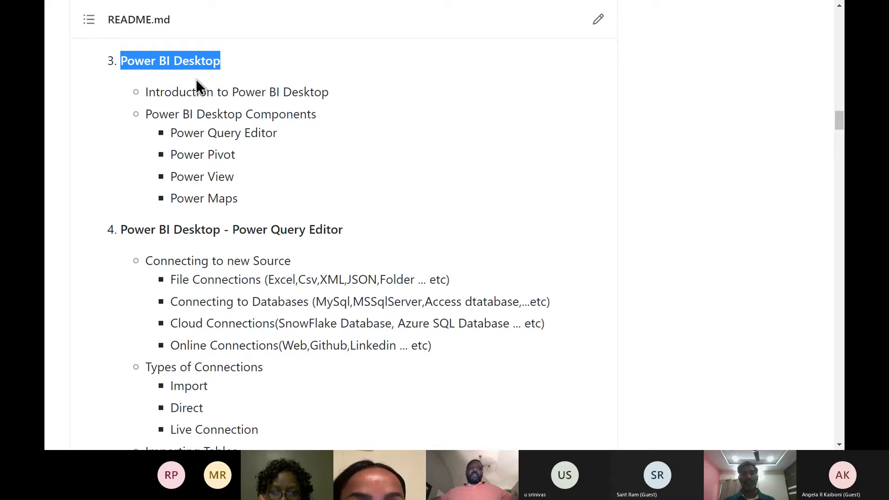
pyautogui.scroll(-3, 300, 196)
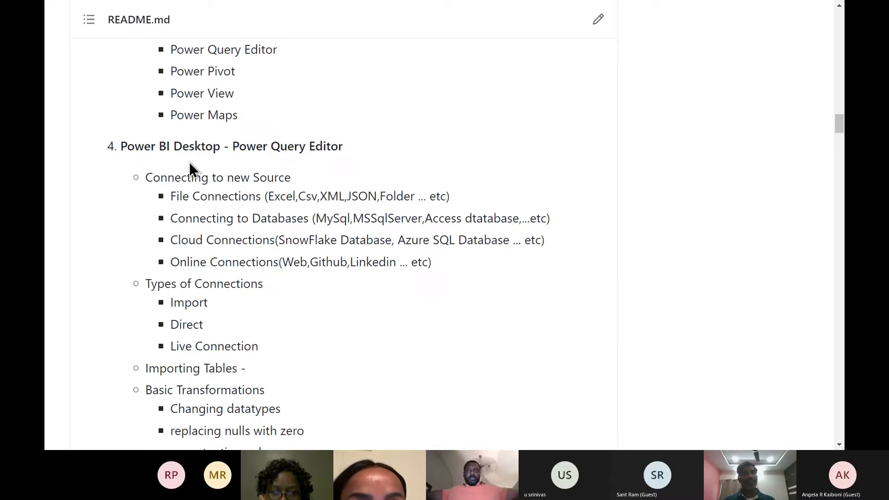
pyautogui.moveTo(233, 146); pyautogui.dragTo(343, 153)
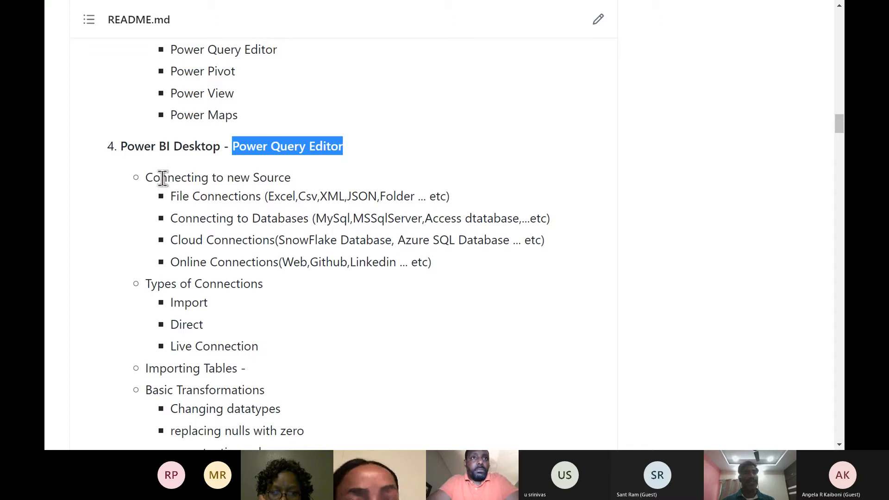
pyautogui.moveTo(146, 178); pyautogui.dragTo(209, 178)
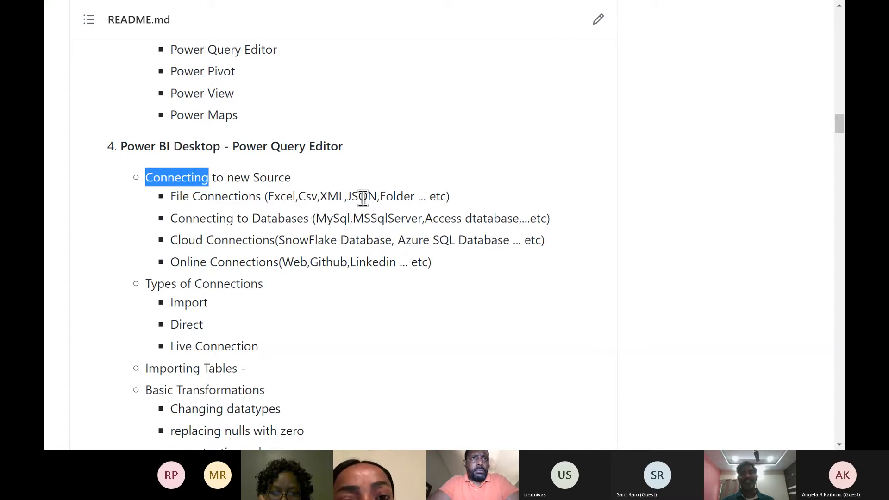
pyautogui.doubleClick(269, 221)
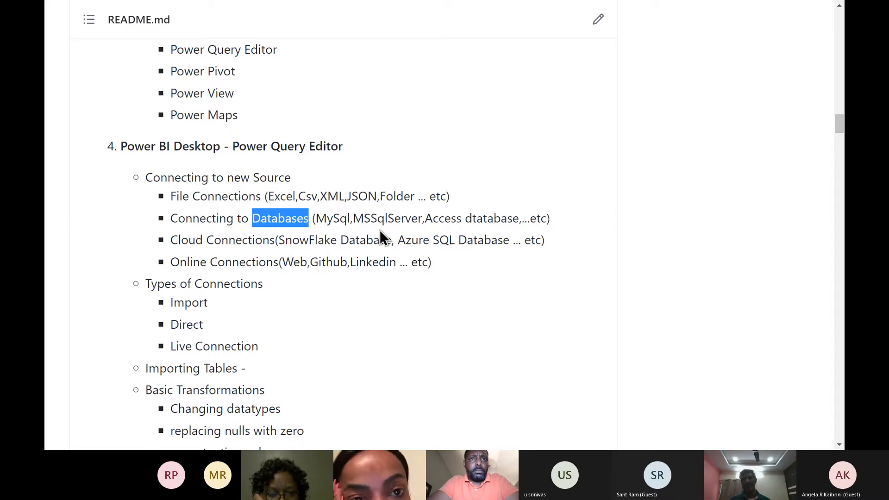
pyautogui.doubleClick(243, 239)
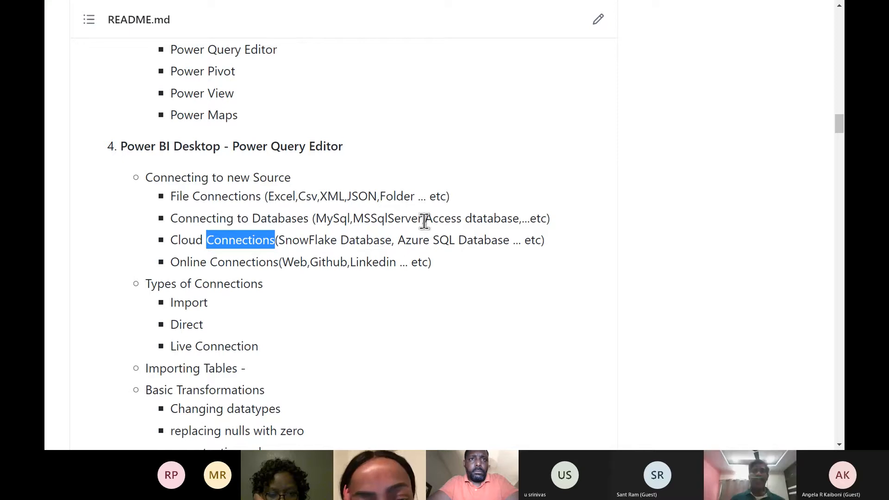
pyautogui.moveTo(353, 219); pyautogui.dragTo(421, 217)
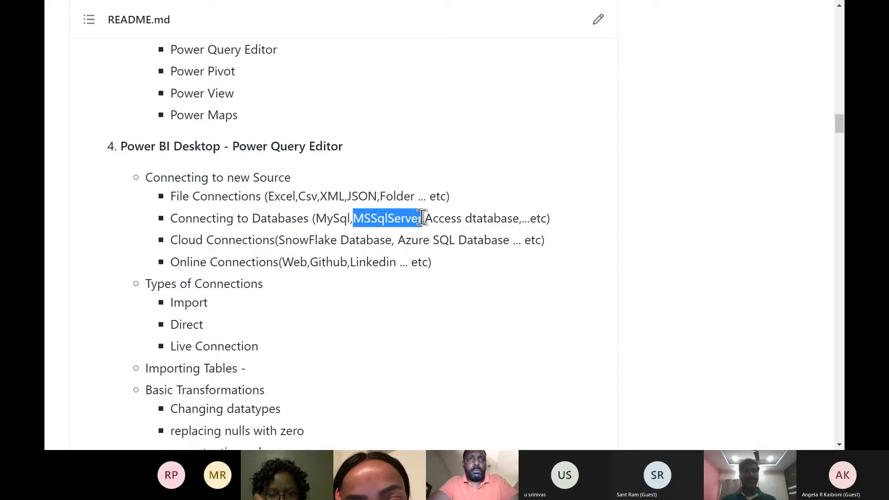
# Examine the data layer in the README's Power BI architecture diagram, and return to the Power Query Editor topics.
pyautogui.hotkey('alt', 'Tab')
pyautogui.hotkey('alt', 'Tab')
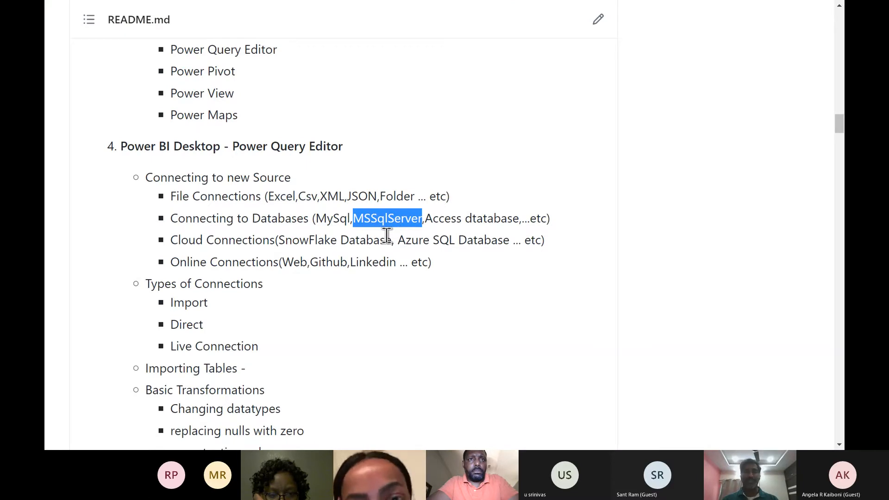
pyautogui.scroll(15, 387, 235)
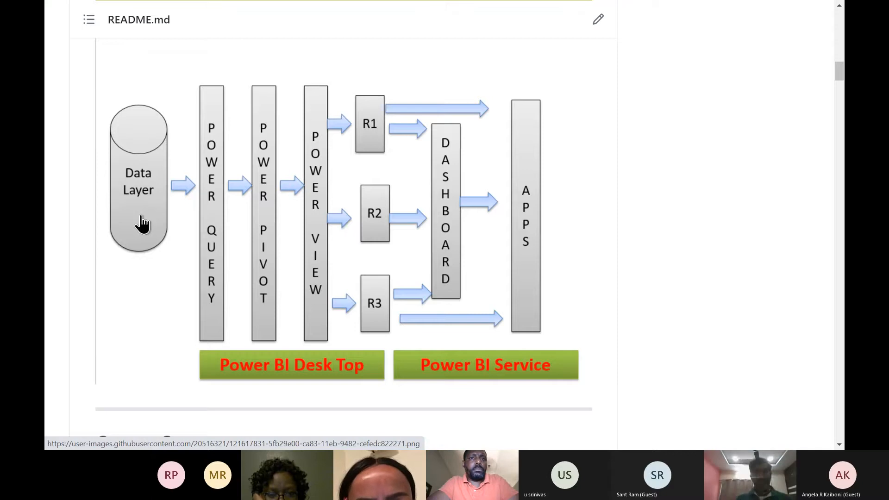
pyautogui.scroll(-3, 142, 224)
pyautogui.scroll(-15, 143, 224)
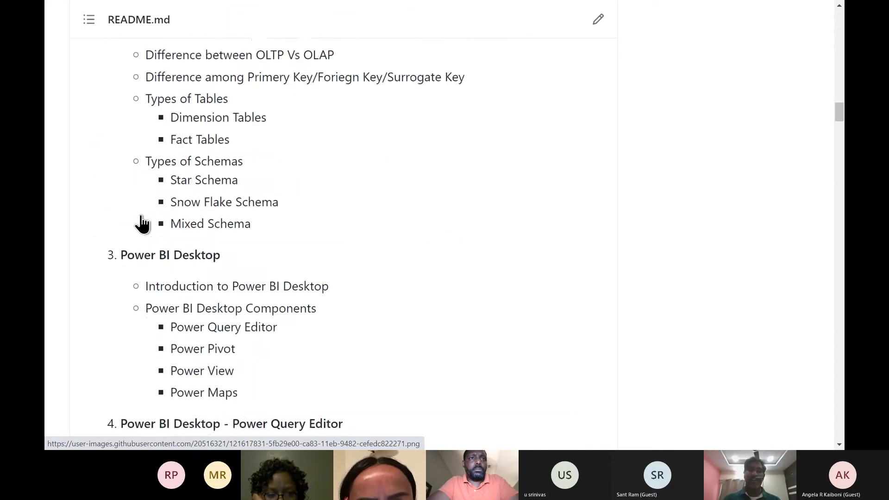
pyautogui.scroll(-1, 145, 224)
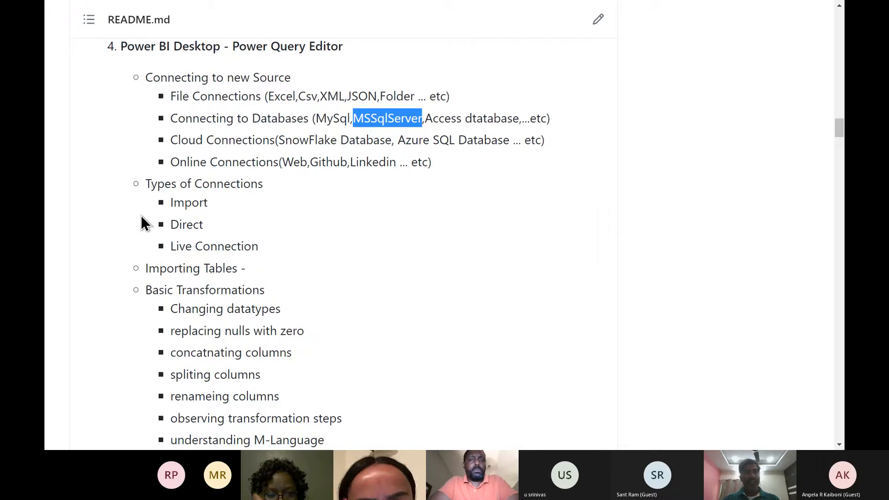
# Launch Microsoft SQL Server Management Studio 18, dismissing file recovery, and connect to the localhost Database Engine with Windows Authentication.
pyautogui.press('super+s')
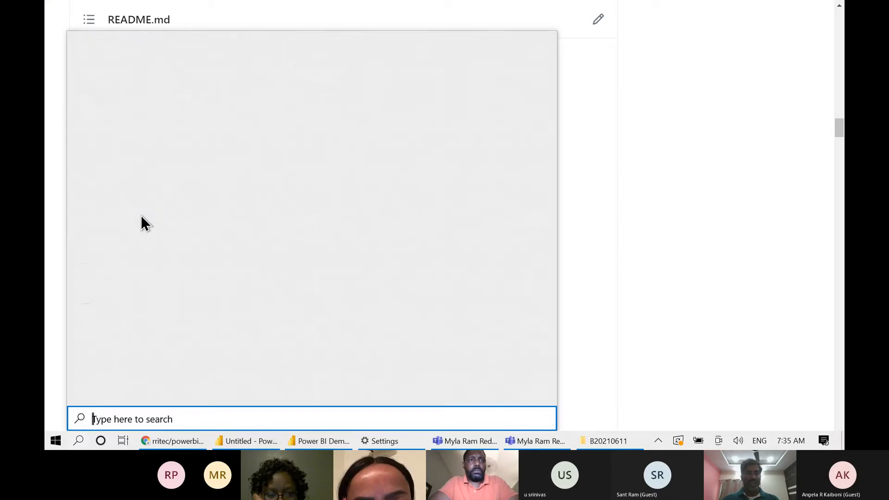
pyautogui.write('ssm')
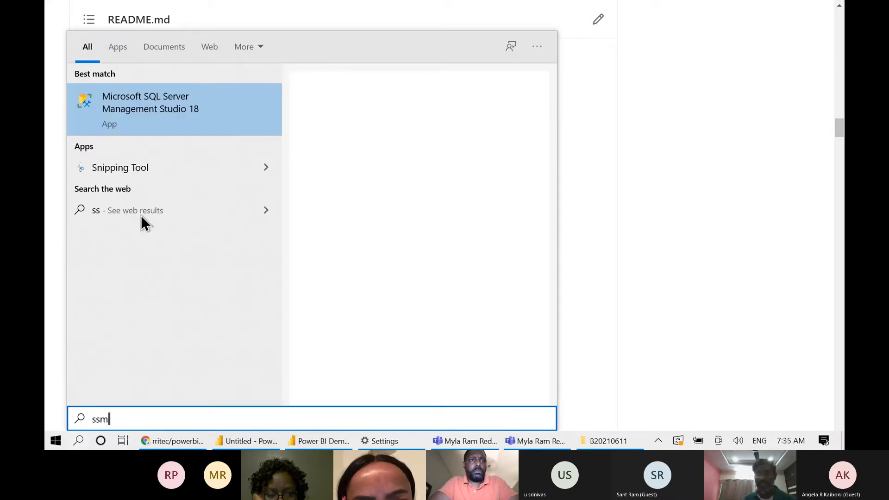
pyautogui.write('s')
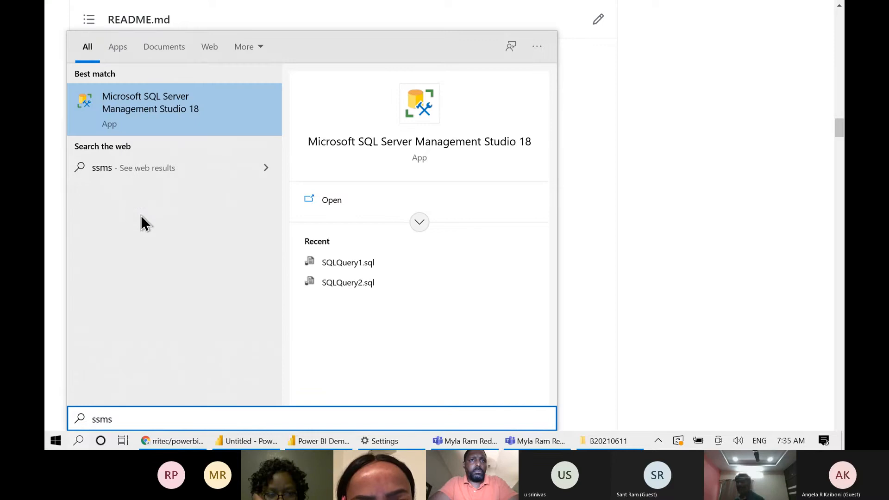
pyautogui.press('Return')
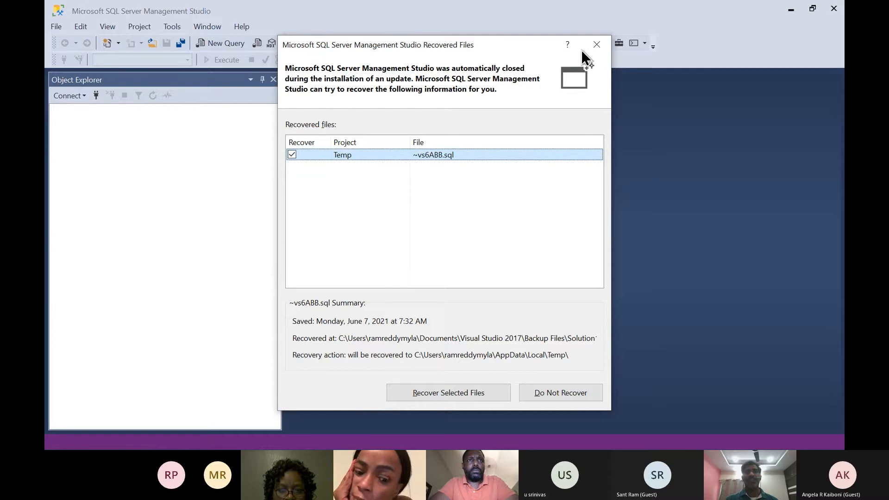
pyautogui.click(596, 47)
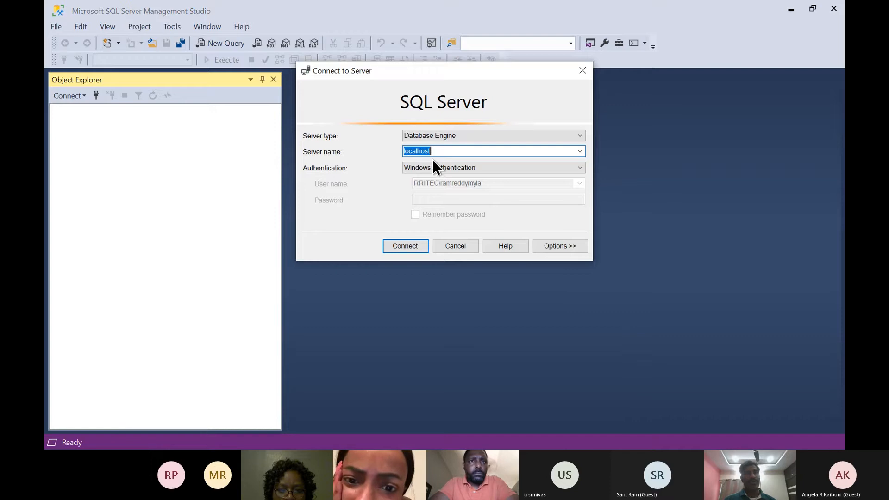
pyautogui.click(405, 254)
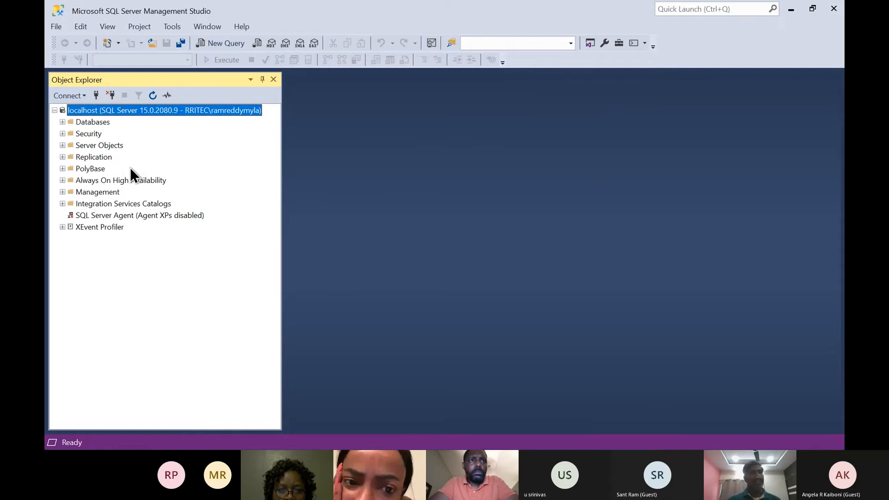
# Expand the Databases folder of the localhost server and browse its databases from AdventureWorks2012 down to WideWorldImportersDW.
pyautogui.click(62, 122)
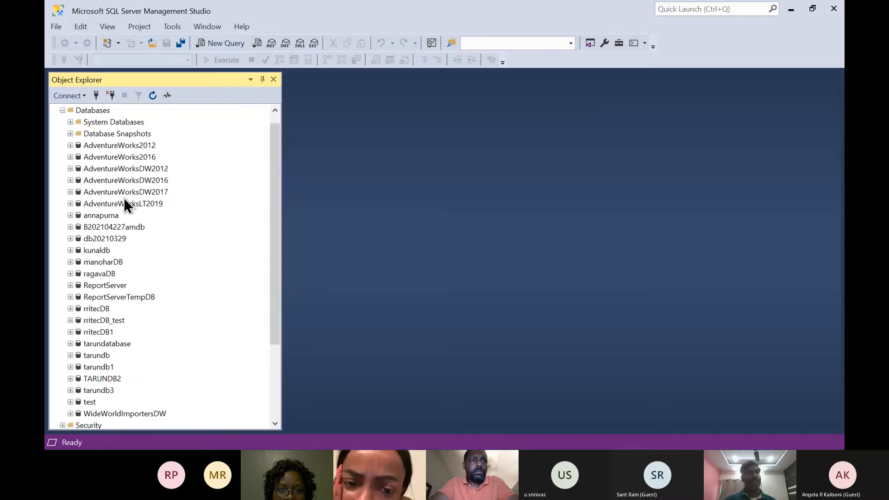
pyautogui.click(122, 147)
pyautogui.press('Down')
pyautogui.press('Down')
pyautogui.press('Down')
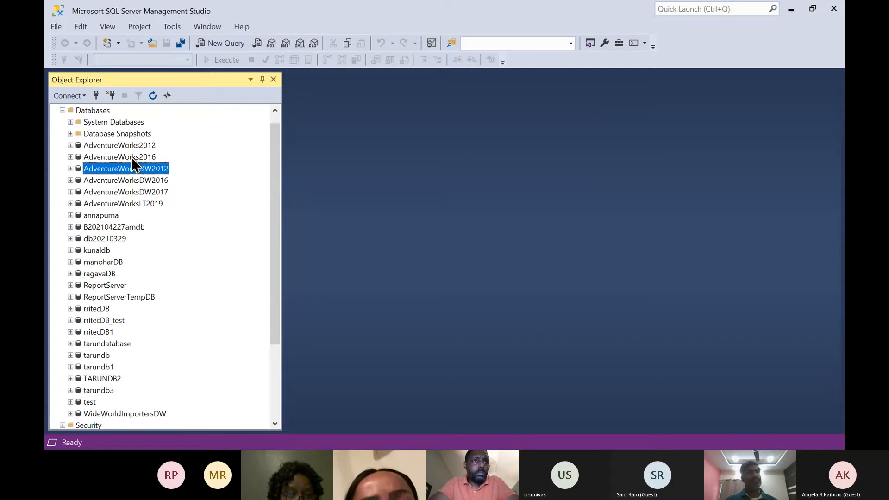
pyautogui.press('Down')
pyautogui.press('Down')
pyautogui.press('Down')
pyautogui.press('Down')
pyautogui.press('Down')
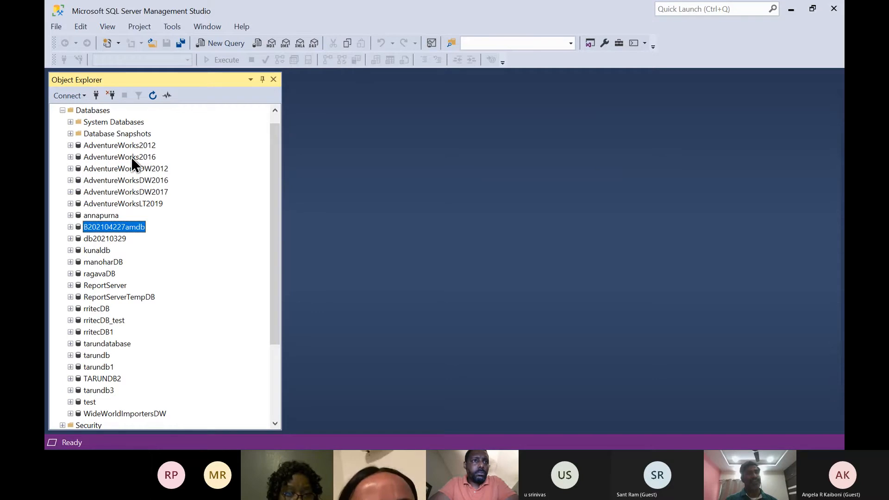
pyautogui.press('Down')
pyautogui.press('Down')
pyautogui.press('Down')
pyautogui.press('Down')
pyautogui.press('Down')
pyautogui.press('Down')
pyautogui.press('Down')
pyautogui.press('Down')
pyautogui.press('Down')
pyautogui.press('Down')
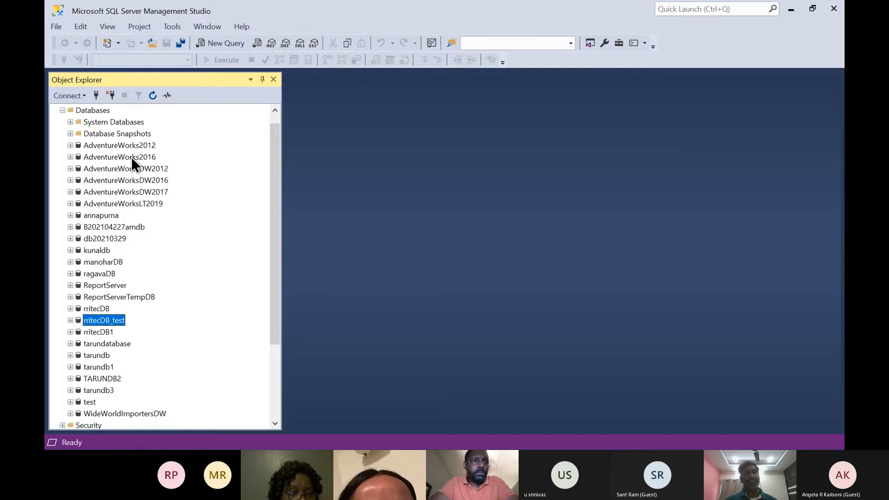
pyautogui.press('Down')
pyautogui.press('Down')
pyautogui.press('Down')
pyautogui.press('Down')
pyautogui.press('Down')
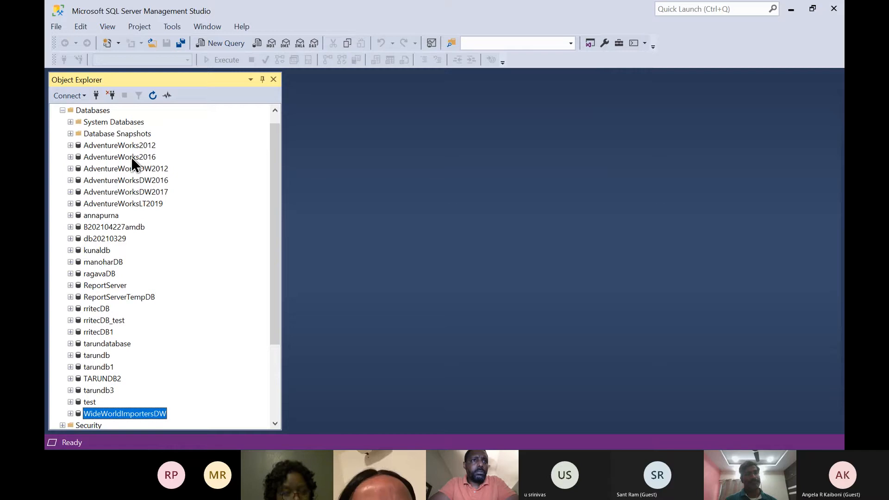
# Expand the AdventureWorksDW2012 database and its Tables folder, and select the database.
pyautogui.press('Up')
pyautogui.press('Up')
pyautogui.press('Up')
pyautogui.press('Up')
pyautogui.press('Up')
pyautogui.press('Up')
pyautogui.press('Up')
pyautogui.press('Up')
pyautogui.press('Up')
pyautogui.press('Up')
pyautogui.press('Up')
pyautogui.press('Up')
pyautogui.press('Up')
pyautogui.press('Up')
pyautogui.press('Up')
pyautogui.press('Up')
pyautogui.press('Up')
pyautogui.press('Up')
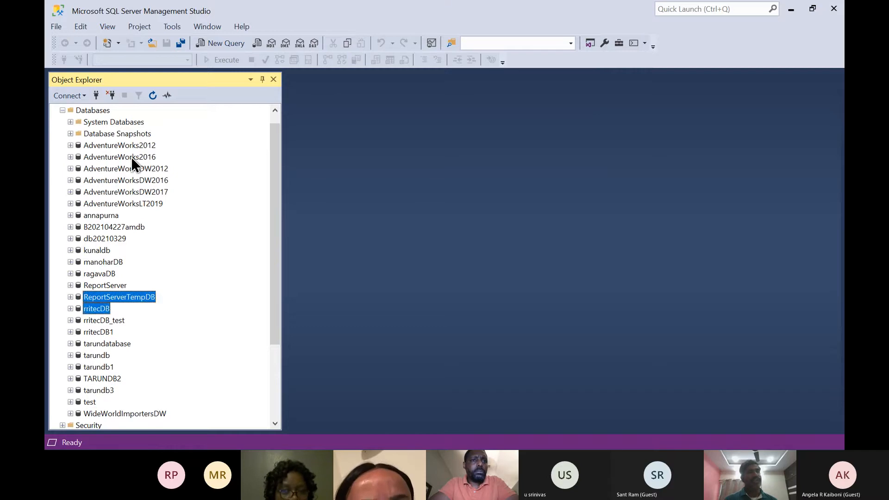
pyautogui.press('Up')
pyautogui.press('Up')
pyautogui.press('Up')
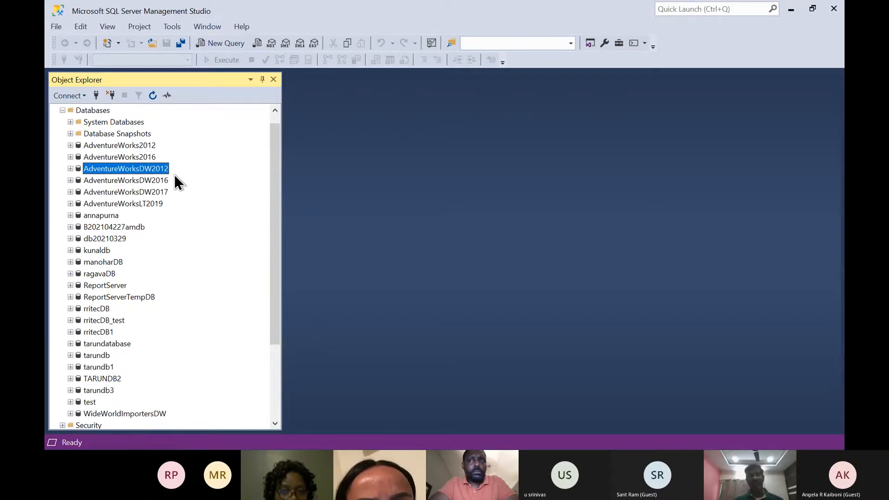
pyautogui.press('Right')
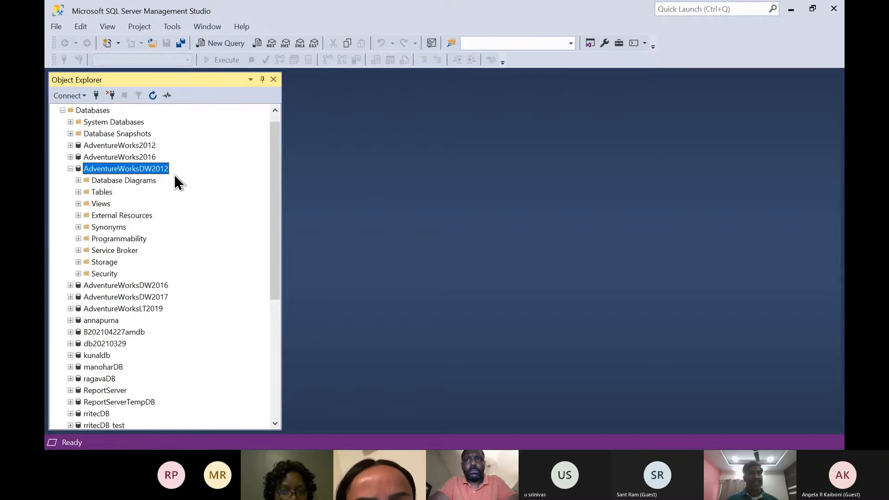
pyautogui.press('Down')
pyautogui.press('Down')
pyautogui.press('Right')
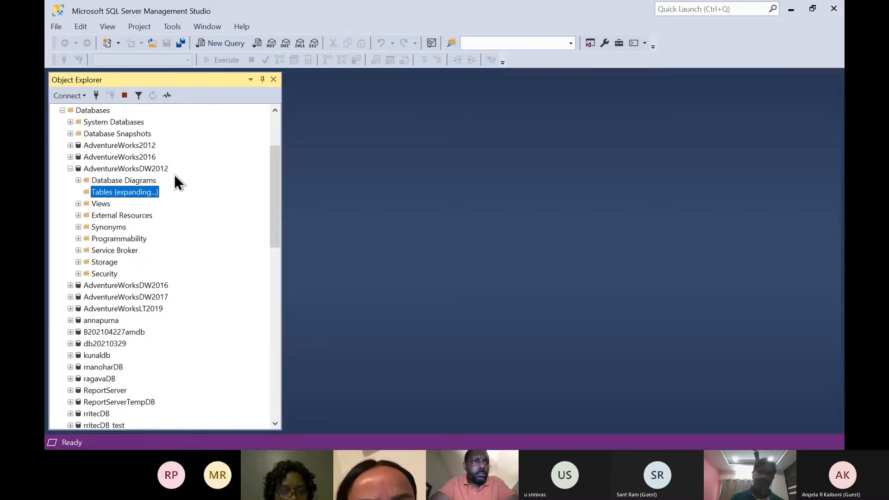
pyautogui.scroll(3, 174, 176)
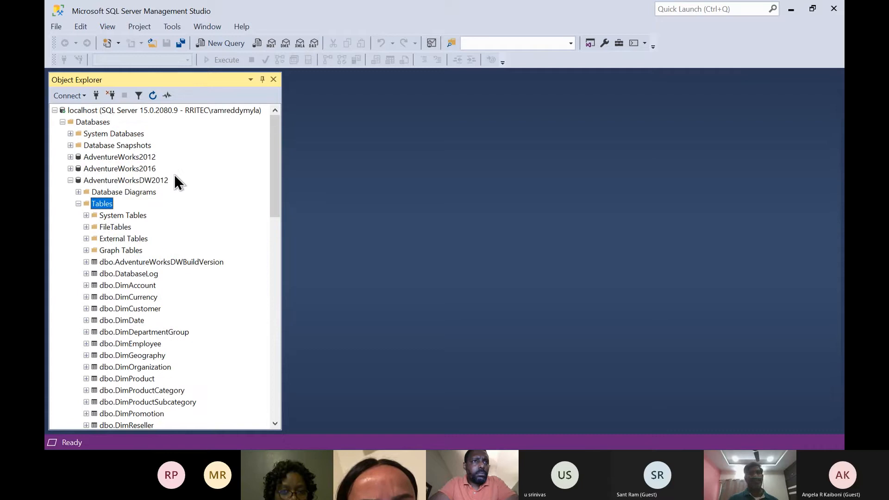
pyautogui.click(129, 183)
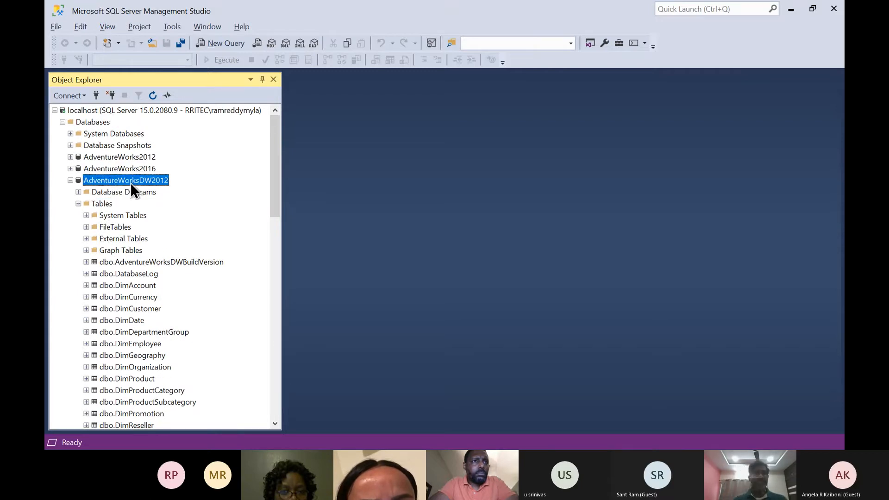
# Switch to the Power BI Demo Report and review the terms Products, Sales and Customers in its two business questions.
pyautogui.hotkey('alt', 'Tab')
pyautogui.hotkey('alt', 'Tab')
pyautogui.hotkey('alt', 'Tab')
pyautogui.press('Tab')
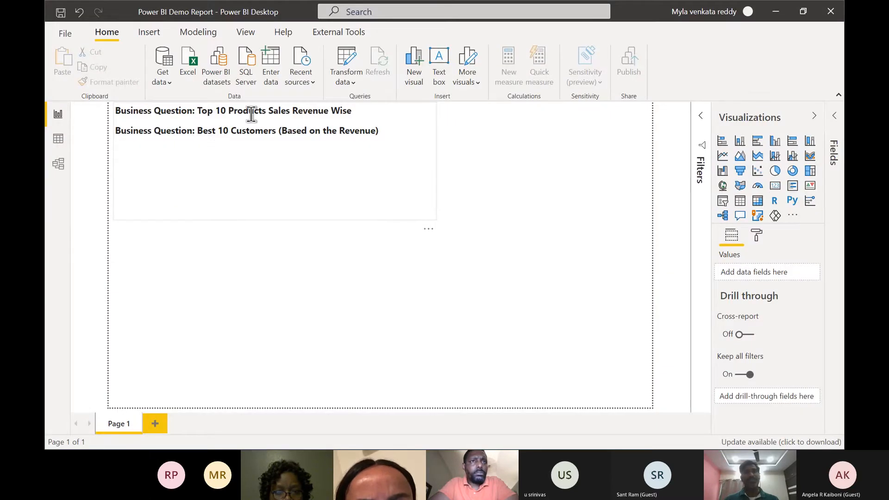
pyautogui.doubleClick(252, 111)
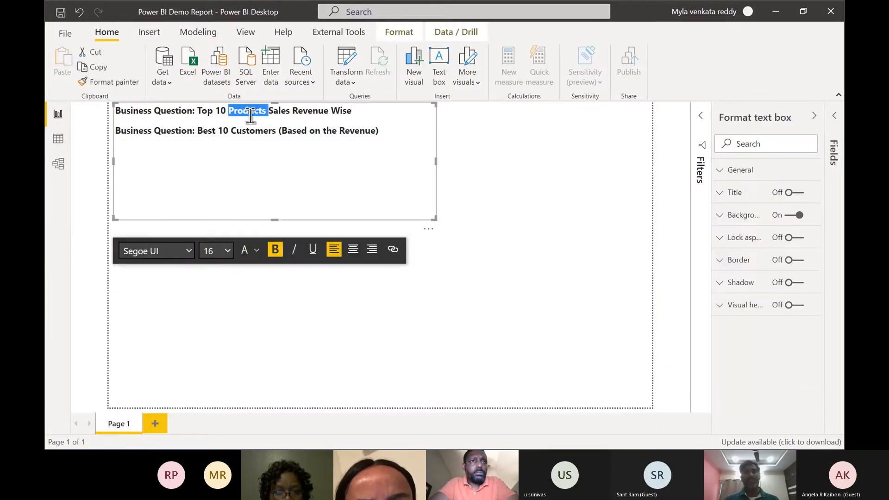
pyautogui.doubleClick(280, 111)
pyautogui.doubleClick(246, 131)
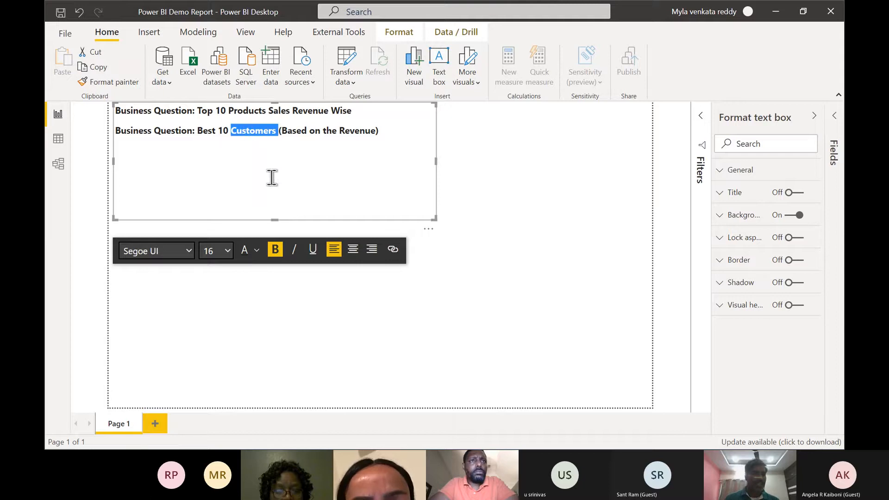
# Return to SQL Server Management Studio and locate the DimProduct, DimCustomer and FactInternetSales tables in AdventureWorksDW2012.
pyautogui.hotkey('alt', 'Tab')
pyautogui.click(138, 309)
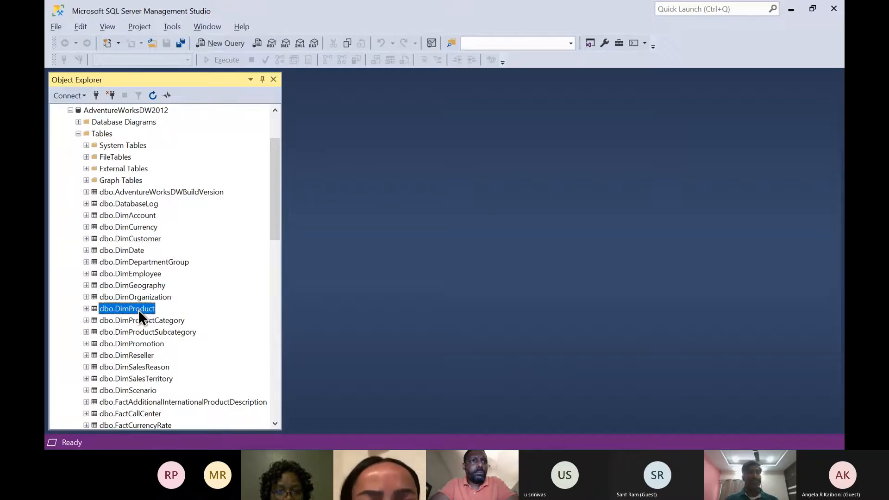
pyautogui.click(153, 239)
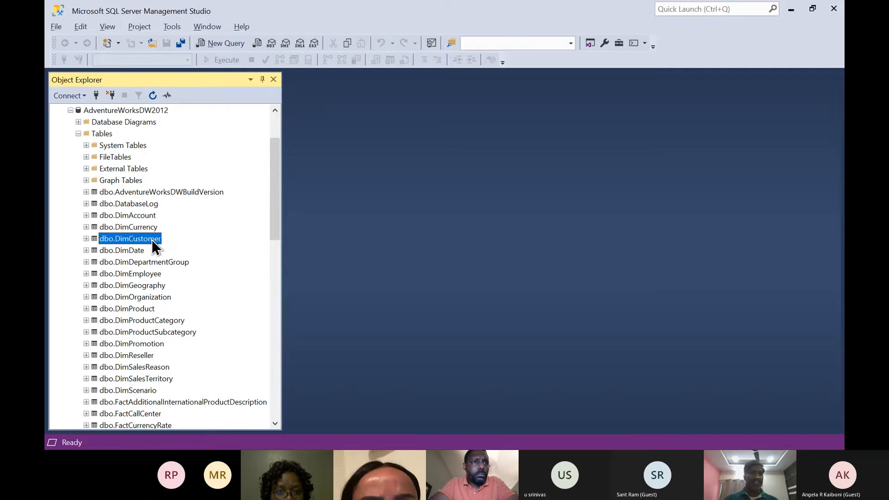
pyautogui.scroll(-2, 159, 382)
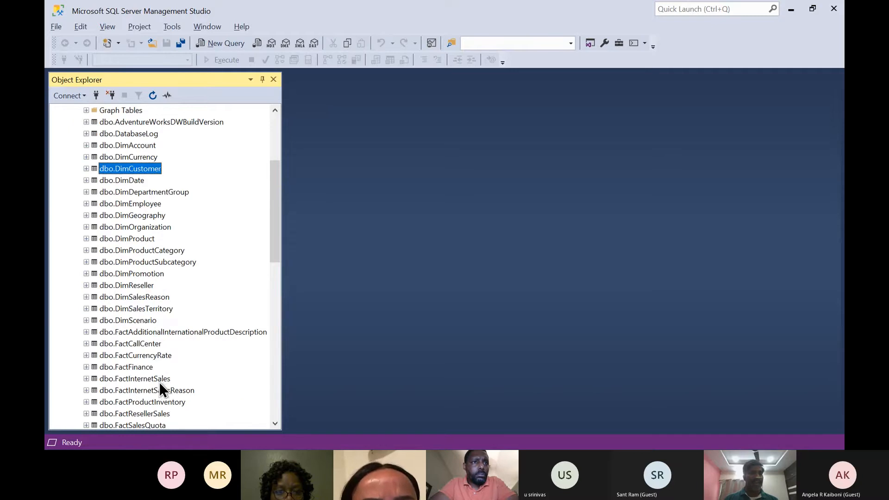
pyautogui.click(157, 378)
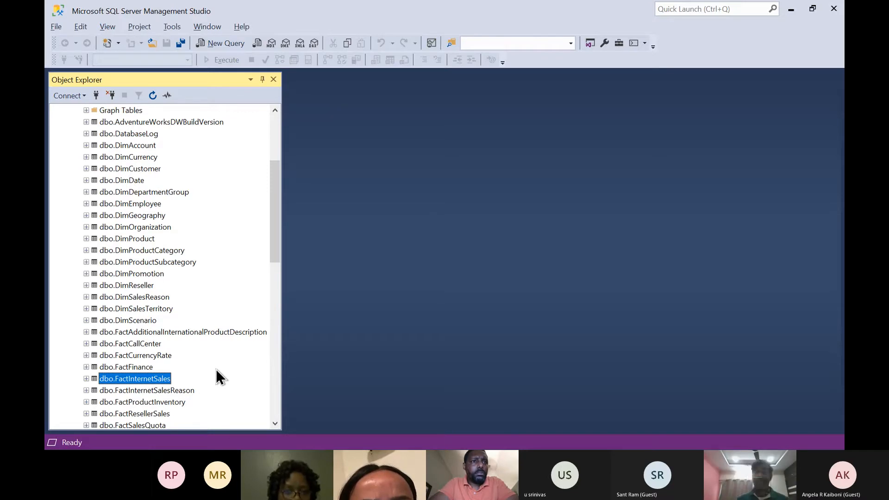
# Open a new query on AdventureWorksDW2012 and run select * from dbo.FactInternetSales.
pyautogui.click(231, 48)
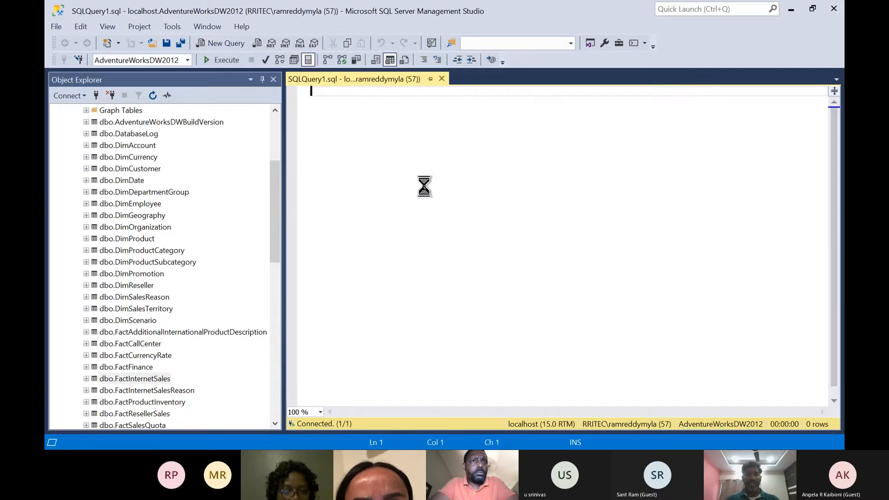
pyautogui.write('select *')
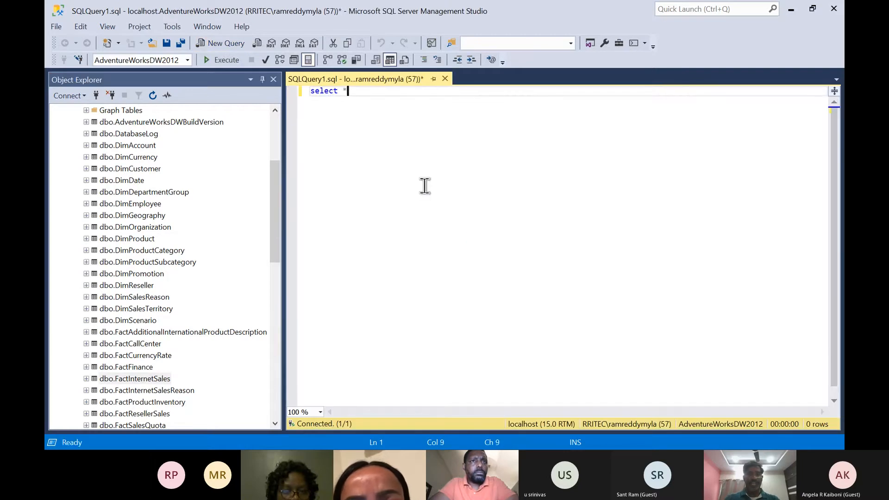
pyautogui.write(' from ')
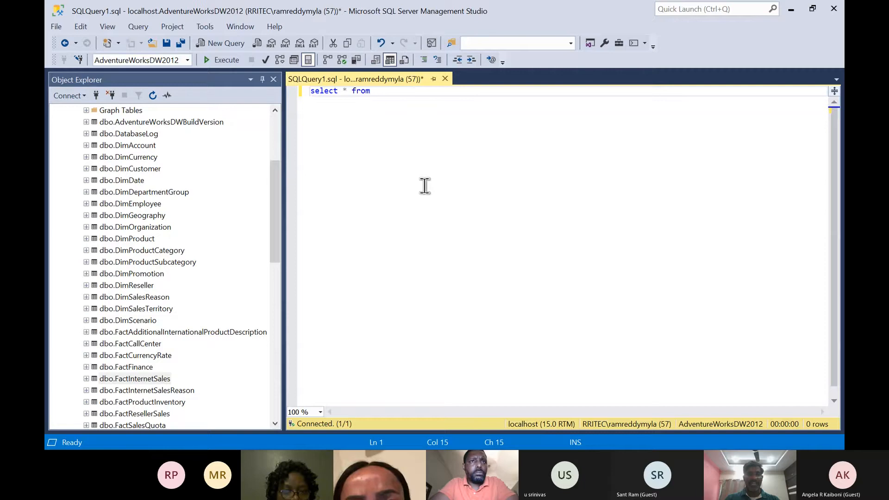
pyautogui.write('dbo.')
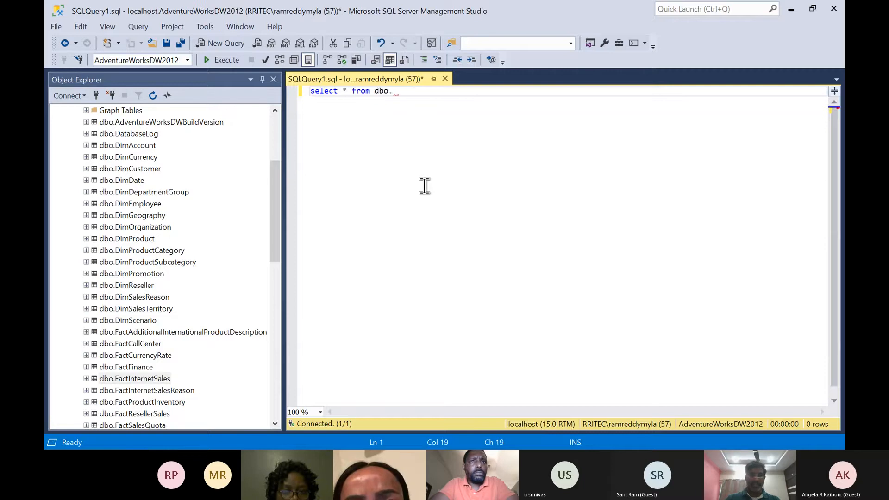
pyautogui.write('fa')
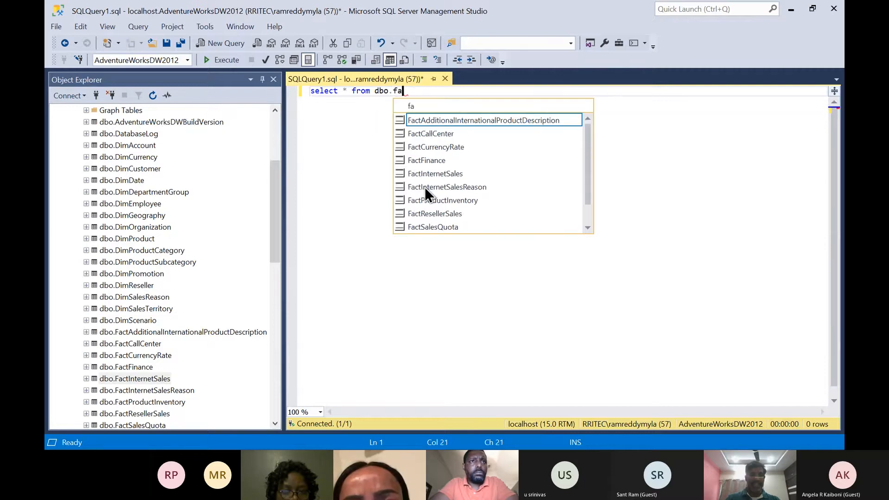
pyautogui.write('ct')
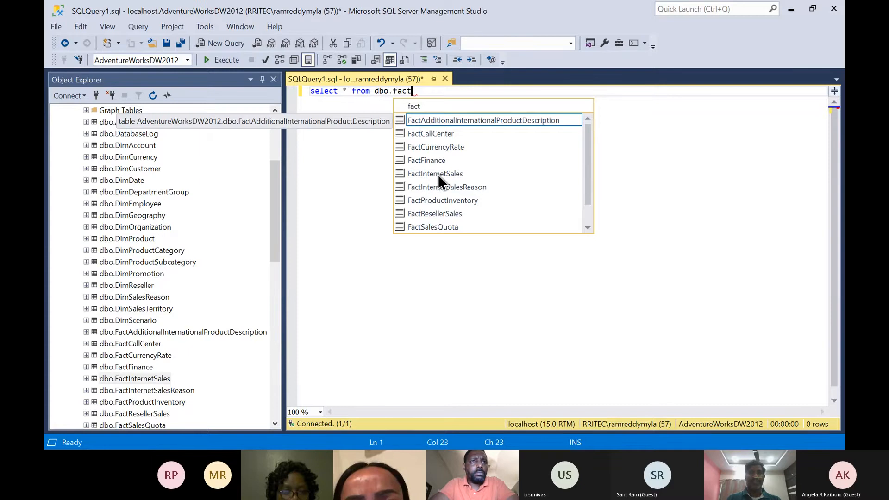
pyautogui.doubleClick(438, 174)
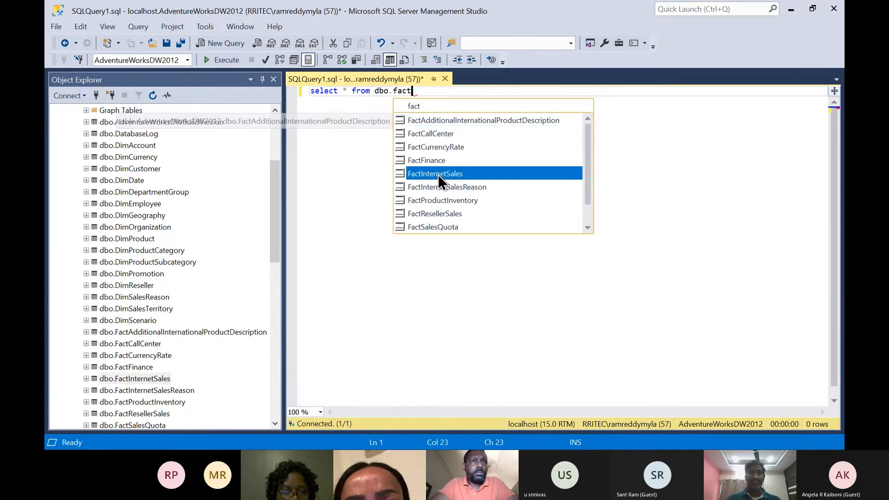
pyautogui.click(223, 61)
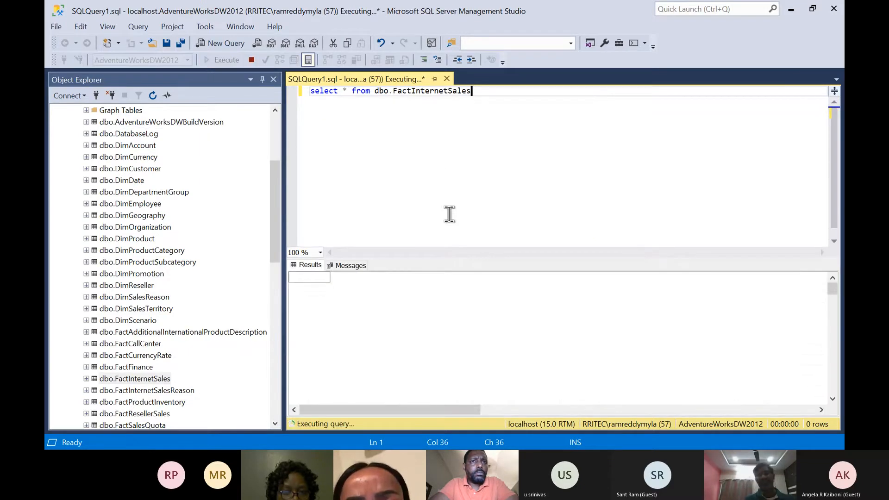
# Examine the first result row's columns from ProductKey across to CarrierTrackingNumber, and return to the SalesAmount column.
pyautogui.click(486, 349)
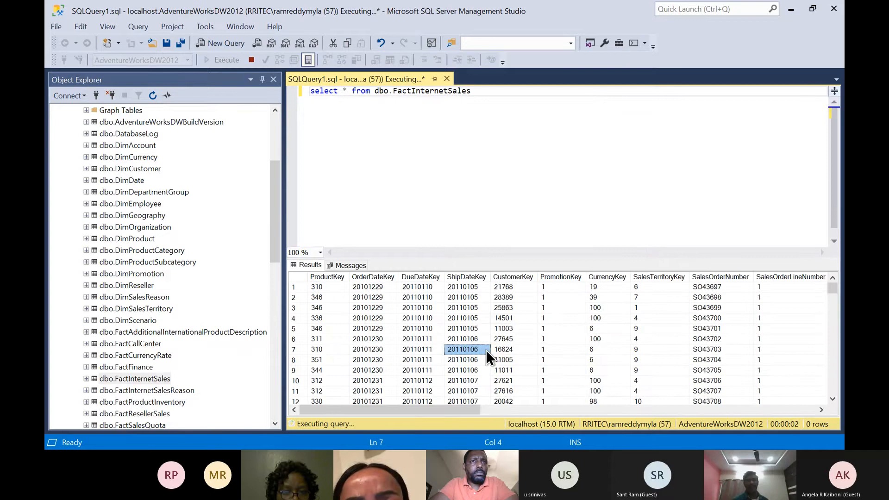
pyautogui.press('Up')
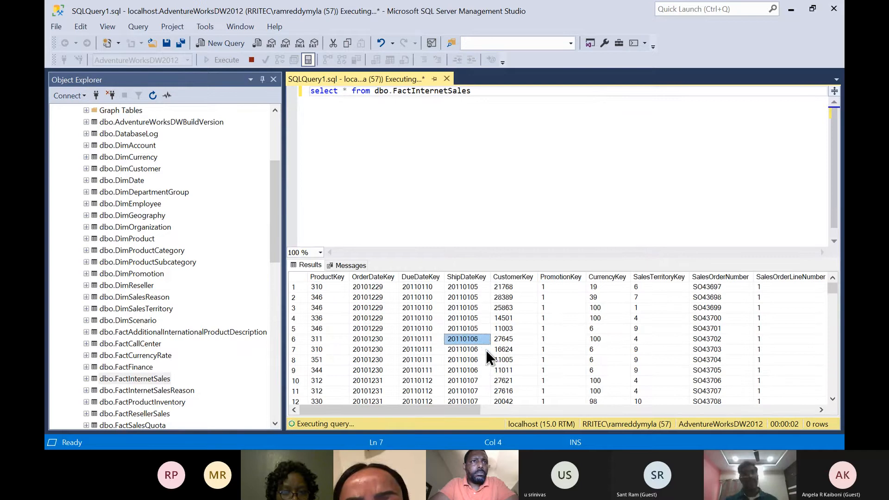
pyautogui.press('Left')
pyautogui.press('Left')
pyautogui.press('Left')
pyautogui.press('Up')
pyautogui.press('Up')
pyautogui.press('Up')
pyautogui.press('Up')
pyautogui.press('Up')
pyautogui.press('Right')
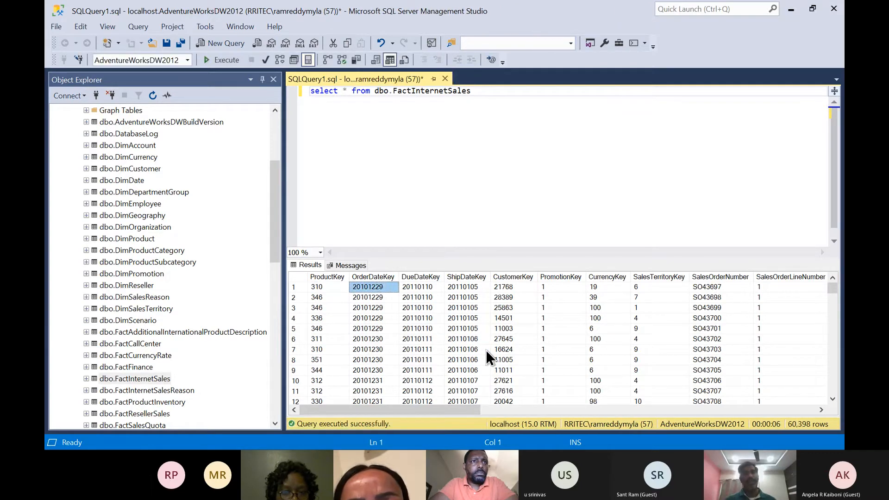
pyautogui.press('Right')
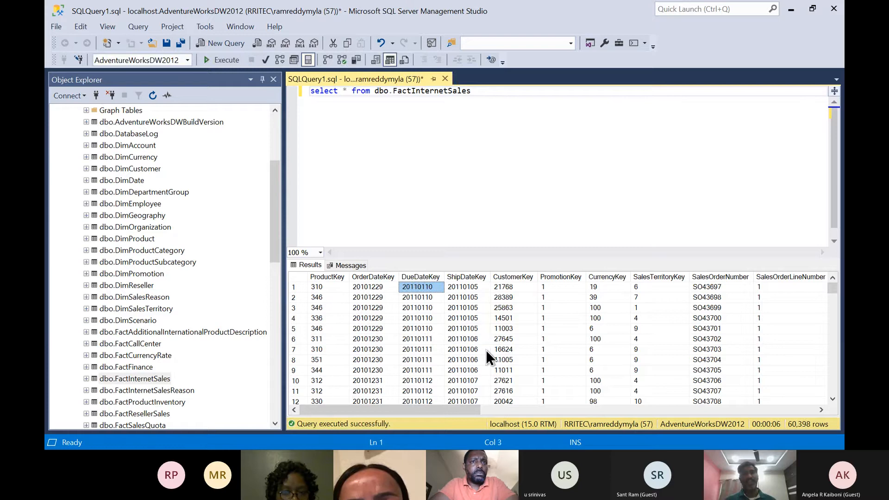
pyautogui.press('Right')
pyautogui.press('Right')
pyautogui.press('Right')
pyautogui.press('Right')
pyautogui.press('Right')
pyautogui.press('Right')
pyautogui.press('Right')
pyautogui.press('Right')
pyautogui.press('Right')
pyautogui.press('Right')
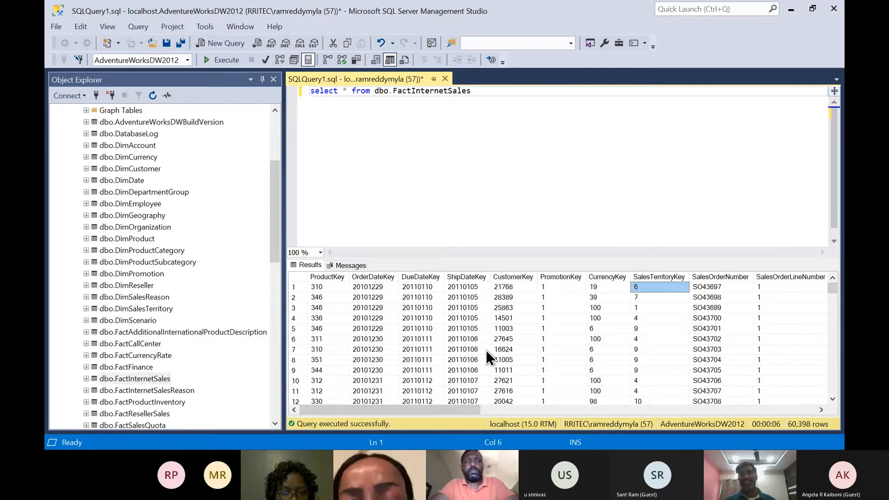
pyautogui.press('Right')
pyautogui.press('Right')
pyautogui.press('Right')
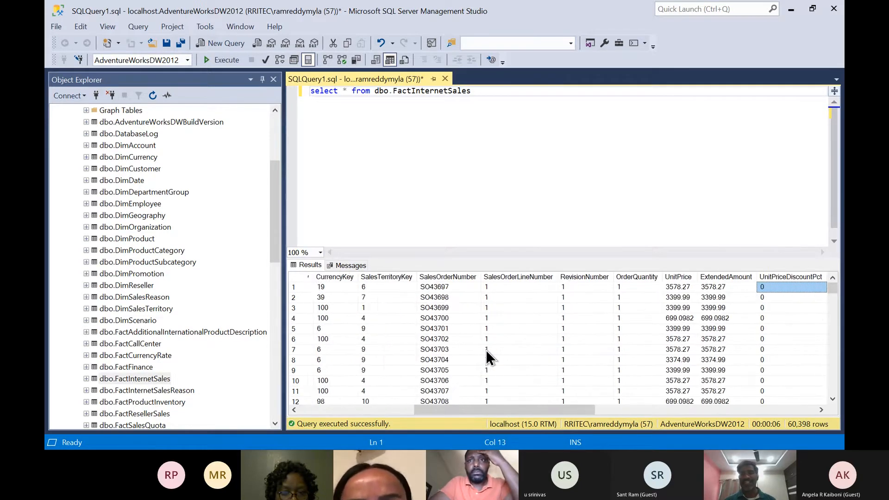
pyautogui.press('Left')
pyautogui.press('Left')
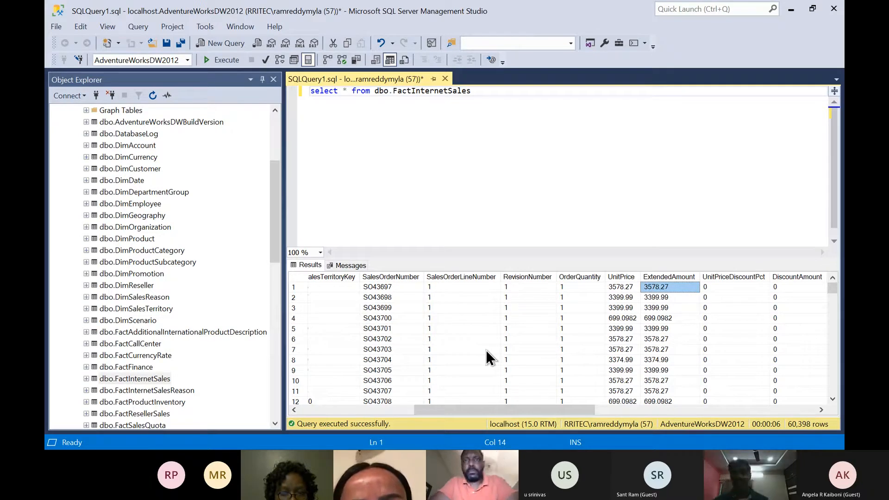
pyautogui.press('Right')
pyautogui.press('Right')
pyautogui.press('Right')
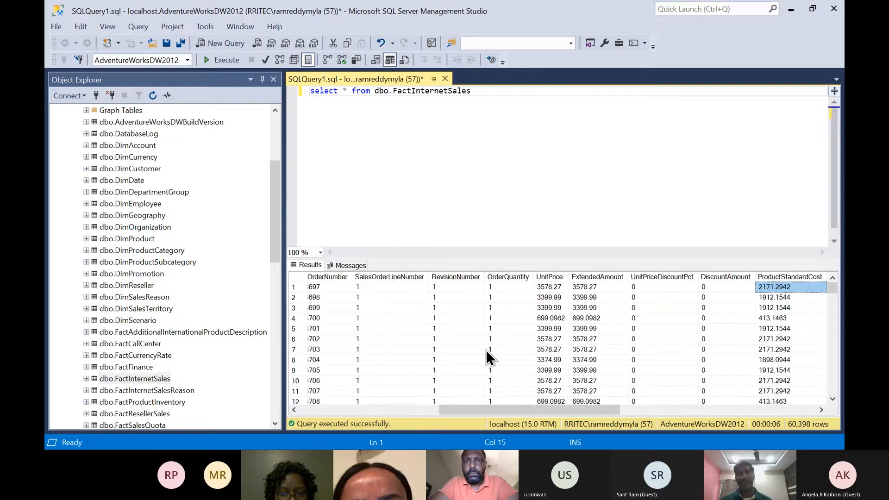
pyautogui.press('Right')
pyautogui.press('Right')
pyautogui.press('Right')
pyautogui.press('Right')
pyautogui.press('Right')
pyautogui.press('Right')
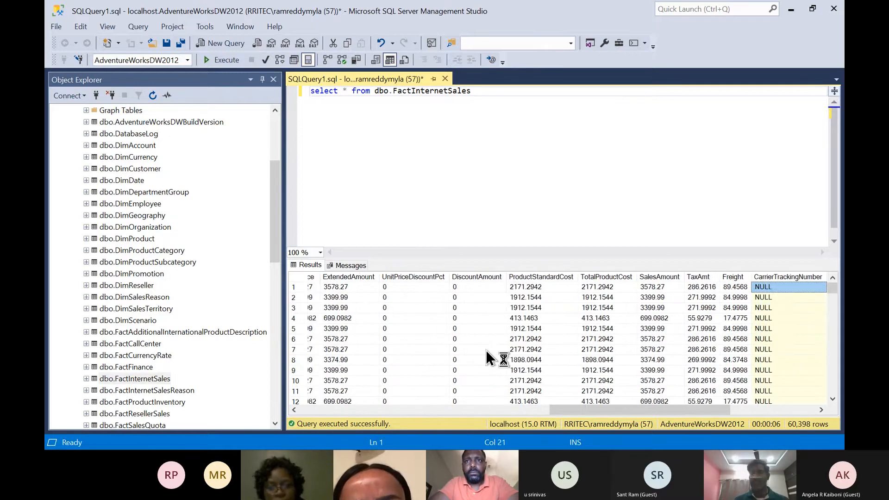
pyautogui.press('Left')
pyautogui.press('Left')
pyautogui.press('Left')
pyautogui.press('Left')
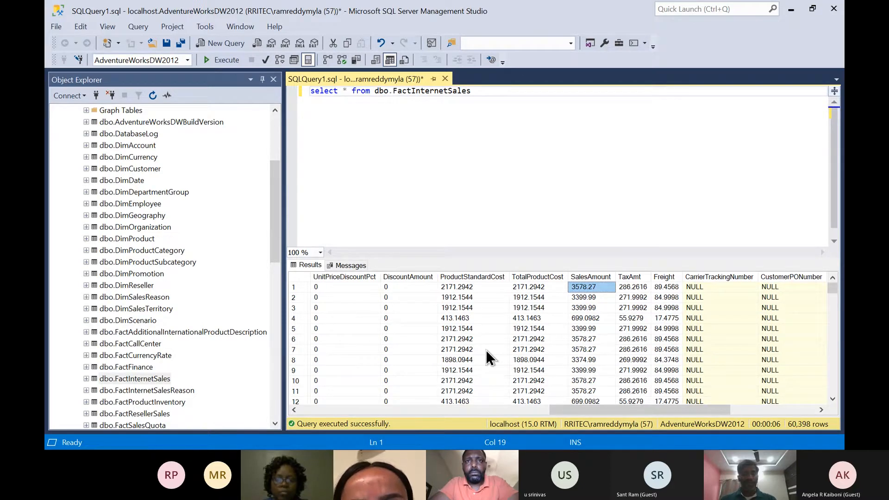
# Switch to the course README in the browser, review the Data Layer in the architecture diagram, and return to the SQL query results.
pyautogui.hotkey('alt', 'Tab')
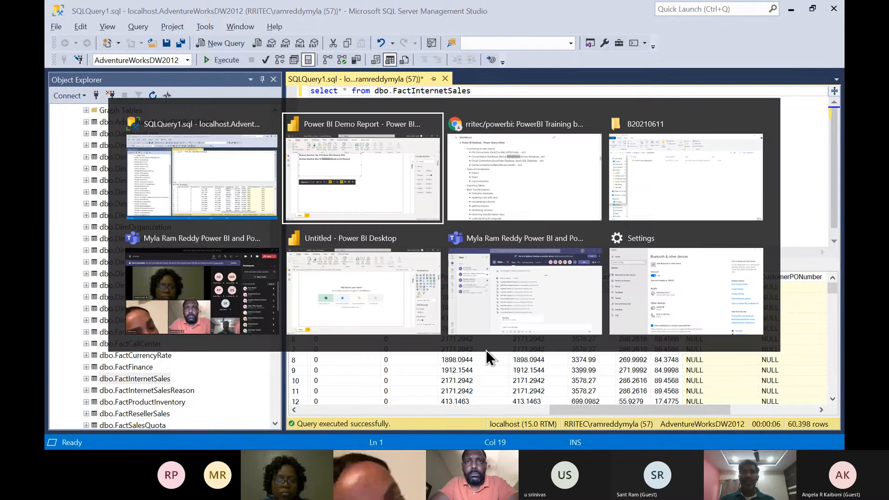
pyautogui.hotkey('alt', 'Tab')
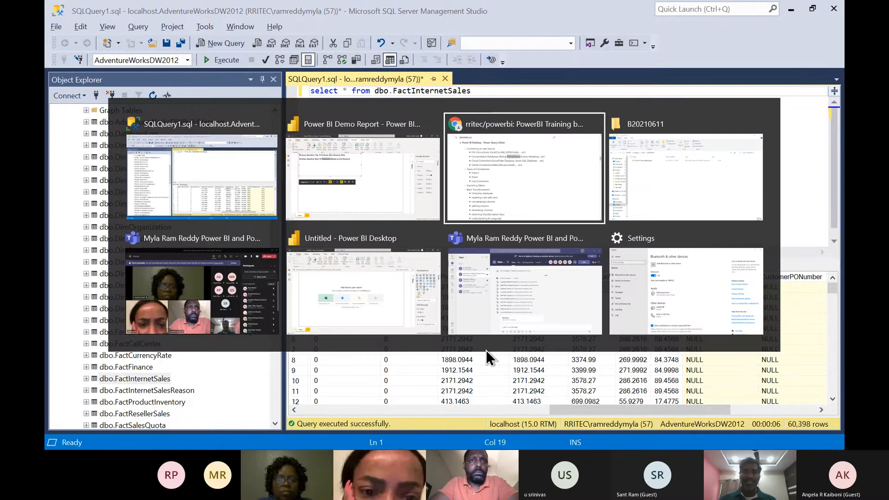
pyautogui.scroll(15, 490, 358)
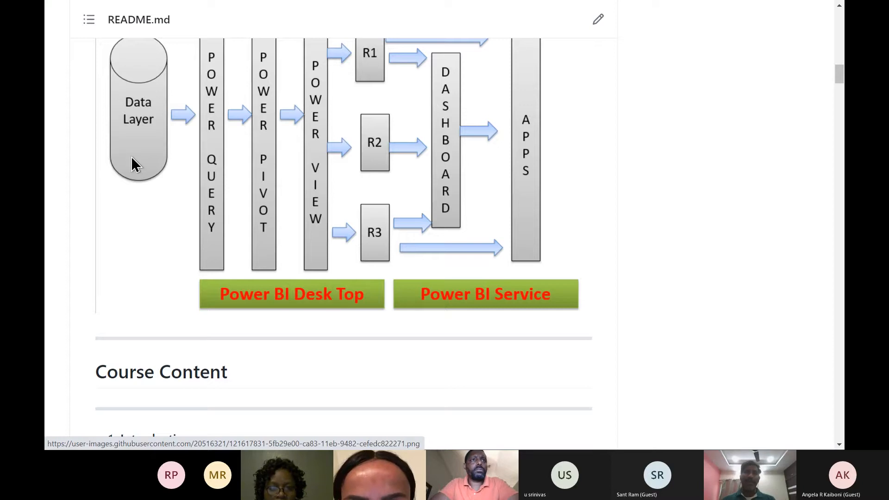
pyautogui.hotkey('alt', 'Tab')
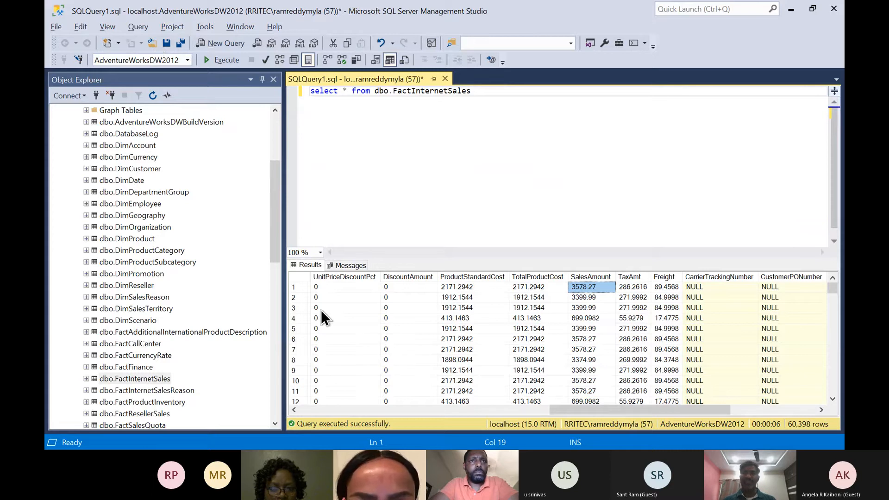
# Switch to Power BI Desktop, open the full Get Data connector list and show its File sources.
pyautogui.hotkey('alt', 'Tab')
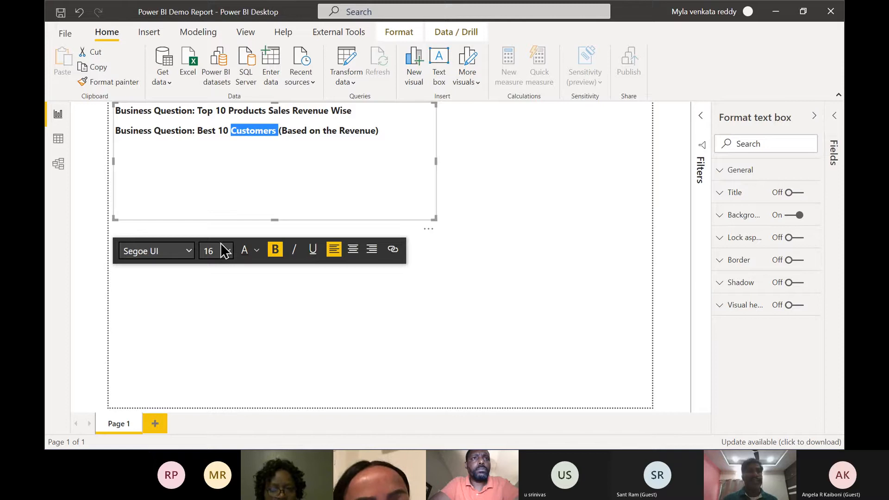
pyautogui.click(168, 83)
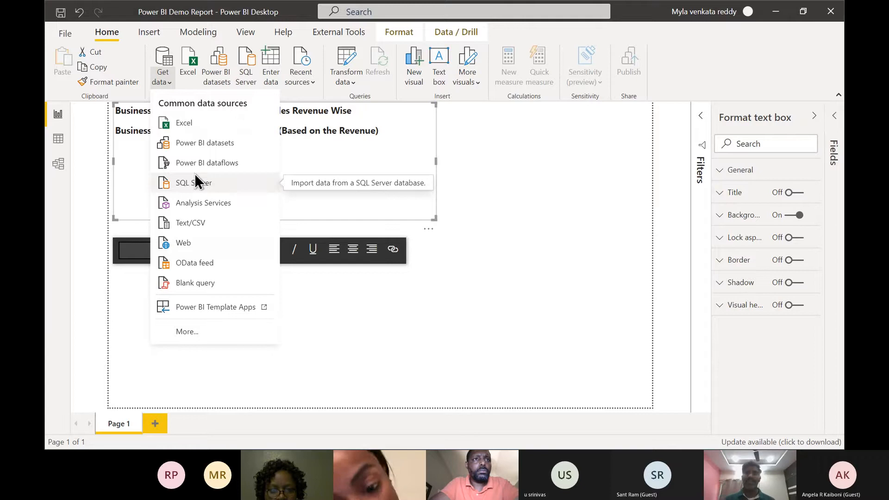
pyautogui.click(190, 335)
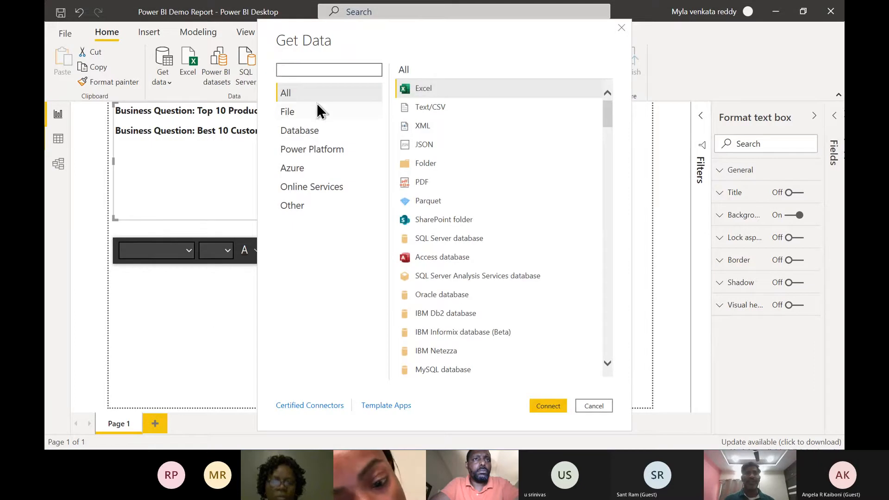
pyautogui.click(291, 113)
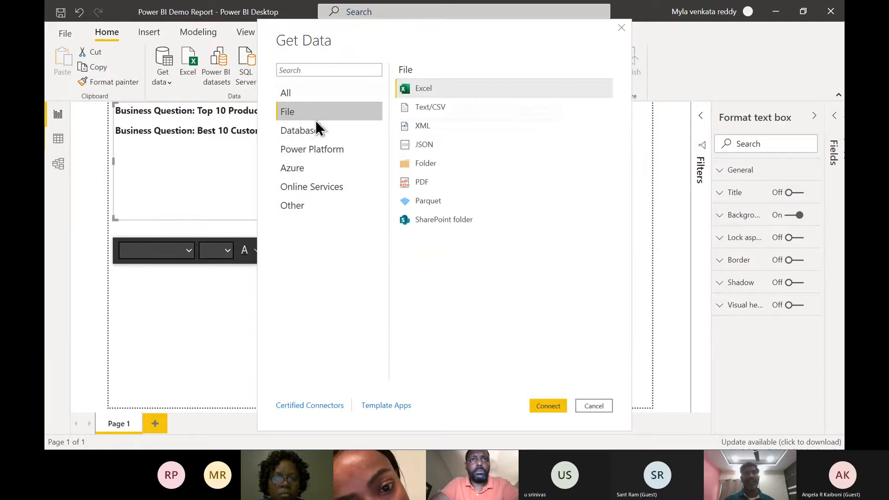
# Examine the available Database connectors, from Oracle, Teradata and SAP HANA to Amazon Redshift, Impala and MarkLogic.
pyautogui.click(307, 129)
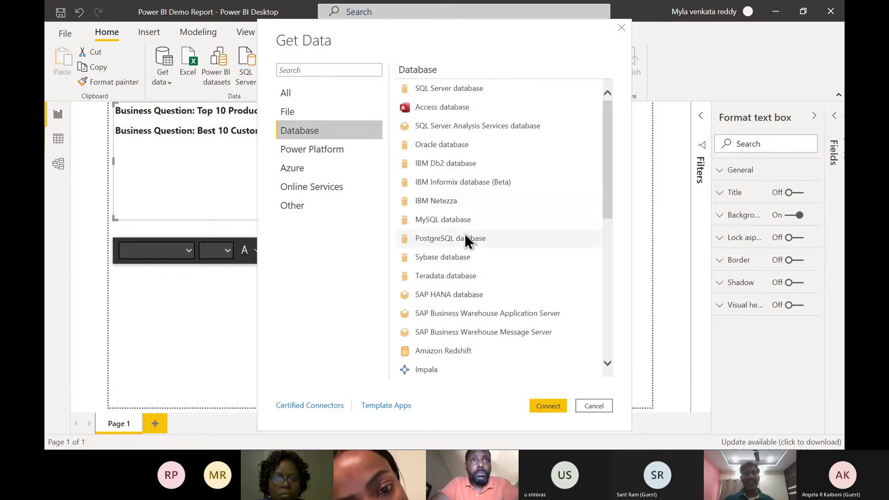
pyautogui.click(451, 146)
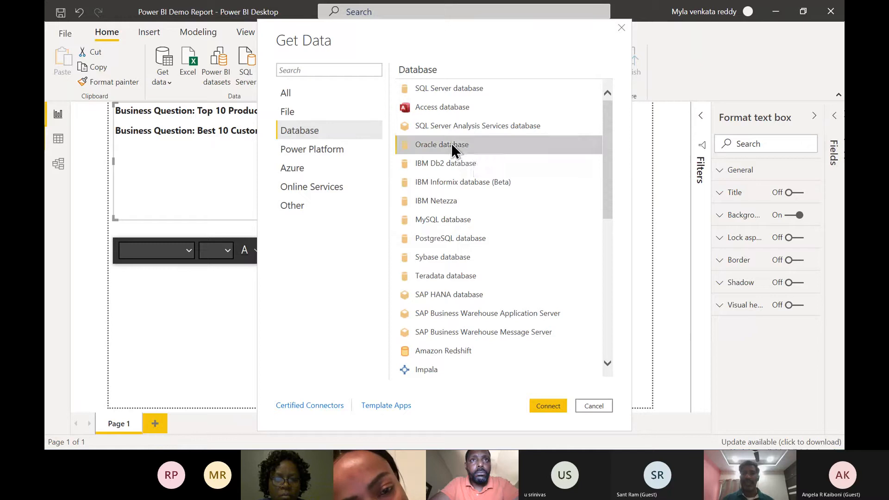
pyautogui.click(433, 277)
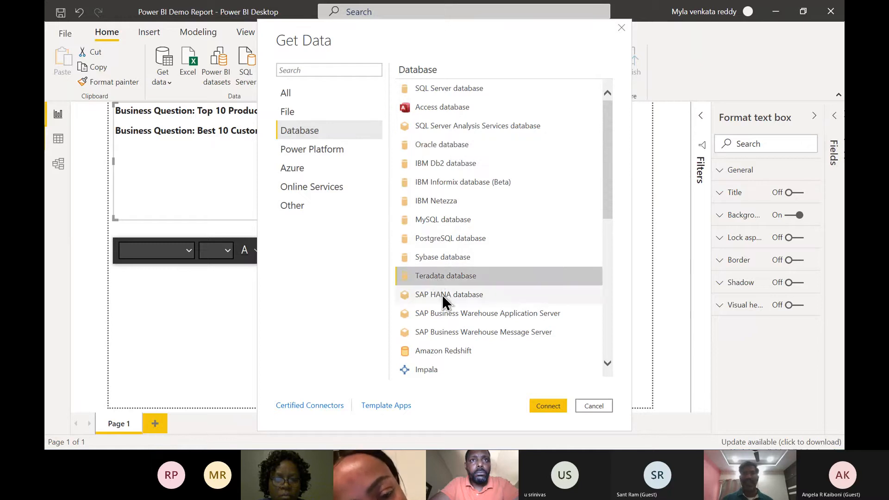
pyautogui.click(440, 295)
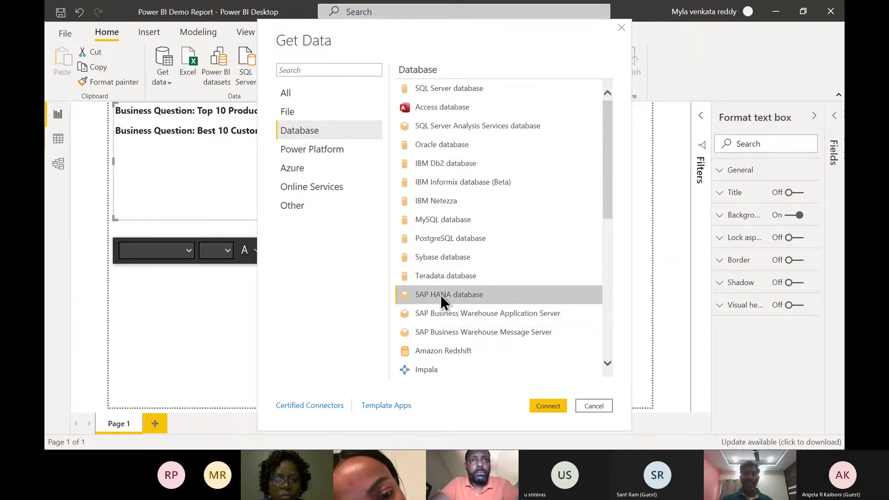
pyautogui.click(438, 355)
pyautogui.scroll(-2, 438, 354)
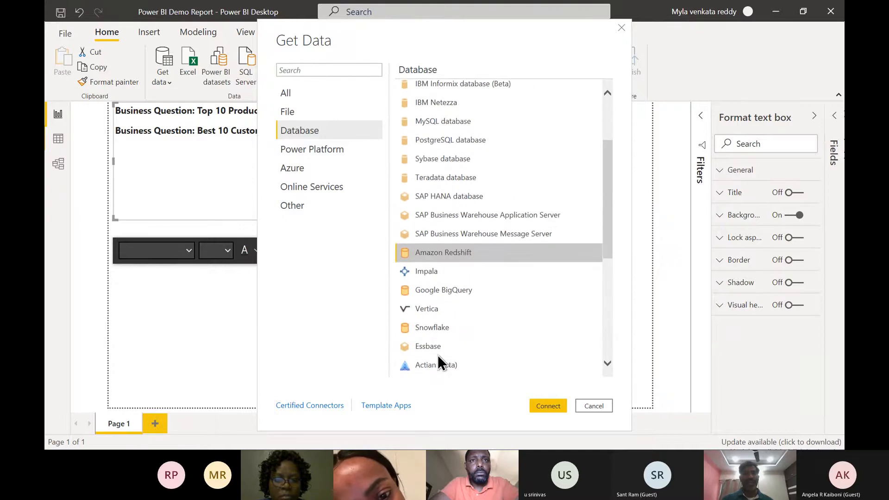
pyautogui.scroll(-3, 437, 355)
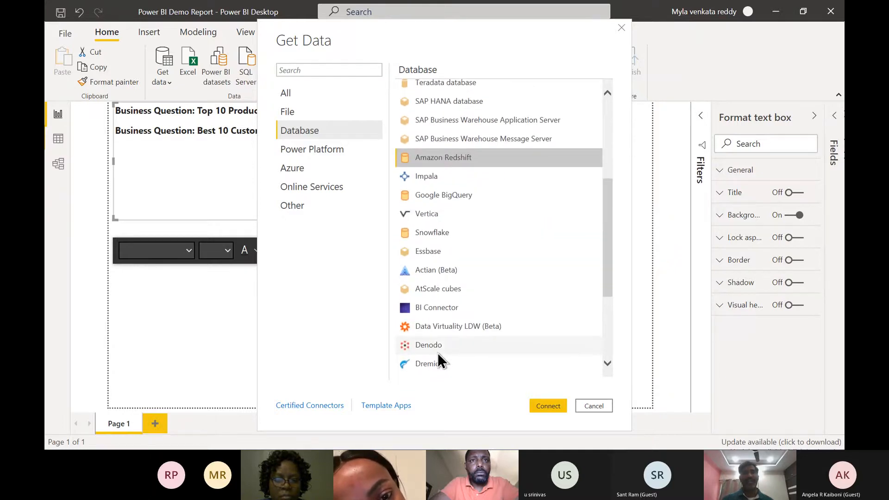
pyautogui.click(431, 179)
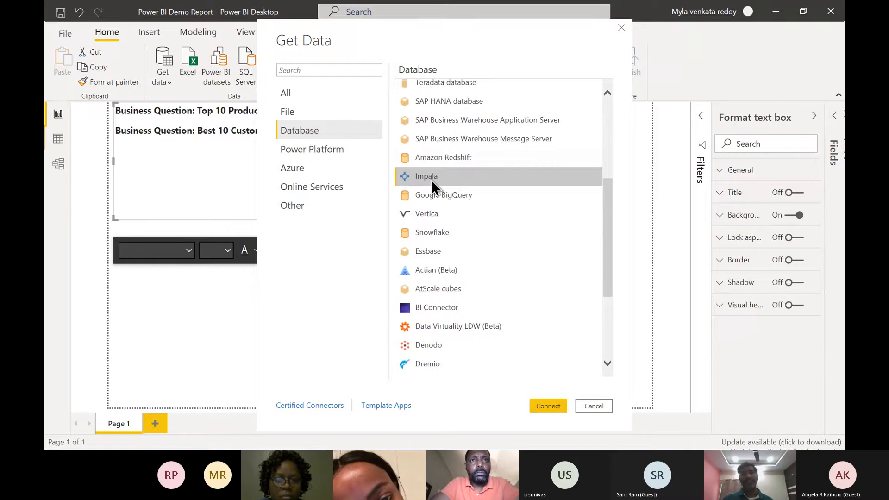
pyautogui.scroll(-4, 468, 291)
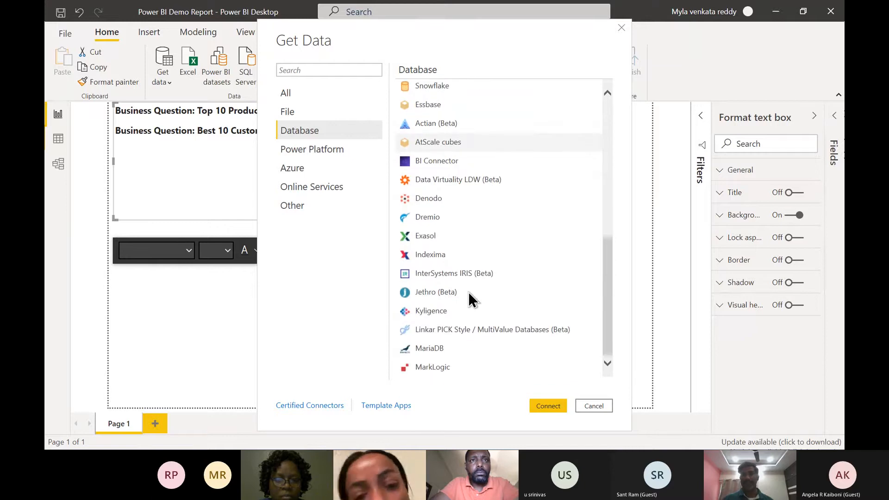
# Review the Power Platform, Azure and Online Services connector categories.
pyautogui.click(335, 156)
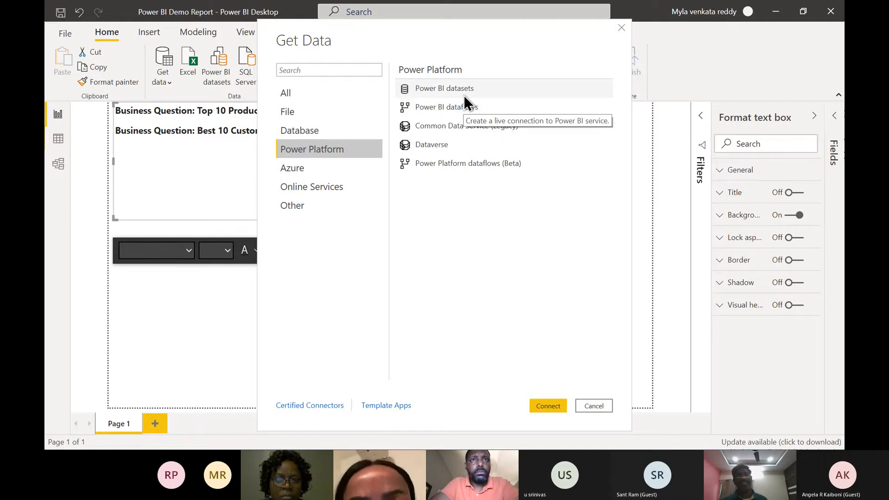
pyautogui.click(305, 174)
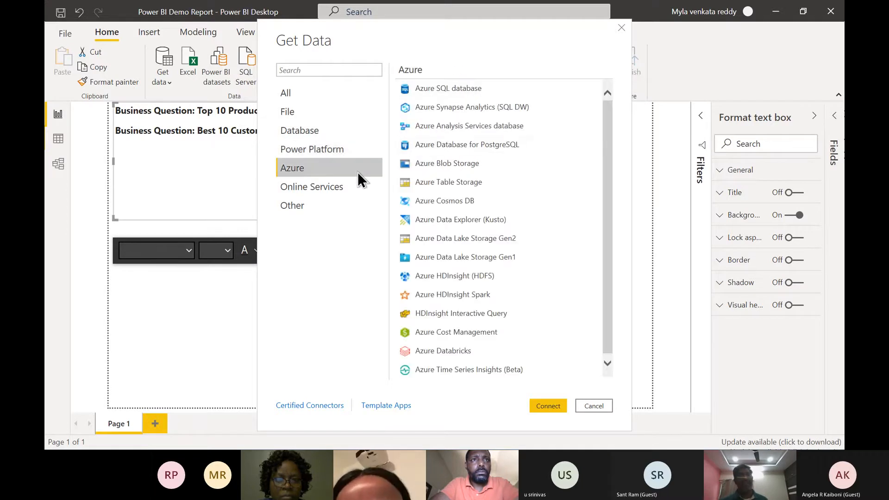
pyautogui.click(324, 190)
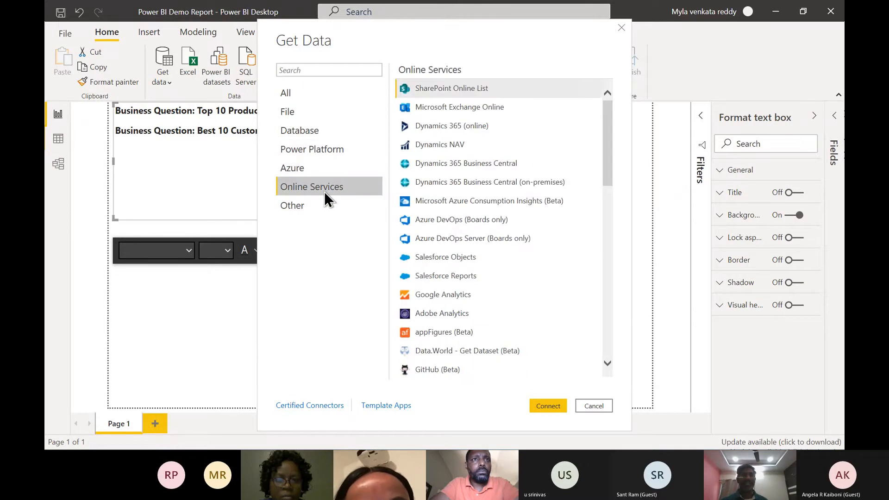
pyautogui.scroll(-1, 476, 190)
pyautogui.scroll(-6, 476, 189)
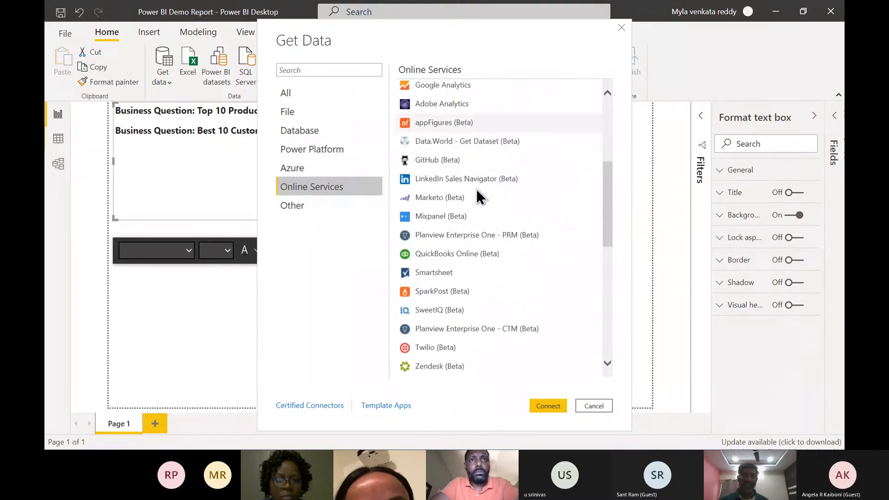
pyautogui.scroll(-4, 476, 189)
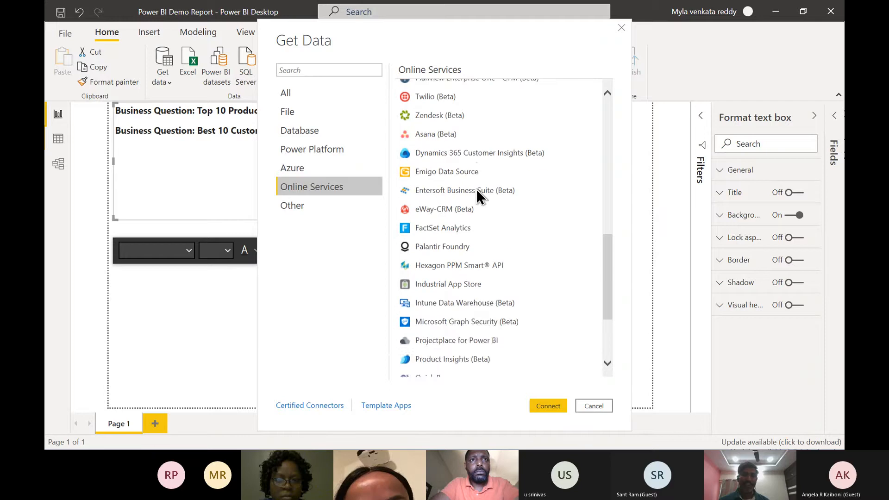
# Search the data connectors for "git" and clear the search.
pyautogui.click(357, 73)
pyautogui.write('git')
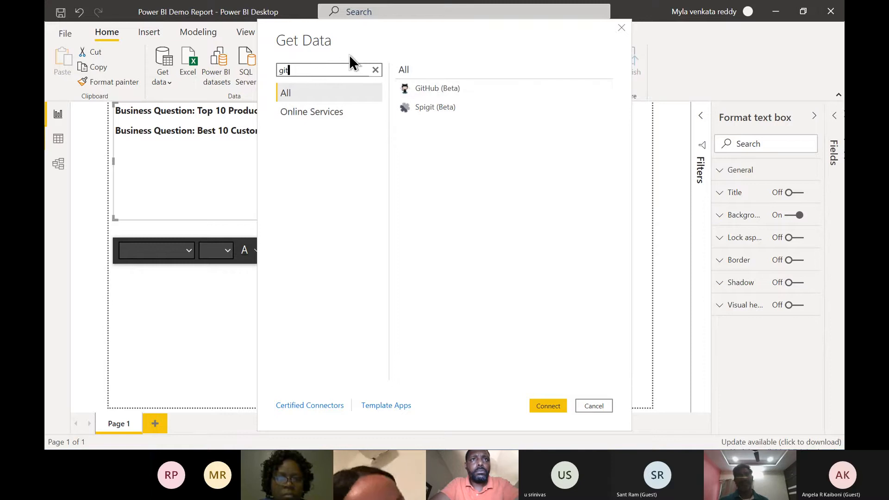
pyautogui.press('BackSpace')
pyautogui.press('BackSpace')
pyautogui.press('BackSpace')
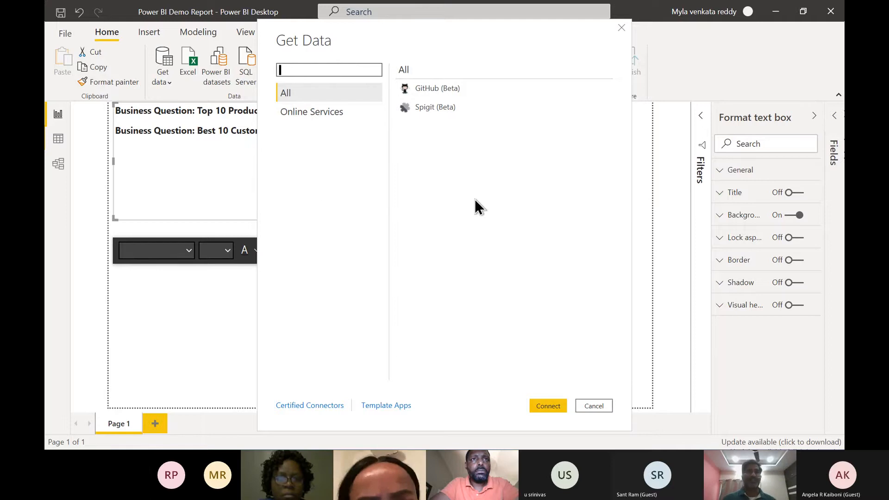
# Choose the SQL Server database connector from the Database category and start the connection.
pyautogui.click(290, 113)
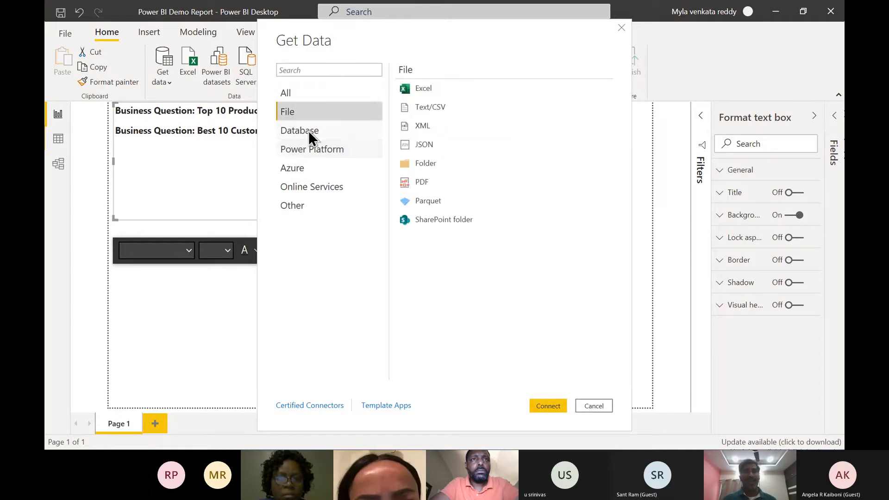
pyautogui.click(304, 132)
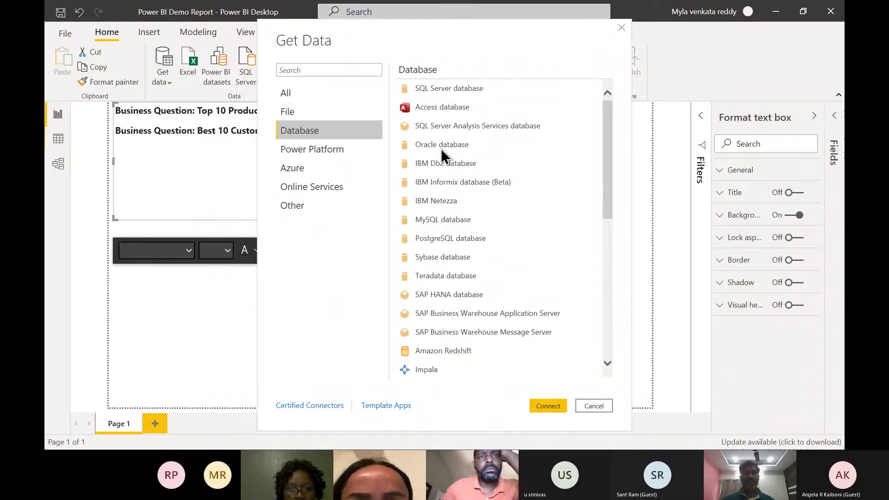
pyautogui.click(465, 89)
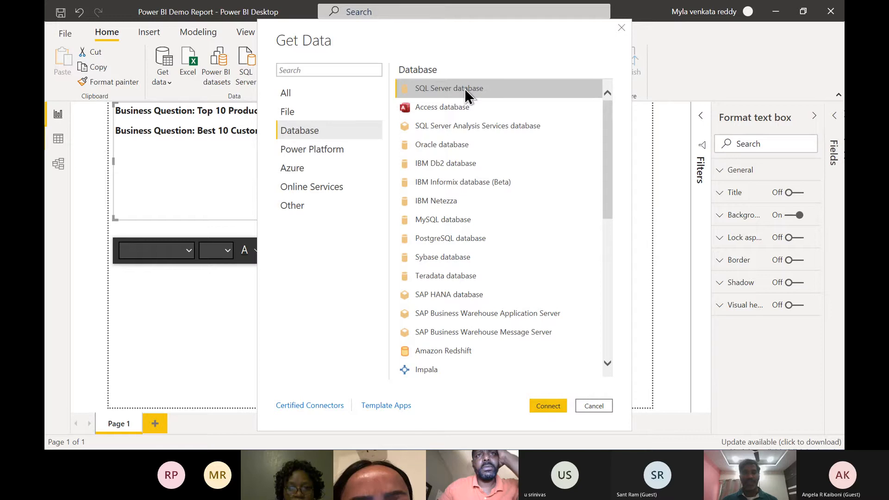
pyautogui.click(548, 406)
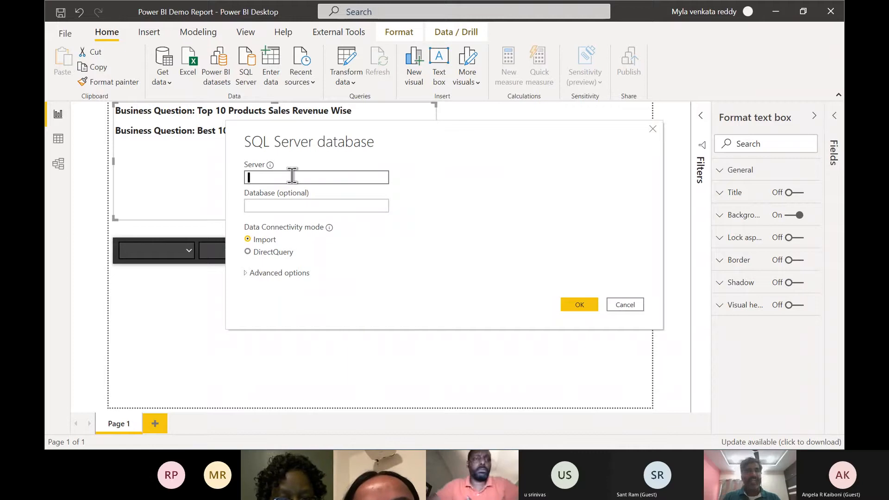
# Connect to the local server "." in Import mode, leaving the database name blank.
pyautogui.write('.')
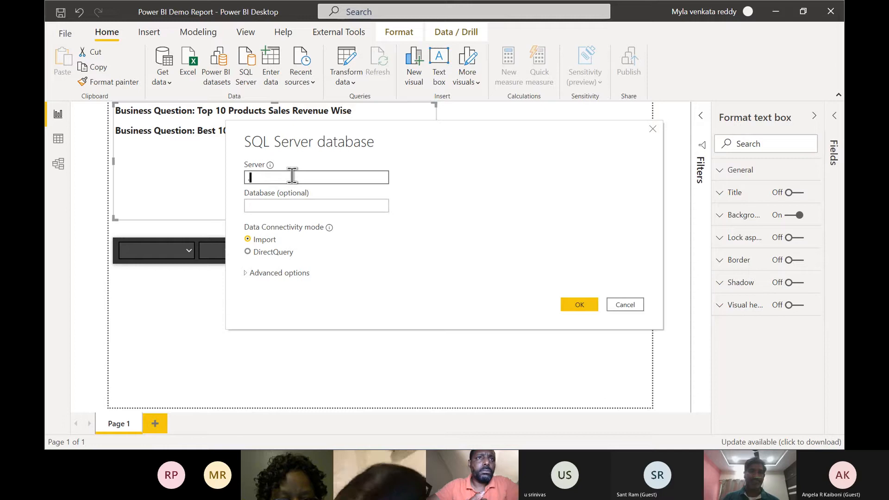
pyautogui.click(274, 205)
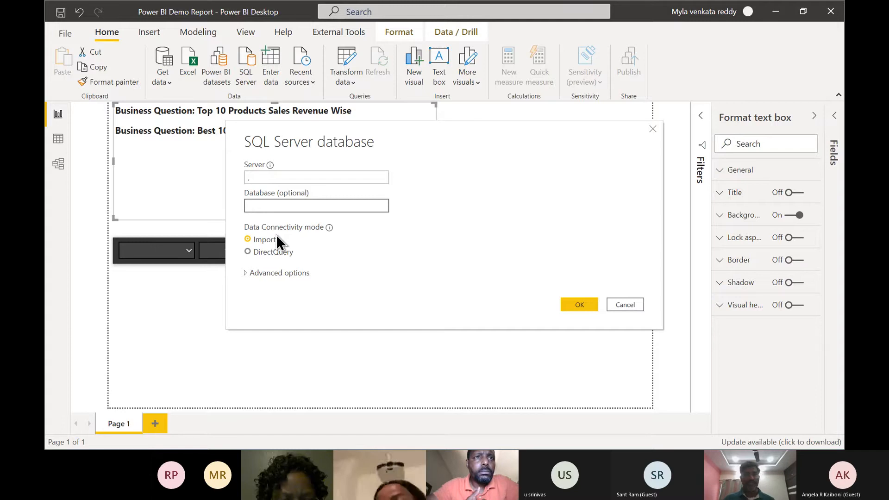
pyautogui.click(569, 307)
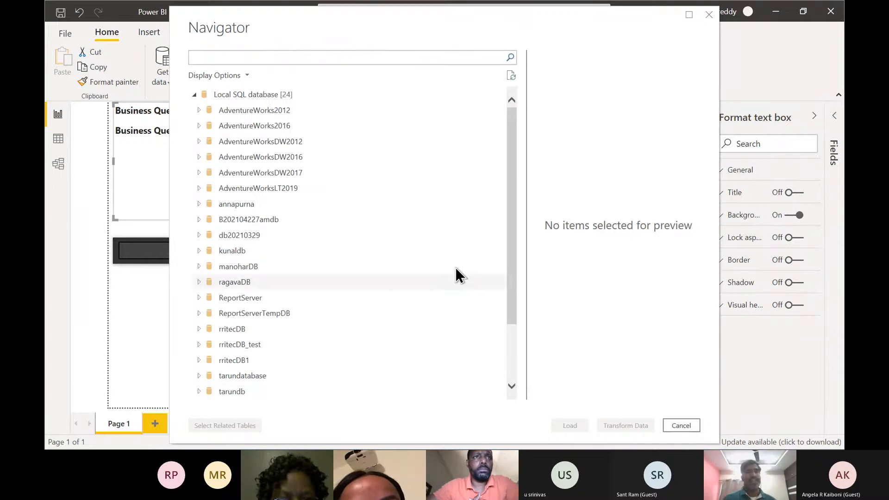
# Compare the Navigator's databases with those in SQL Server Management Studio, collapsing AdventureWorksDW2012 and checking from AdventureWorks2012 to WideWorldImportersDW.
pyautogui.click(262, 111)
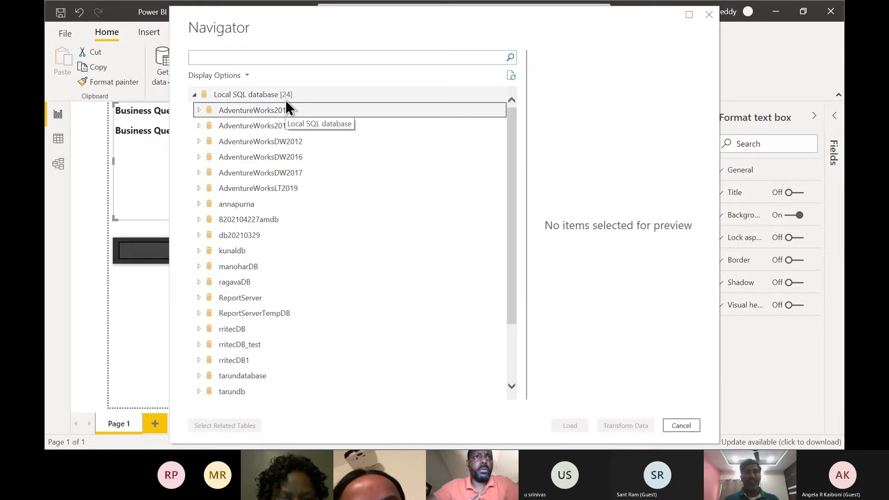
pyautogui.hotkey('alt', 'Tab')
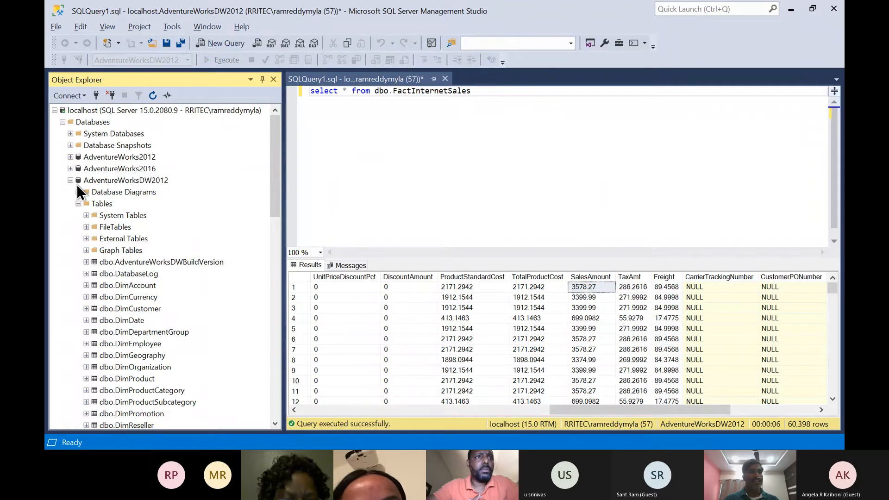
pyautogui.click(70, 180)
pyautogui.click(109, 156)
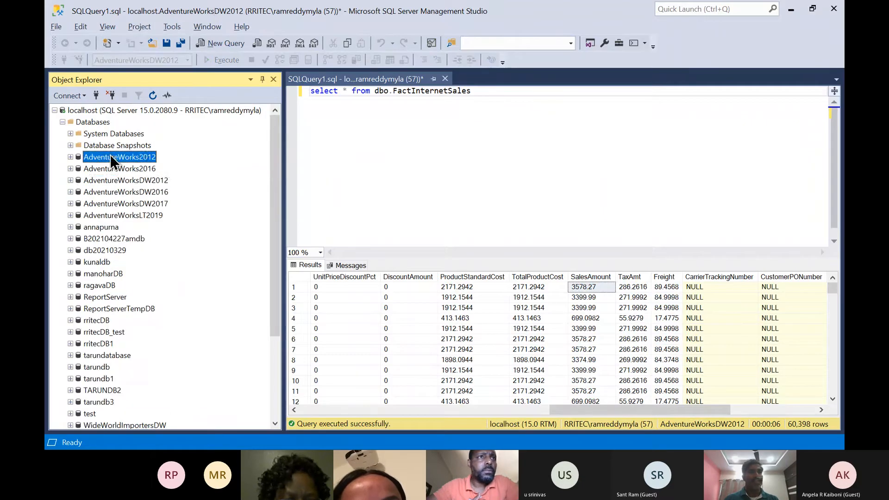
pyautogui.scroll(-2, 182, 259)
pyautogui.click(129, 355)
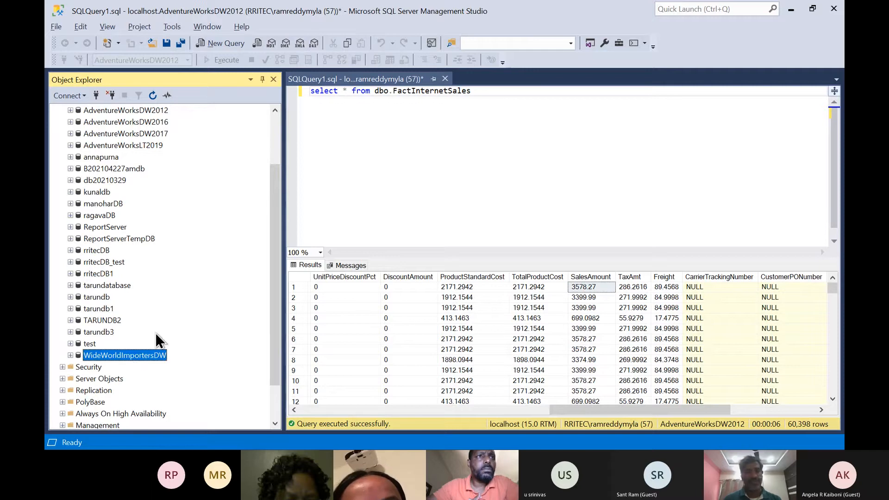
pyautogui.scroll(2, 155, 332)
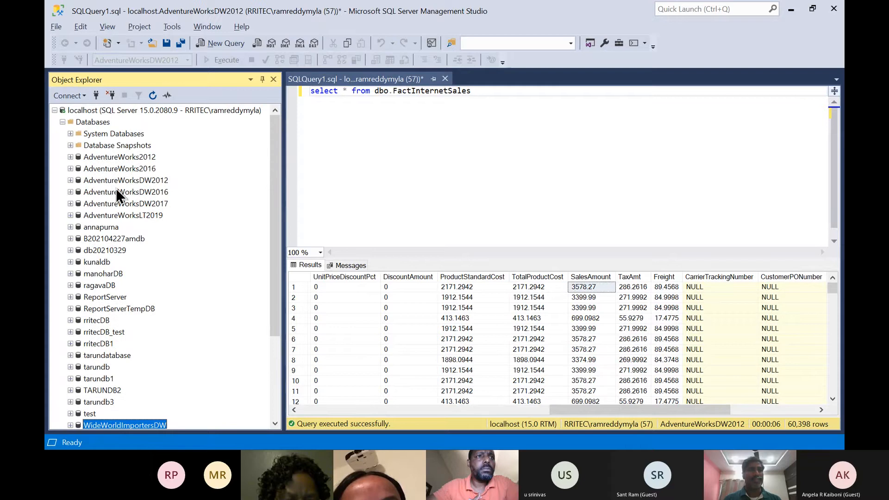
pyautogui.click(104, 159)
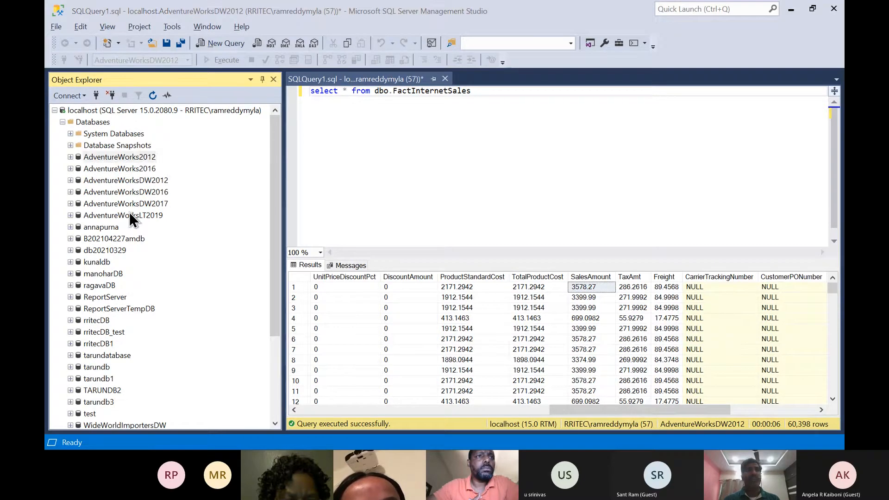
# Return to Power BI's Navigator, check AdventureWorksLT2019 in its database list, and switch back to SQL Server Management Studio.
pyautogui.hotkey('alt', 'Tab')
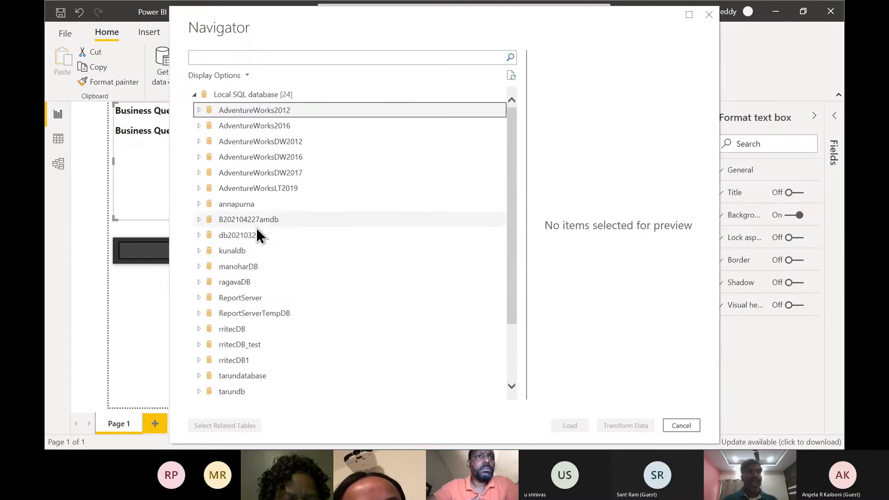
pyautogui.click(262, 190)
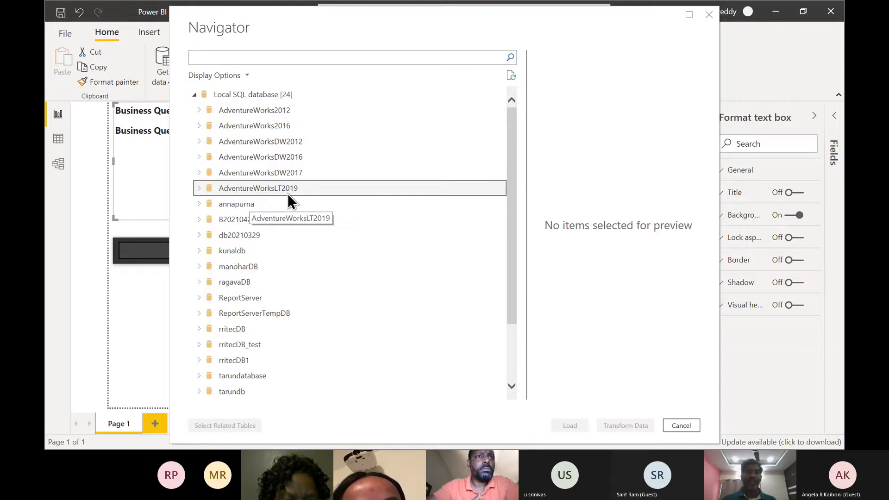
pyautogui.hotkey('alt', 'Tab')
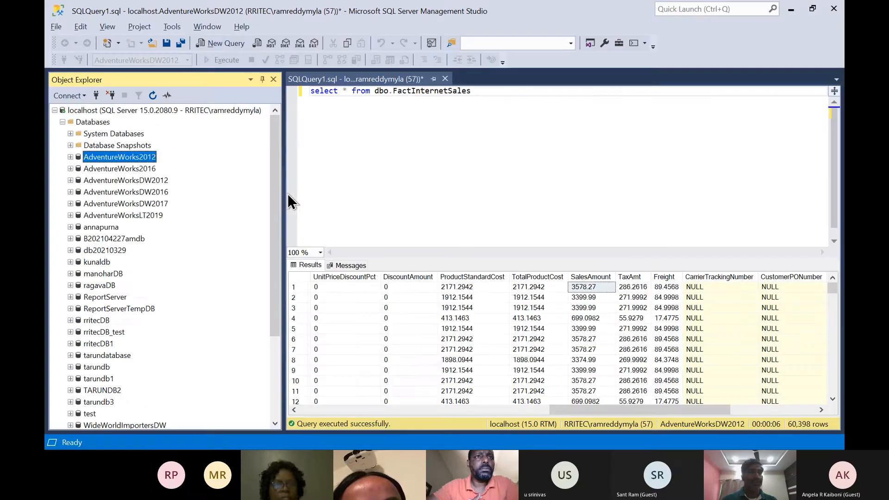
# Check AdventureWorksLT2019 in SQL Server Management Studio's database list, then return to Power BI's Navigator and locate ReportServer there.
pyautogui.click(135, 214)
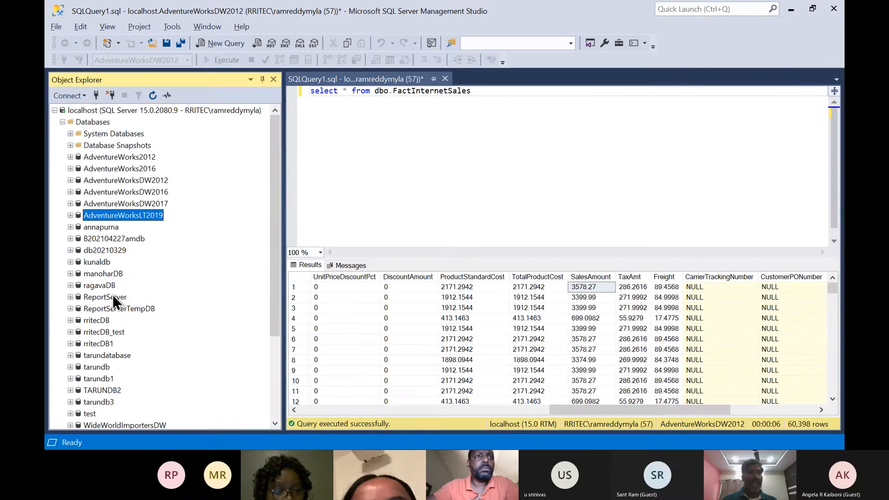
pyautogui.hotkey('alt', 'Tab')
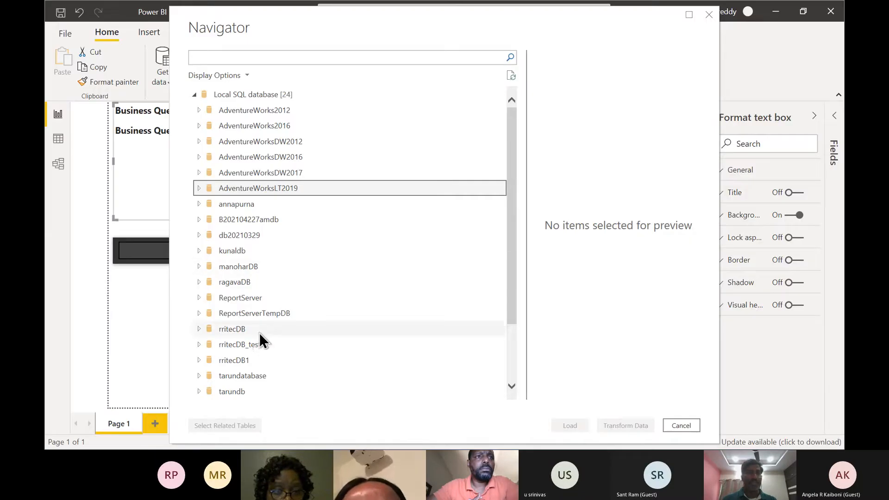
pyautogui.click(252, 300)
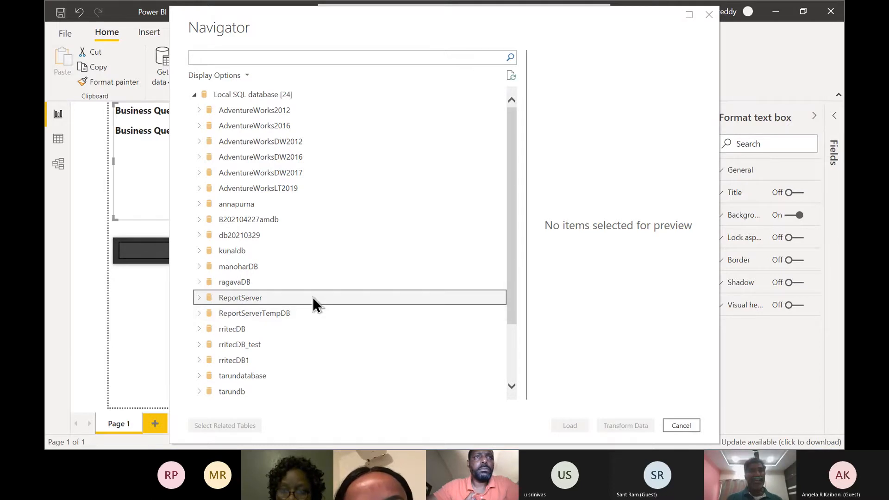
# Expand the AdventureWorksDW2012 database in the Navigator and move the dialog aside to uncover the business questions on the report page.
pyautogui.click(265, 142)
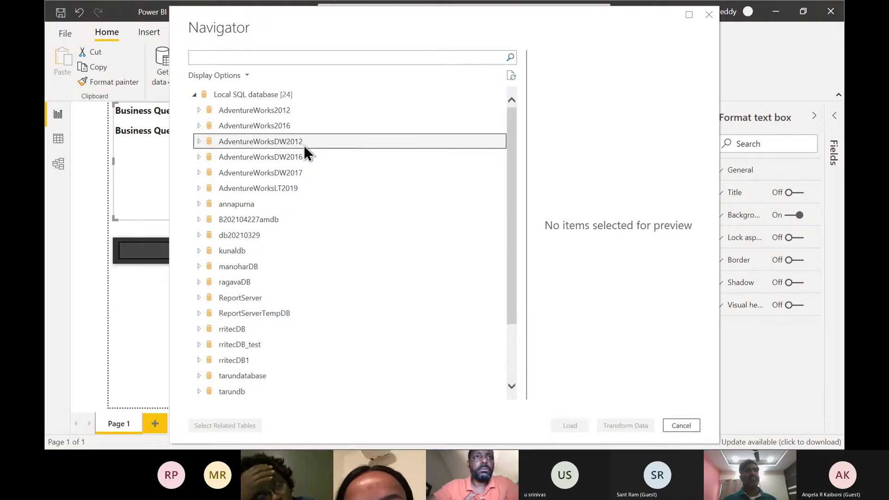
pyautogui.click(202, 141)
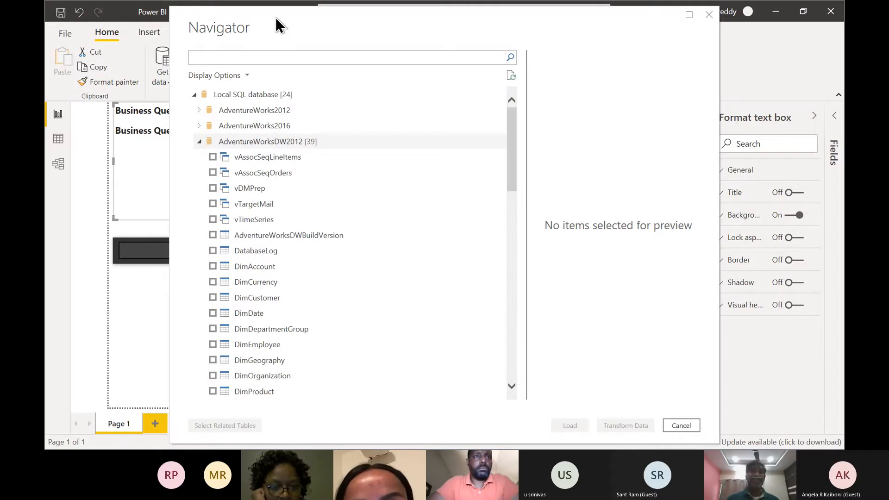
pyautogui.moveTo(276, 17); pyautogui.dragTo(480, 51)
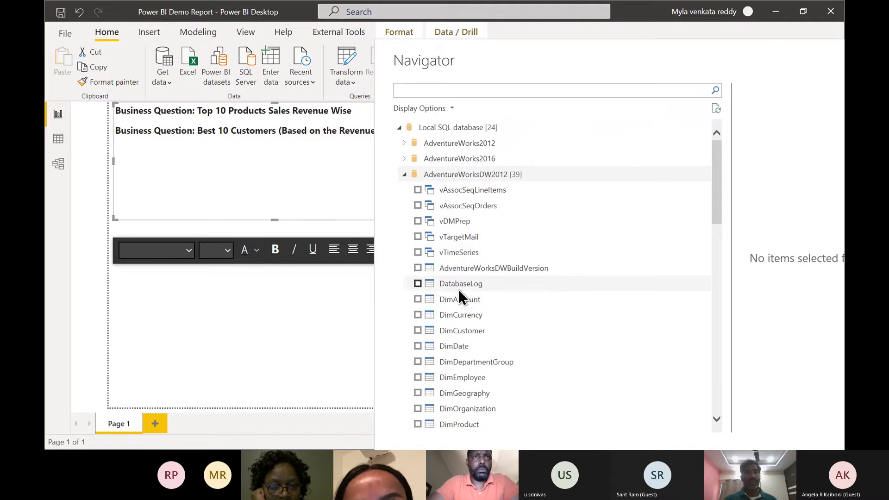
# Select the DimCustomer, DimProduct and FactInternetSales tables of AdventureWorksDW2012 for import.
pyautogui.click(467, 333)
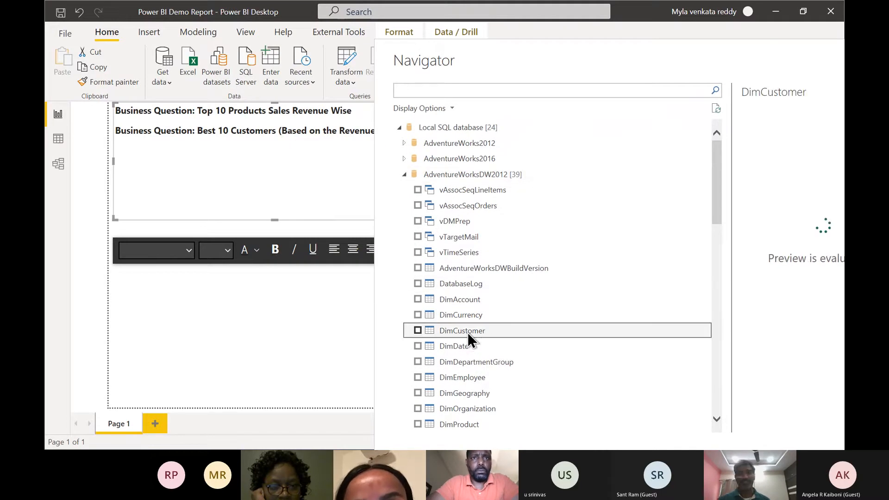
pyautogui.click(419, 330)
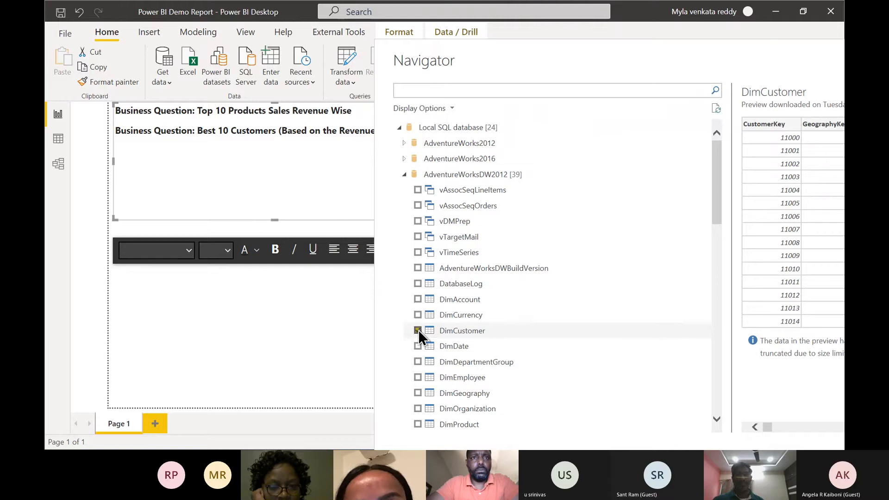
pyautogui.scroll(-2, 516, 318)
pyautogui.scroll(-1, 516, 318)
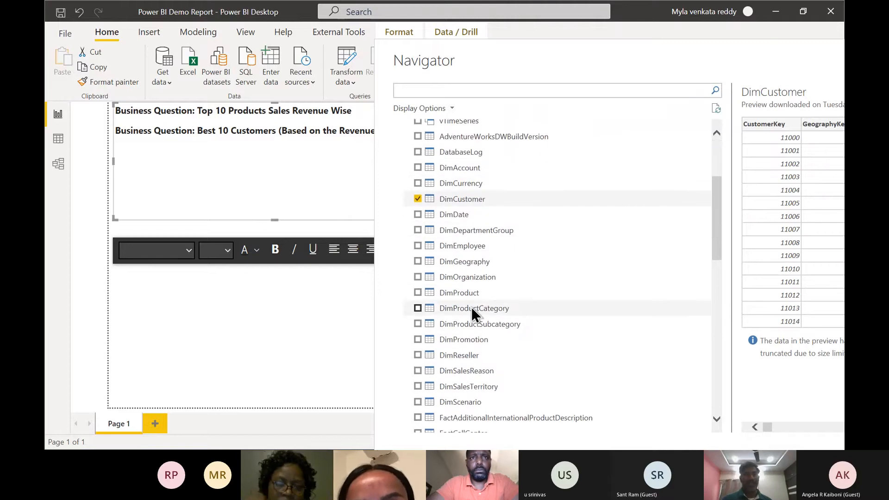
pyautogui.click(417, 293)
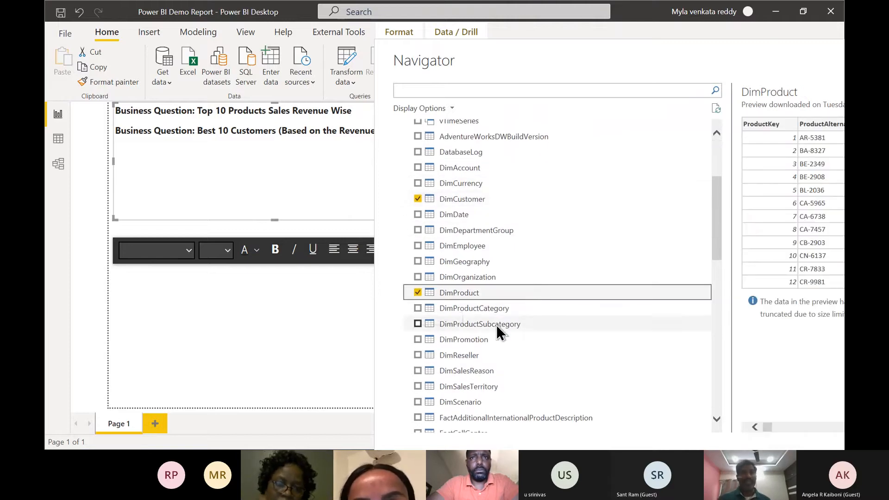
pyautogui.scroll(-3, 497, 324)
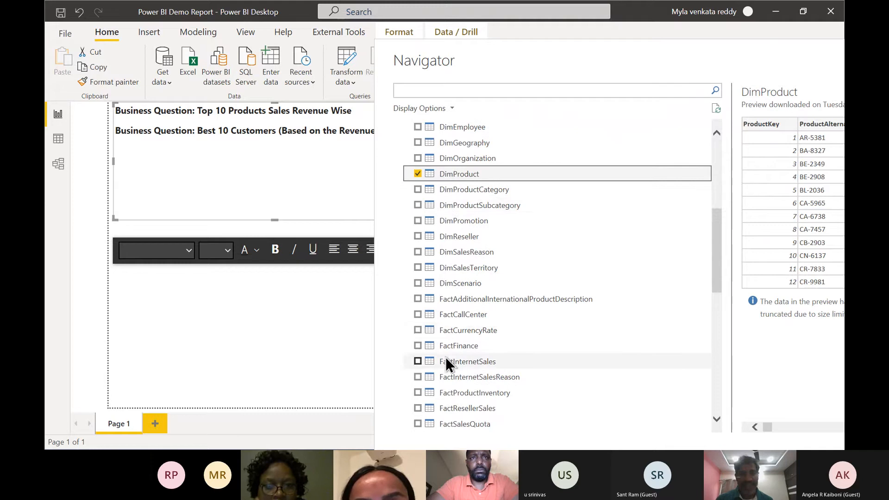
pyautogui.click(418, 361)
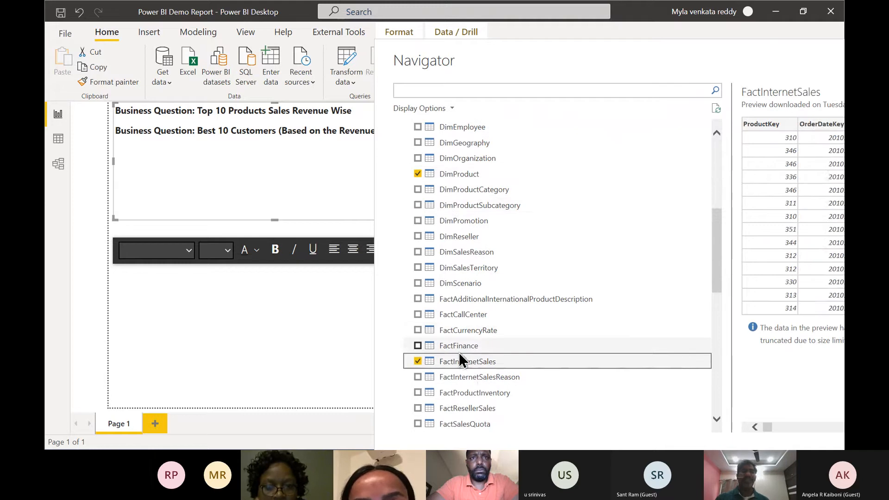
# Move the Navigator back, review the selected tables, and open them in Power Query Editor with Transform Data.
pyautogui.scroll(2, 478, 345)
pyautogui.scroll(2, 477, 343)
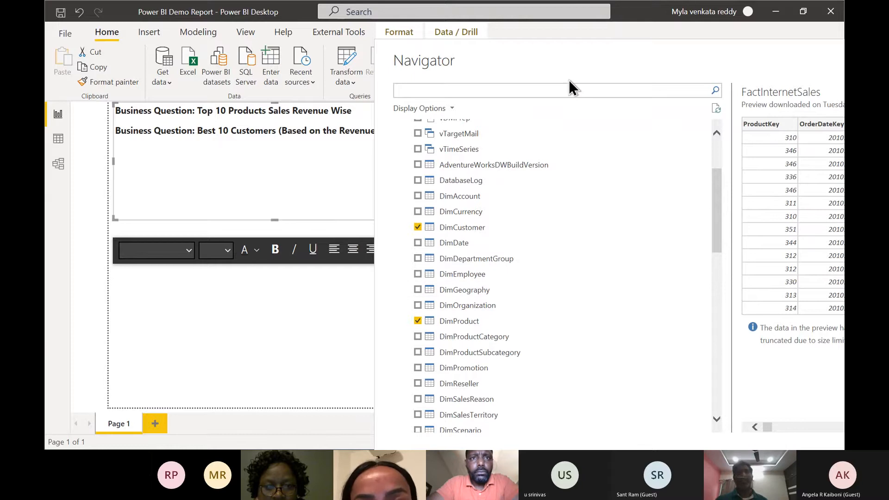
pyautogui.moveTo(571, 47); pyautogui.dragTo(381, 10)
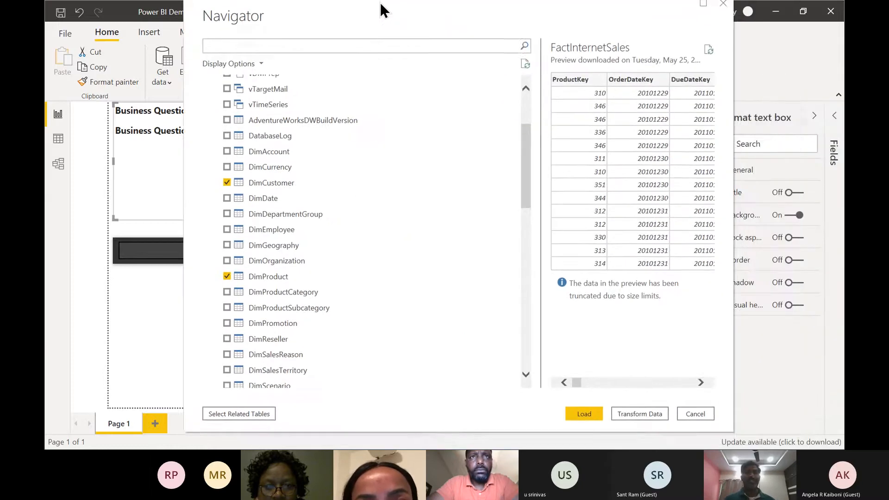
pyautogui.scroll(2, 379, 153)
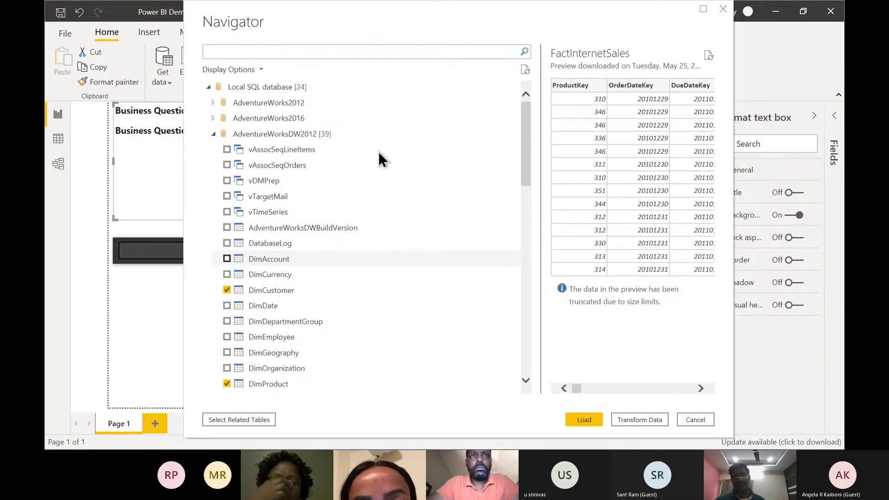
pyautogui.scroll(-5, 379, 153)
pyautogui.scroll(-1, 379, 152)
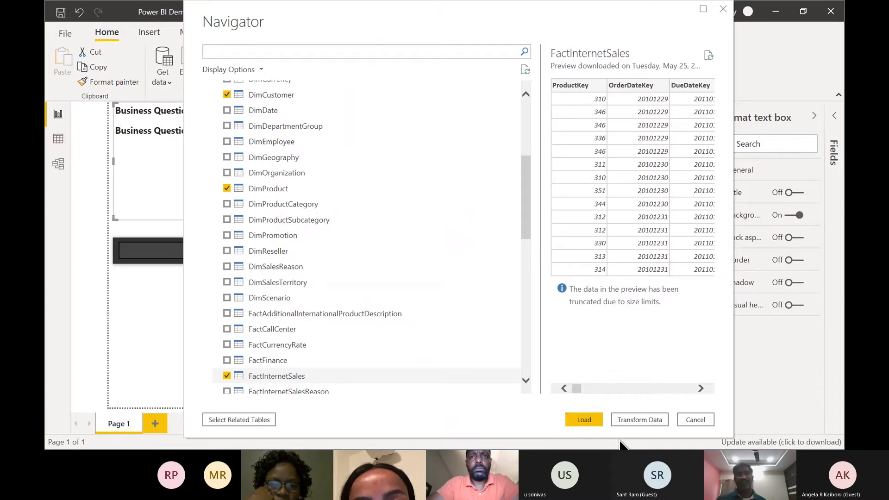
pyautogui.click(633, 420)
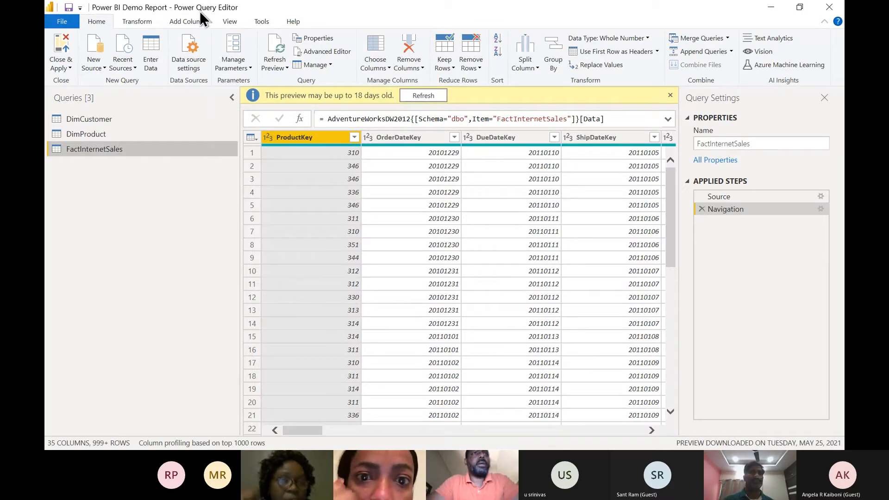
# Restore the Power Query Editor to a smaller window, switch to the course README in Chrome, and review its Power Query Editor topics.
pyautogui.moveTo(264, 13); pyautogui.dragTo(300, 105)
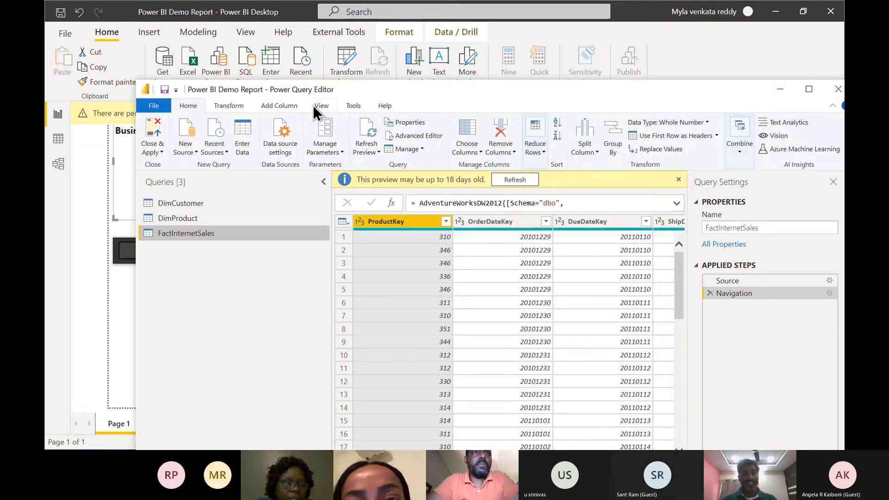
pyautogui.hotkey('alt', 'Tab')
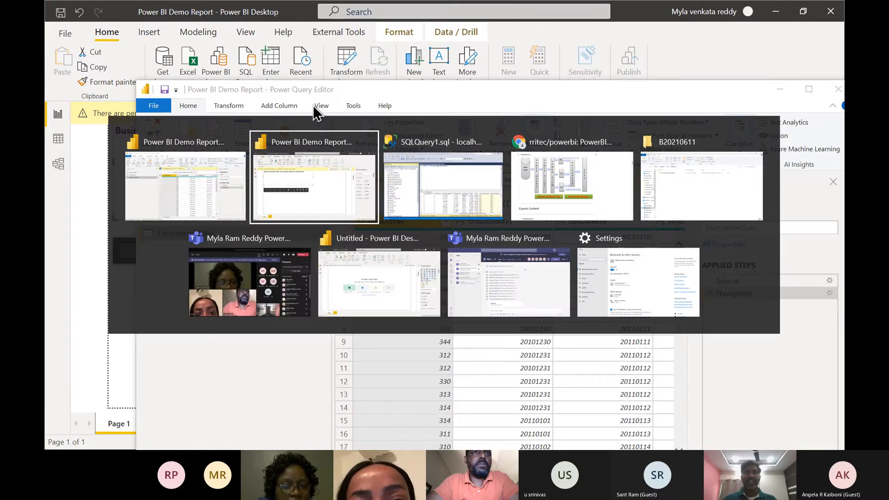
pyautogui.hotkey('alt', 'Tab')
pyautogui.hotkey('alt', 'Tab')
pyautogui.scroll(-19, 345, 279)
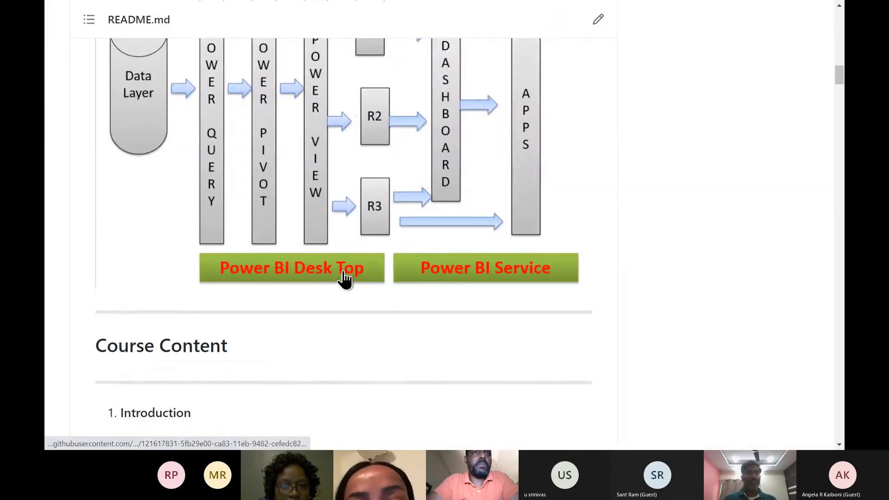
pyautogui.scroll(-9, 344, 279)
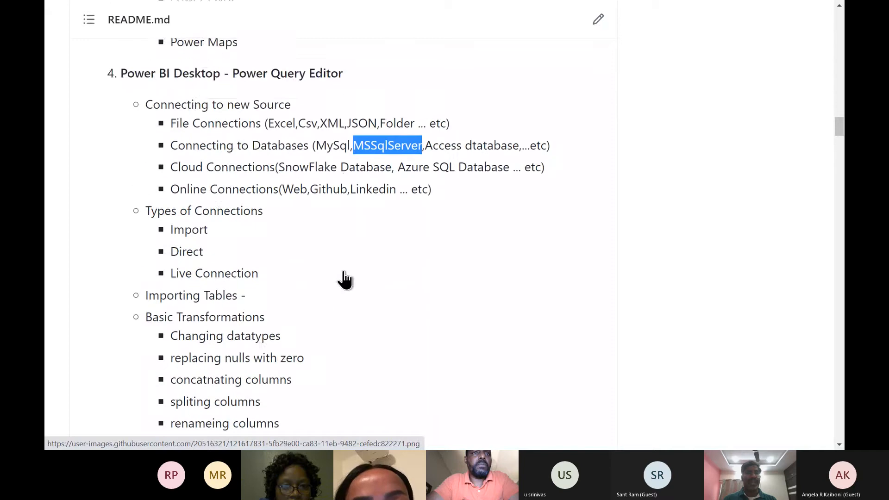
pyautogui.scroll(2, 343, 280)
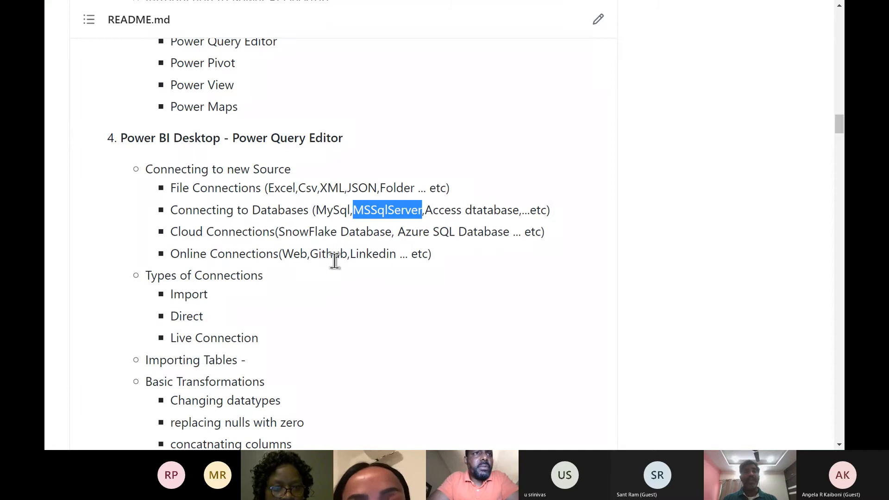
# Switch back to Power Query Editor, maximize its window, and open the DimCustomer query.
pyautogui.hotkey('alt', 'Tab')
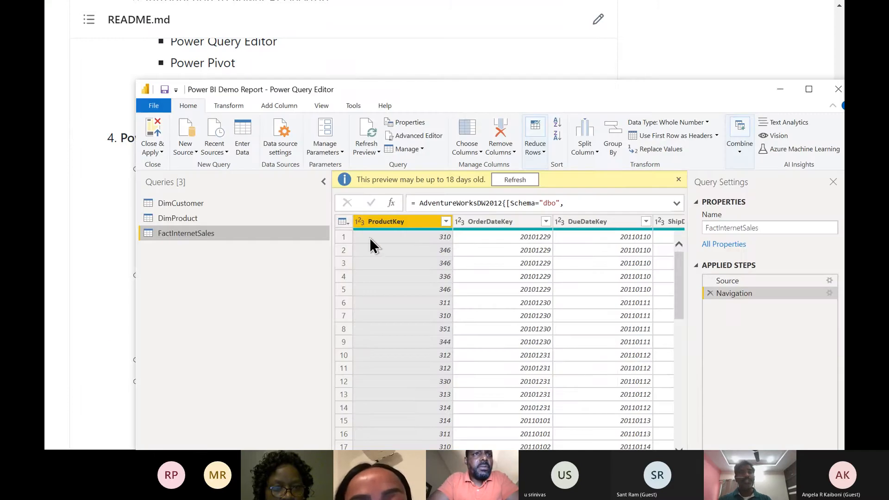
pyautogui.doubleClick(452, 96)
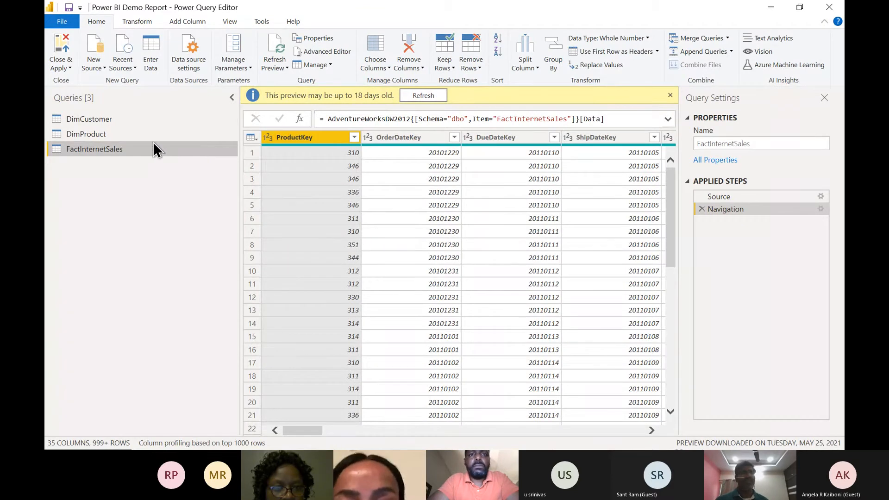
pyautogui.click(104, 119)
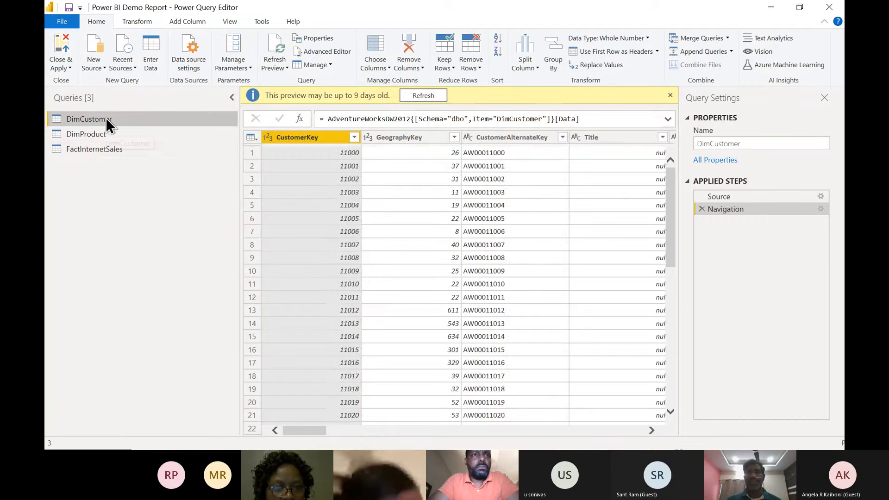
# Examine the first row of DimCustomer column by column, from the key columns through the name fields.
pyautogui.click(318, 157)
pyautogui.press('Right')
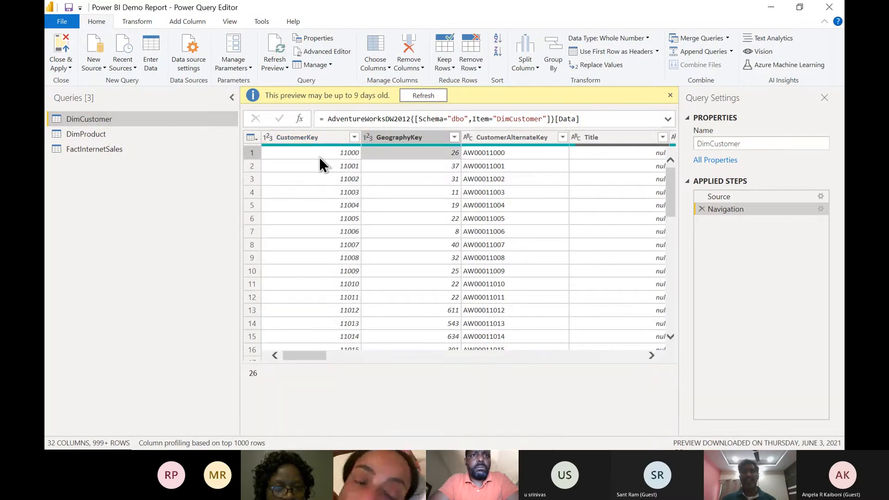
pyautogui.press('Right')
pyautogui.press('Right')
pyautogui.press('Right')
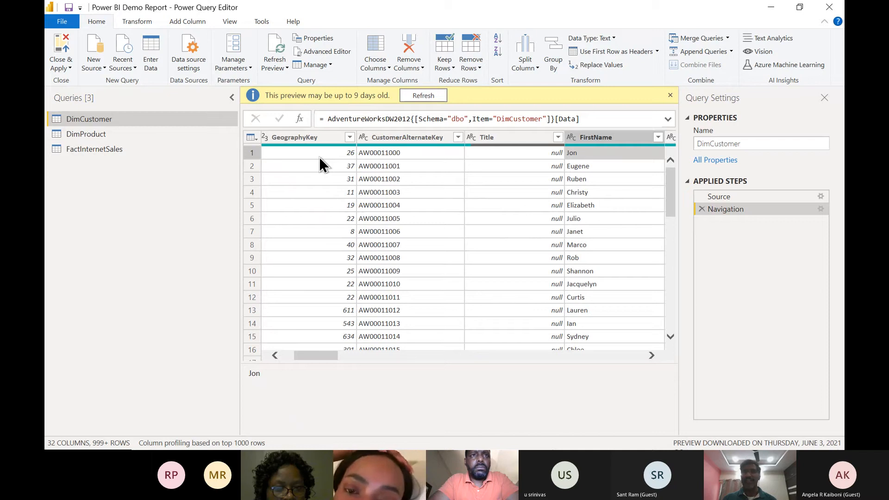
pyautogui.press('Right')
pyautogui.press('Right')
pyautogui.press('Right')
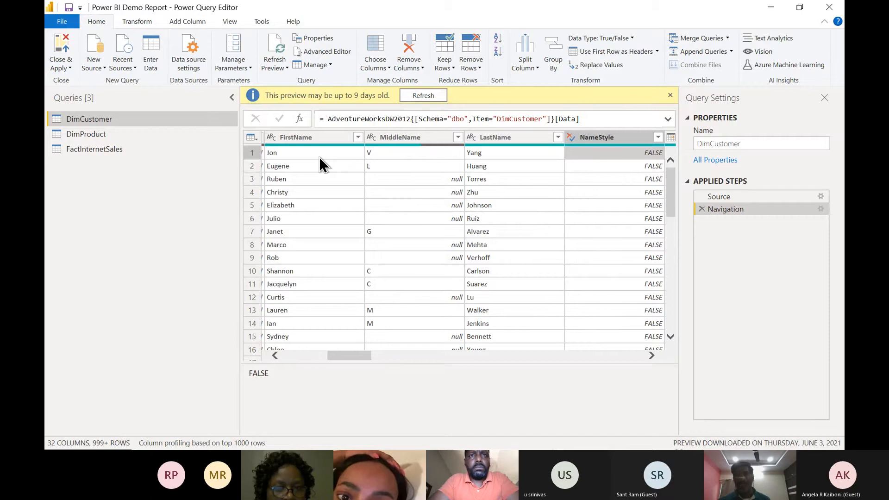
pyautogui.press('Left')
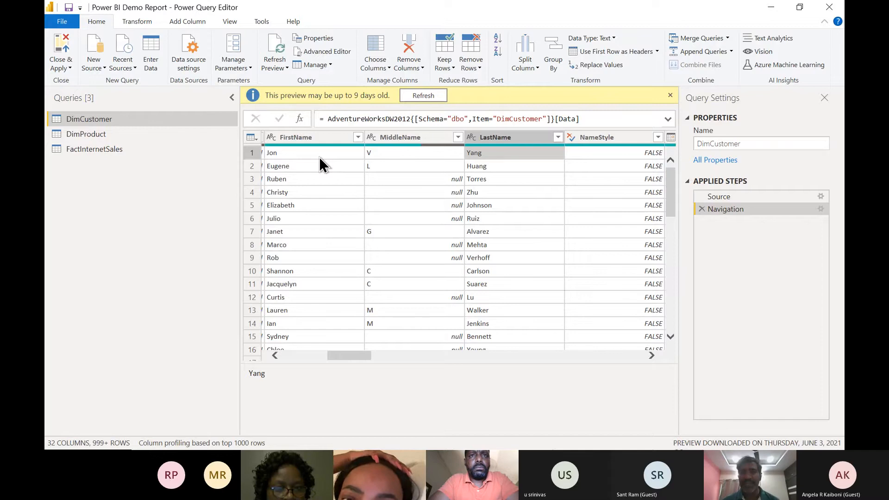
# Examine the remaining DimCustomer columns, from NameStyle through education, occupation and contact details to the related-table columns.
pyautogui.press('Right')
pyautogui.press('Right')
pyautogui.press('Right')
pyautogui.press('Right')
pyautogui.press('Right')
pyautogui.press('Right')
pyautogui.press('Right')
pyautogui.press('Right')
pyautogui.press('Right')
pyautogui.press('Right')
pyautogui.press('Right')
pyautogui.press('Right')
pyautogui.press('Right')
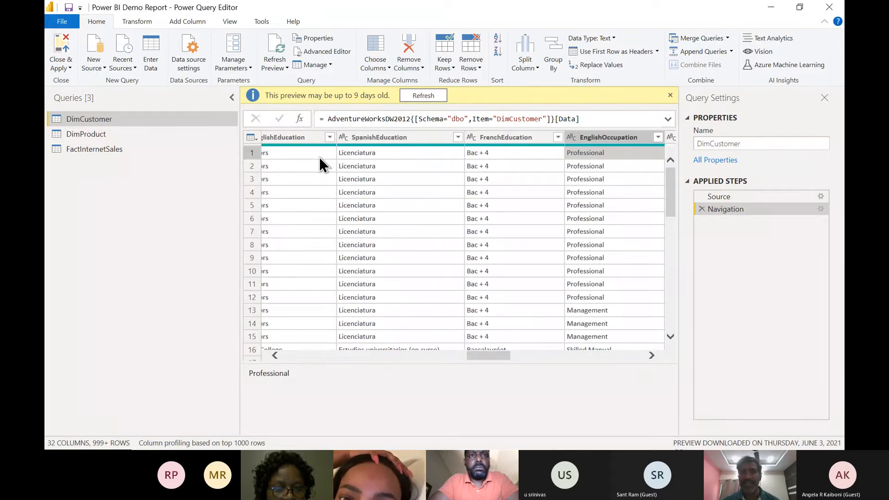
pyautogui.press('Right')
pyautogui.press('Right')
pyautogui.press('Right')
pyautogui.press('Right')
pyautogui.press('Right')
pyautogui.press('Right')
pyautogui.press('Right')
pyautogui.press('Right')
pyautogui.press('Right')
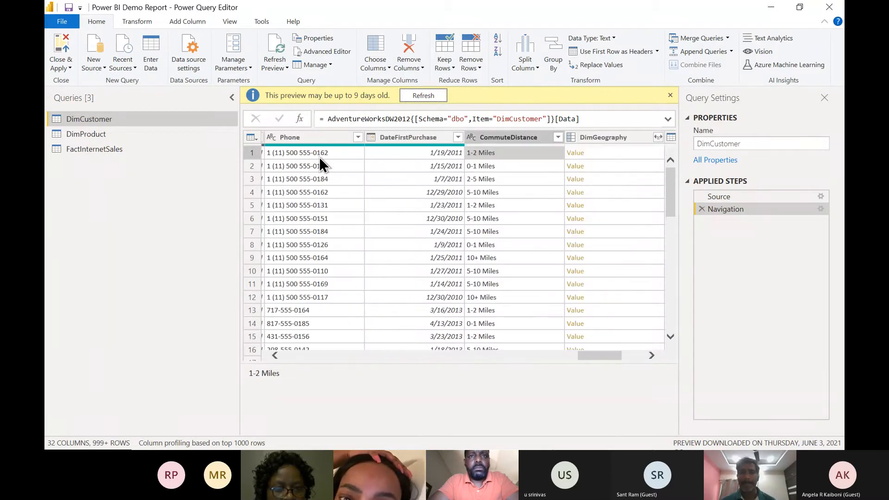
pyautogui.press('Right')
pyautogui.press('Right')
pyautogui.press('Right')
# Go back across the DimCustomer columns from the related-table columns to LastName.
pyautogui.press('Left')
pyautogui.press('Left')
pyautogui.press('Left')
pyautogui.press('Left')
pyautogui.press('Left')
pyautogui.press('Left')
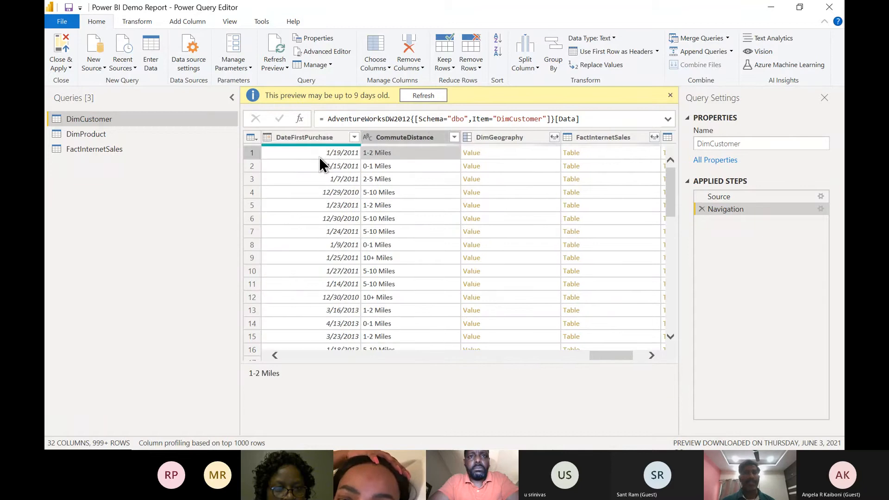
pyautogui.press('Left')
pyautogui.press('Left')
pyautogui.press('Left')
pyautogui.press('Left')
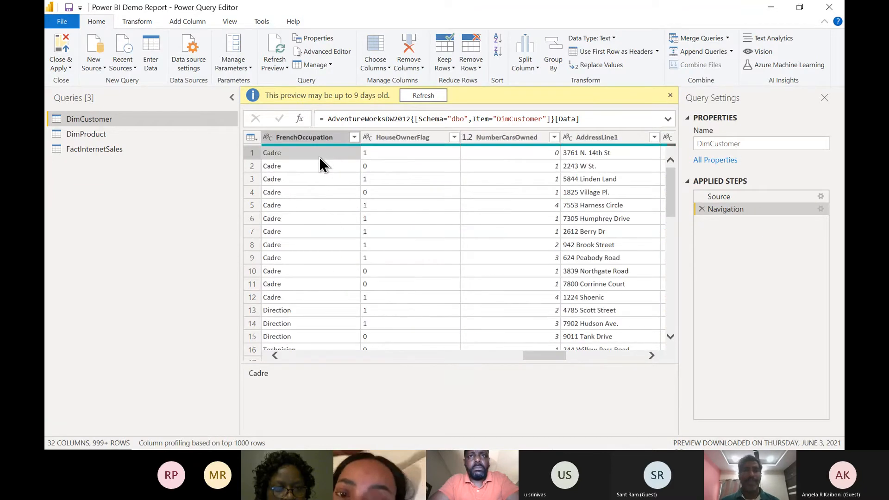
pyautogui.press('Left')
pyautogui.press('Left')
pyautogui.press('Left')
pyautogui.press('Left')
pyautogui.press('Left')
pyautogui.press('Left')
pyautogui.press('Left')
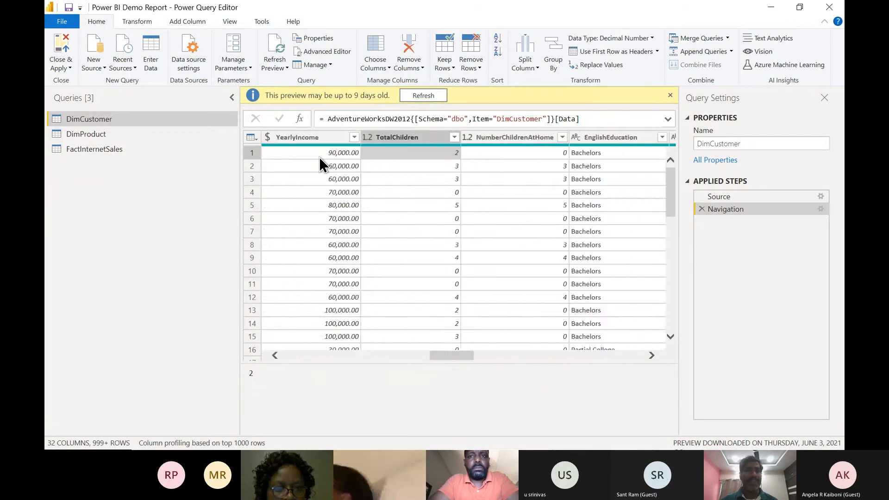
pyautogui.press('Left')
pyautogui.press('Left')
pyautogui.press('Left')
pyautogui.press('Left')
pyautogui.press('Left')
pyautogui.press('Left')
pyautogui.press('Left')
pyautogui.press('Left')
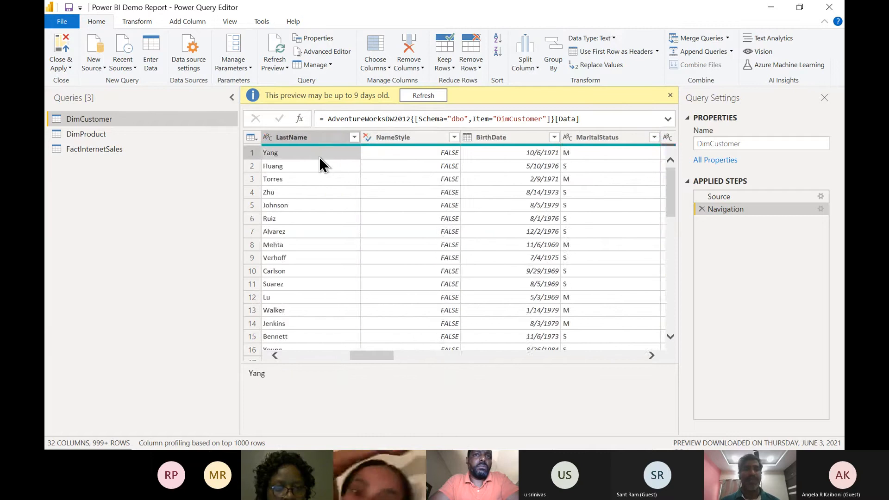
# Examine the DimCustomer name columns from Title through LastName, then go back to CustomerAlternateKey.
pyautogui.press('Left')
pyautogui.press('Left')
pyautogui.press('Left')
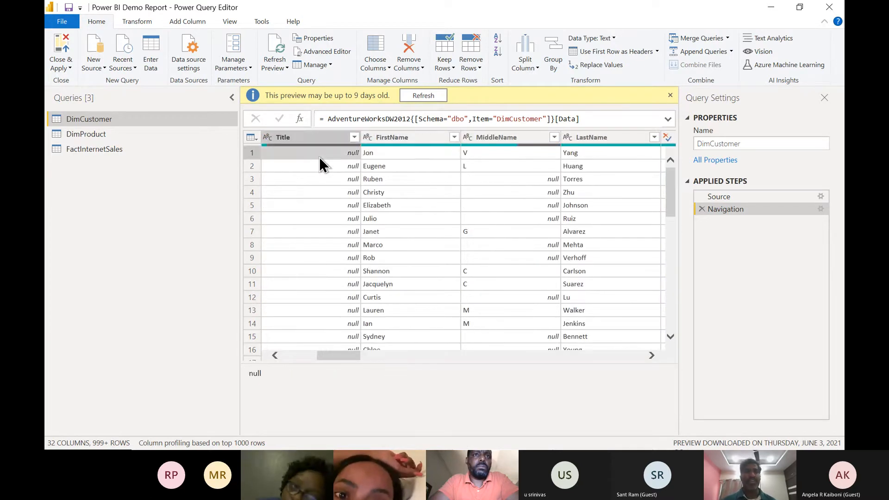
pyautogui.press('Right')
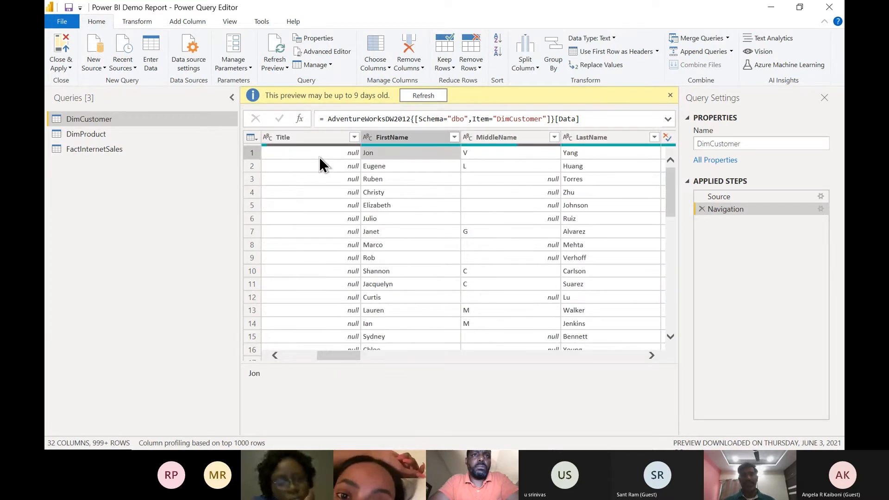
pyautogui.press('Right')
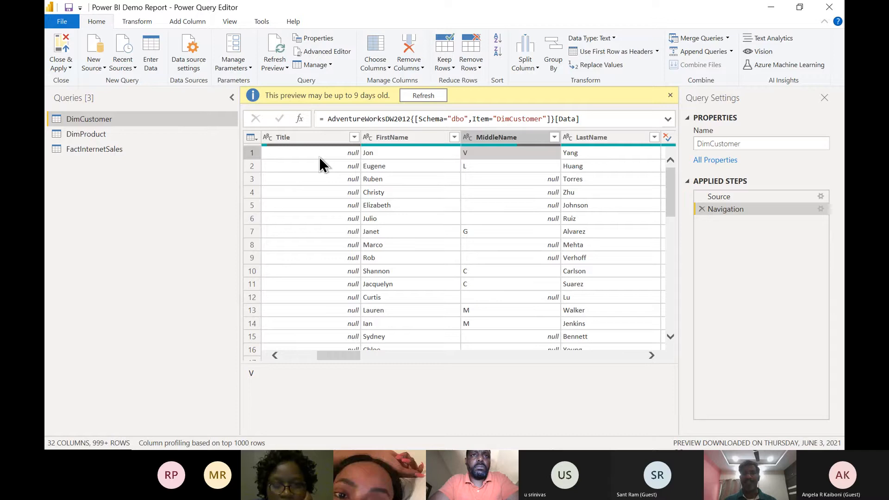
pyautogui.press('Right')
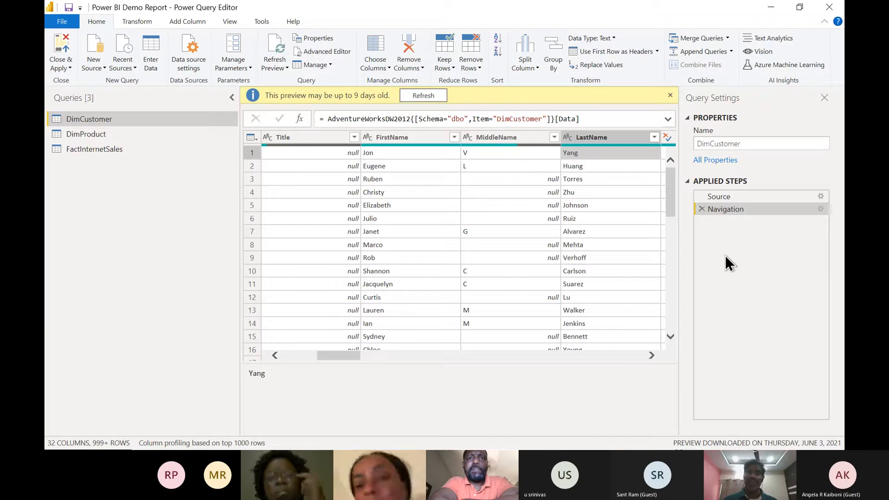
pyautogui.click(325, 153)
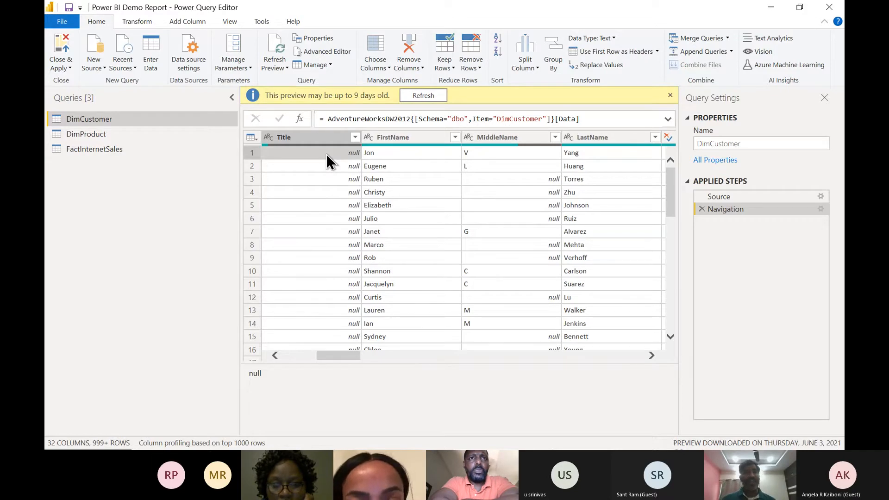
pyautogui.hscroll(-2, 326, 154)
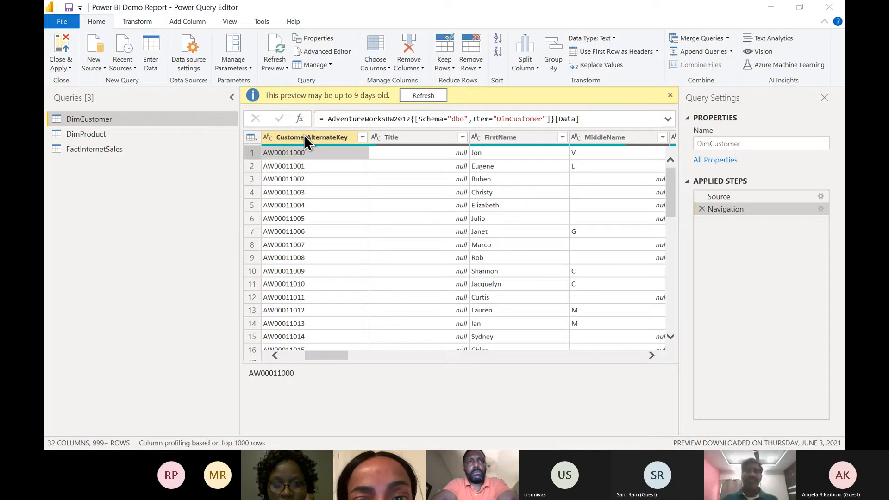
# Switch to the README.md course outline in the browser and review the connection types and the Basic Transformations list.
pyautogui.hotkey('alt', 'Tab')
pyautogui.scroll(-3, 302, 137)
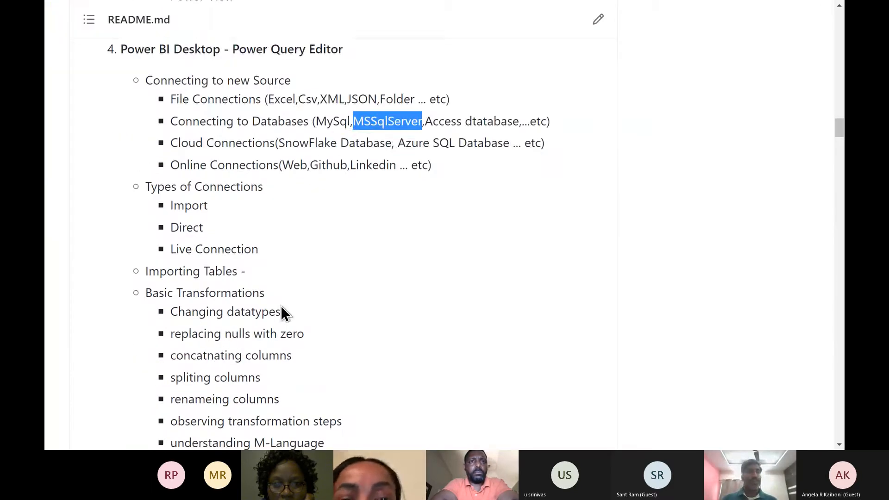
pyautogui.doubleClick(186, 96)
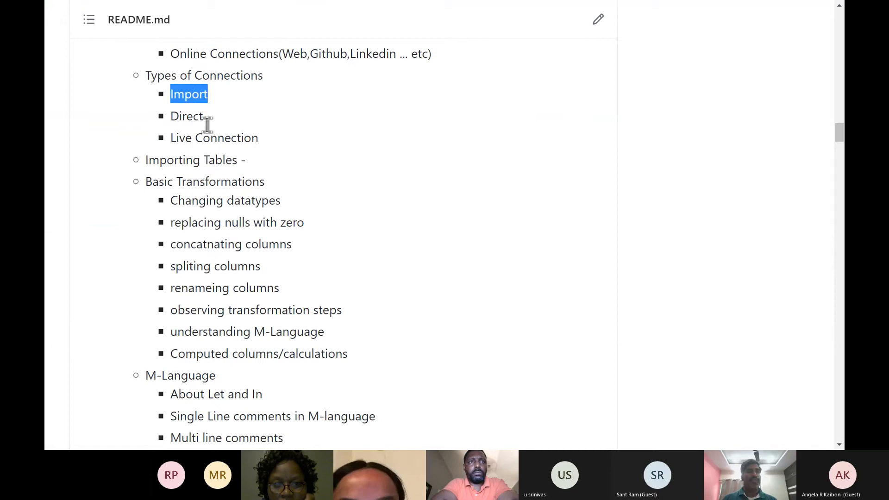
pyautogui.moveTo(170, 201); pyautogui.dragTo(313, 234)
pyautogui.moveTo(314, 242); pyautogui.dragTo(381, 349)
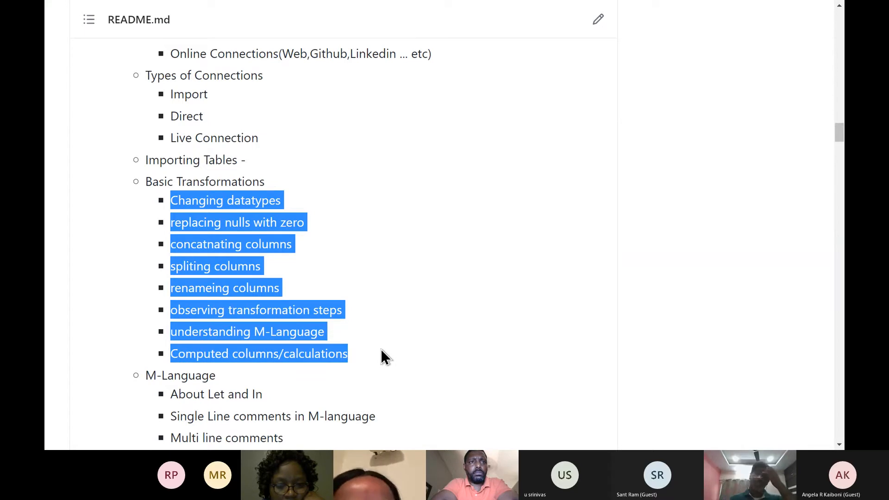
pyautogui.scroll(-3, 381, 348)
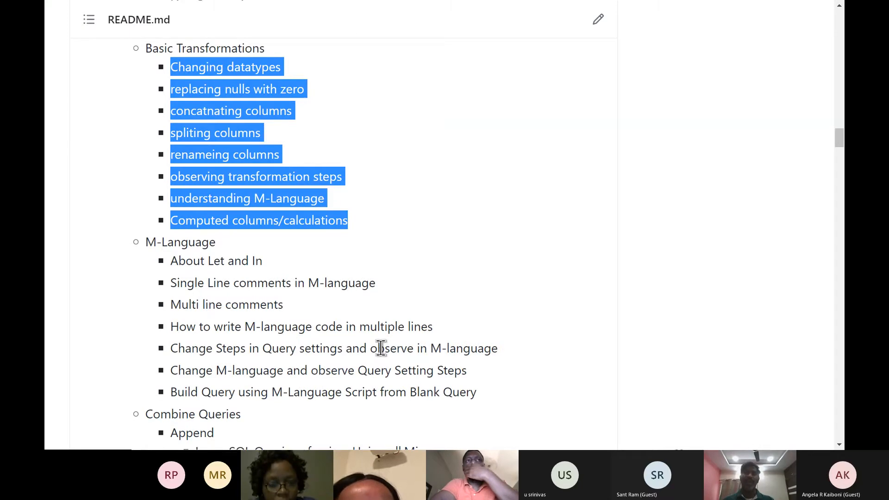
# Return to Power Query Editor and replace null values with Mr in the Title column of DimCustomer.
pyautogui.hotkey('alt', 'Tab')
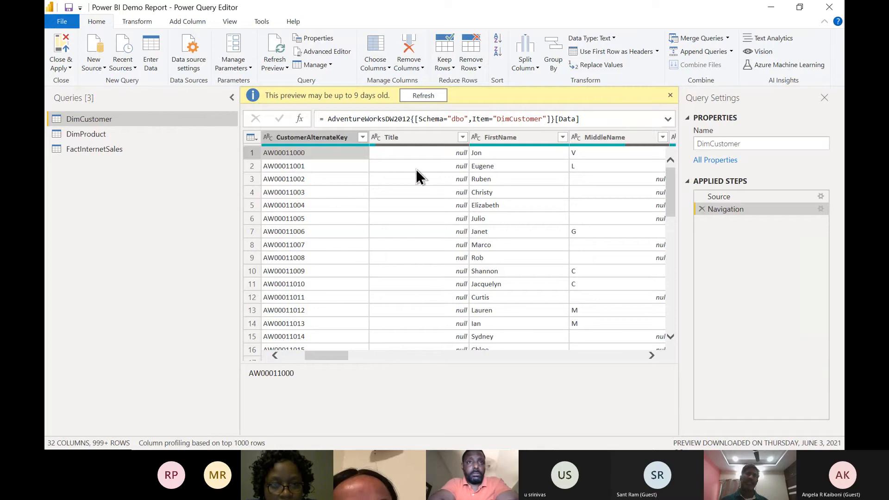
pyautogui.click(423, 139)
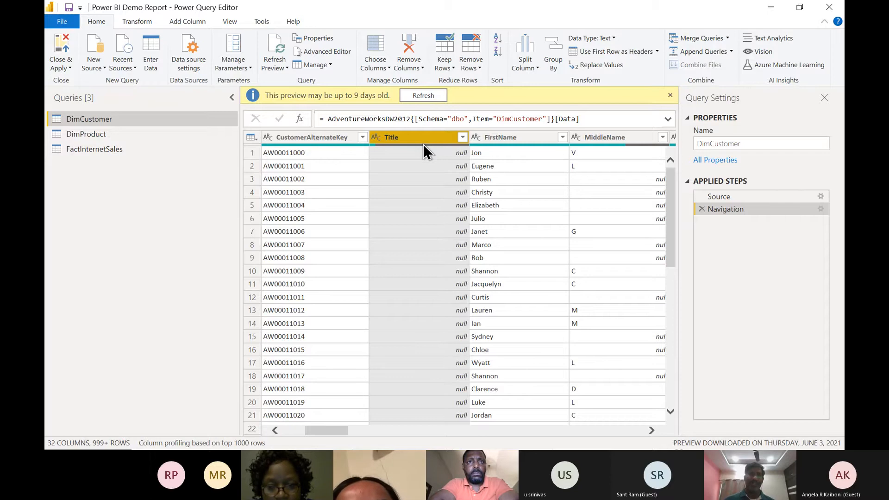
pyautogui.rightClick(423, 145)
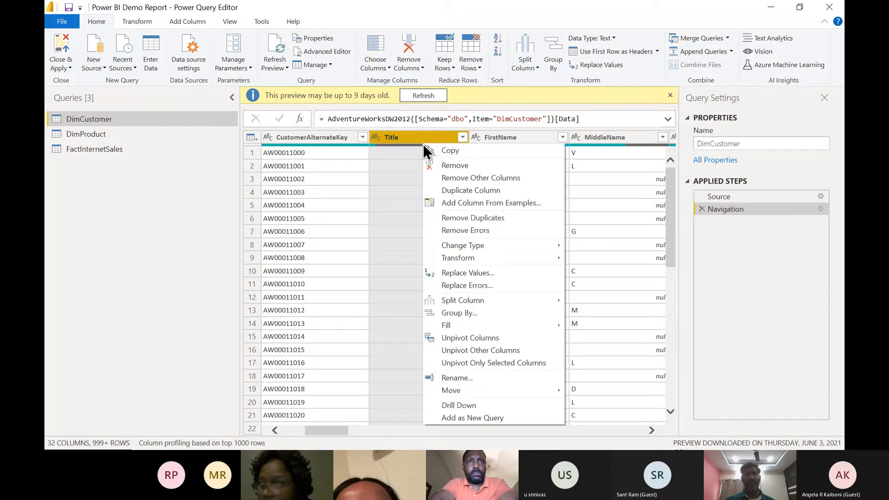
pyautogui.click(487, 270)
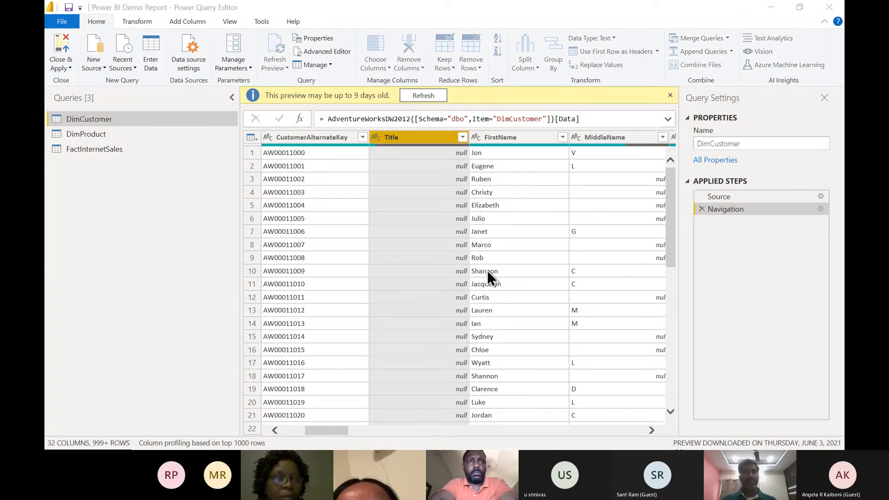
pyautogui.write('n')
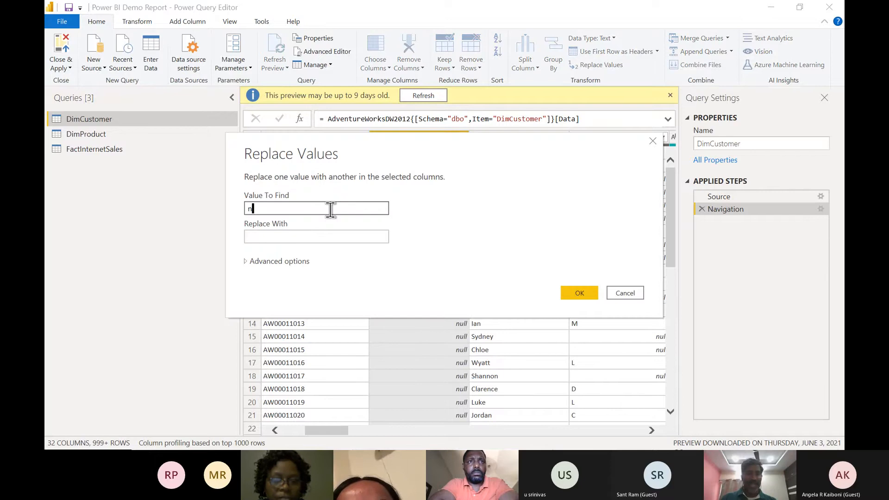
pyautogui.write('ull')
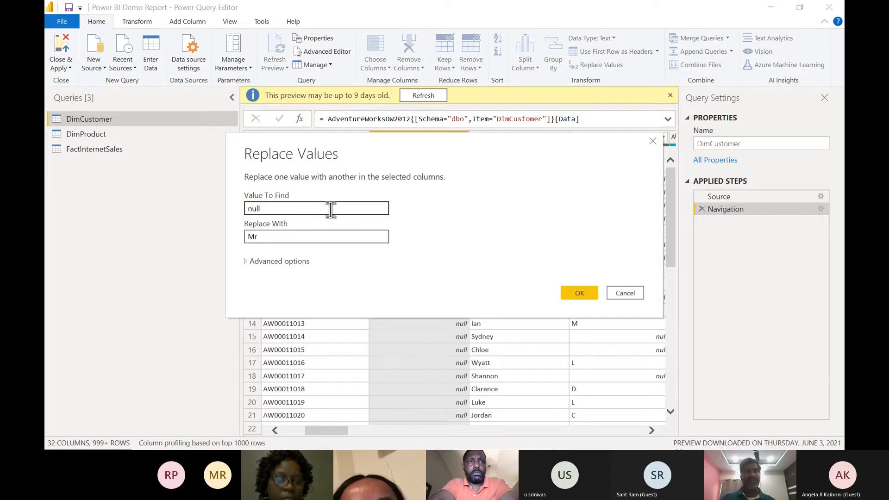
pyautogui.click(584, 292)
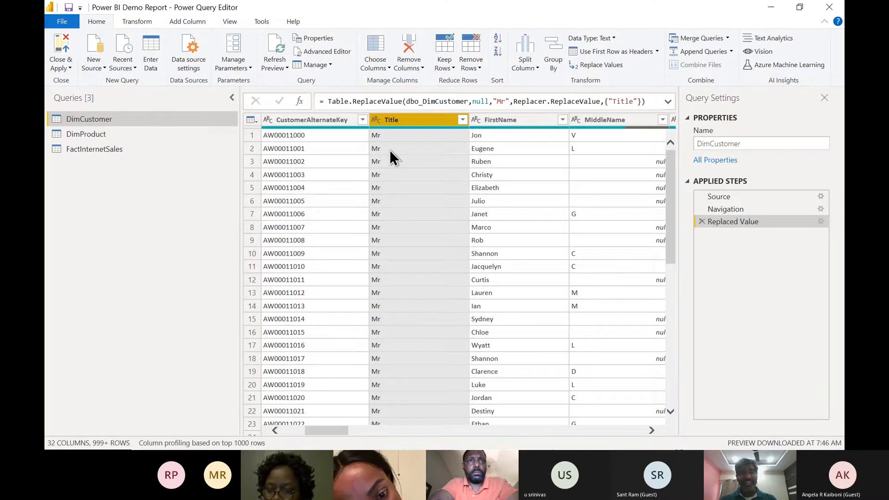
# Switch to the README.md outline and look over the M-Language section.
pyautogui.hotkey('alt', 'Tab')
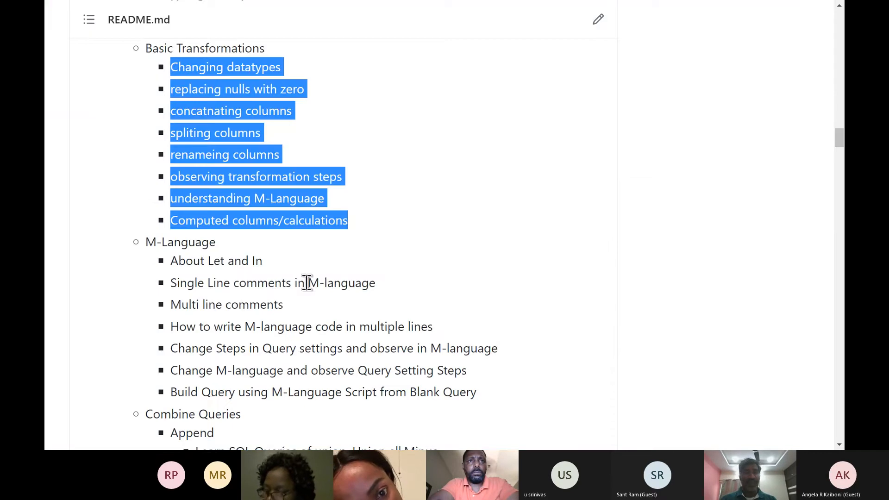
pyautogui.click(307, 283)
pyautogui.rightClick(346, 282)
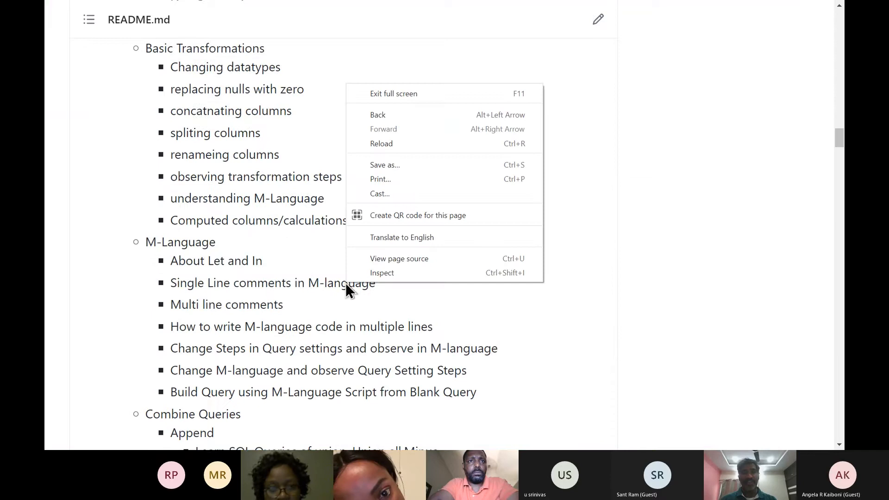
pyautogui.click(146, 241)
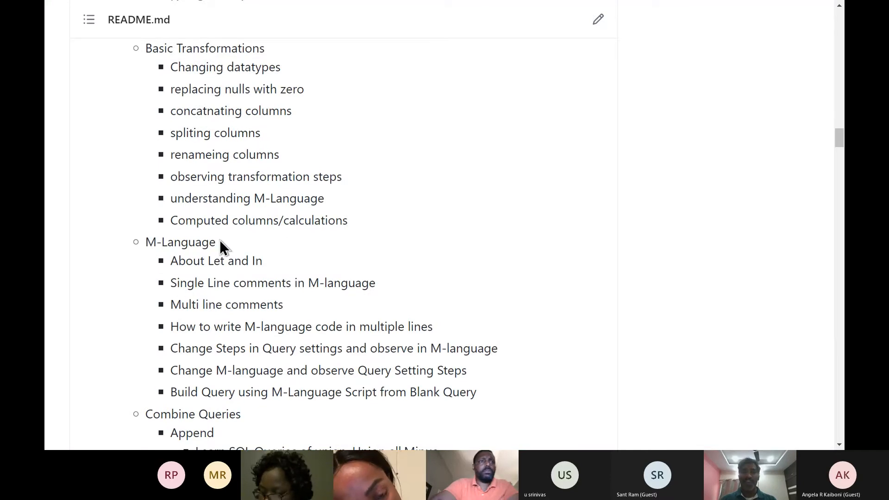
# Back in Power Query Editor, examine the Replaced Value line of DimCustomer's M code in the Advanced Editor, and close it without changes.
pyautogui.hotkey('alt', 'Tab')
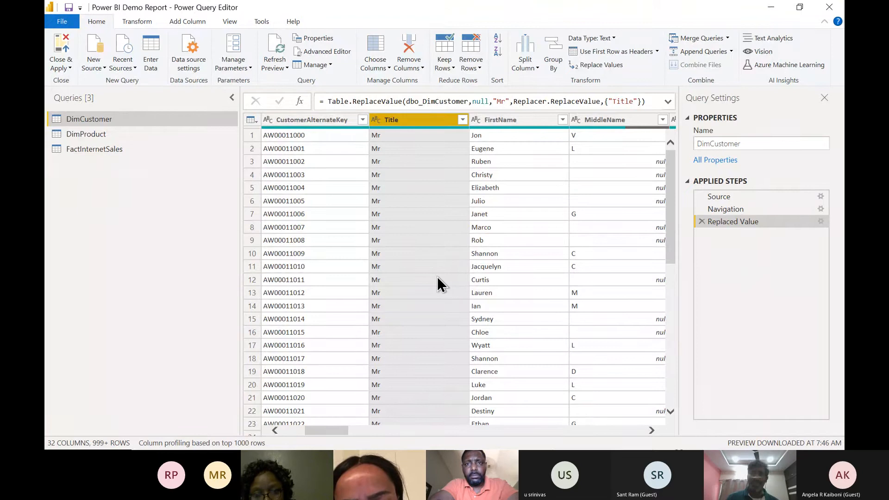
pyautogui.click(345, 52)
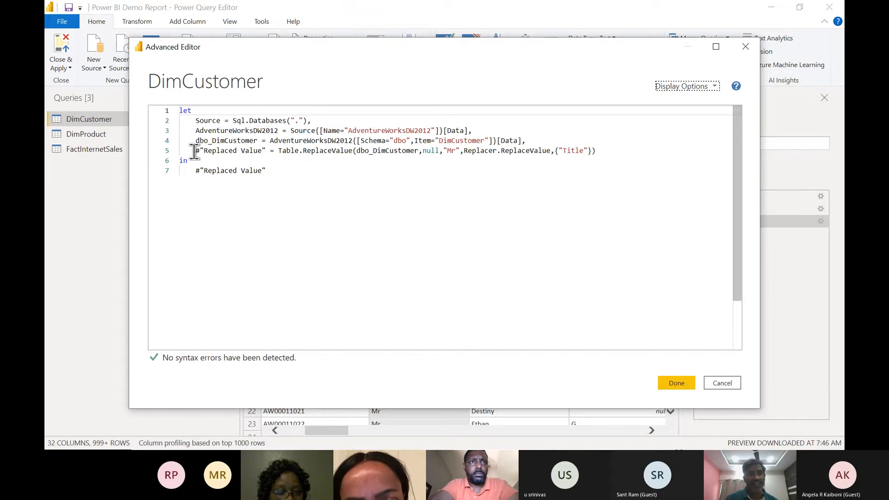
pyautogui.moveTo(195, 150); pyautogui.dragTo(596, 145)
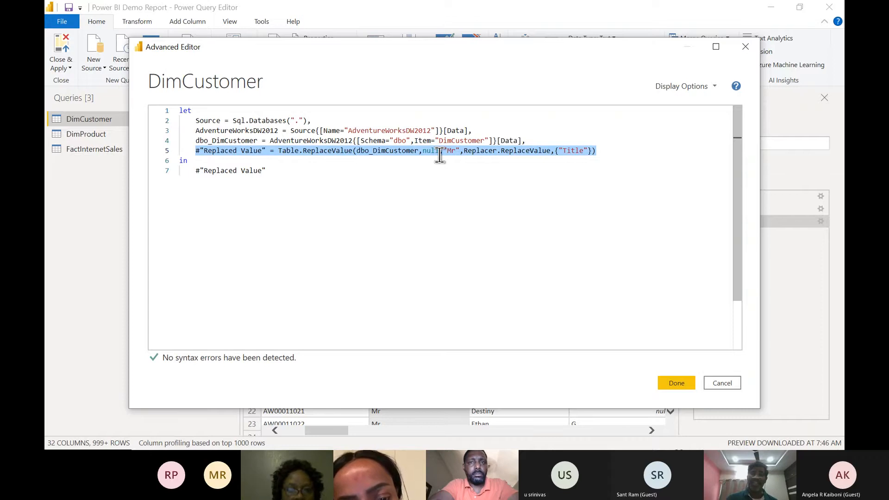
pyautogui.click(728, 385)
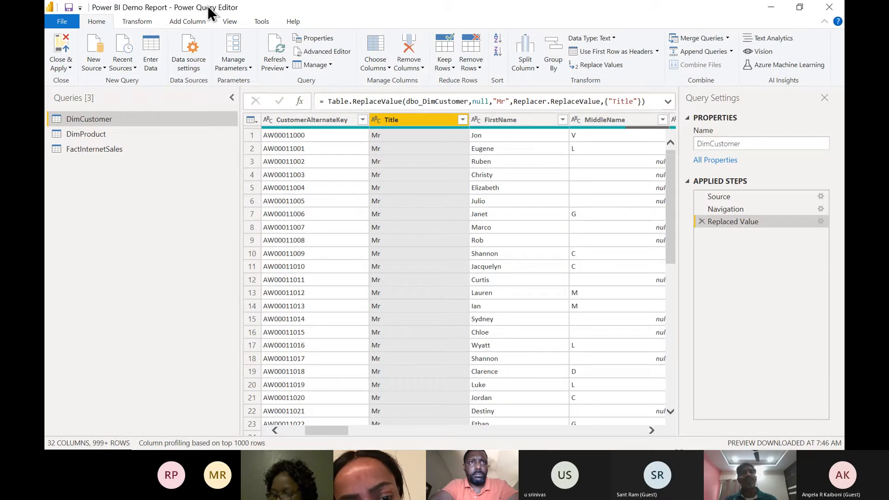
# Switch to the README.md outline and review the M-Language topics, highlighting the heading and the word Let.
pyautogui.hotkey('alt', 'Tab')
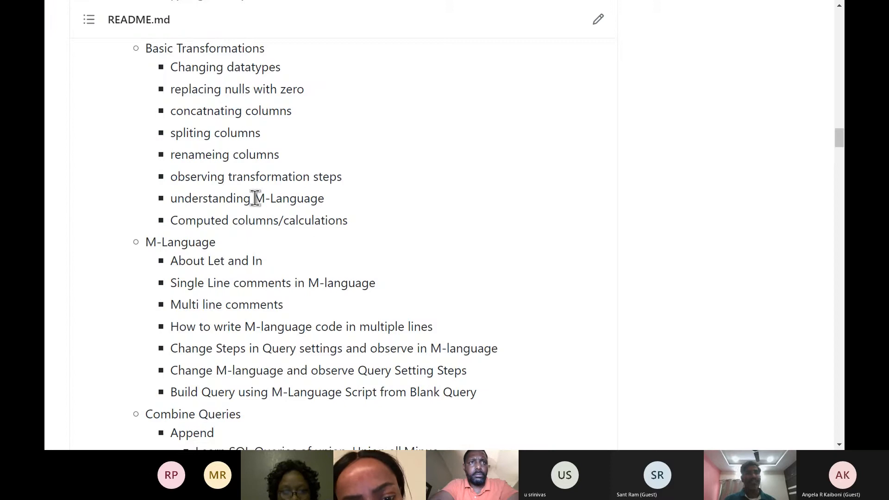
pyautogui.rightClick(330, 205)
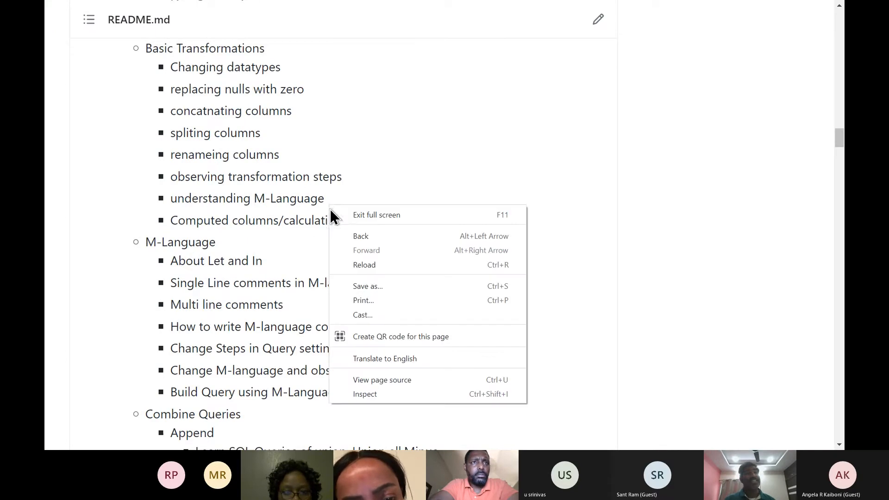
pyautogui.click(259, 296)
pyautogui.scroll(-2, 259, 300)
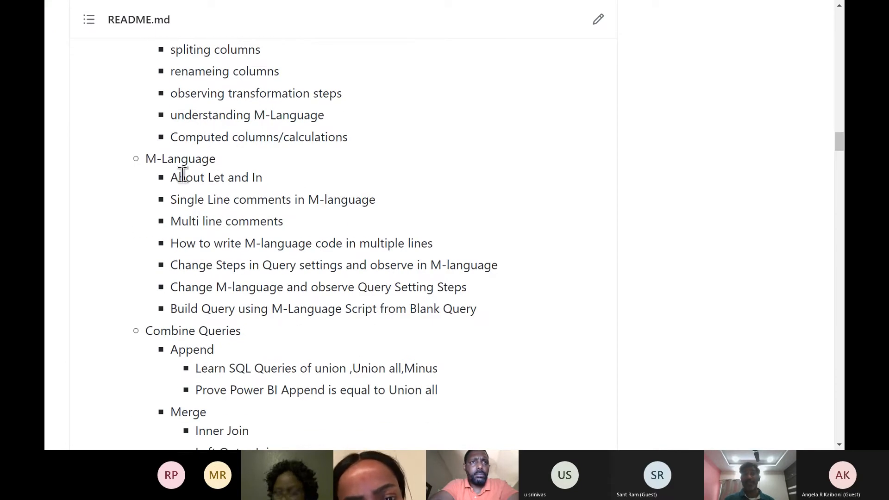
pyautogui.moveTo(148, 159); pyautogui.dragTo(221, 160)
pyautogui.click(223, 156)
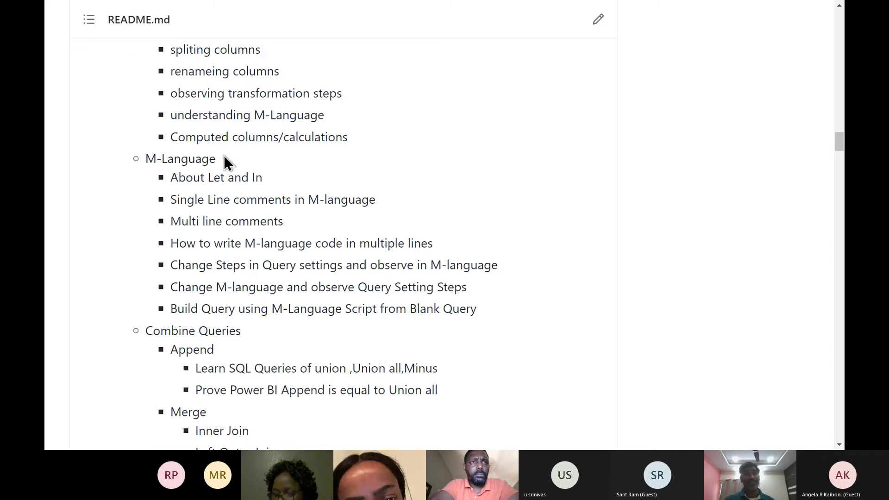
pyautogui.moveTo(147, 160); pyautogui.dragTo(212, 160)
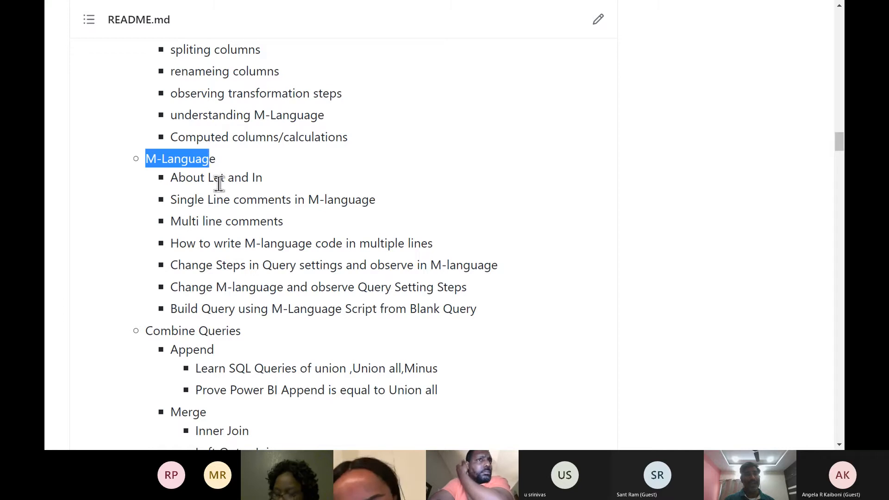
pyautogui.doubleClick(218, 180)
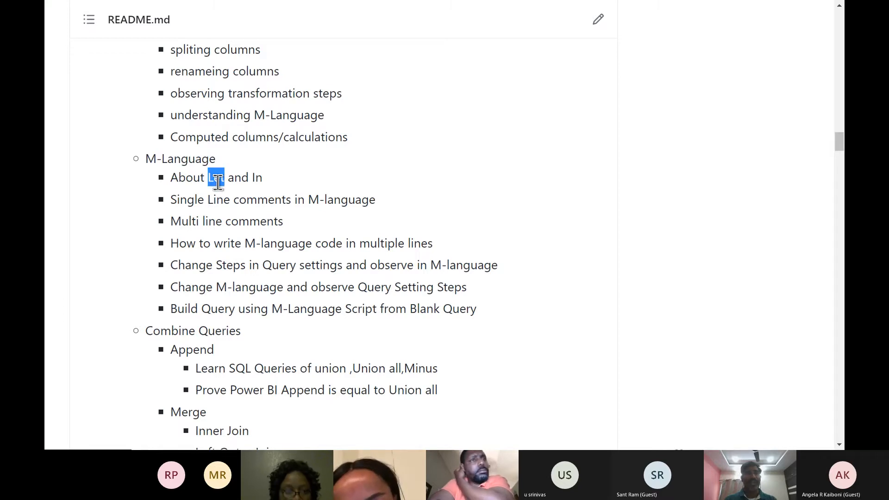
# Compare the outline's Let and In topic with the let and in keywords in DimCustomer's Advanced Editor code, and close the editor without changes.
pyautogui.hotkey('alt', 'Tab')
pyautogui.click(337, 53)
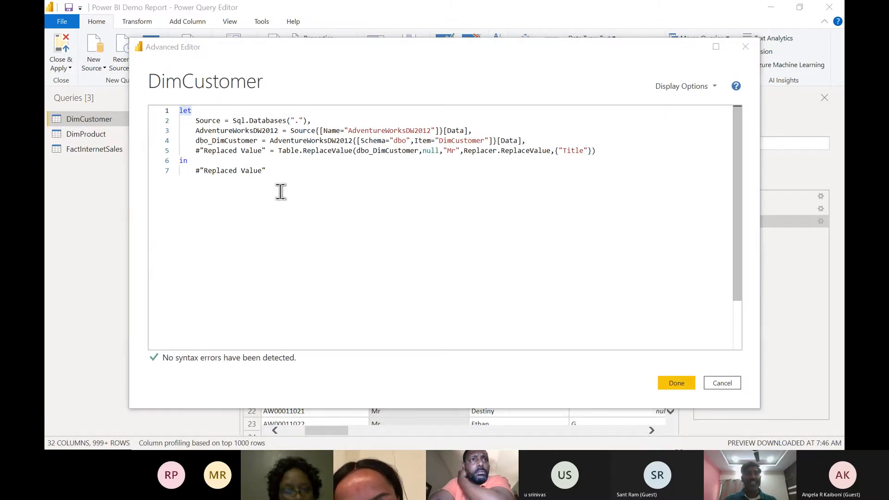
pyautogui.hotkey('alt', 'Tab')
pyautogui.hotkey('alt', 'Tab')
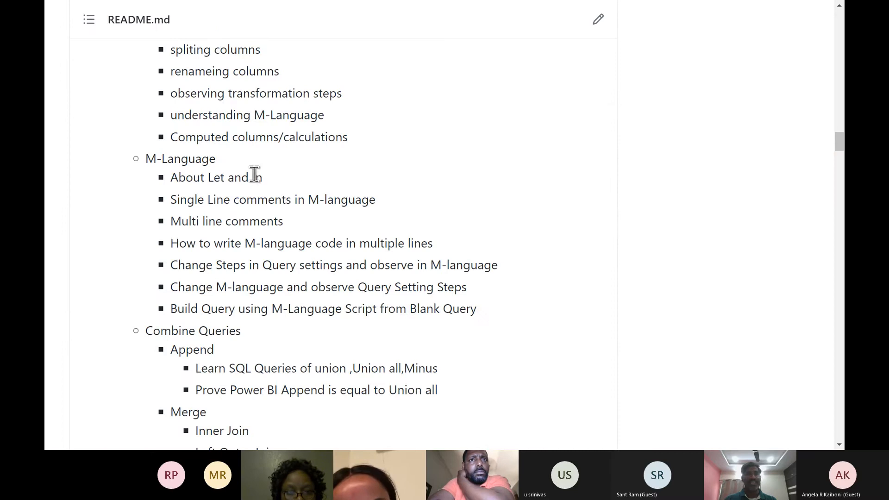
pyautogui.doubleClick(255, 177)
pyautogui.hotkey('alt', 'Tab')
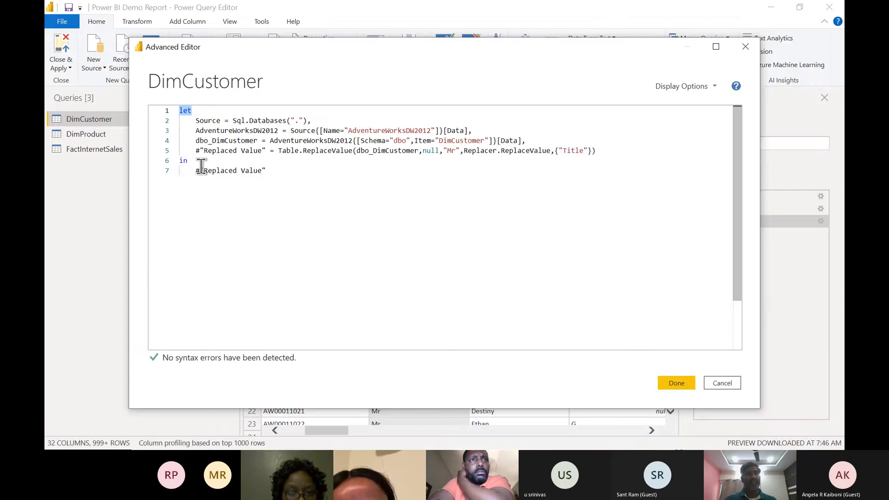
pyautogui.doubleClick(184, 160)
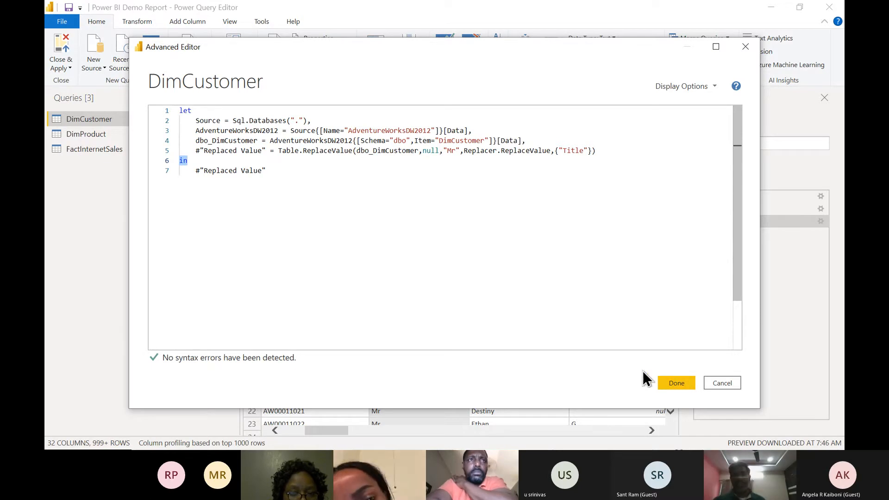
pyautogui.click(719, 382)
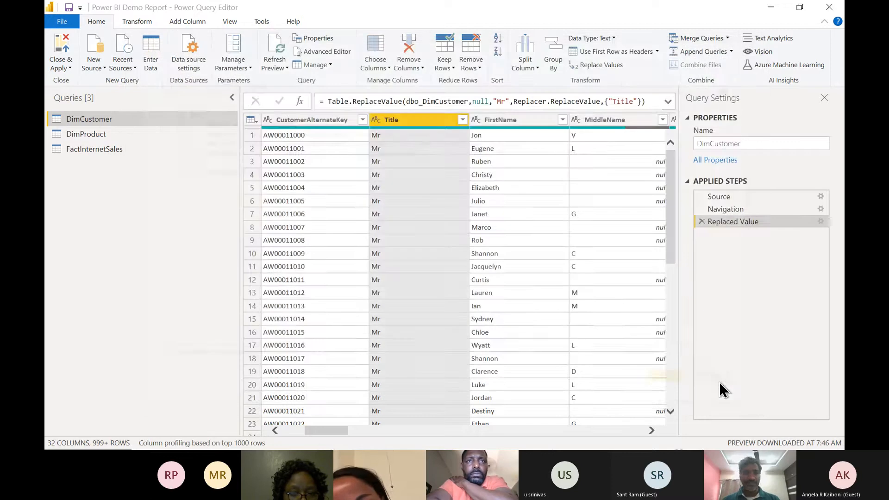
# Switch to the README.md outline and review the M-Language heading and the Combine Queries topics, highlighting Append through Right Anti Join.
pyautogui.hotkey('alt', 'Tab')
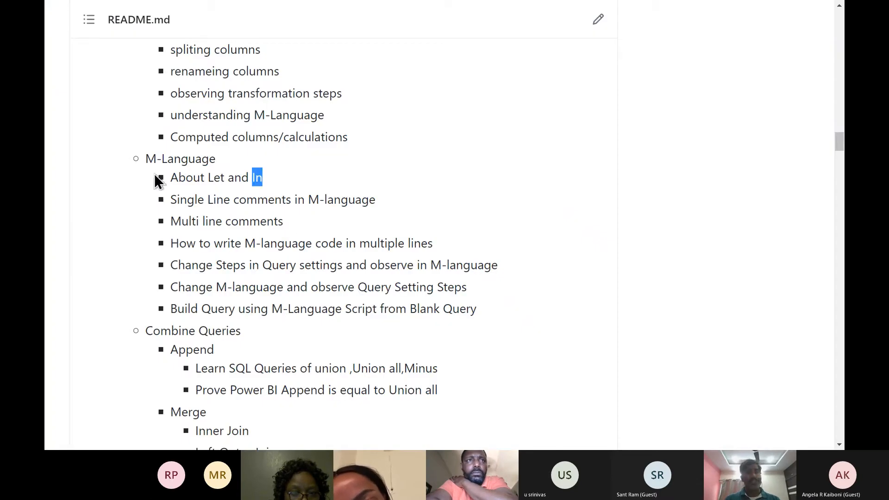
pyautogui.moveTo(146, 158); pyautogui.dragTo(217, 160)
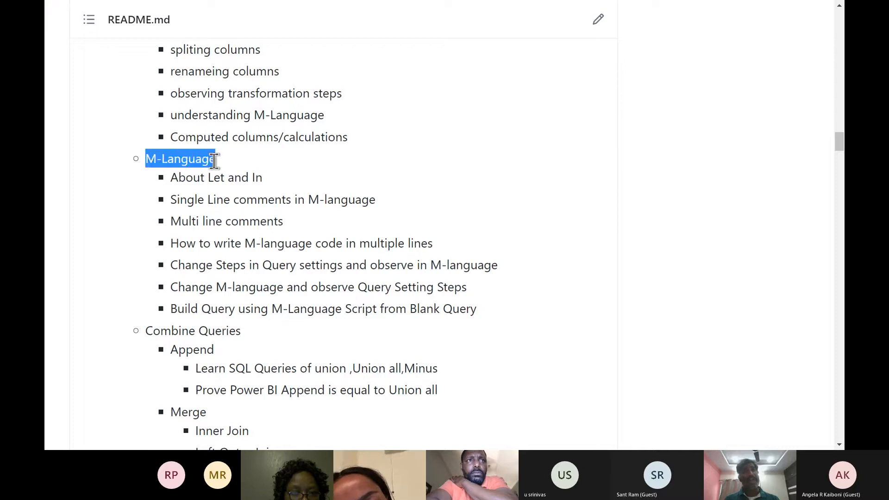
pyautogui.click(218, 162)
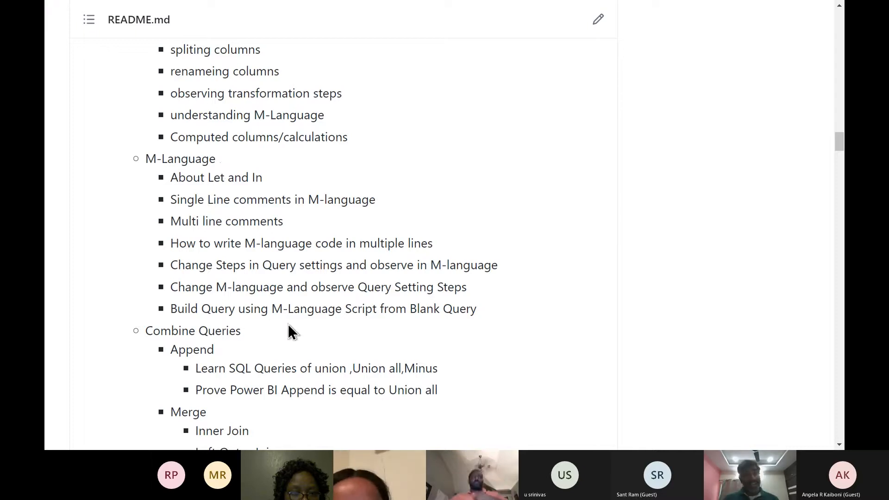
pyautogui.scroll(-2, 288, 324)
pyautogui.scroll(-1, 288, 324)
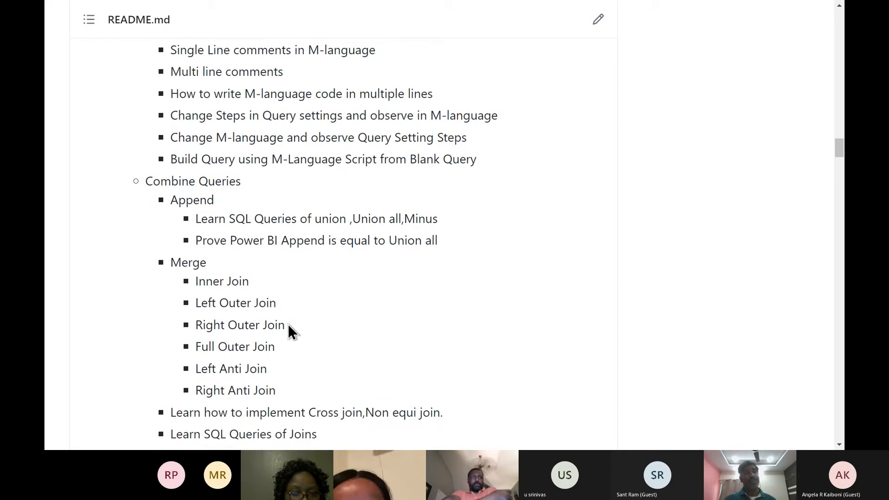
pyautogui.moveTo(146, 180); pyautogui.dragTo(280, 388)
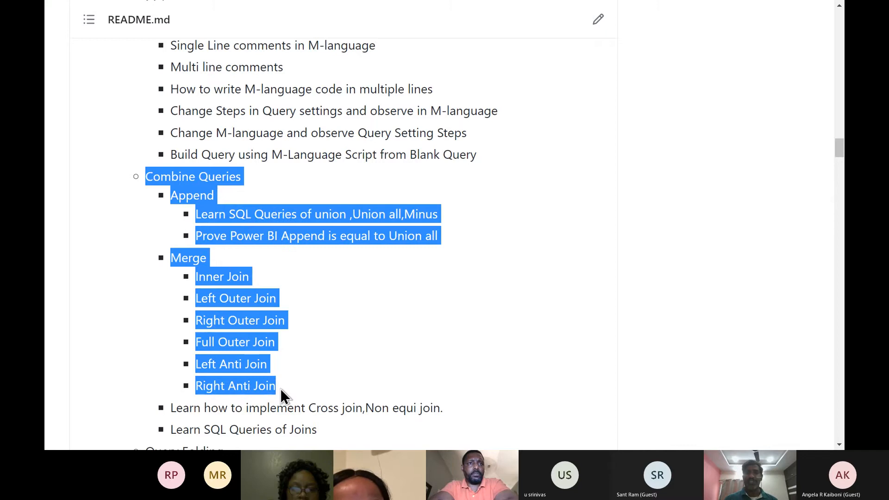
pyautogui.scroll(-1, 279, 388)
pyautogui.scroll(-1, 279, 388)
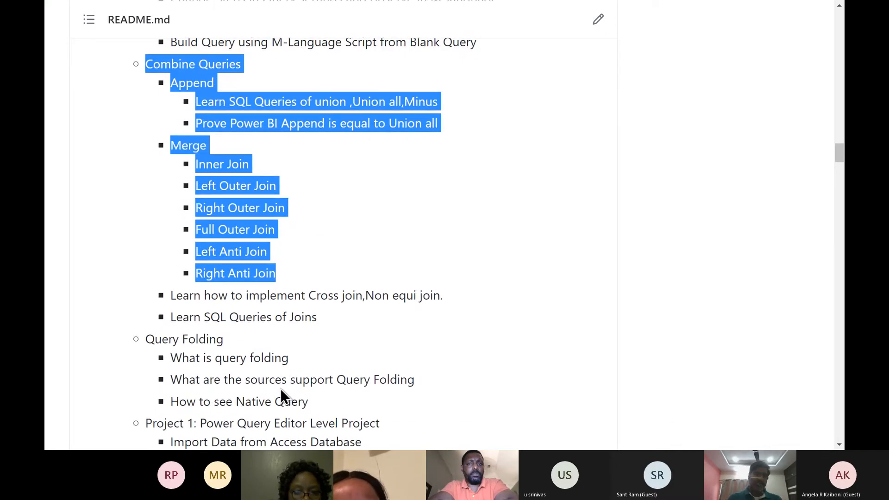
# Back in Power Query Editor, start Merge Queries as New for DimCustomer, look over the available join kinds, and cancel the merge.
pyautogui.hotkey('alt', 'Tab')
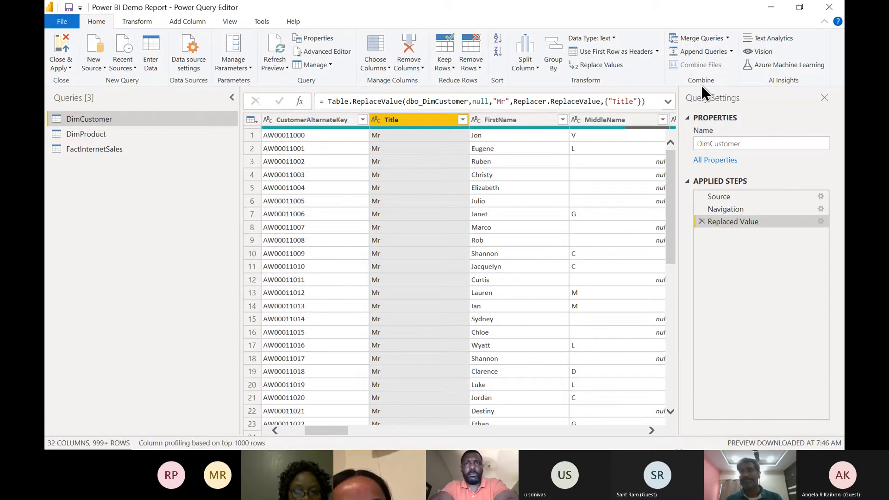
pyautogui.click(727, 39)
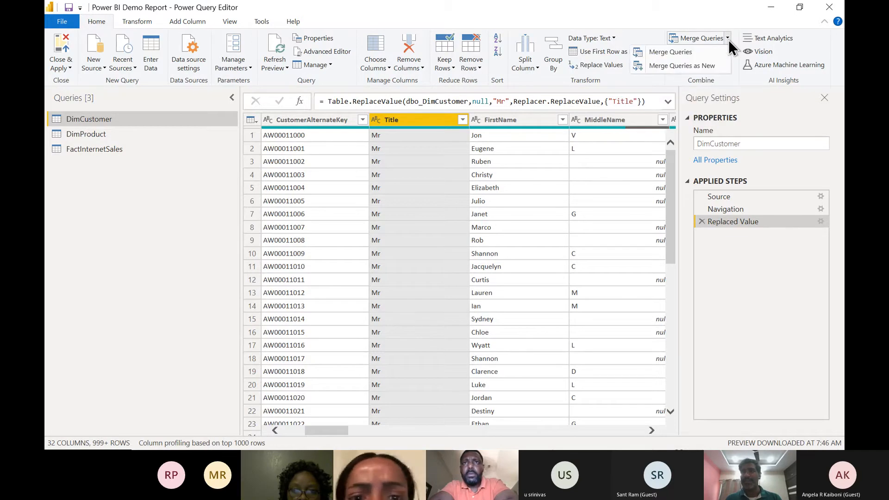
pyautogui.click(701, 66)
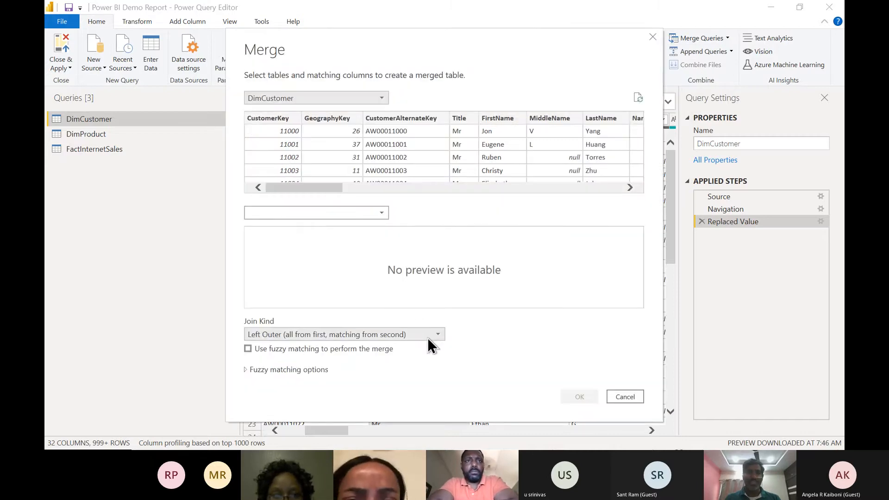
pyautogui.click(427, 337)
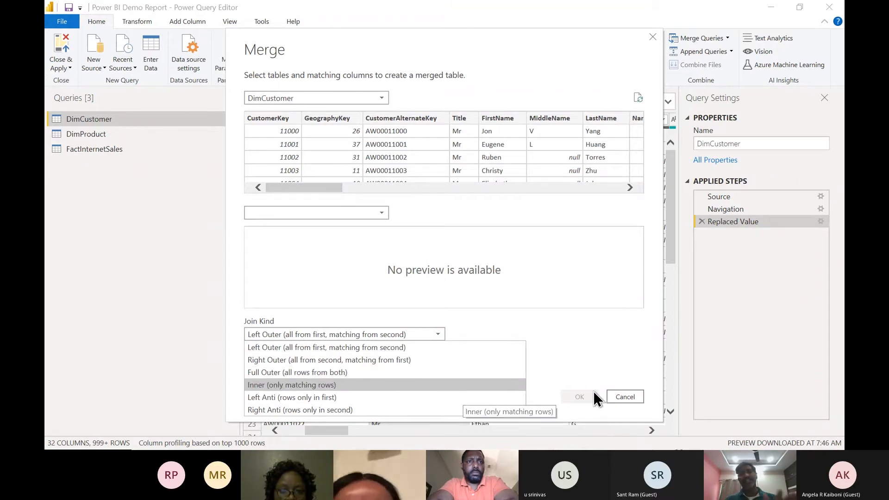
pyautogui.click(630, 396)
pyautogui.click(629, 396)
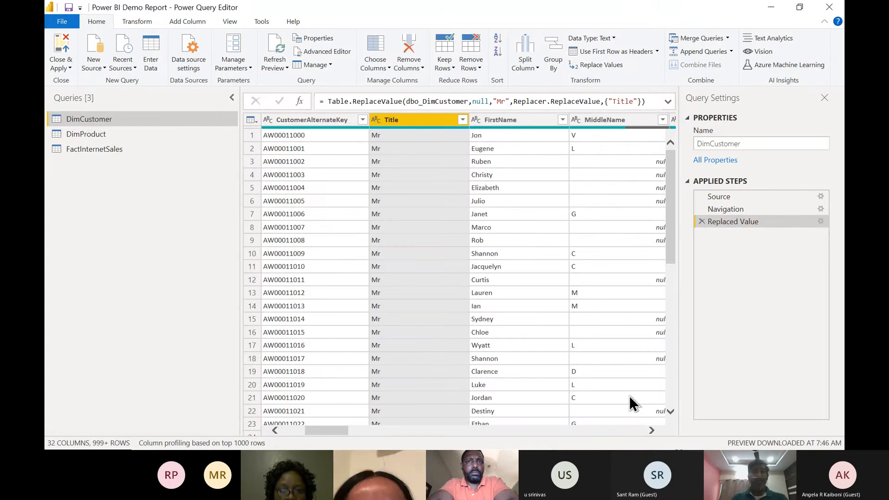
# Switch to the README.md outline and highlight the Query Folding heading below Combine Queries.
pyautogui.hotkey('alt', 'Tab')
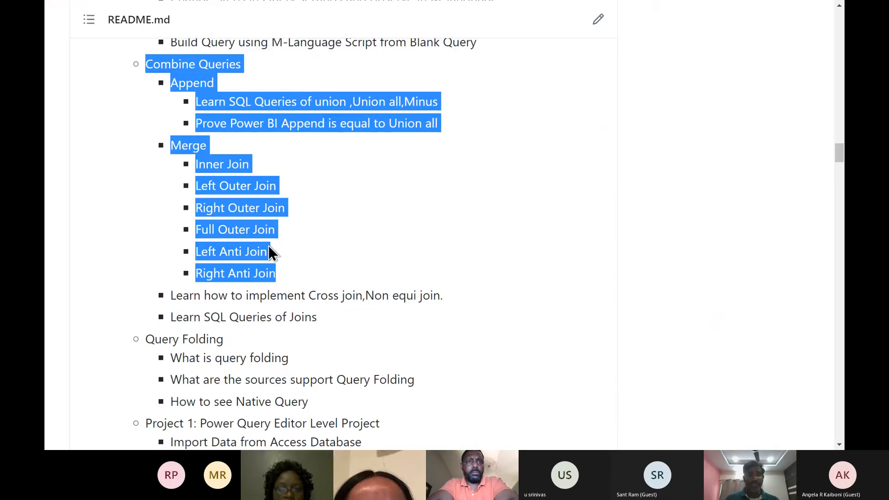
pyautogui.scroll(-1, 268, 246)
pyautogui.scroll(-2, 269, 245)
pyautogui.moveTo(146, 240); pyautogui.dragTo(224, 246)
pyautogui.click(224, 245)
pyautogui.tripleClick(224, 240)
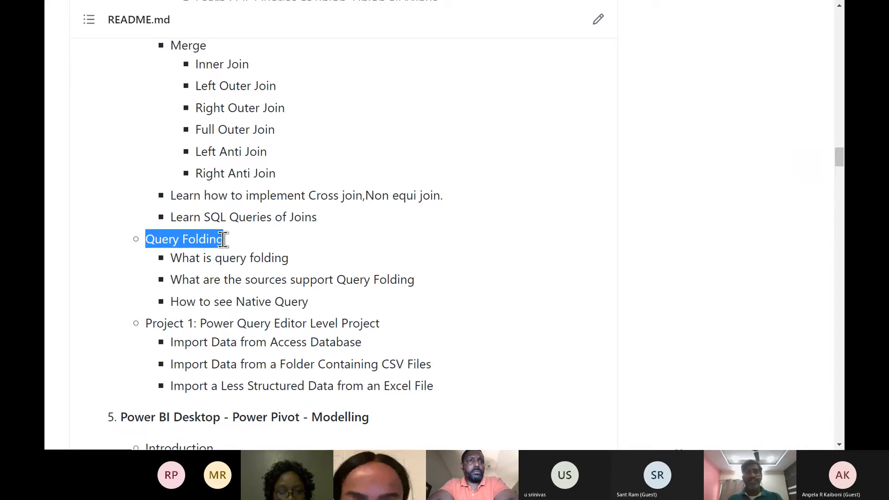
# Return to Power Query Editor, view the native query of DimCustomer's Replaced Value step, highlight its case expression for Title, and close it.
pyautogui.hotkey('alt', 'Tab')
pyautogui.hotkey('alt', 'Tab')
pyautogui.hotkey('alt', 'Tab')
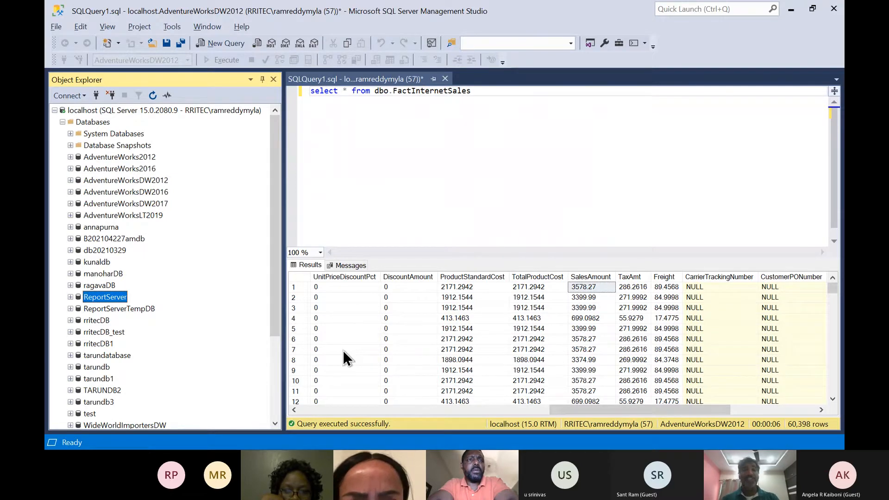
pyautogui.hotkey('alt', 'Tab')
pyautogui.hotkey('alt', 'Tab')
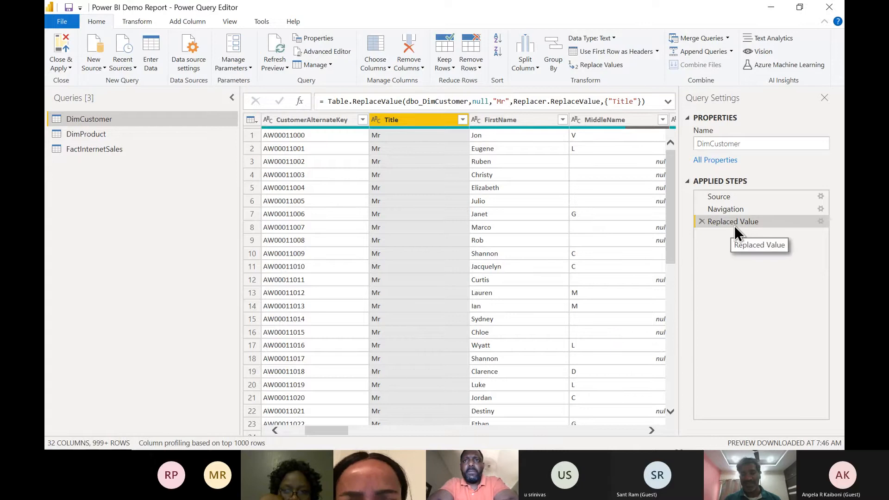
pyautogui.rightClick(734, 226)
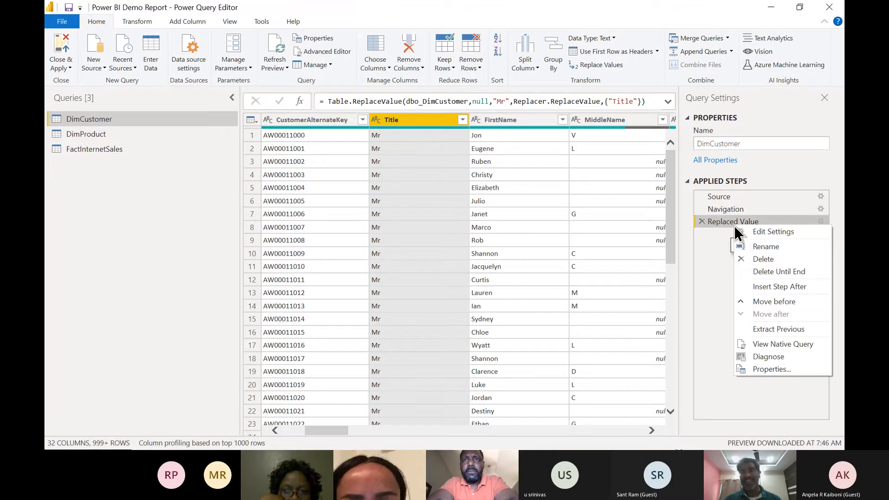
pyautogui.click(802, 346)
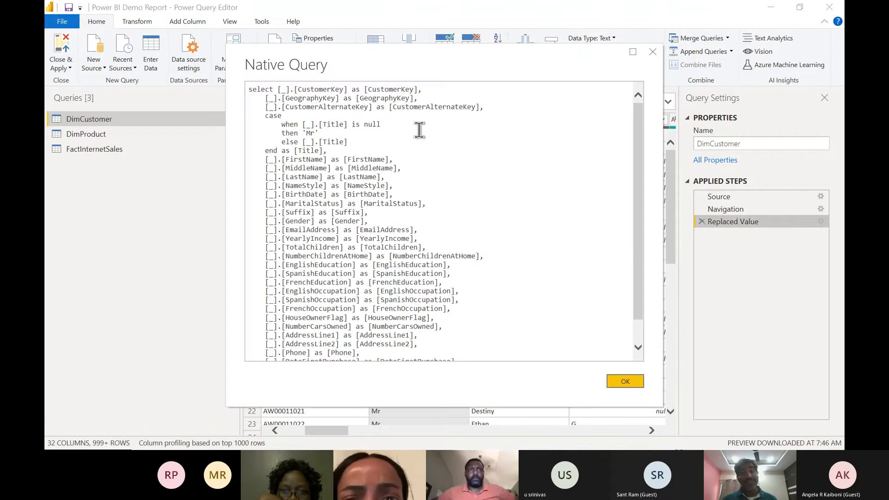
pyautogui.scroll(-1, 405, 250)
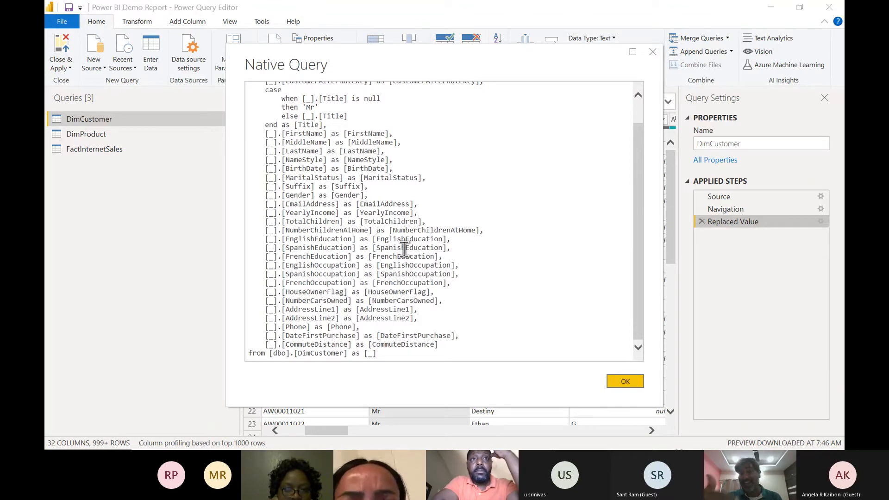
pyautogui.scroll(1, 404, 250)
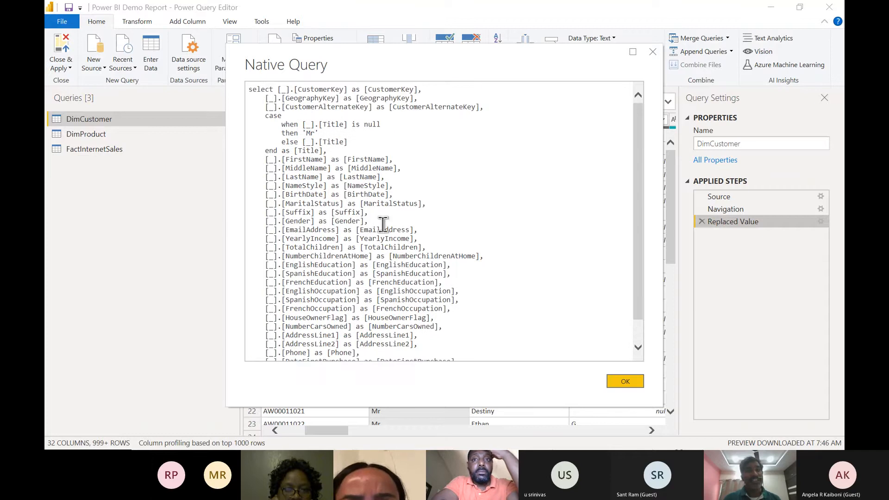
pyautogui.moveTo(263, 117); pyautogui.dragTo(334, 150)
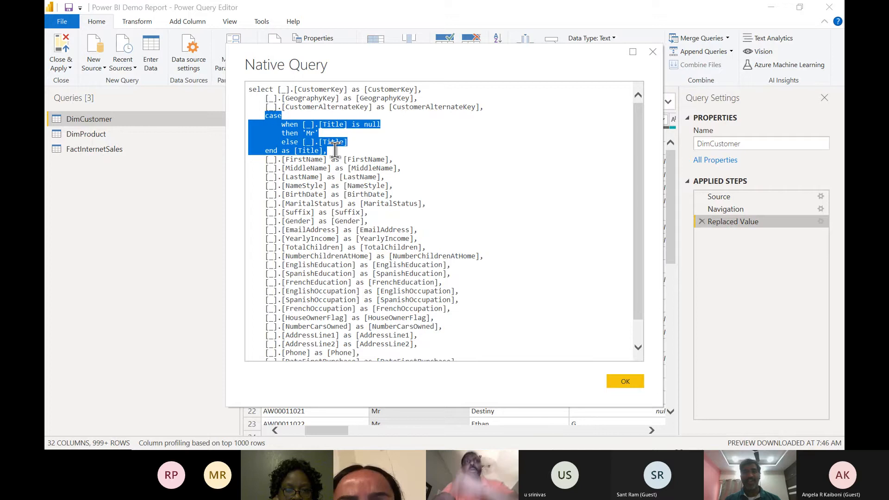
pyautogui.click(624, 381)
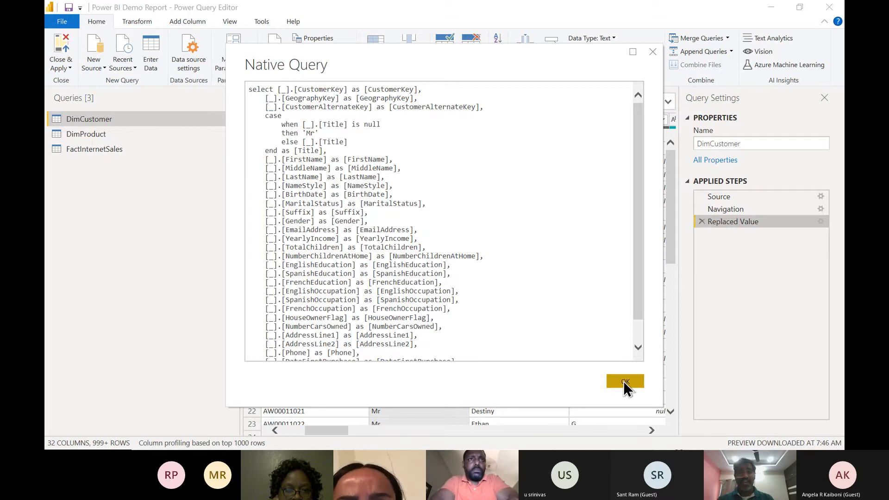
# In the README.md outline, highlight the Query Folding topics and the Project 1 section, and go back up to the Power BI architecture diagram.
pyautogui.hotkey('alt', 'Tab')
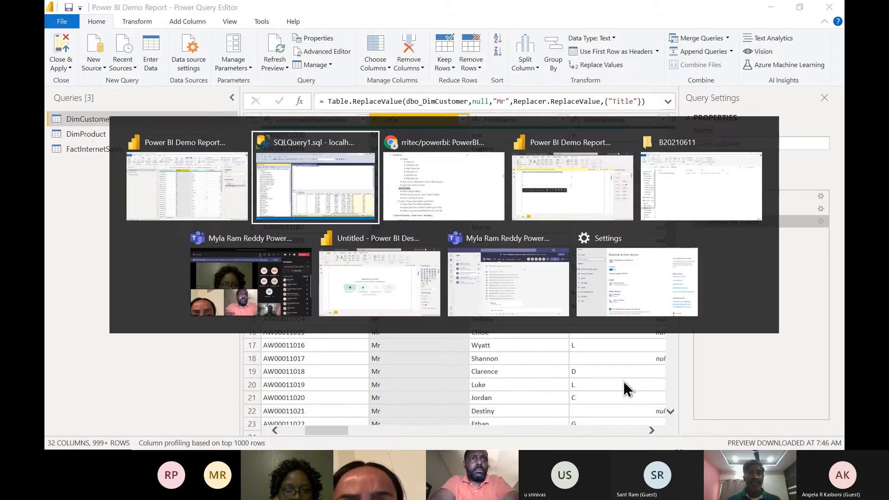
pyautogui.hotkey('alt', 'Tab')
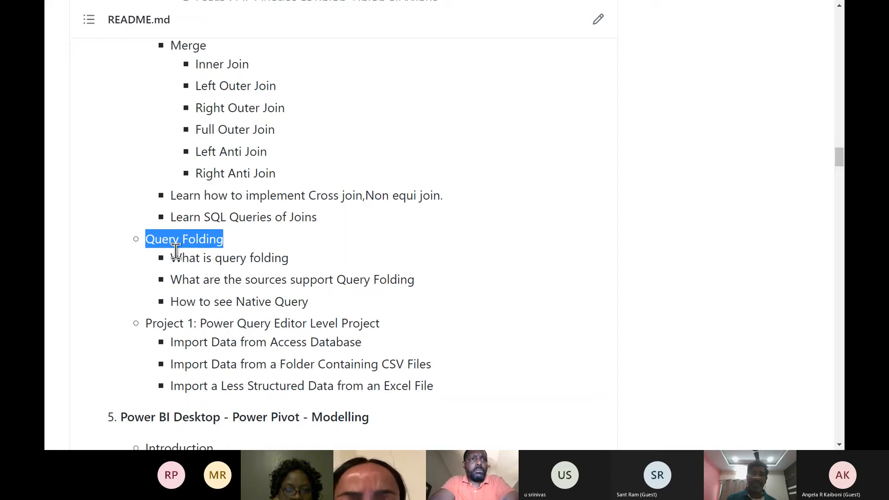
pyautogui.moveTo(171, 258); pyautogui.dragTo(394, 297)
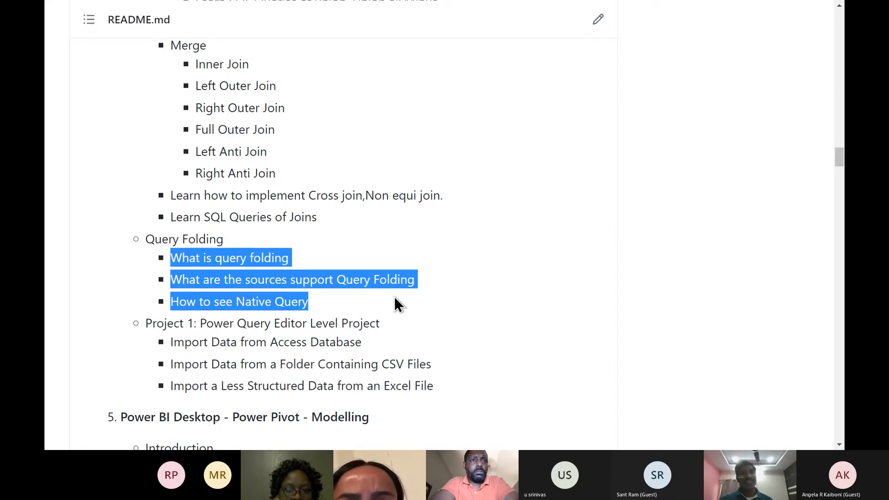
pyautogui.scroll(-1, 394, 297)
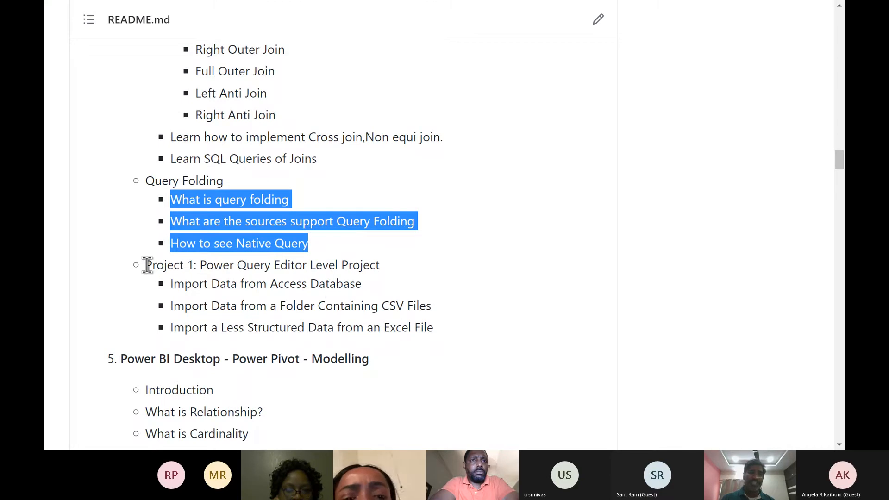
pyautogui.moveTo(145, 265); pyautogui.dragTo(438, 319)
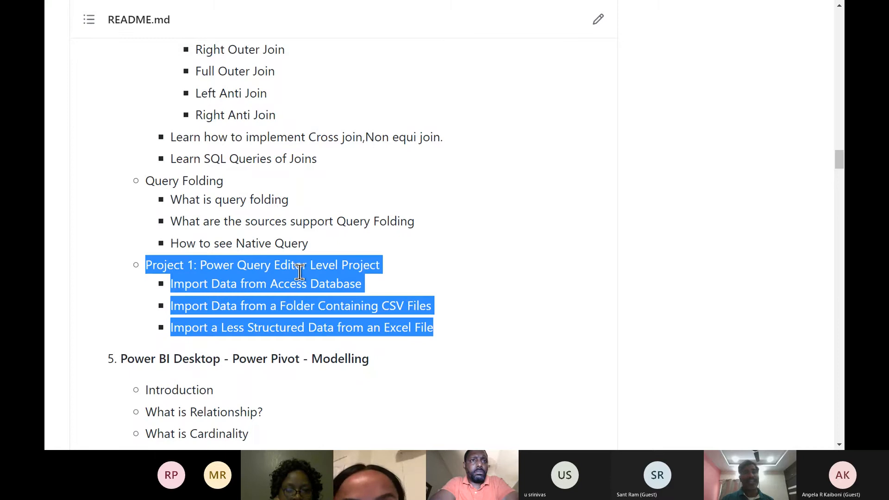
pyautogui.scroll(15, 300, 272)
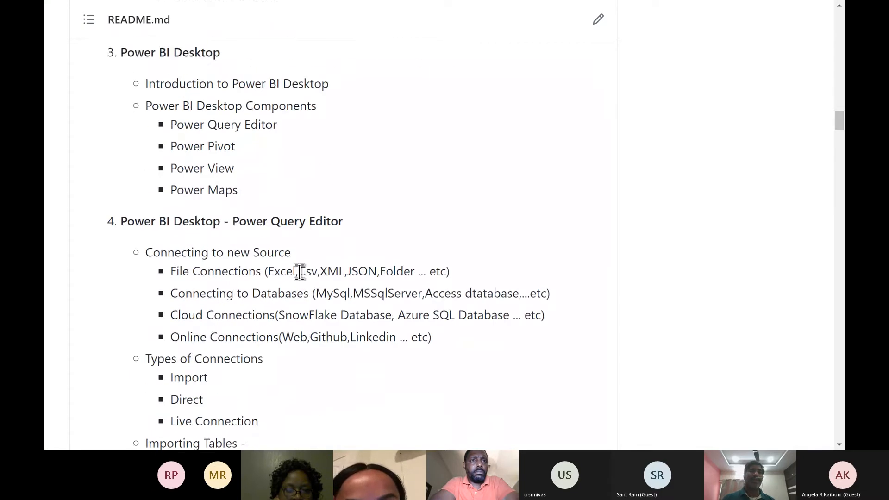
pyautogui.scroll(10, 298, 271)
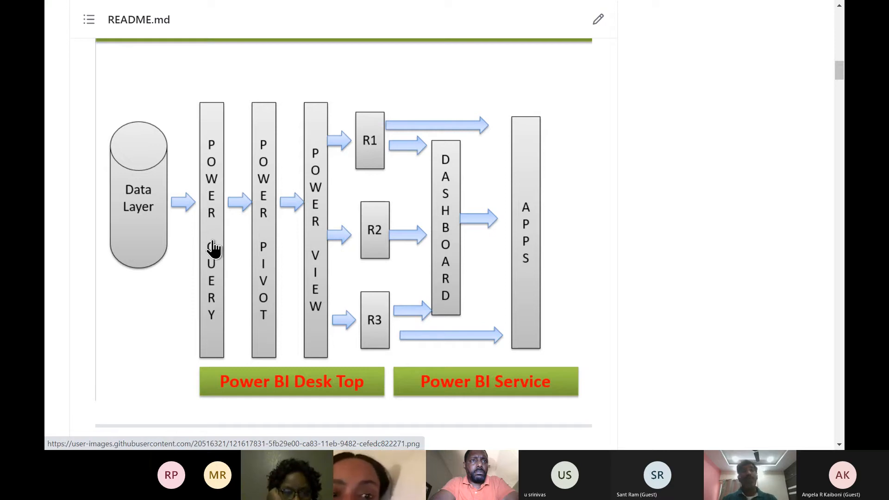
# Close Power Query Editor and apply the query changes, loading DimCustomer, DimProduct and FactInternetSales into the Power BI Demo Report in Power BI Desktop.
pyautogui.hotkey('alt', 'Tab')
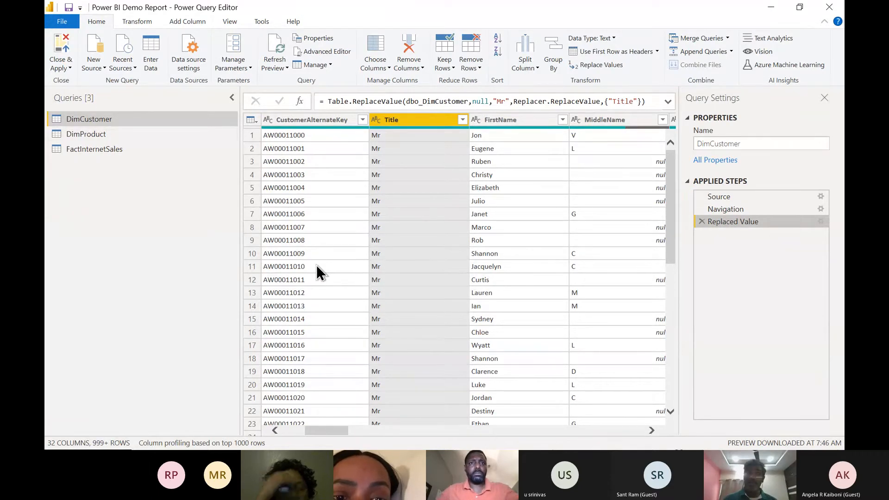
pyautogui.click(70, 68)
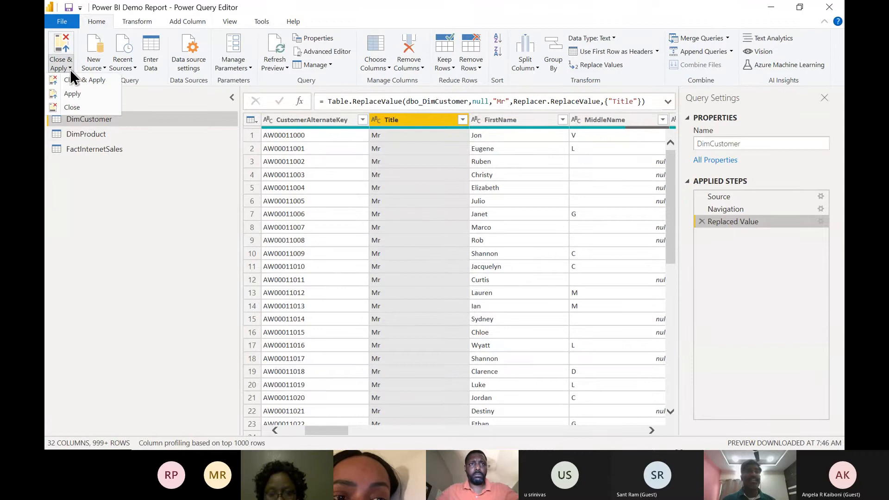
pyautogui.click(93, 84)
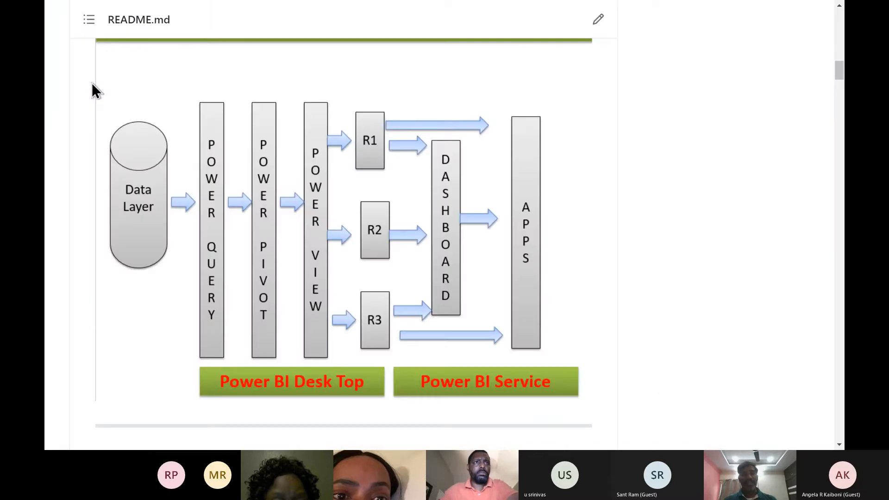
pyautogui.hotkey('alt', 'Tab')
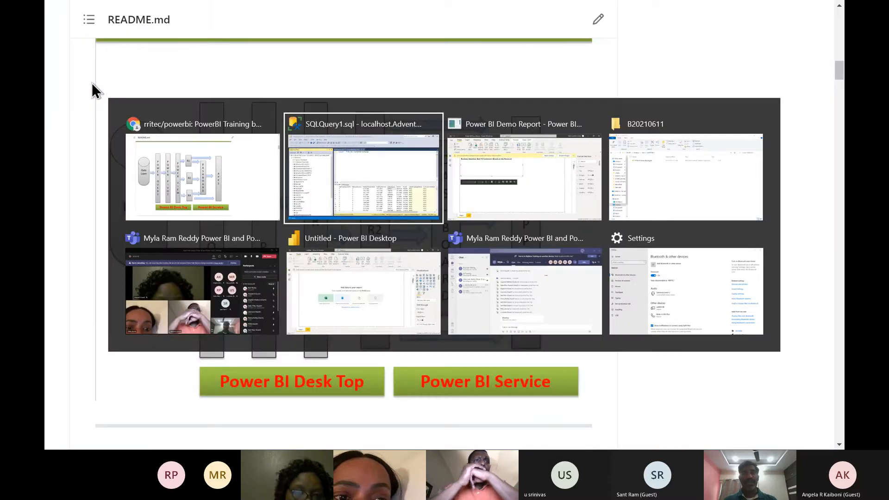
pyautogui.hotkey('alt', 'Tab')
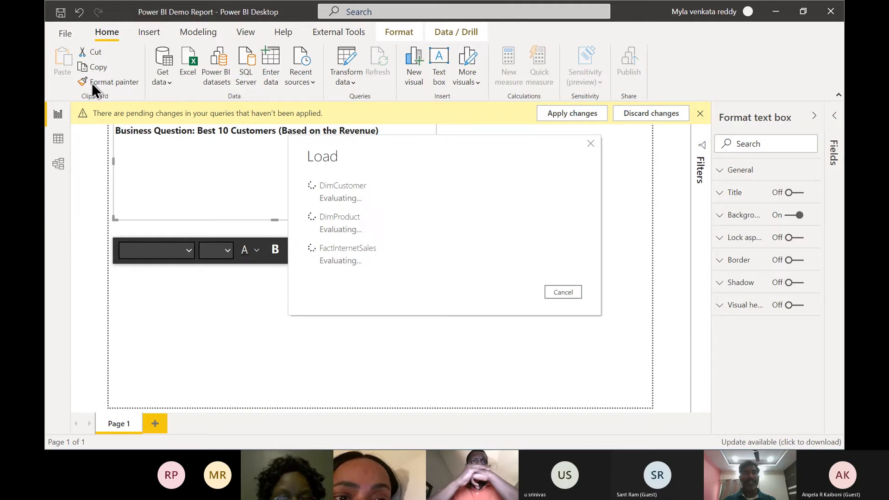
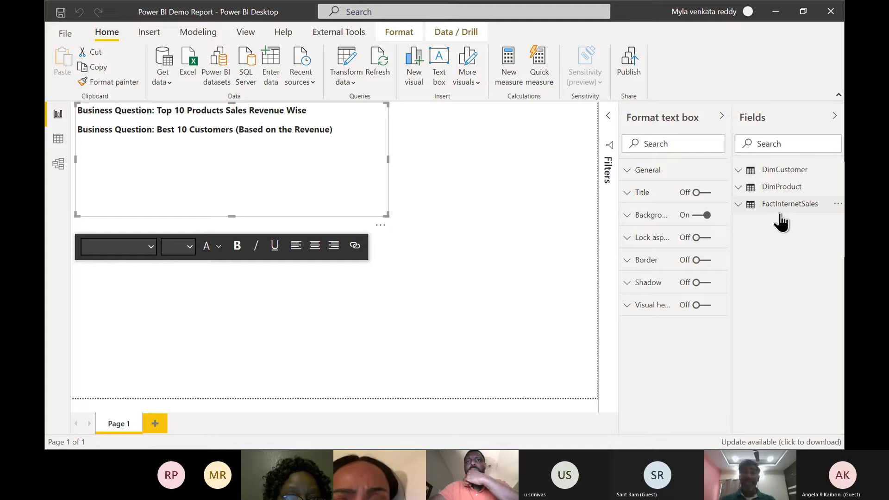
# Switch to the README.md outline, go down to section 5, Power BI Desktop - Power Pivot - Modelling, and highlight the word Modelling.
pyautogui.hotkey('alt', 'Tab')
pyautogui.scroll(-6, 456, 313)
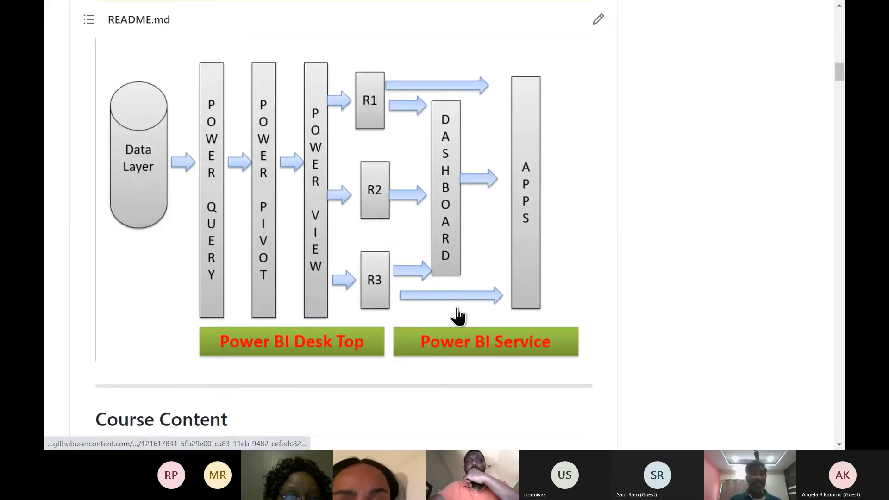
pyautogui.scroll(-20, 457, 316)
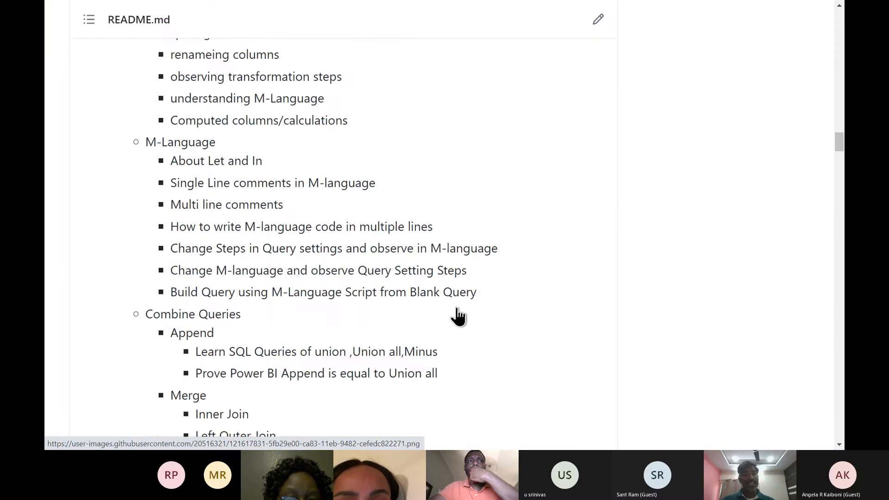
pyautogui.scroll(-6, 458, 317)
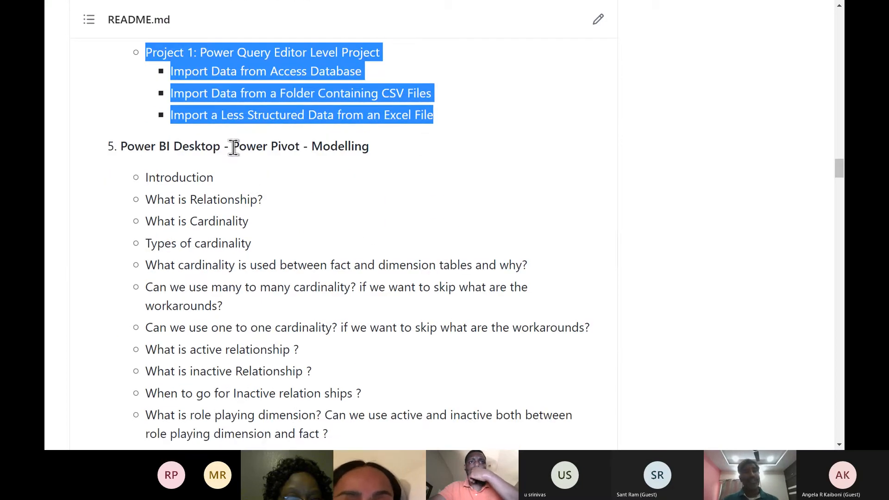
pyautogui.moveTo(232, 147); pyautogui.dragTo(362, 145)
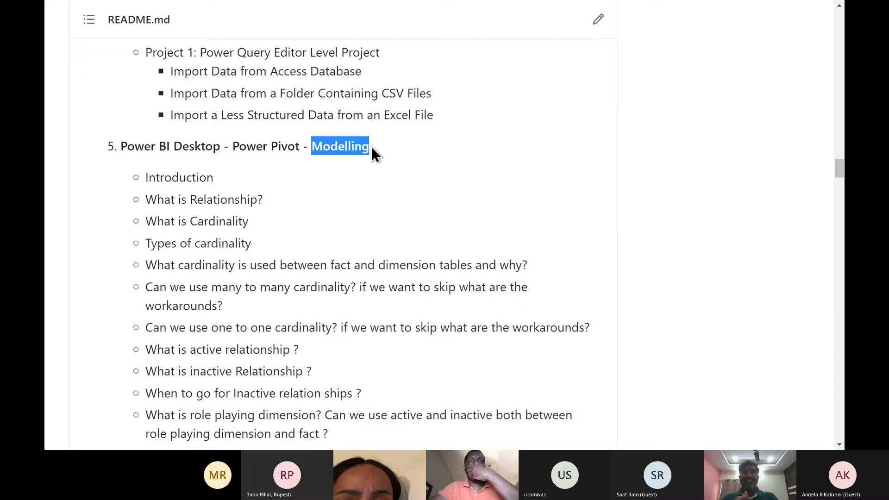
# Return to Power BI Desktop, show the report's Model view, dismiss the new model view upgrade notice and collapse Properties.
pyautogui.hotkey('alt', 'Tab')
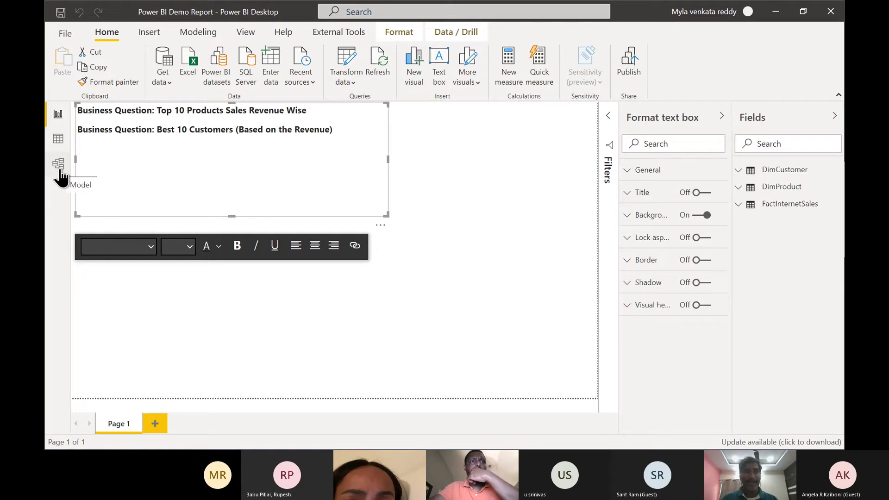
pyautogui.click(59, 172)
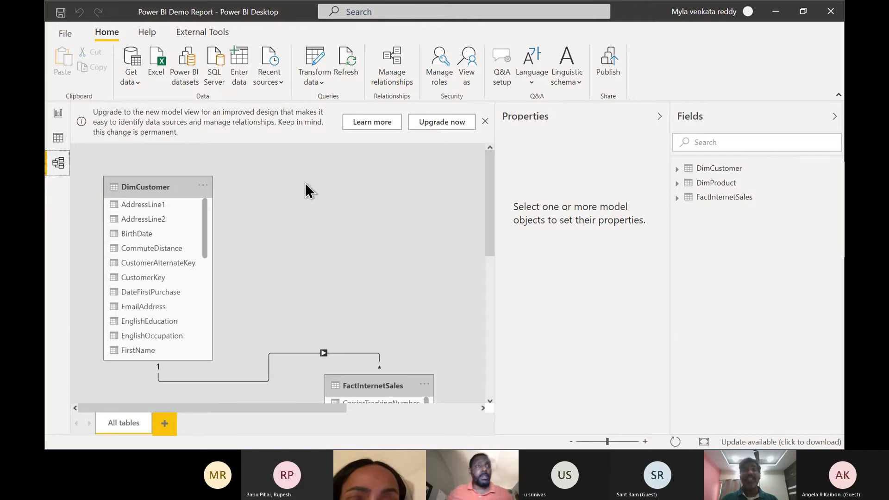
pyautogui.click(485, 122)
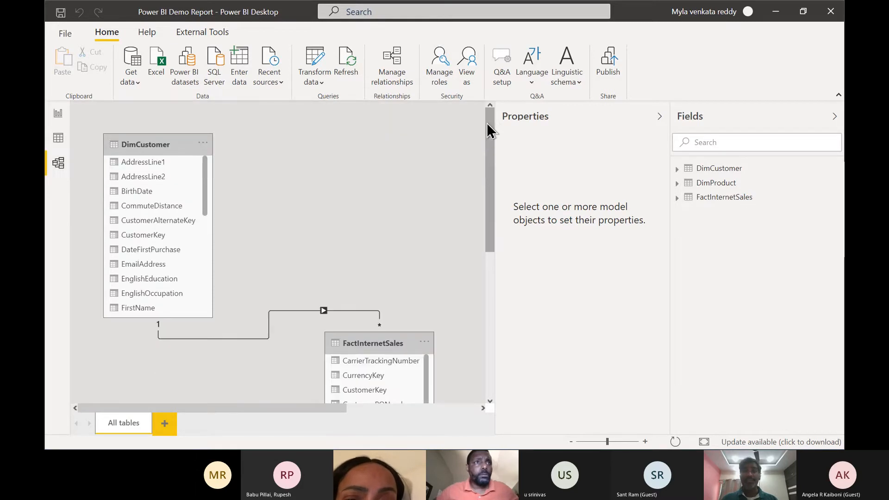
pyautogui.click(659, 116)
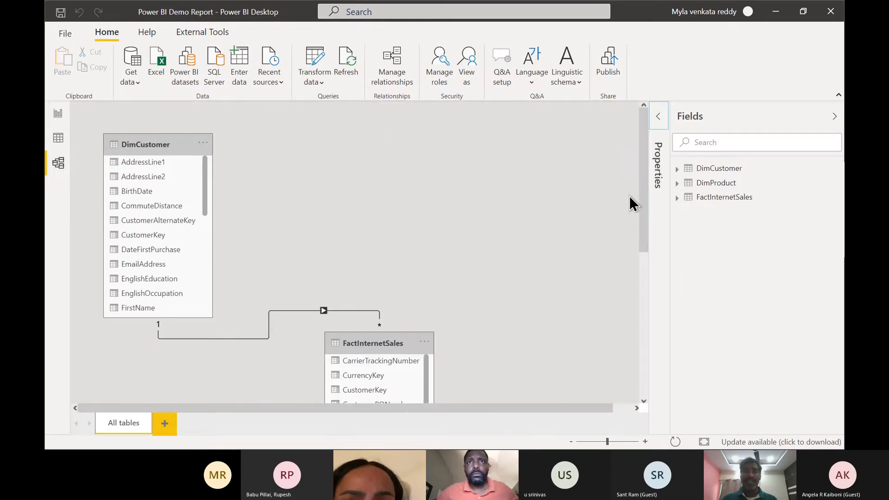
# Rearrange the model diagram so FactInternetSales sits between DimCustomer and DimProduct, with all three tables side by side.
pyautogui.moveTo(646, 232); pyautogui.dragTo(650, 288)
pyautogui.moveTo(403, 225); pyautogui.dragTo(395, 134)
pyautogui.click(536, 235)
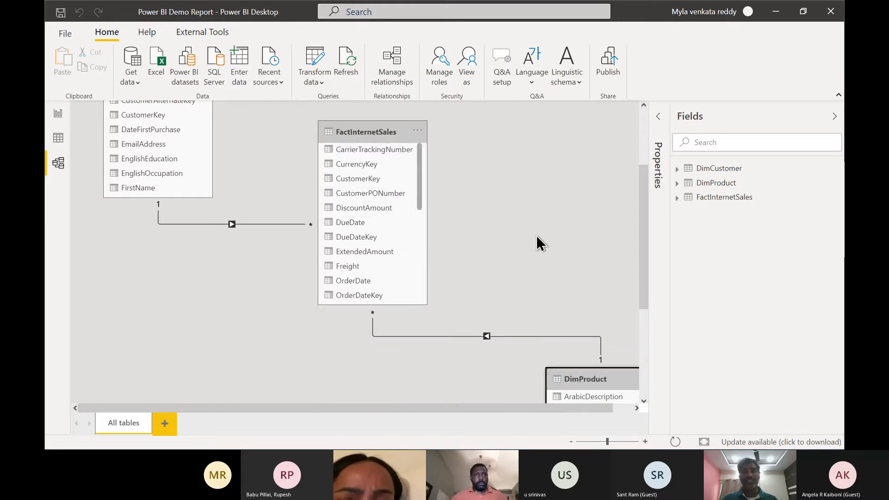
pyautogui.rightClick(538, 226)
pyautogui.click(569, 379)
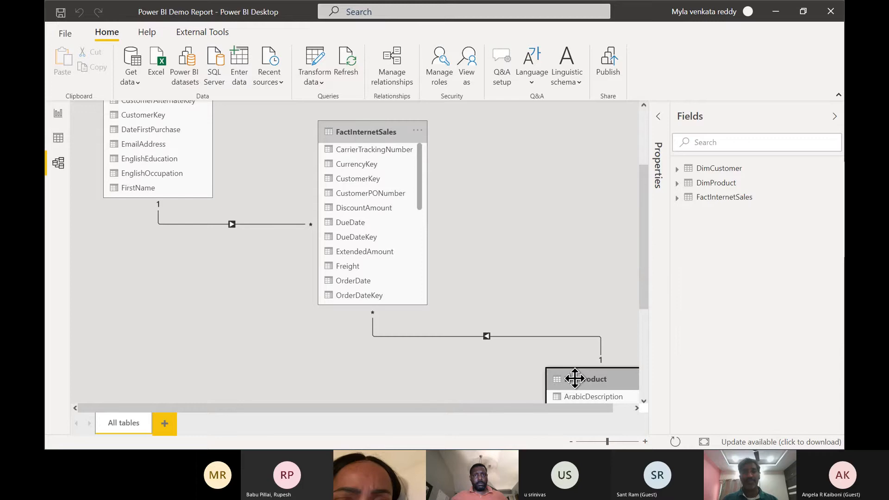
pyautogui.rightClick(560, 268)
pyautogui.moveTo(605, 377); pyautogui.dragTo(539, 178)
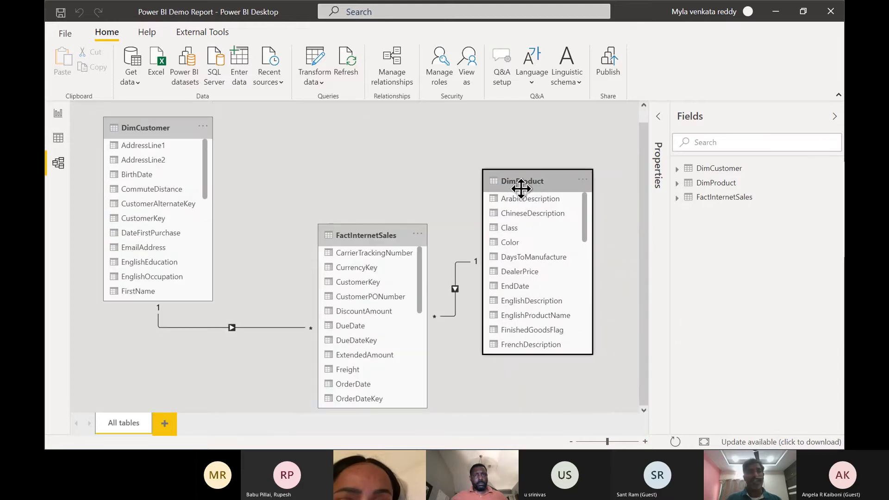
pyautogui.moveTo(386, 236); pyautogui.dragTo(377, 188)
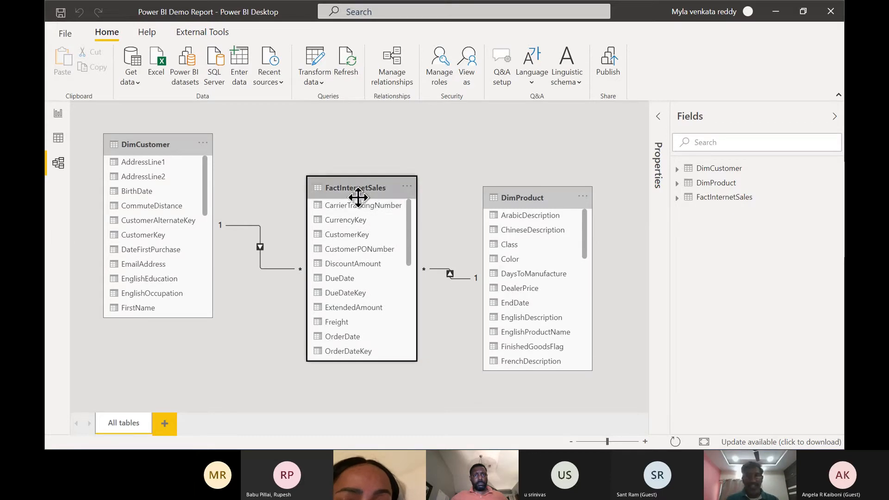
# Inspect the FactInternetSales–DimProduct relationship without changing it, and review the ProductKey and CustomerKey relationships in Manage relationships.
pyautogui.doubleClick(441, 271)
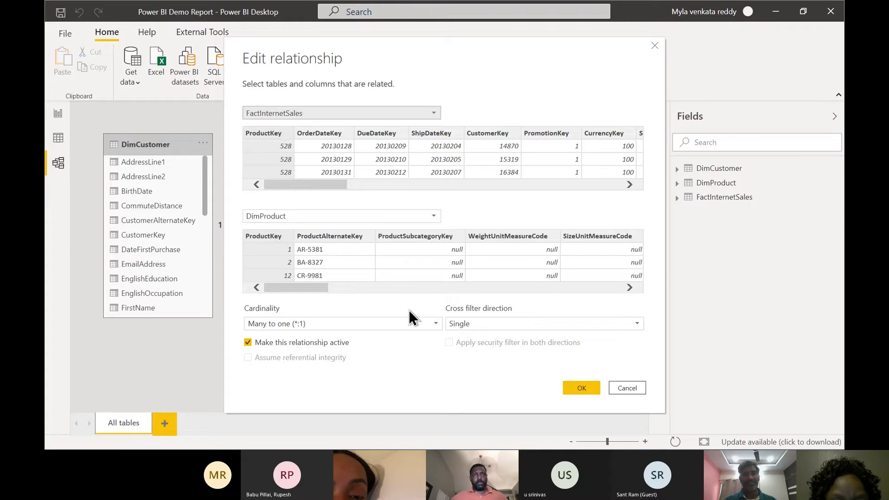
pyautogui.click(626, 388)
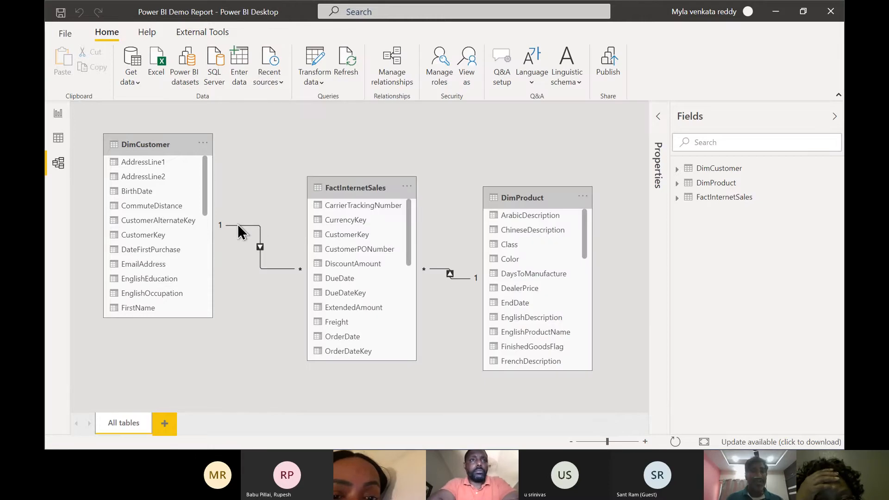
pyautogui.click(396, 71)
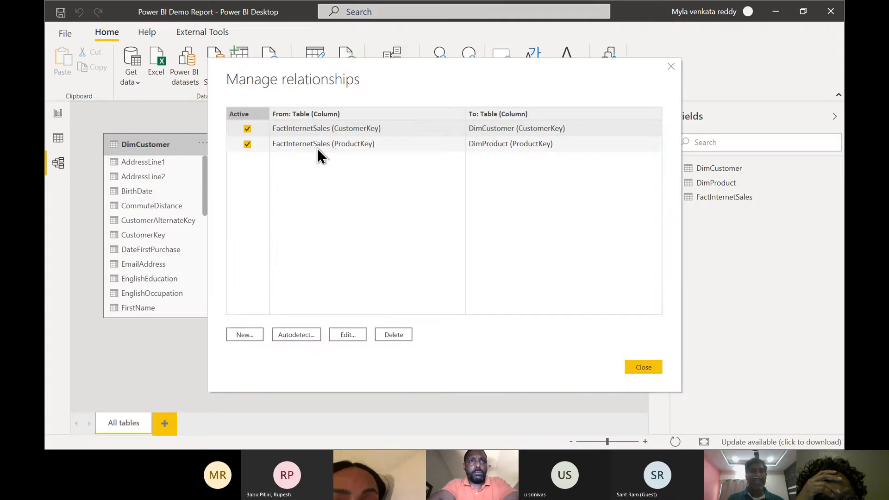
pyautogui.click(314, 147)
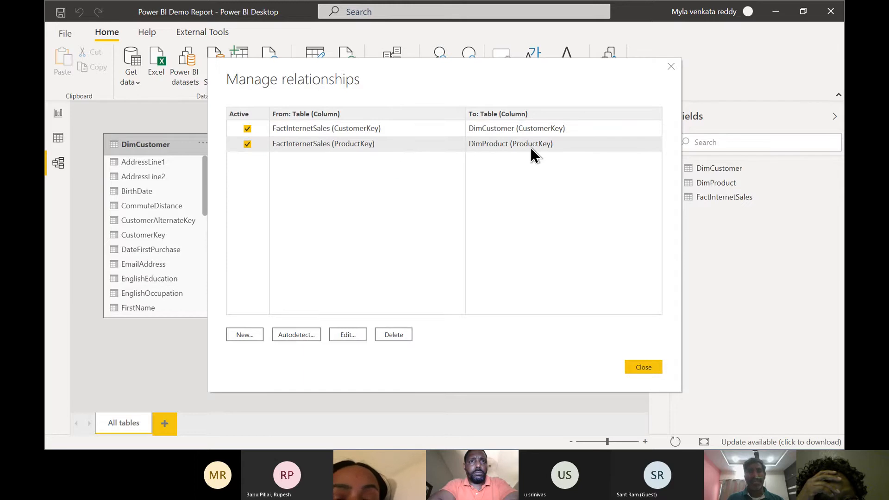
pyautogui.click(351, 132)
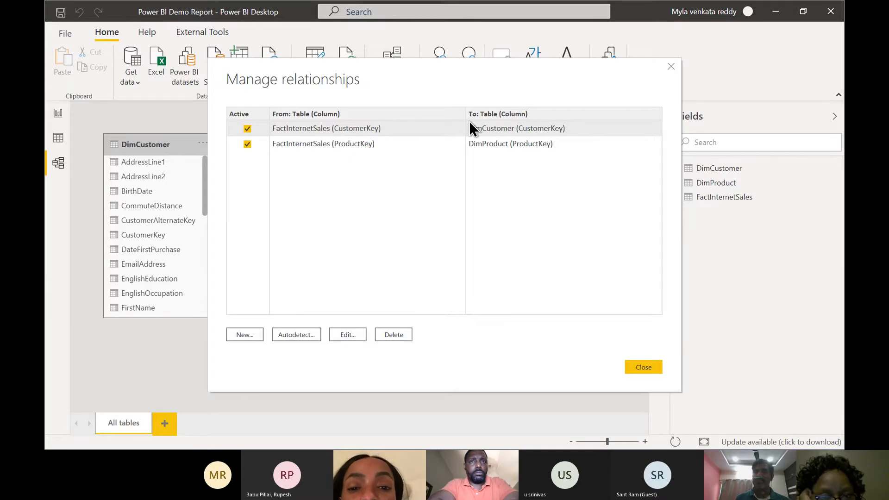
pyautogui.click(643, 367)
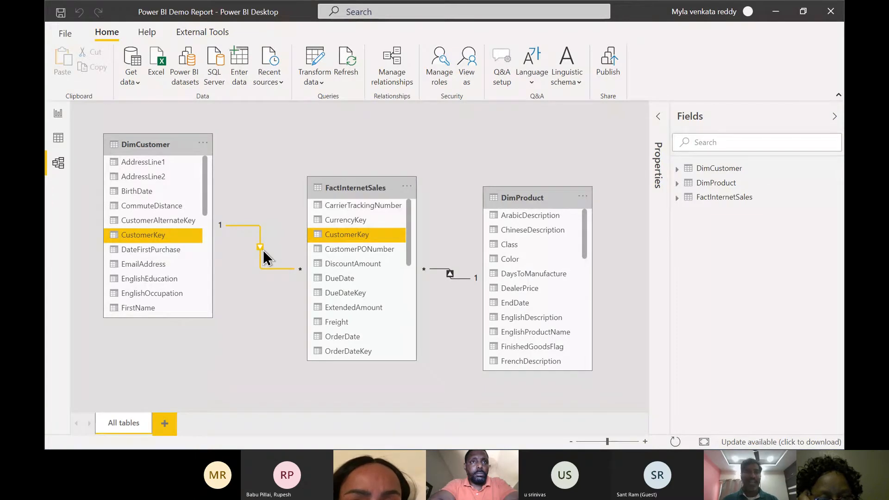
# In the README.md outline, highlight all Modelling topics from Introduction to Both direction, and the heading of section 6 on DAX calculations.
pyautogui.hotkey('alt', 'Tab')
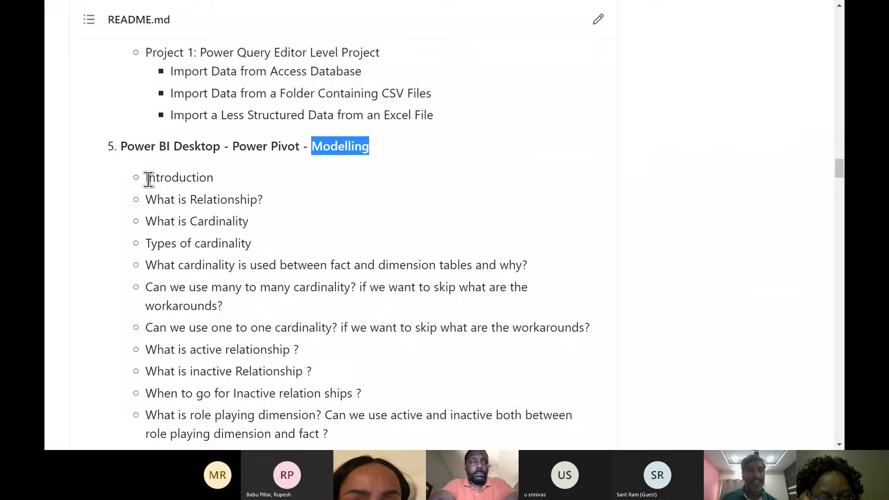
pyautogui.moveTo(148, 177); pyautogui.dragTo(331, 329)
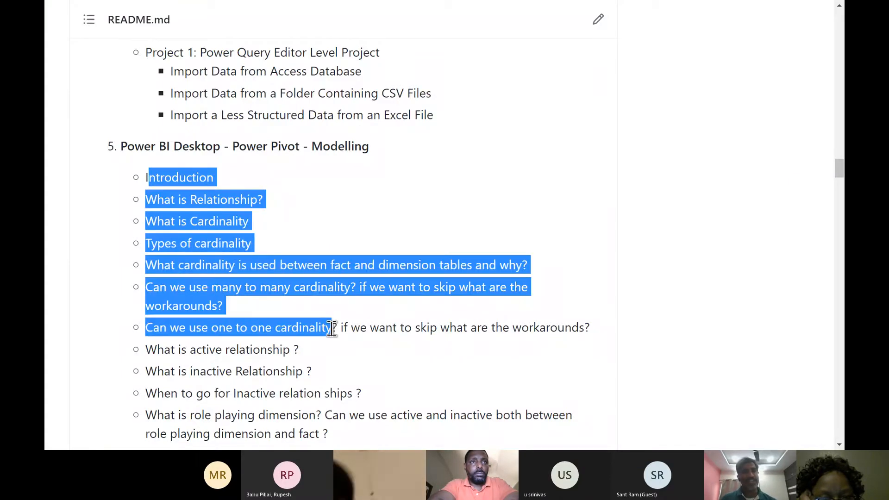
pyautogui.scroll(-5, 331, 329)
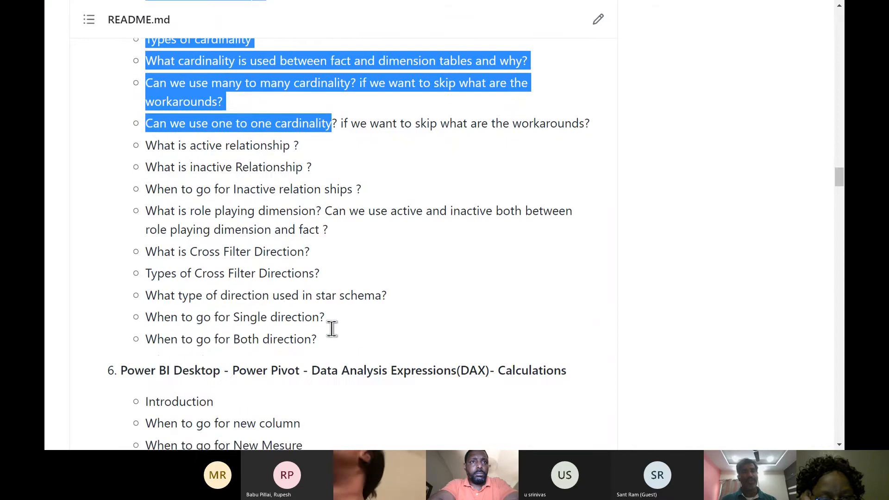
pyautogui.keyDown('shift'); pyautogui.click(318, 341); pyautogui.keyUp('shift')
pyautogui.scroll(2, 319, 341)
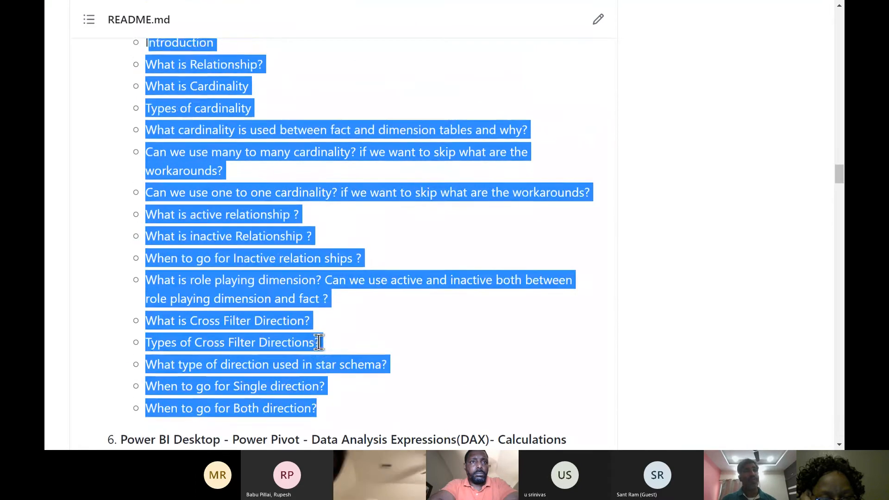
pyautogui.scroll(-4, 319, 345)
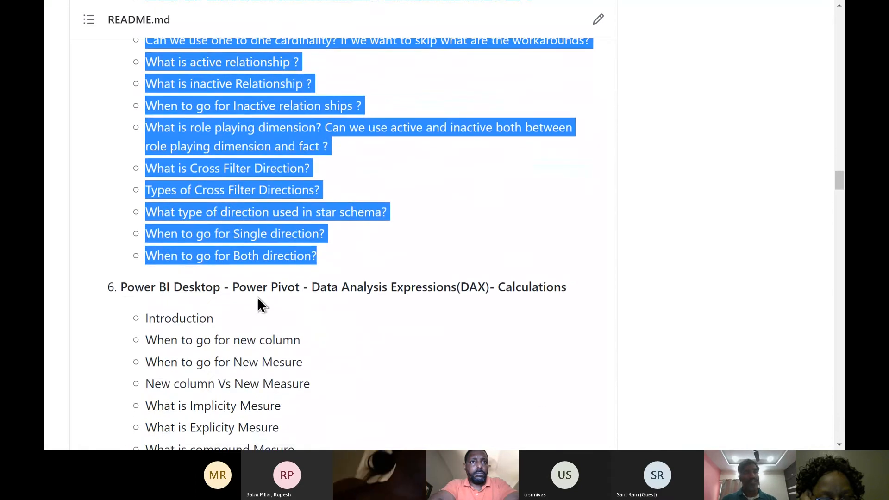
pyautogui.moveTo(125, 287); pyautogui.dragTo(566, 290)
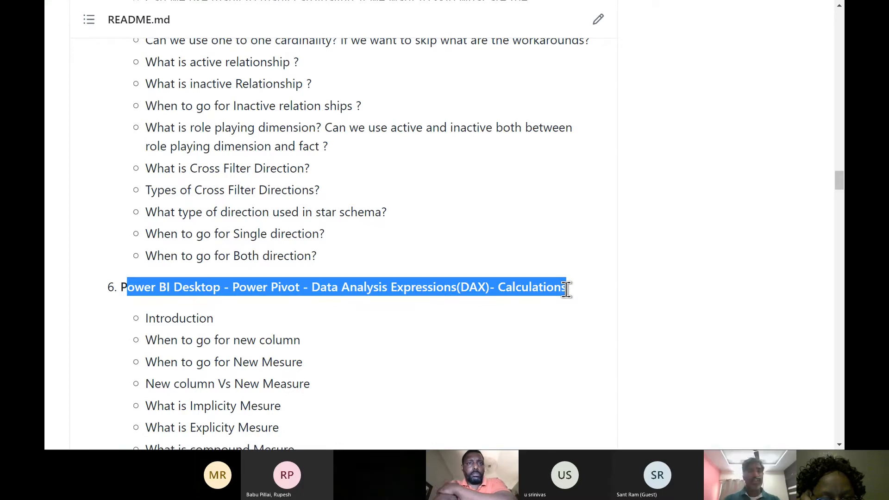
# Return to Power BI Desktop and examine the loaded rows of DimCustomer and FactInternetSales in the Data view.
pyautogui.hotkey('alt', 'Tab')
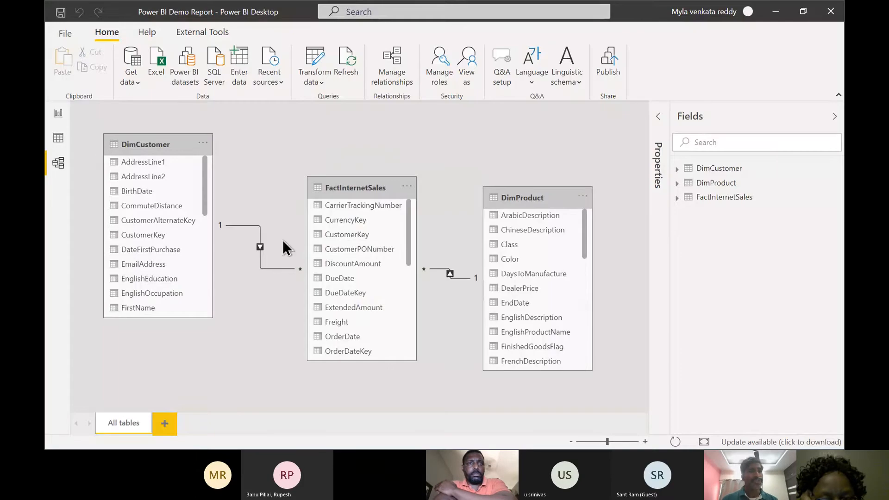
pyautogui.click(64, 140)
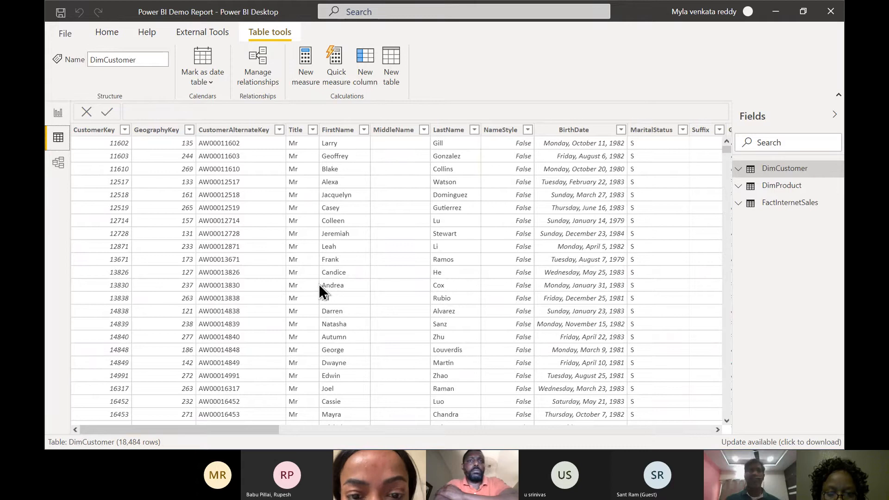
pyautogui.click(781, 208)
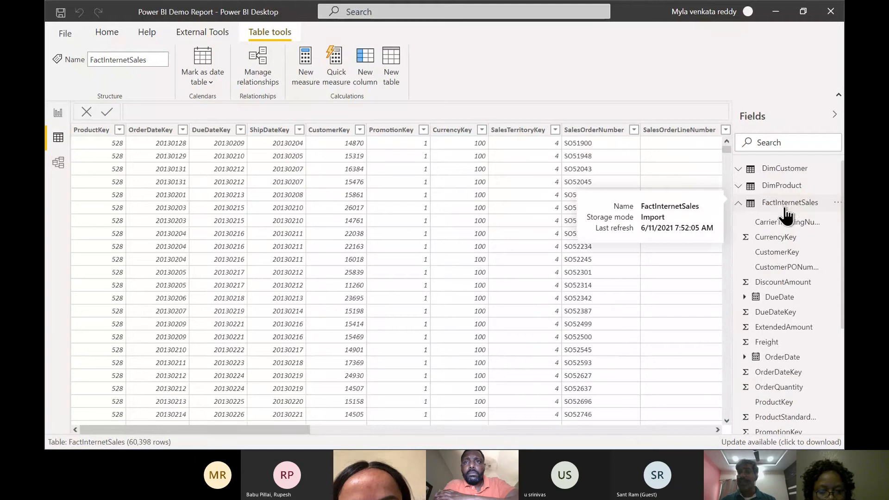
pyautogui.scroll(-3, 755, 283)
pyautogui.scroll(3, 756, 284)
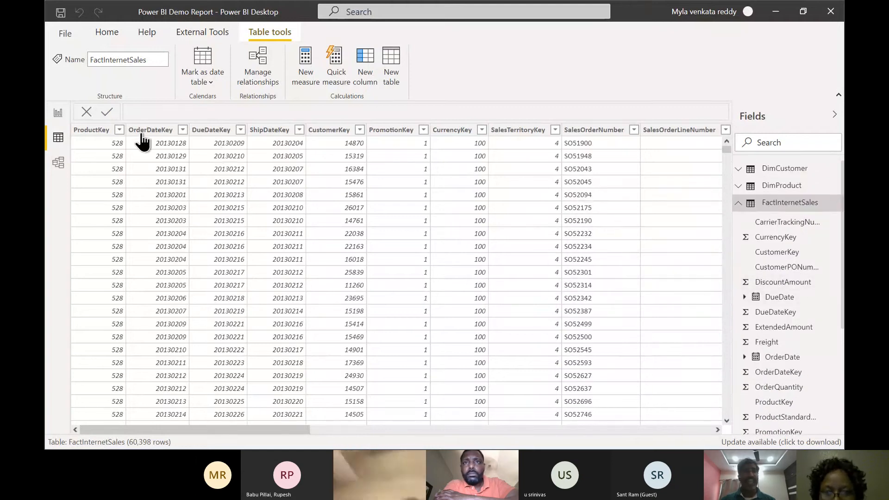
# Add a new report page and build a table of DimProduct Color and FactInternetSales SalesAmount.
pyautogui.click(57, 116)
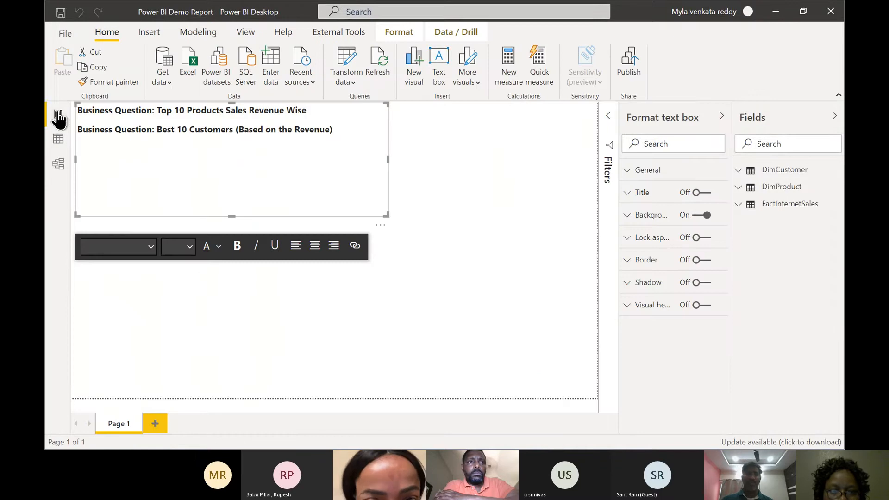
pyautogui.click(155, 423)
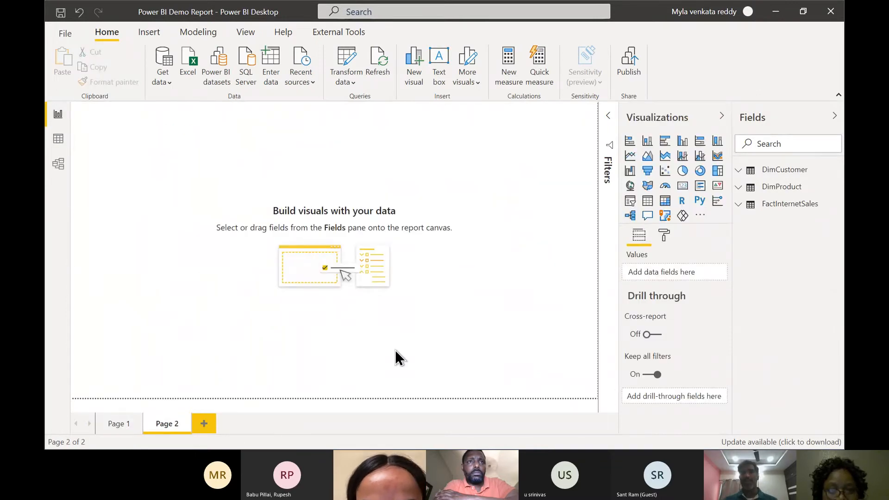
pyautogui.click(740, 191)
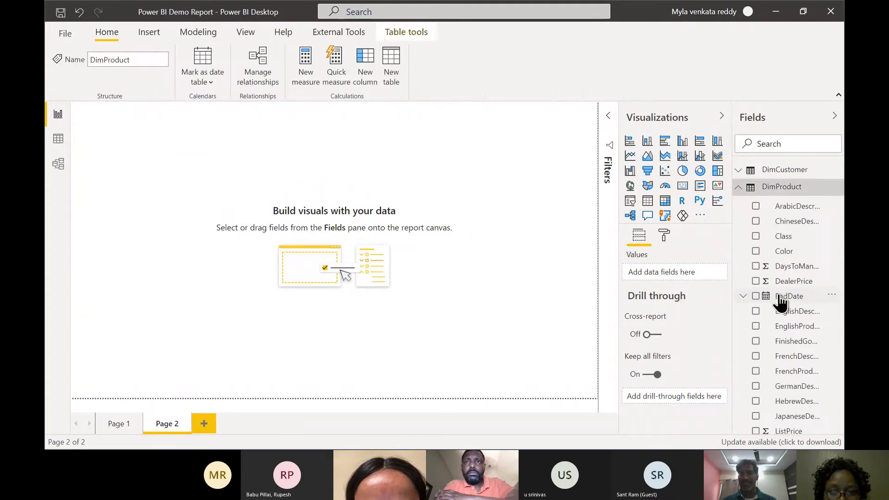
pyautogui.click(756, 251)
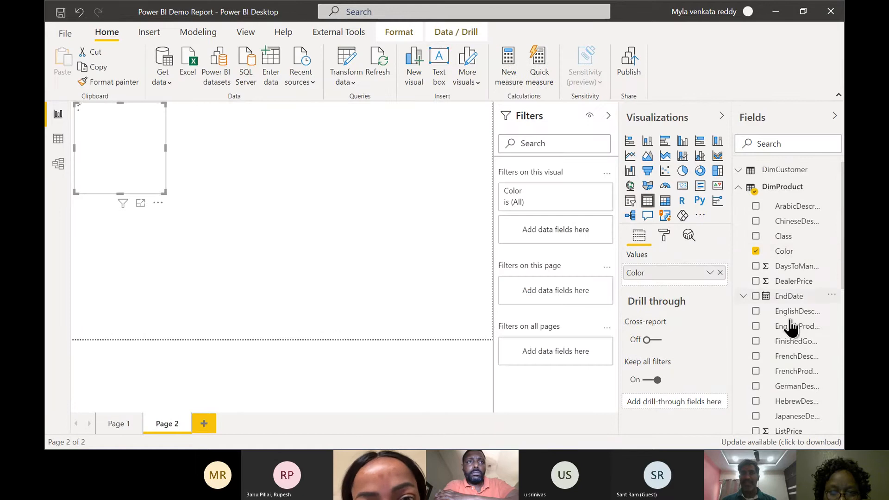
pyautogui.scroll(-7, 791, 328)
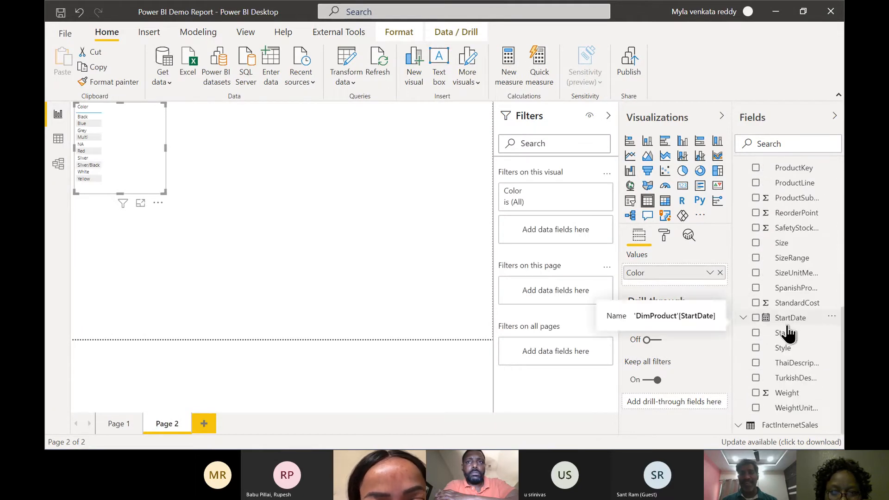
pyautogui.click(740, 428)
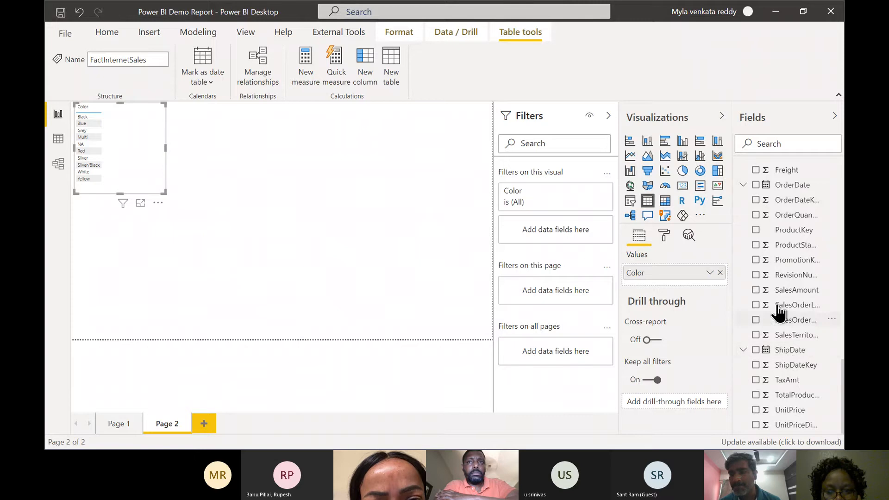
pyautogui.click(756, 291)
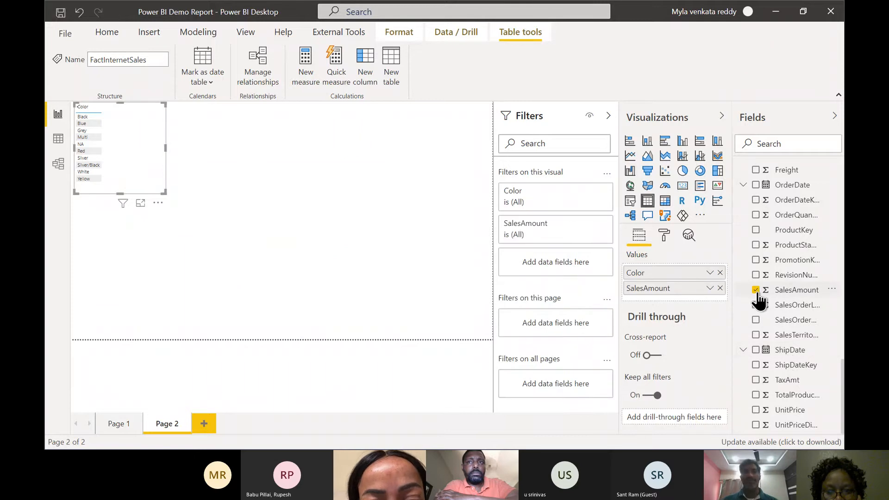
# Set the page view to Actual size and move the table slightly down from the page's upper edge.
pyautogui.click(253, 34)
pyautogui.click(377, 87)
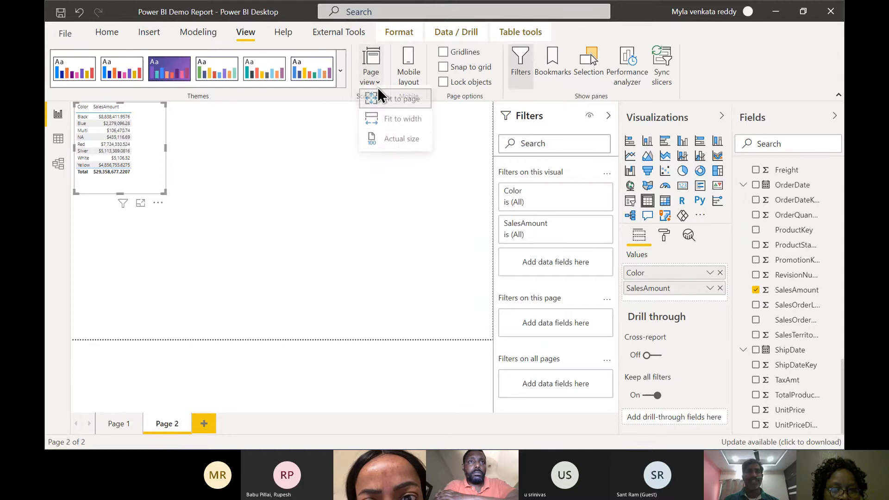
pyautogui.click(399, 142)
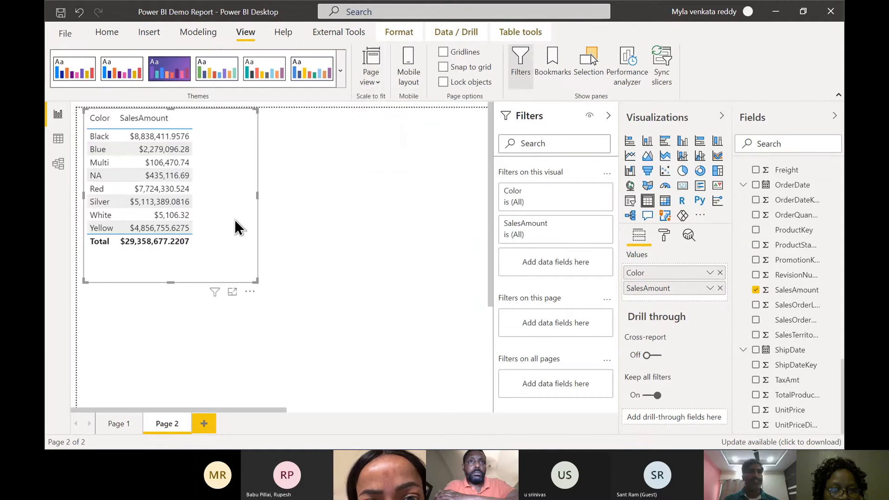
pyautogui.moveTo(234, 219); pyautogui.dragTo(243, 244)
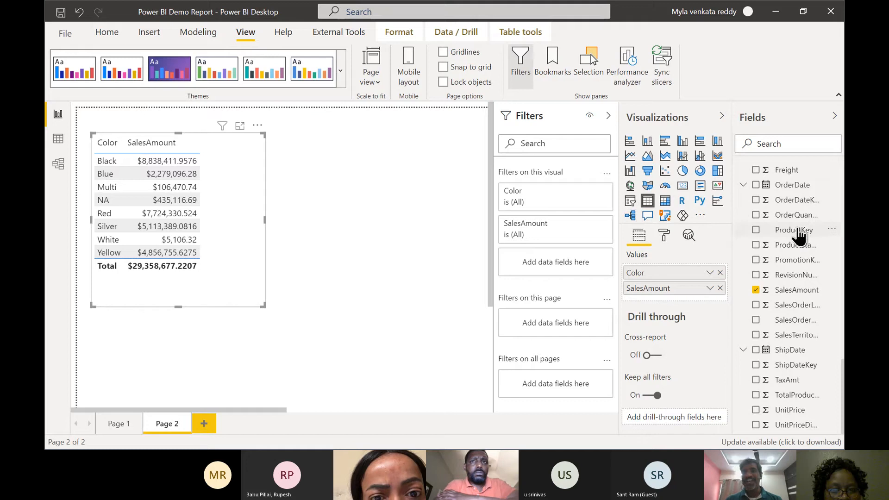
# Create a new measure in the FactInternetSales table and name it Blue_color_sales_revenue.
pyautogui.scroll(6, 800, 234)
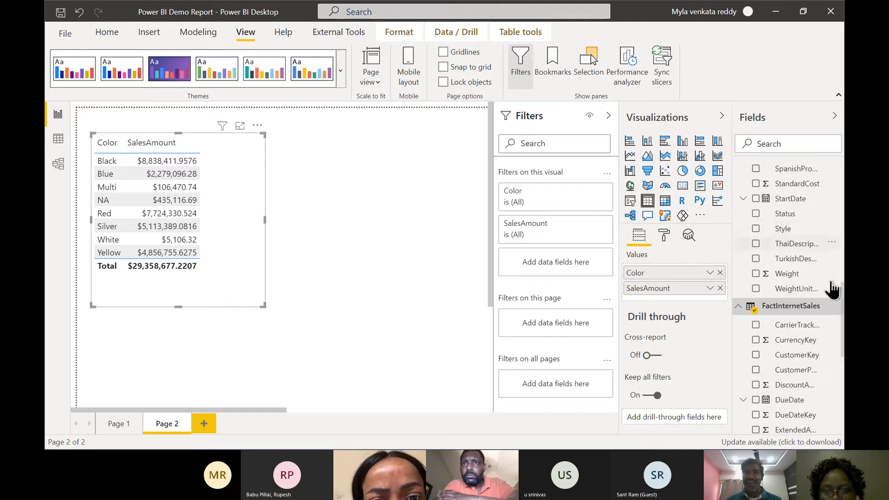
pyautogui.click(835, 307)
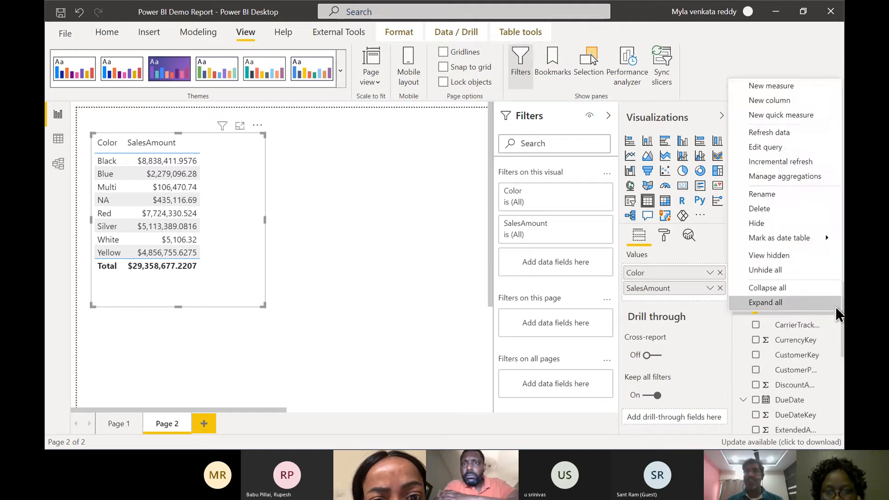
pyautogui.click(772, 90)
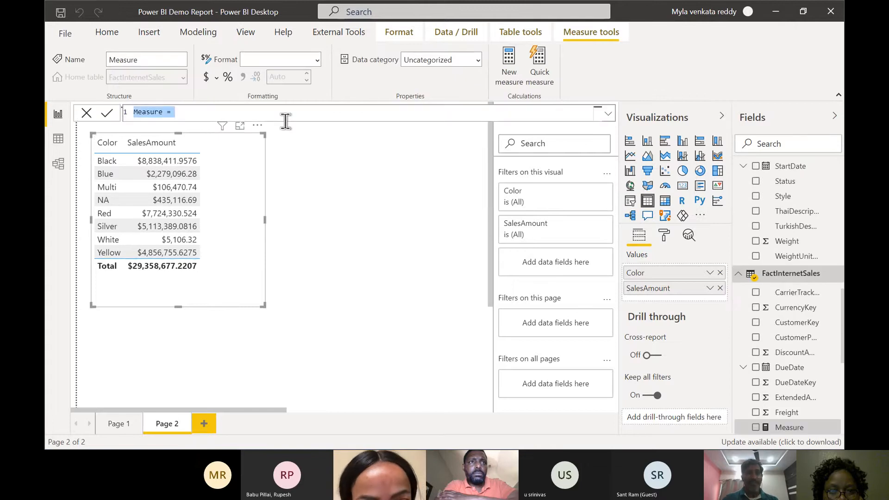
pyautogui.write('Blue')
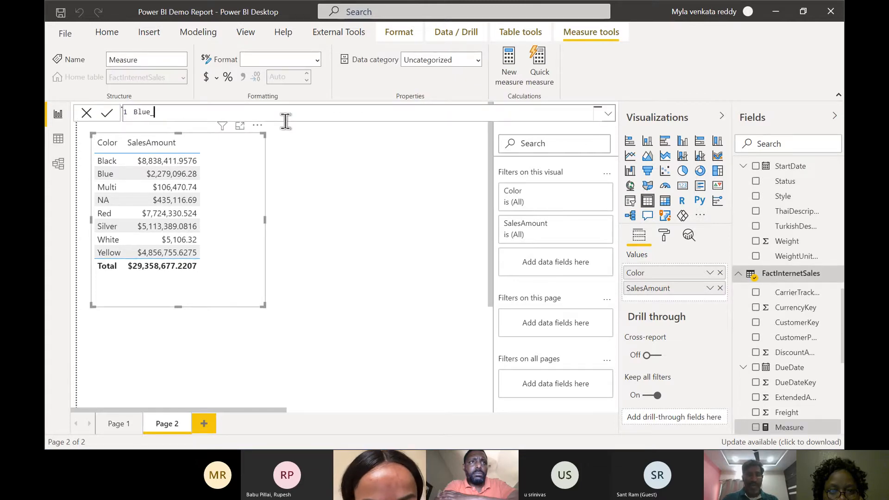
pyautogui.write('_color_s')
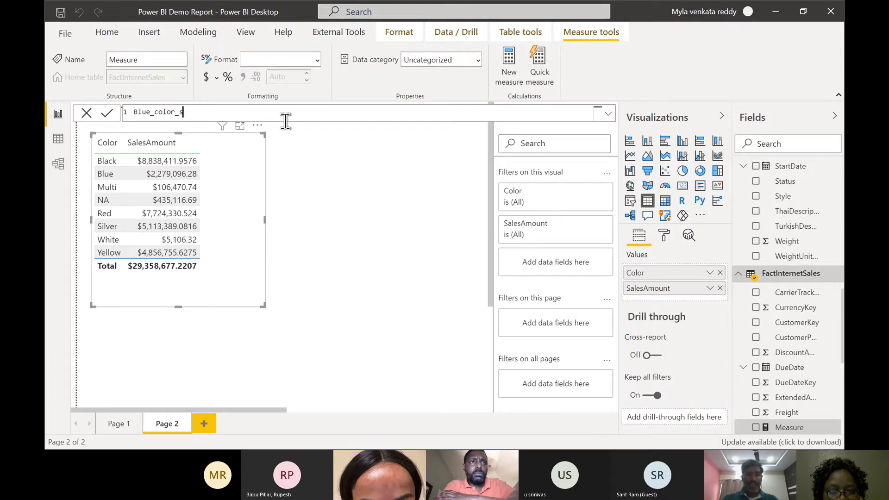
pyautogui.write('ales_revenue ')
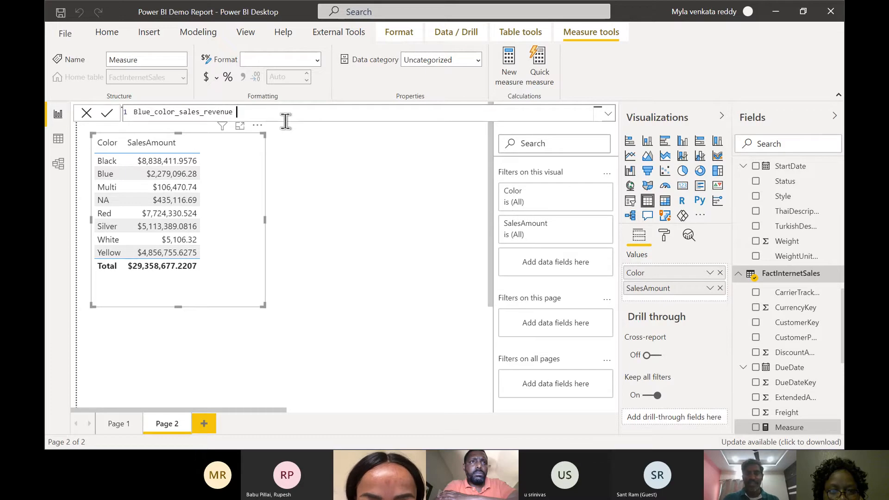
# Begin the measure's formula with CALCULATE, using sum(FactInternetSales[SalesAmount]) as its expression.
pyautogui.write('= CALCULATE(')
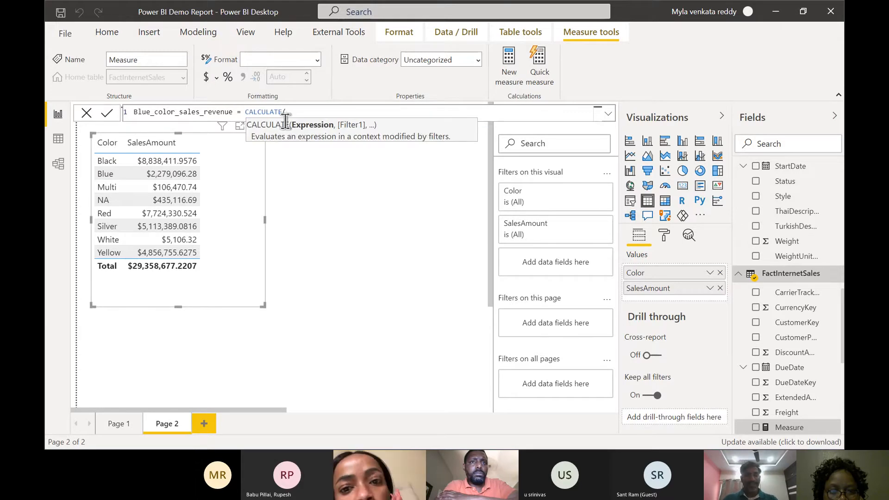
pyautogui.write('sum(')
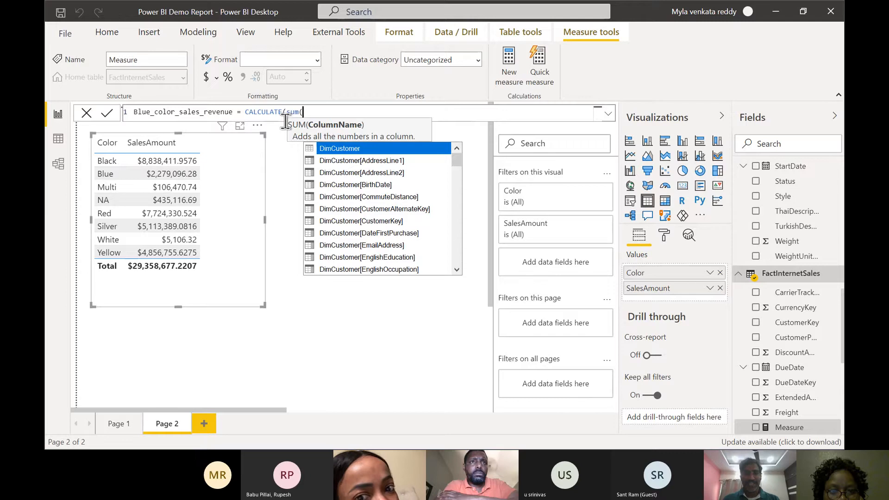
pyautogui.write('sales')
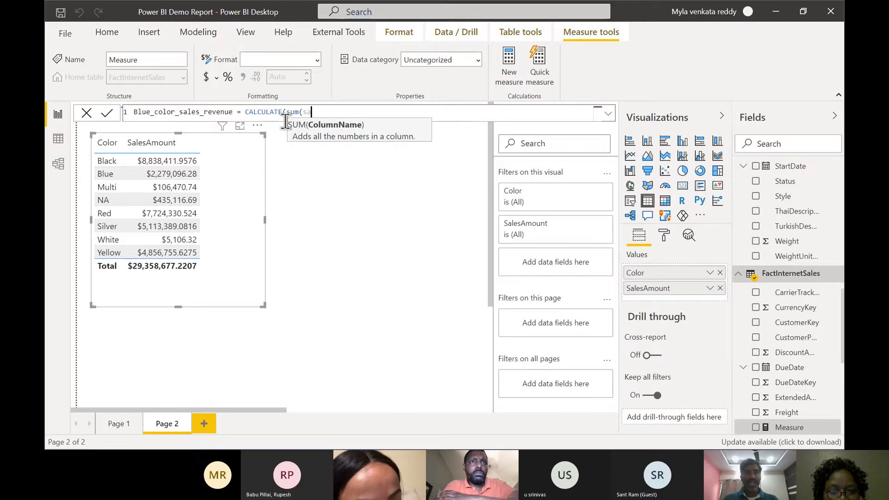
pyautogui.press('Tab')
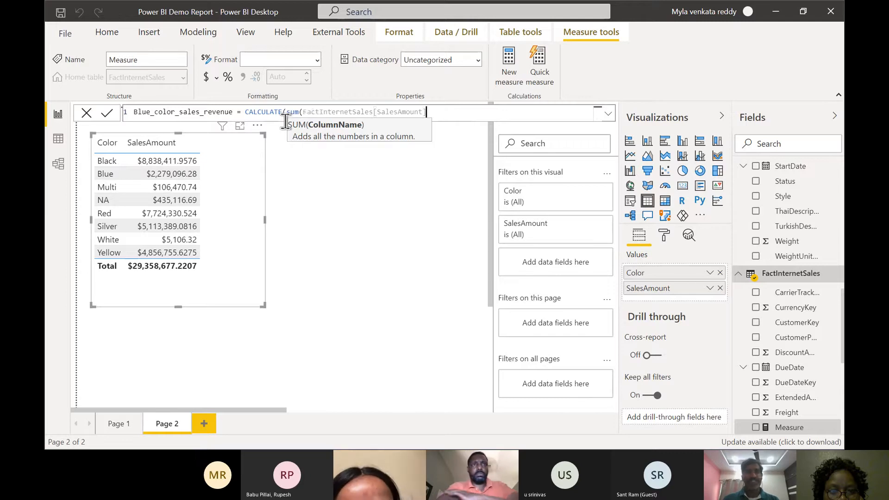
pyautogui.write(')')
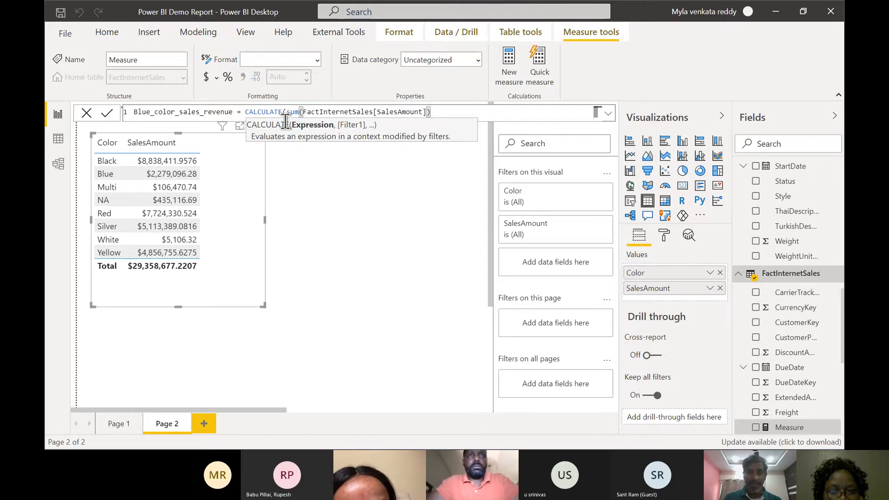
pyautogui.write(',')
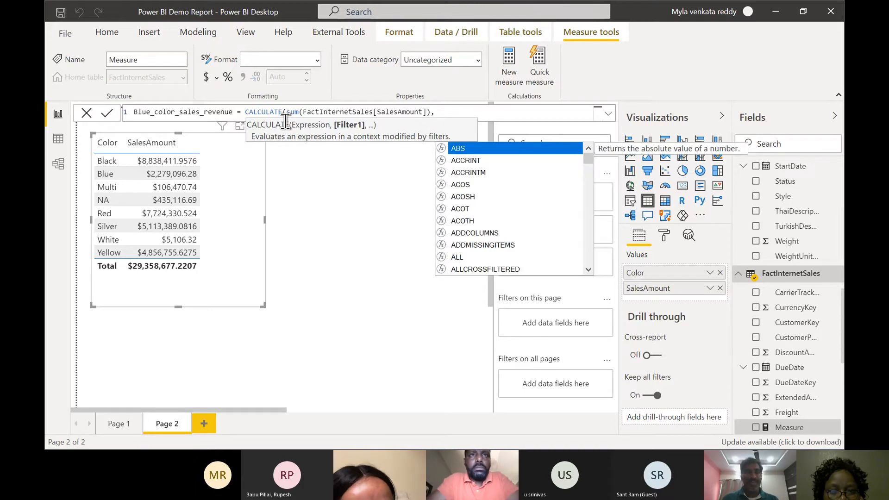
pyautogui.write('prod')
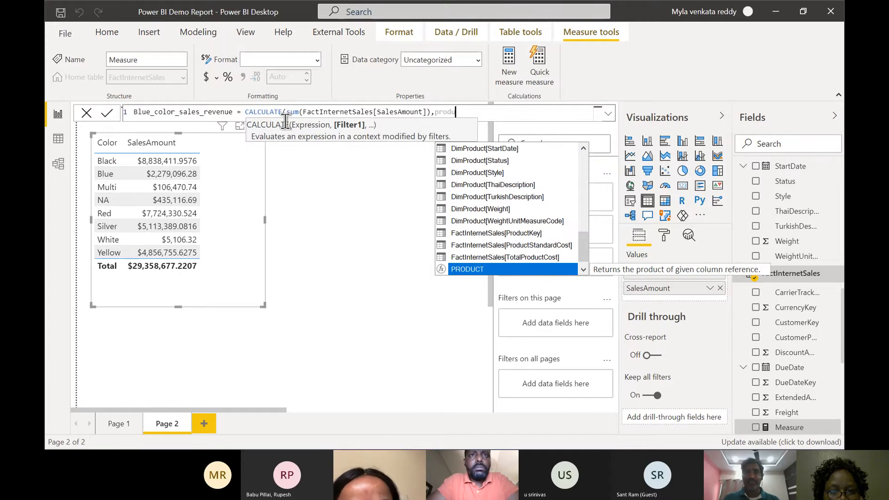
pyautogui.write('u')
pyautogui.press('BackSpace')
pyautogui.press('BackSpace')
pyautogui.press('BackSpace')
pyautogui.press('BackSpace')
pyautogui.press('BackSpace')
# Complete the measure's formula with the filter DimProduct[Color]="Blue" and commit it.
pyautogui.write('colo')
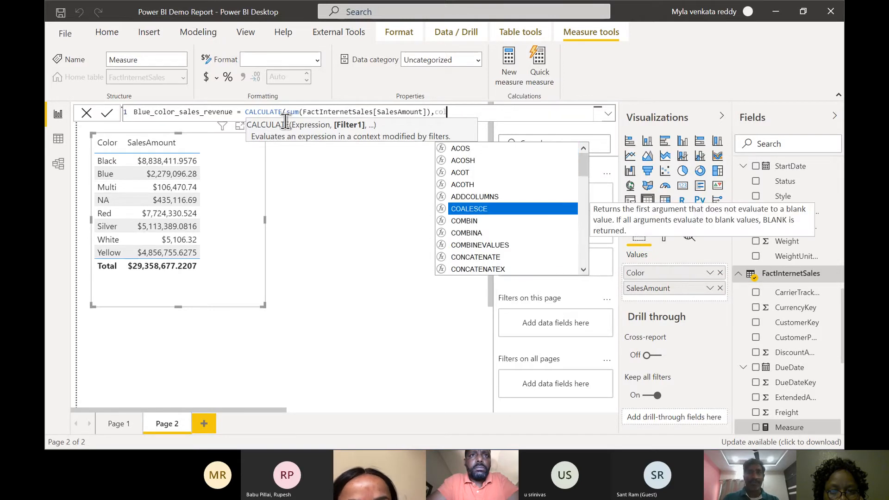
pyautogui.press('Tab')
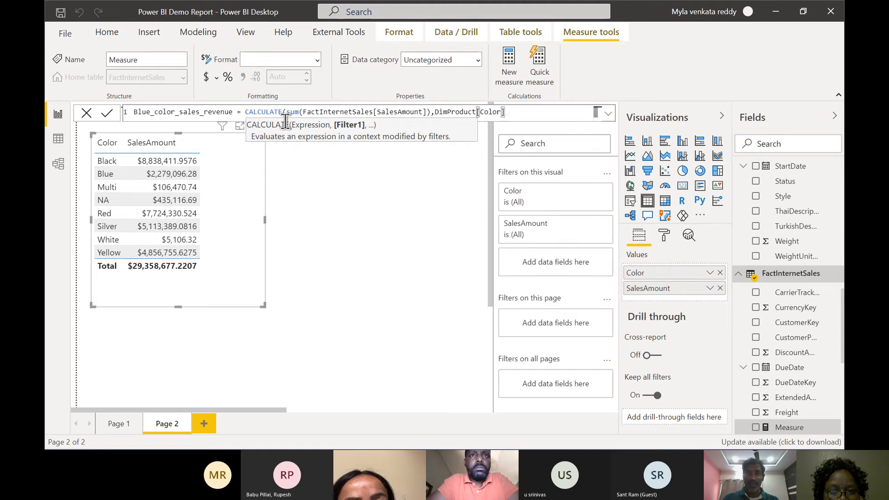
pyautogui.write('="Bl')
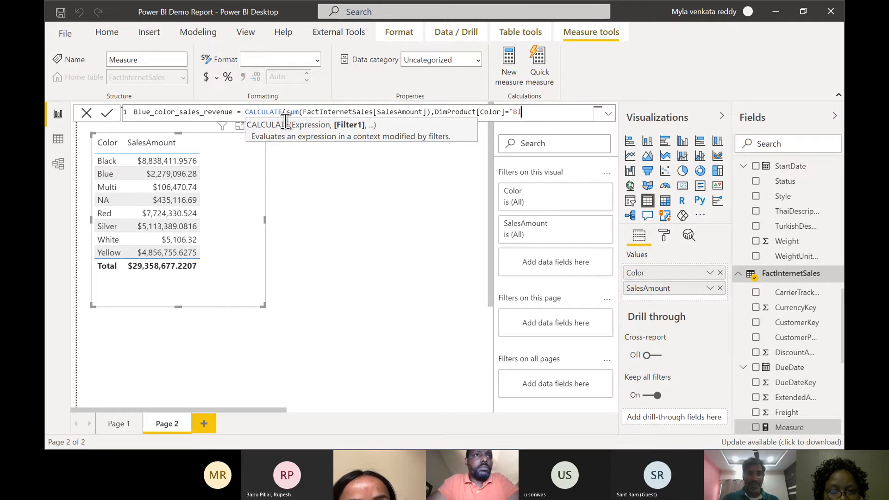
pyautogui.write('ue")')
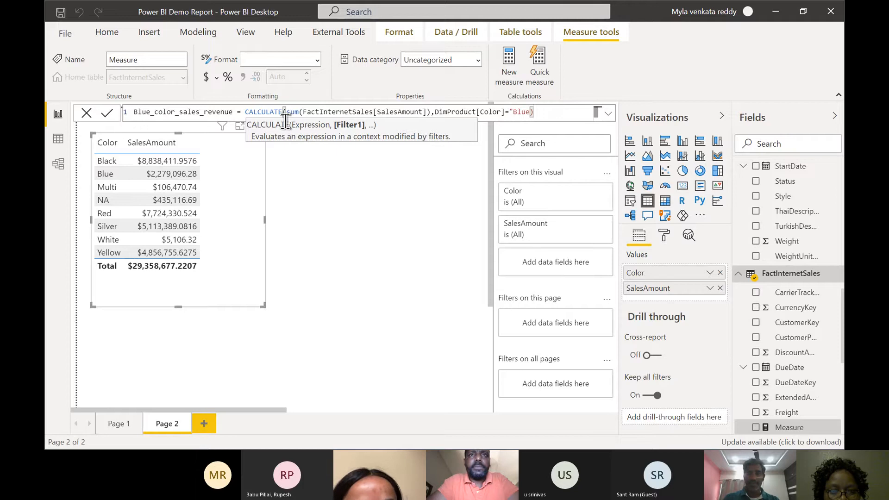
pyautogui.press('BackSpace')
pyautogui.write('")')
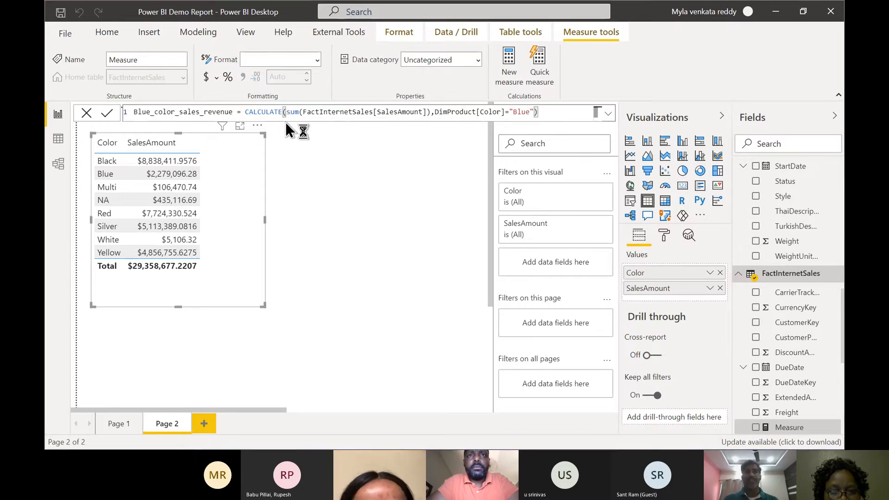
pyautogui.press('Return')
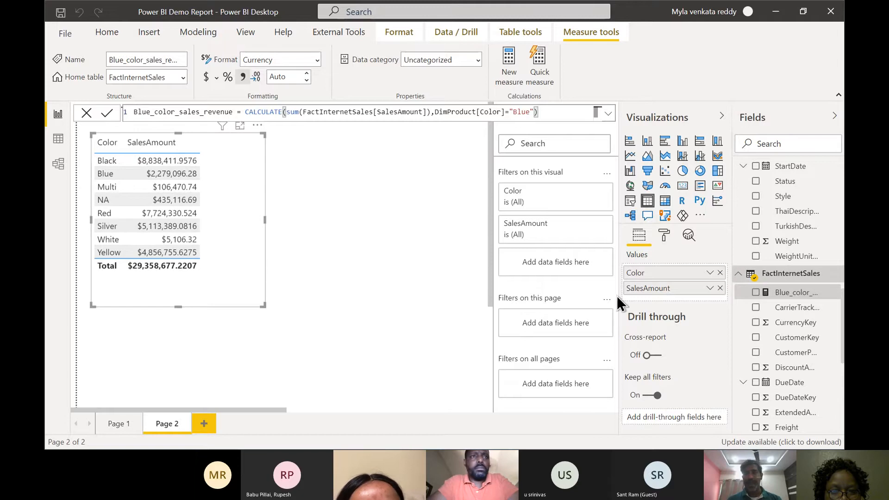
# Add the Blue_color_sales_revenue measure to the table and widen the table to fit all three columns.
pyautogui.click(756, 293)
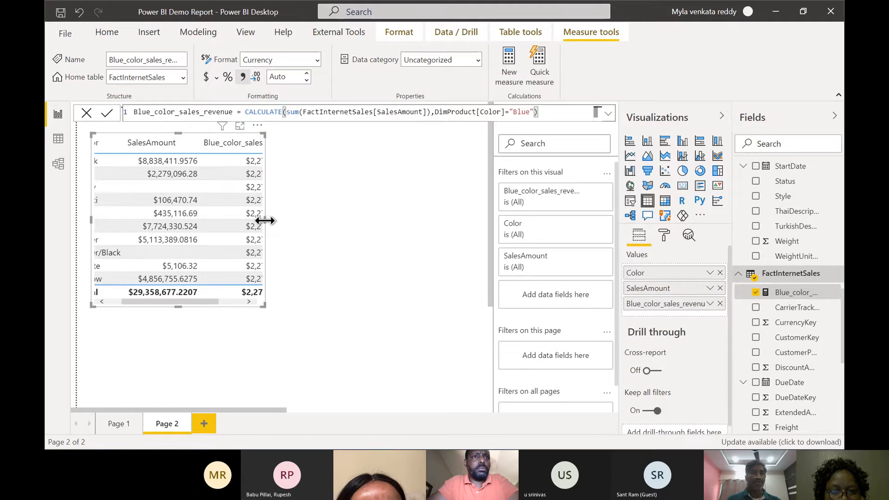
pyautogui.moveTo(266, 221); pyautogui.dragTo(366, 241)
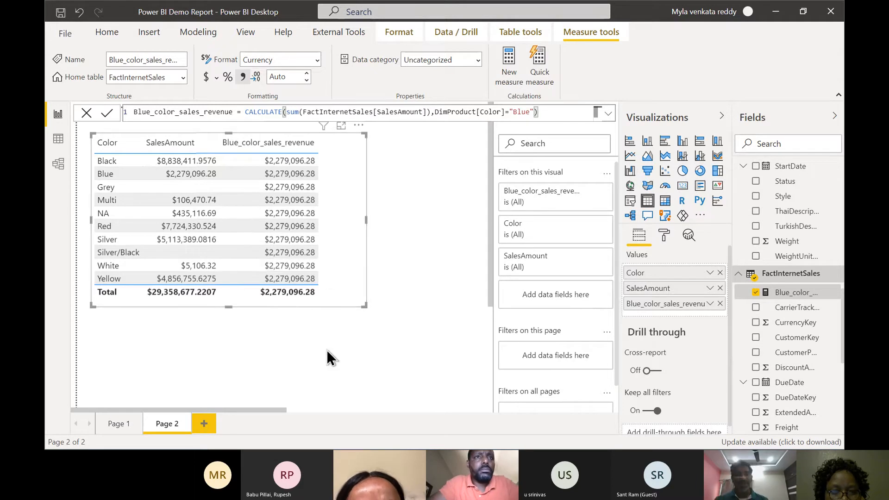
pyautogui.click(405, 302)
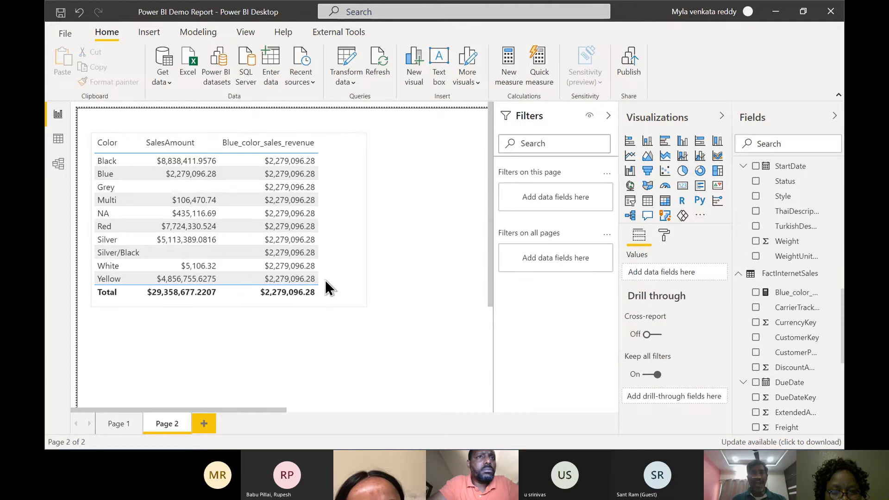
# Add a third report page and place a card visual on it showing SalesAmount from FactInternetSales.
pyautogui.click(207, 423)
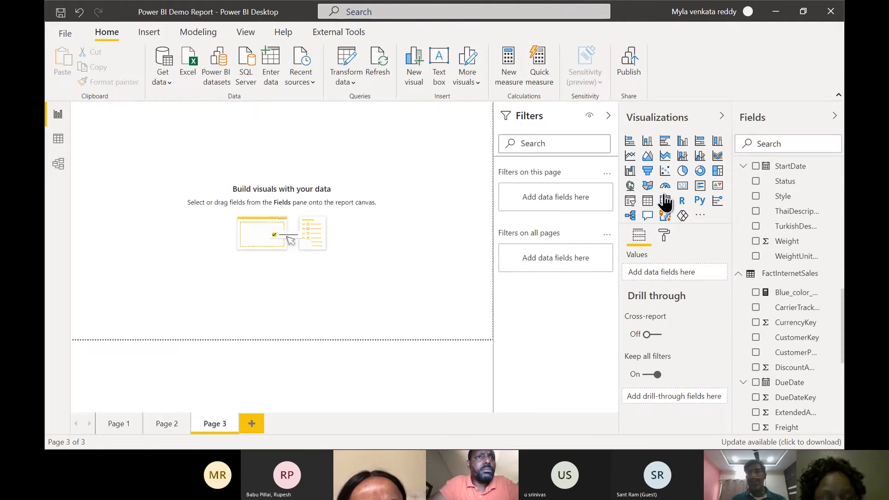
pyautogui.click(682, 185)
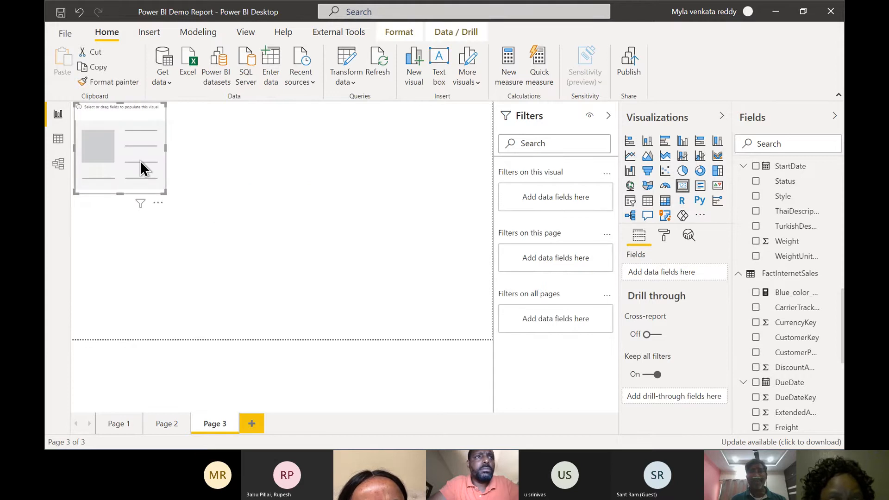
pyautogui.scroll(-5, 759, 340)
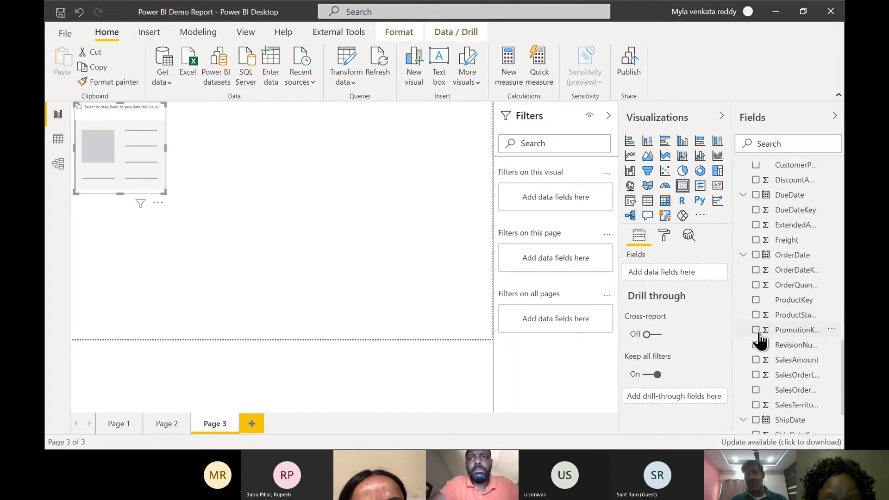
pyautogui.click(756, 360)
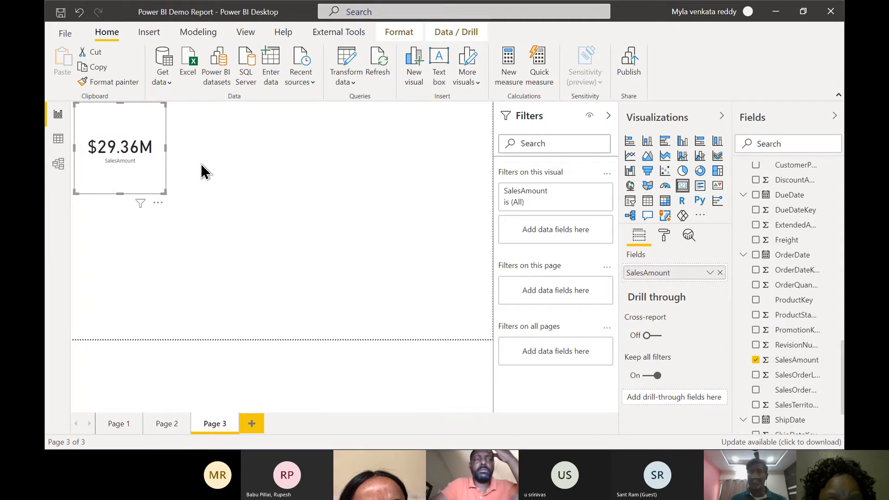
# Add a second card showing Blue_color_sales_revenue and place it to the right of the SalesAmount card.
pyautogui.click(366, 207)
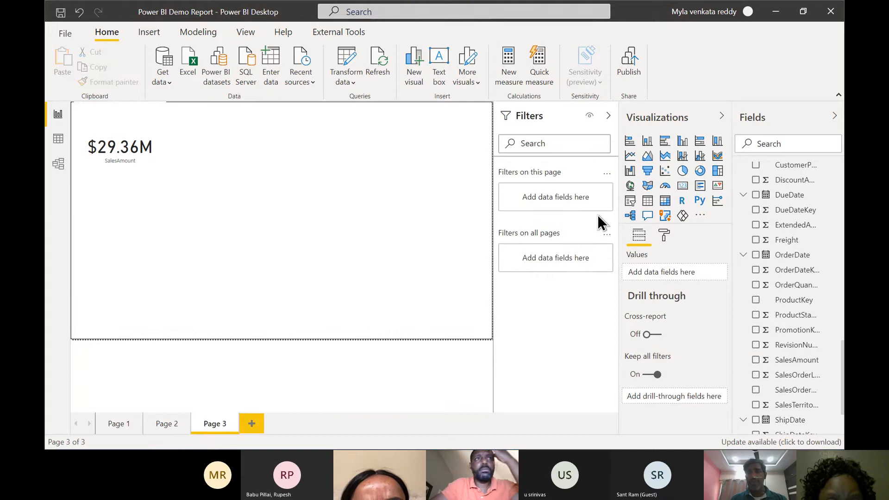
pyautogui.click(682, 194)
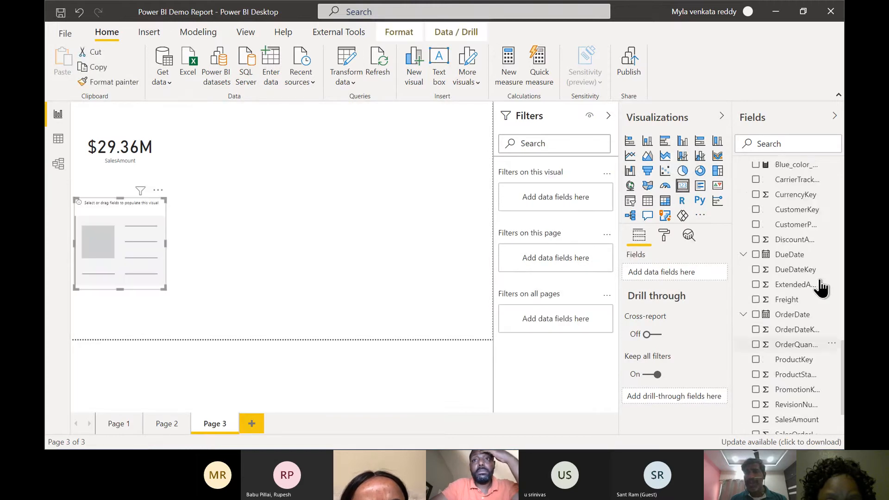
pyautogui.scroll(1, 787, 283)
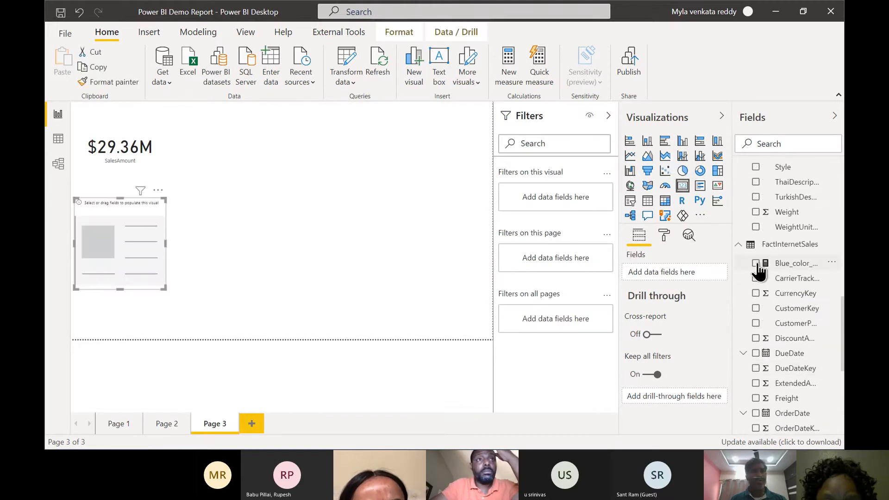
pyautogui.click(756, 263)
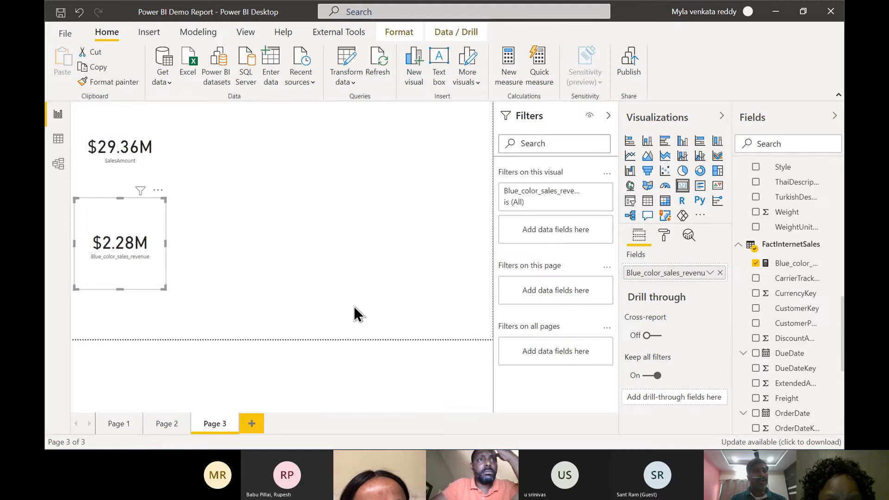
pyautogui.moveTo(130, 217); pyautogui.dragTo(307, 156)
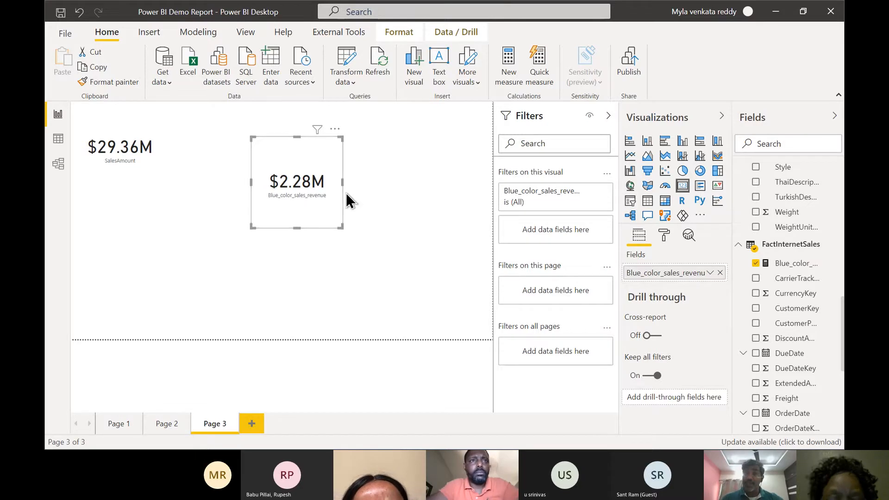
# Display the Blue_color_sales_revenue measure's formula in the expanded formula editor.
pyautogui.click(793, 272)
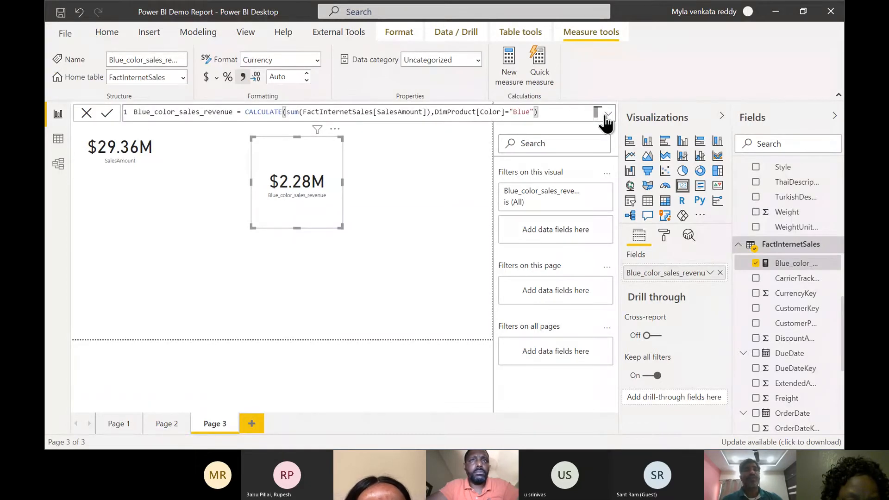
pyautogui.click(607, 114)
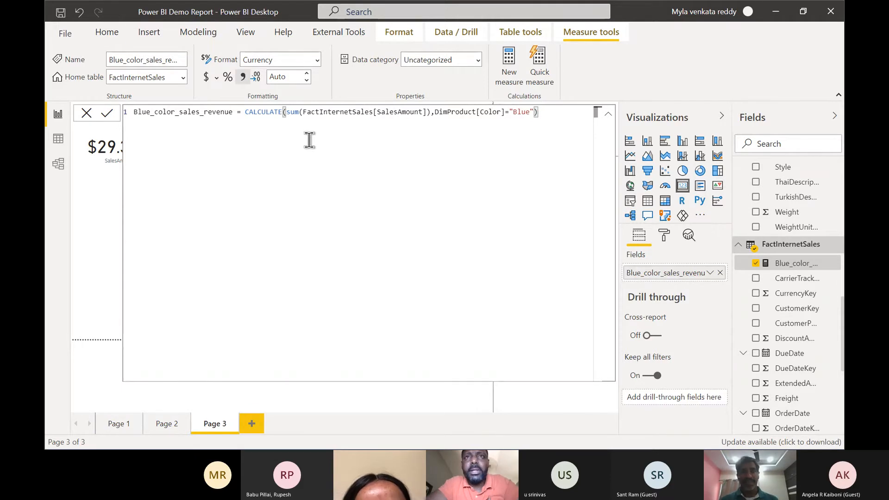
# Switch to the README.md course outline and review the Data Analysis Expressions (DAX) section down to CALCULATE under Filter functions, highlighting both topics.
pyautogui.hotkey('alt', 'Tab')
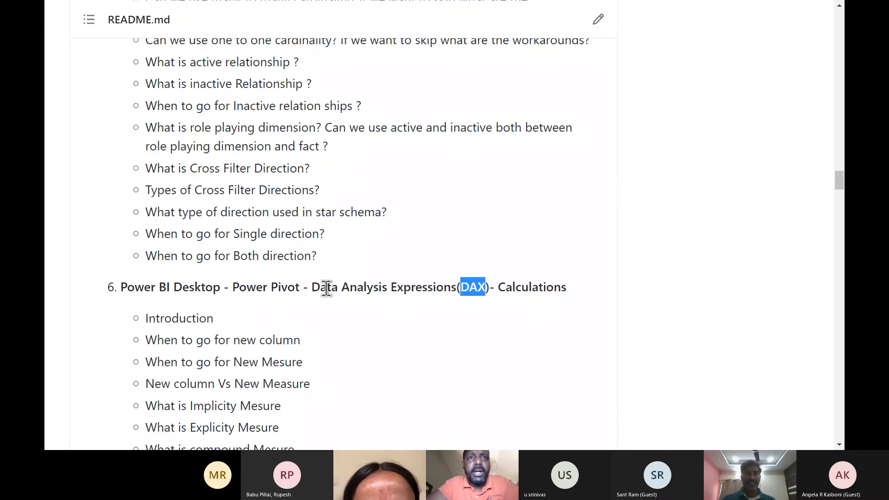
pyautogui.moveTo(312, 290); pyautogui.dragTo(484, 290)
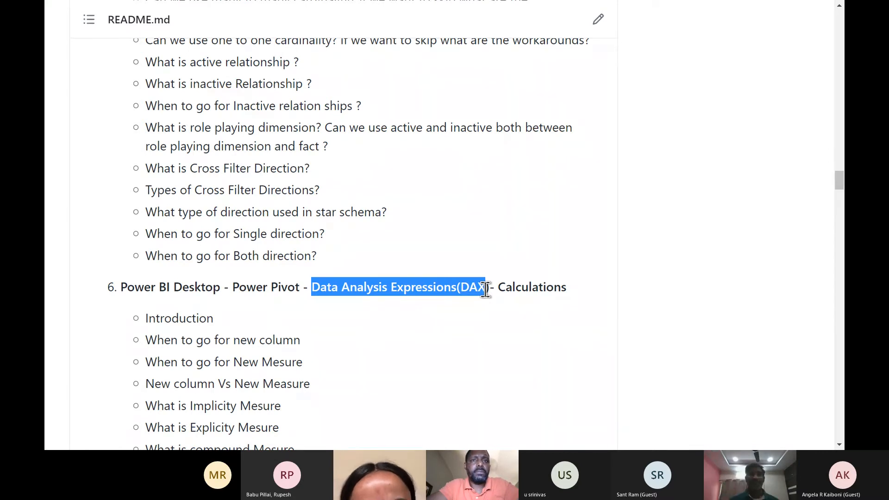
pyautogui.scroll(-2, 486, 289)
pyautogui.scroll(-3, 485, 289)
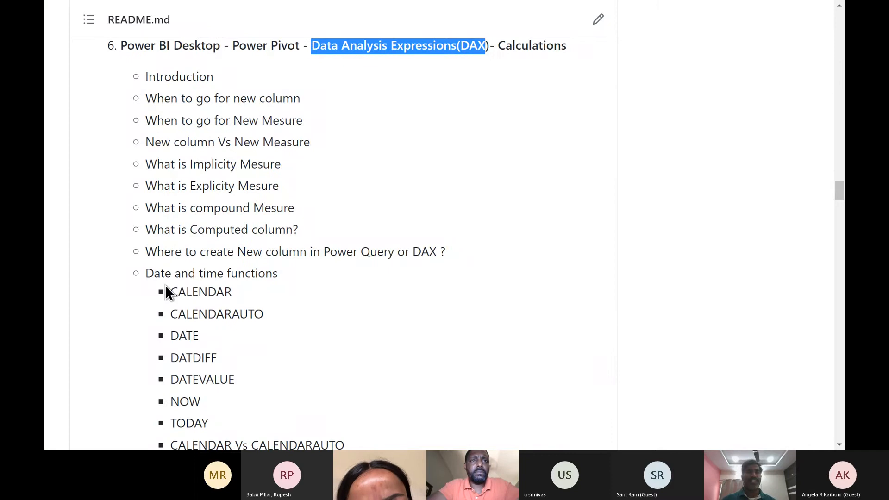
pyautogui.scroll(-3, 245, 287)
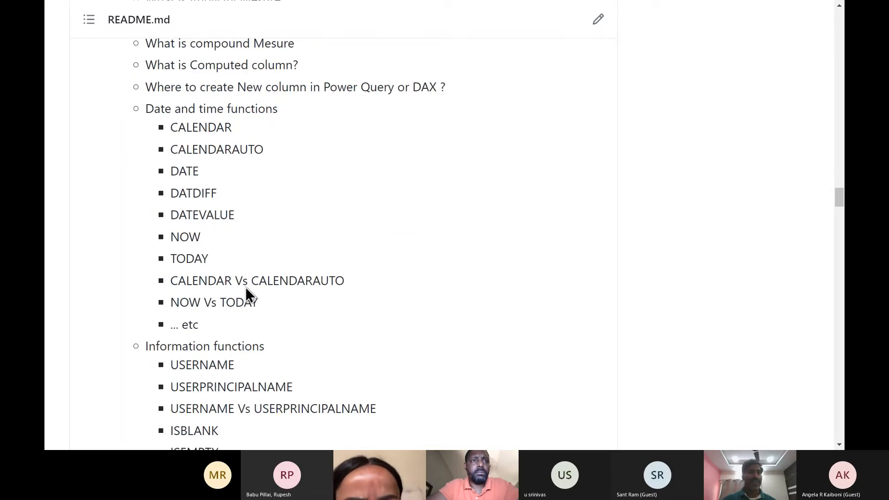
pyautogui.scroll(-10, 278, 273)
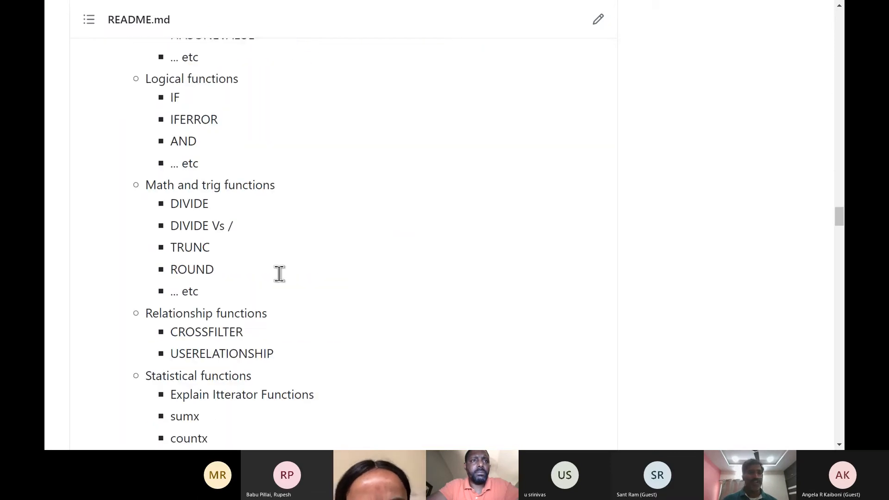
pyautogui.scroll(-6, 279, 274)
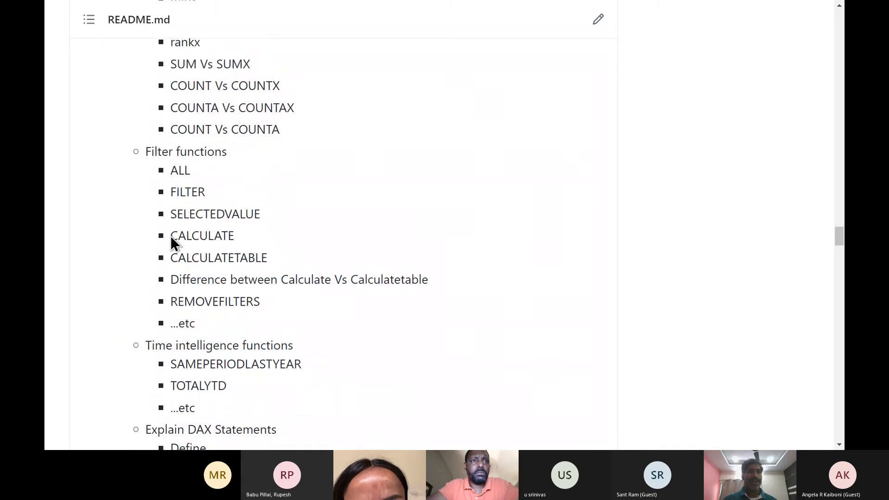
pyautogui.moveTo(171, 236); pyautogui.dragTo(236, 241)
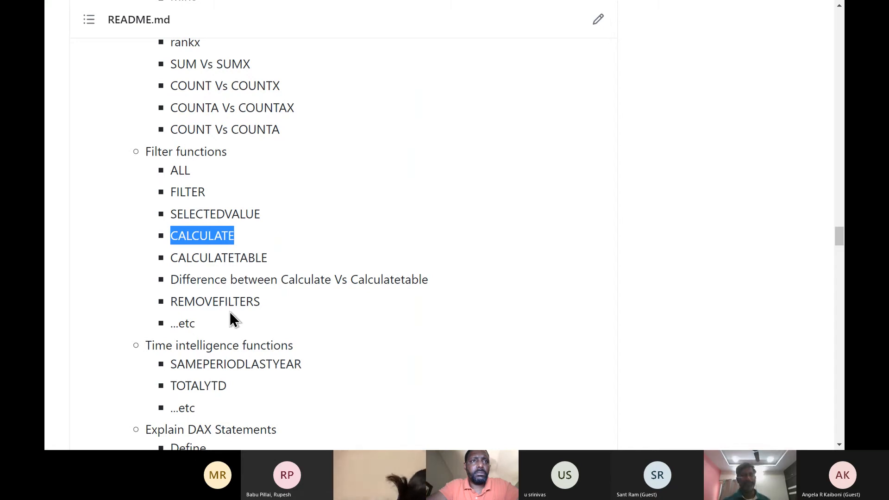
# Review the outline's DAX Studio section, highlighting its heading and the first example query, and dismiss the OneDrive sign-in message.
pyautogui.scroll(-6, 229, 312)
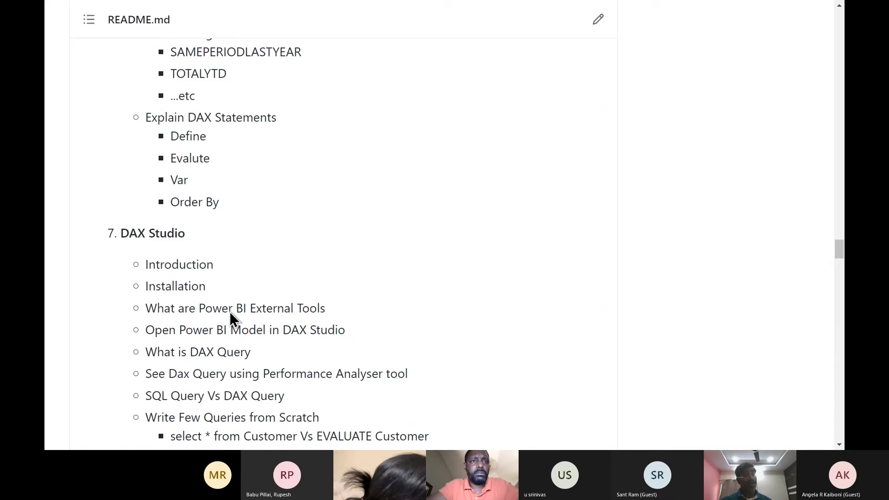
pyautogui.scroll(-2, 230, 312)
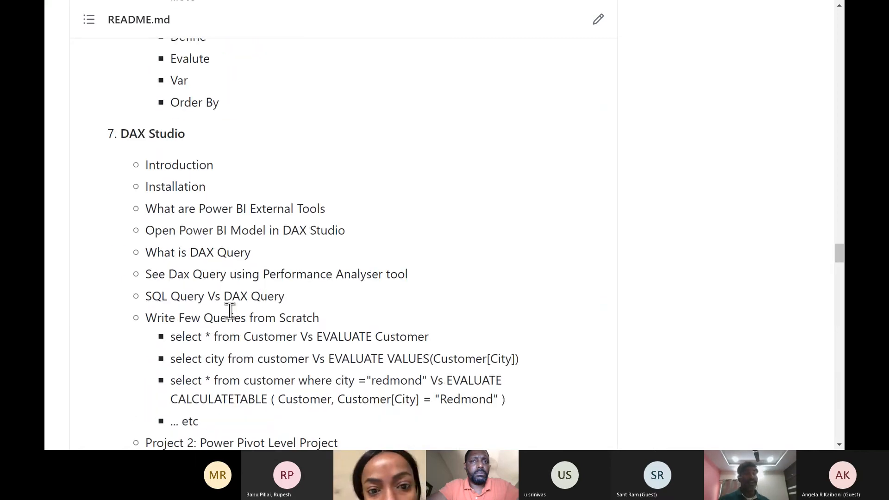
pyautogui.scroll(-1, 229, 312)
pyautogui.moveTo(121, 103); pyautogui.dragTo(185, 102)
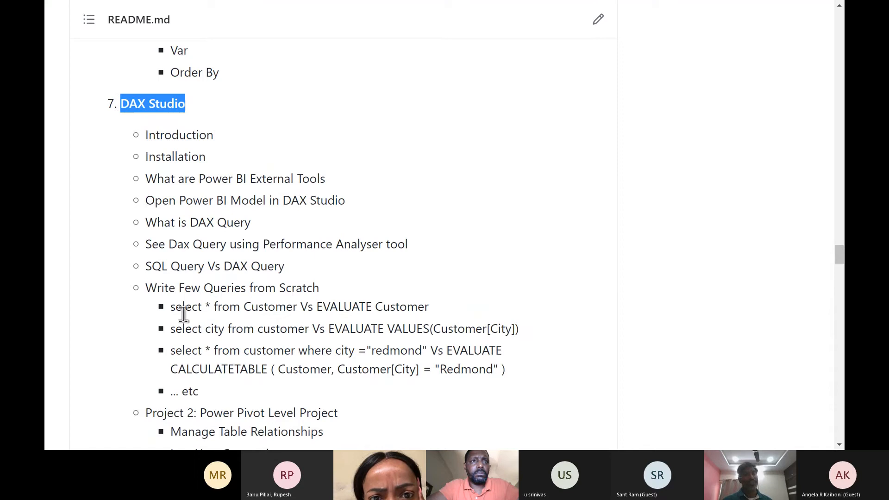
pyautogui.moveTo(176, 307); pyautogui.dragTo(403, 312)
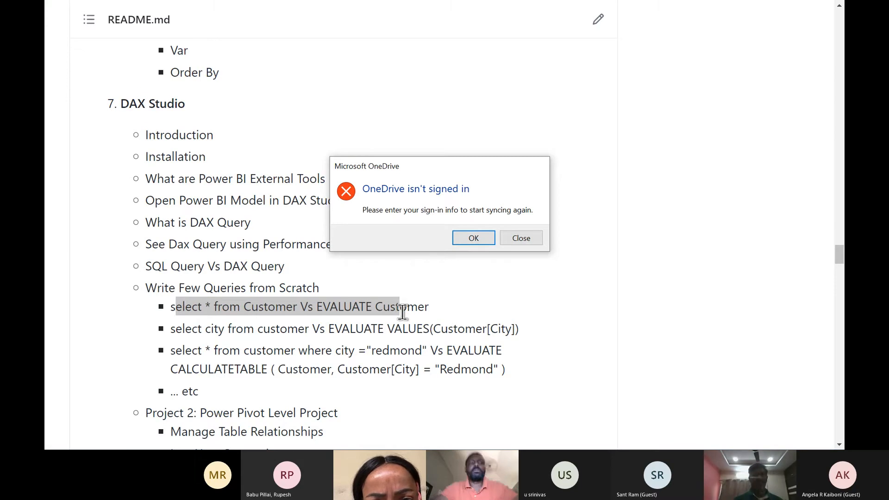
pyautogui.click(530, 242)
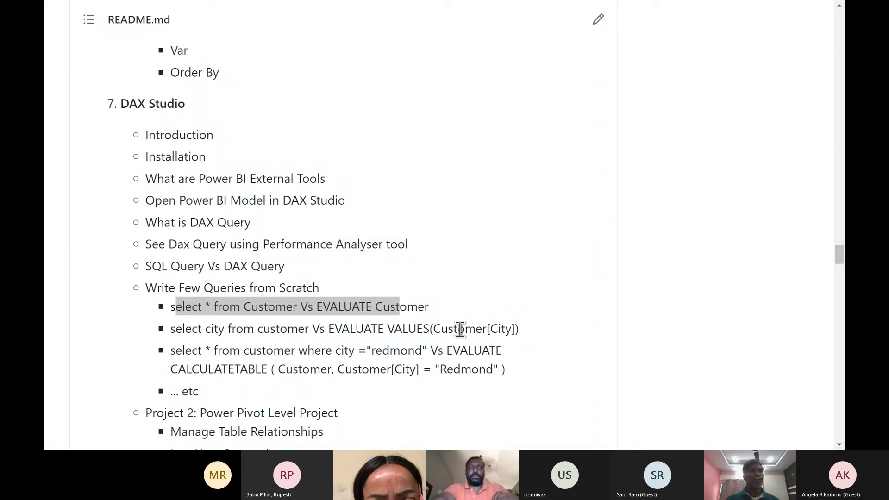
pyautogui.scroll(2, 460, 330)
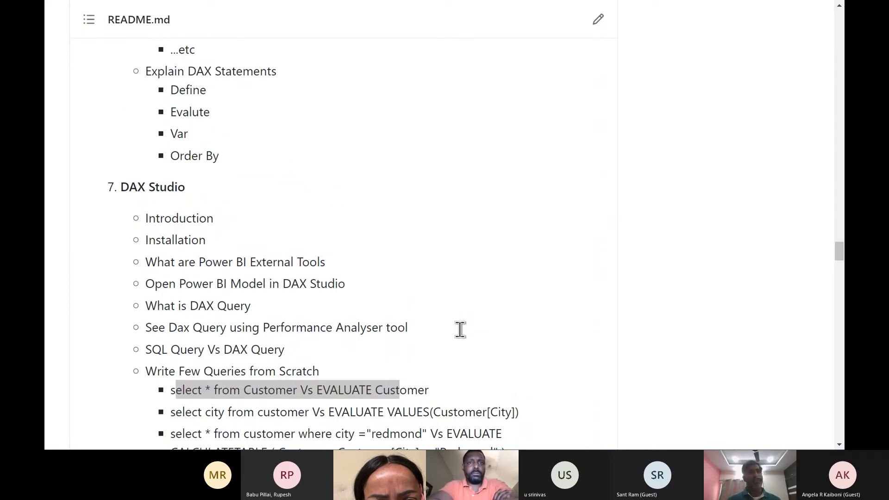
pyautogui.moveTo(121, 187); pyautogui.dragTo(151, 190)
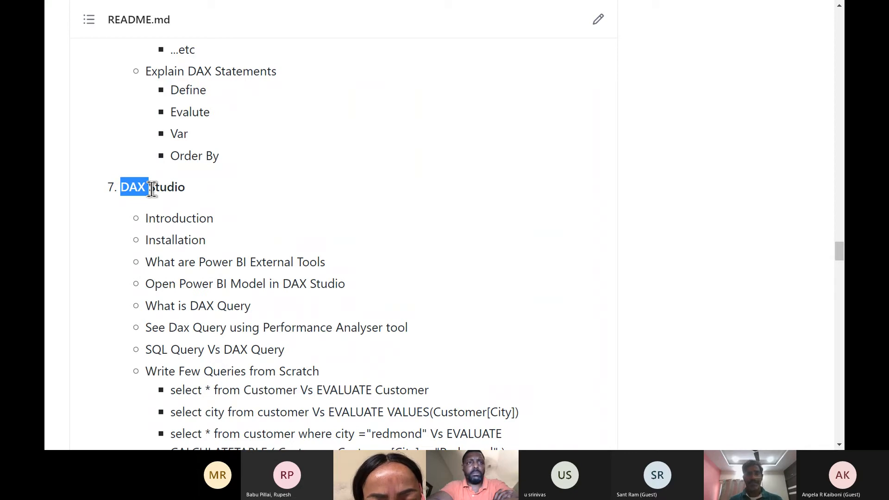
# Examine the README.md outline's section 8 on Power View reports and visualization, highlighting its heading.
pyautogui.hotkey('alt', 'Tab')
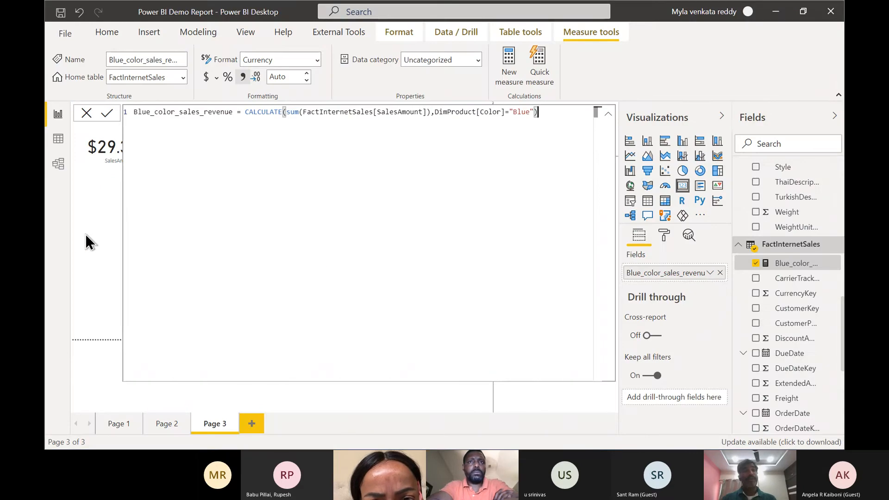
pyautogui.hotkey('alt', 'Tab')
pyautogui.scroll(-10, 240, 264)
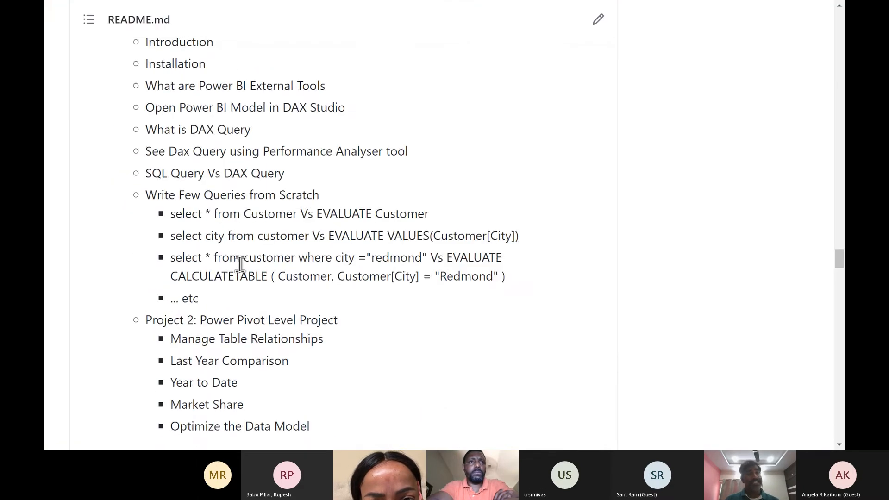
pyautogui.scroll(-1, 240, 264)
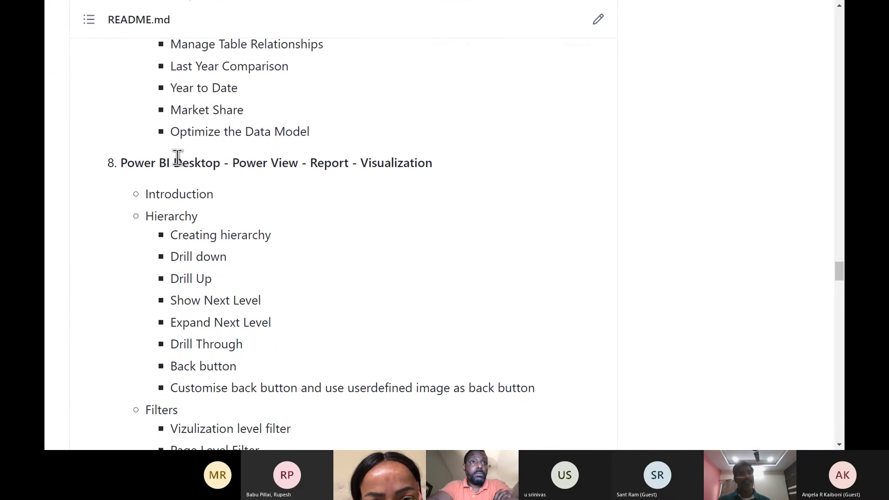
pyautogui.moveTo(126, 163); pyautogui.dragTo(432, 163)
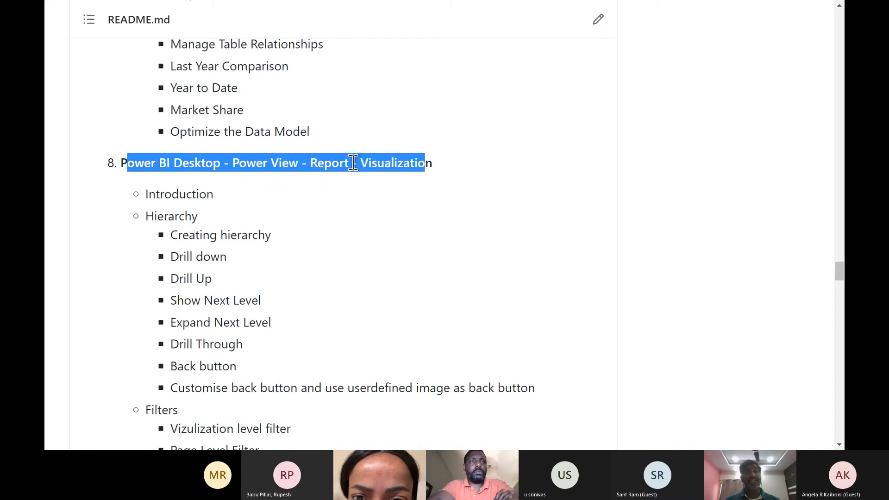
pyautogui.doubleClick(326, 163)
# Switch back to Power BI Desktop, collapse the expanded measure formula and view the table on Page 2.
pyautogui.hotkey('alt', 'Tab')
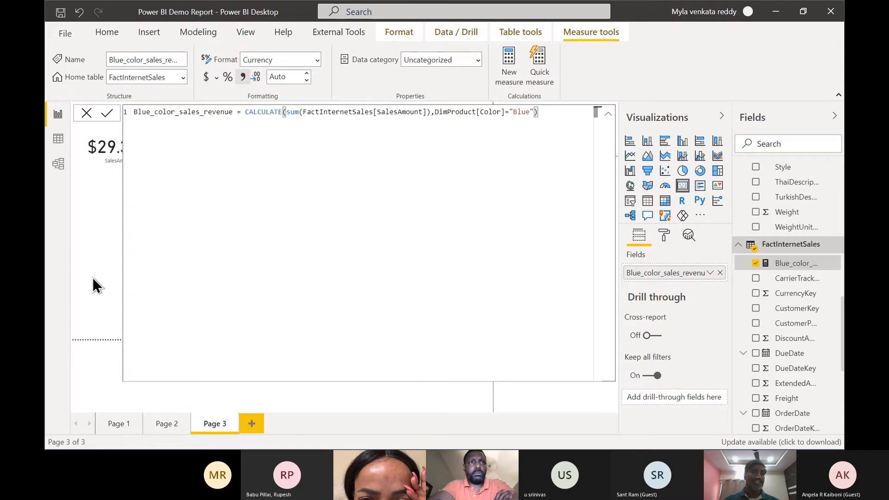
pyautogui.click(608, 114)
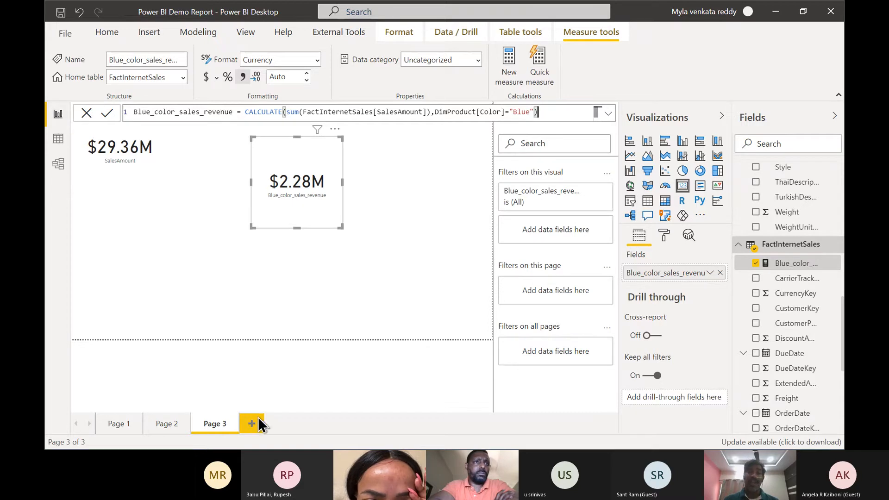
pyautogui.click(170, 422)
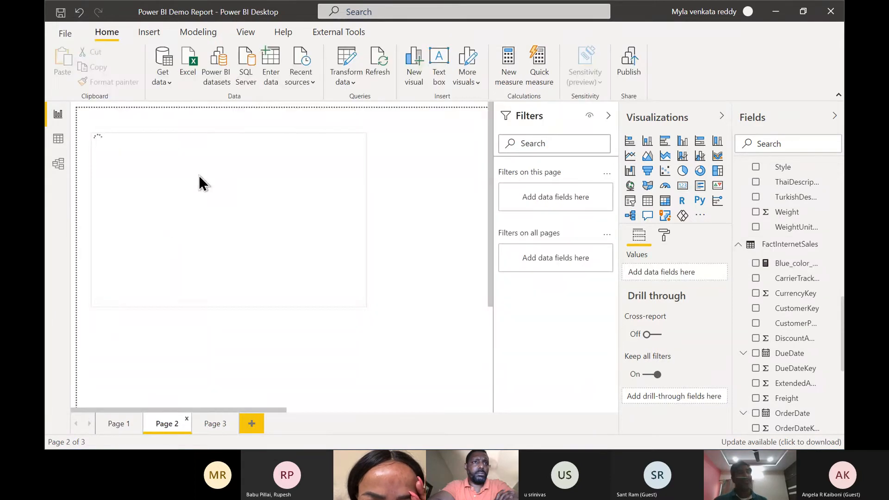
# On Page 1, insert a table visual listing EnglishProductName from DimProduct.
pyautogui.click(118, 424)
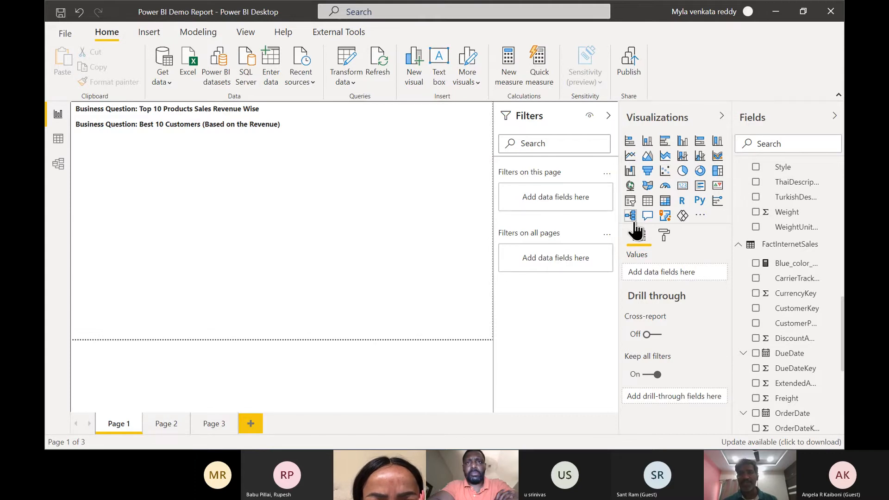
pyautogui.click(647, 200)
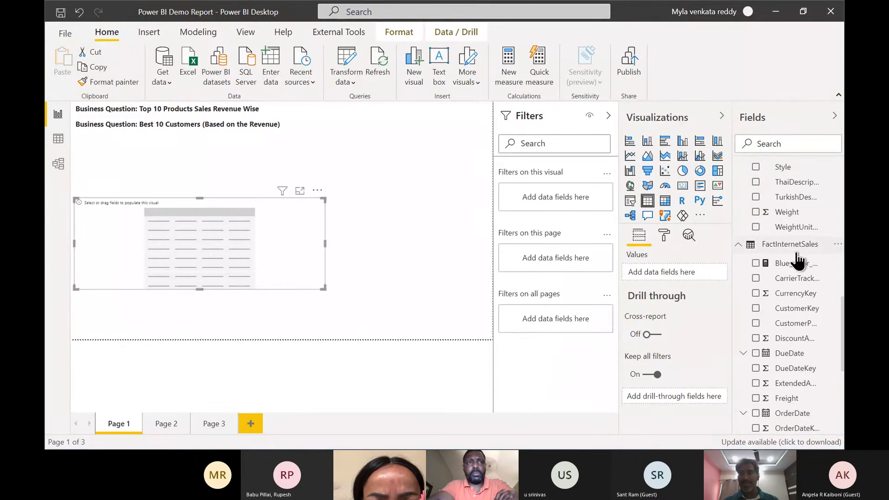
pyautogui.scroll(1, 795, 259)
pyautogui.scroll(7, 798, 260)
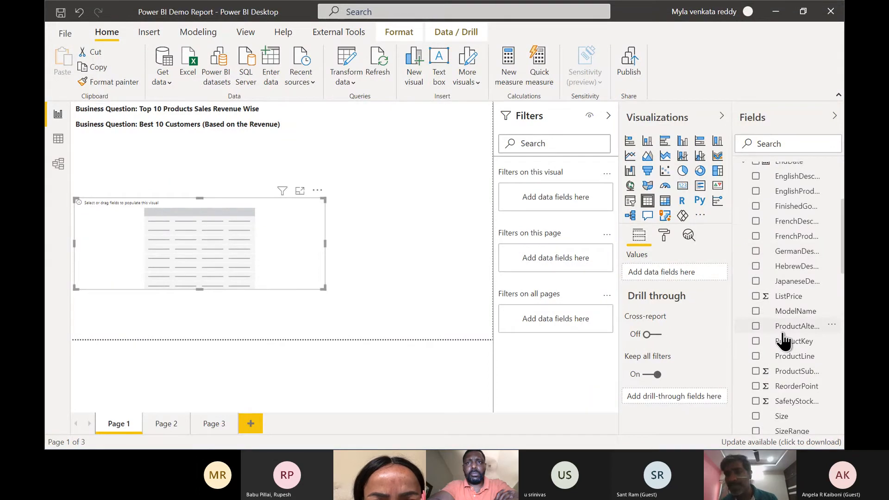
pyautogui.scroll(1, 783, 341)
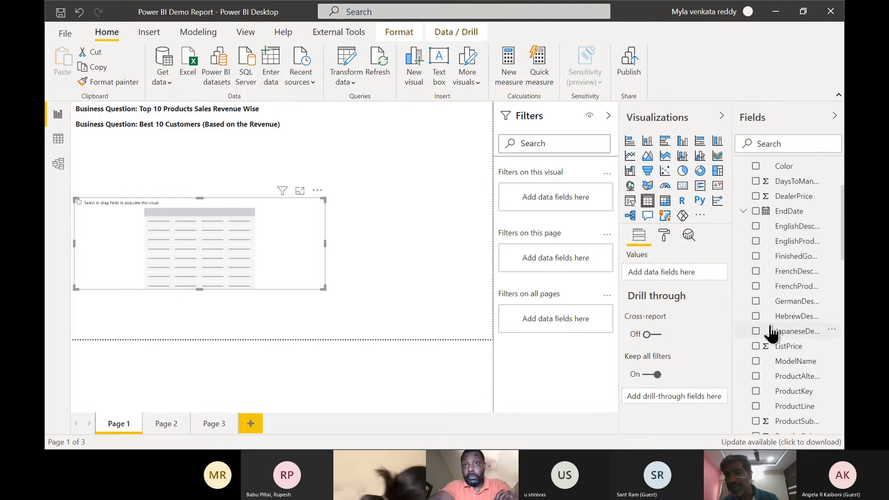
pyautogui.scroll(-1, 771, 332)
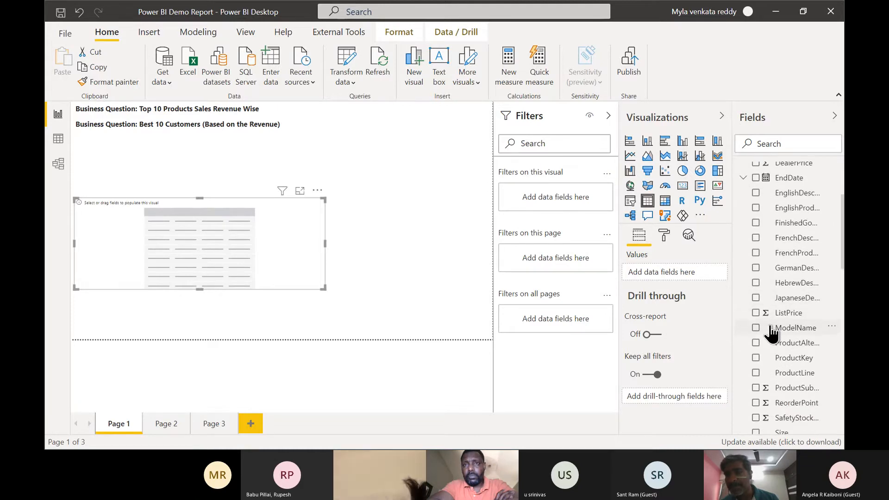
pyautogui.click(756, 209)
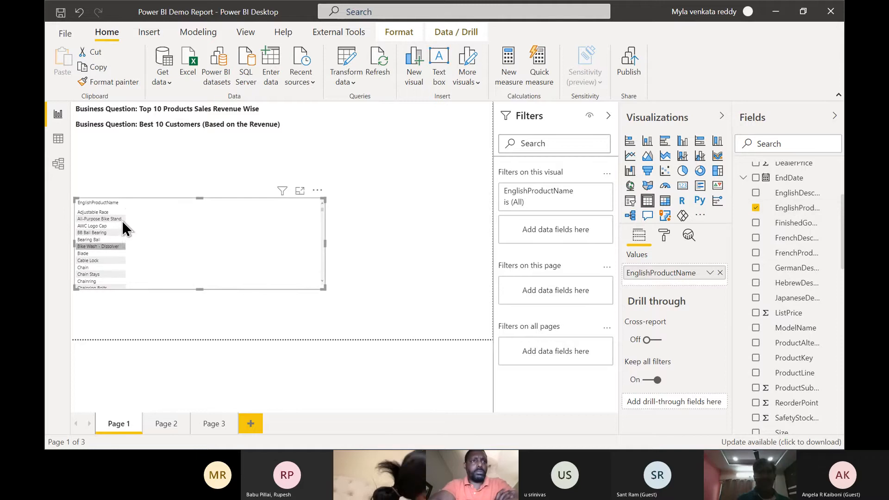
# Add SalesAmount from FactInternetSales to the product table and extend the visual down to the page's lower edge.
pyautogui.scroll(-6, 794, 301)
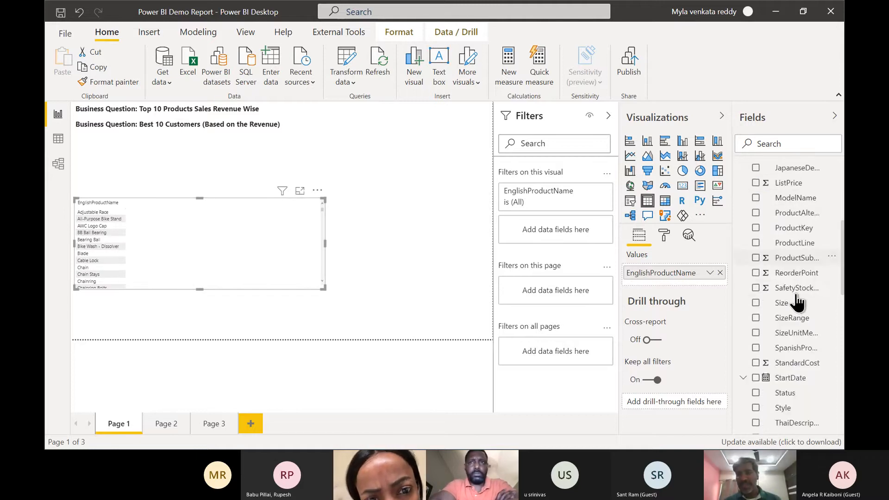
pyautogui.scroll(-7, 797, 302)
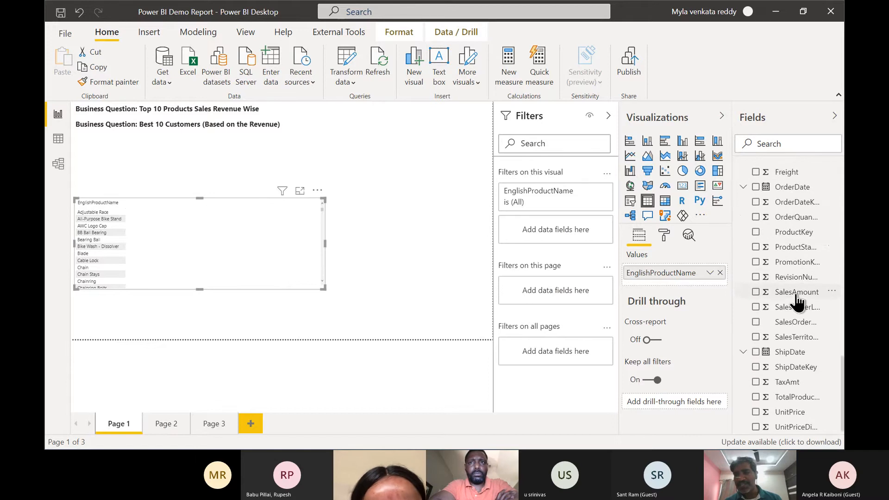
pyautogui.click(756, 289)
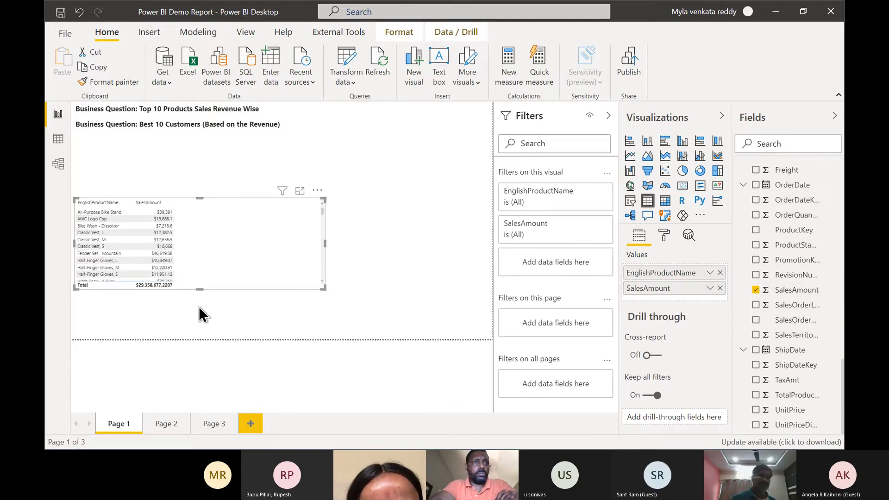
pyautogui.moveTo(200, 288); pyautogui.dragTo(196, 334)
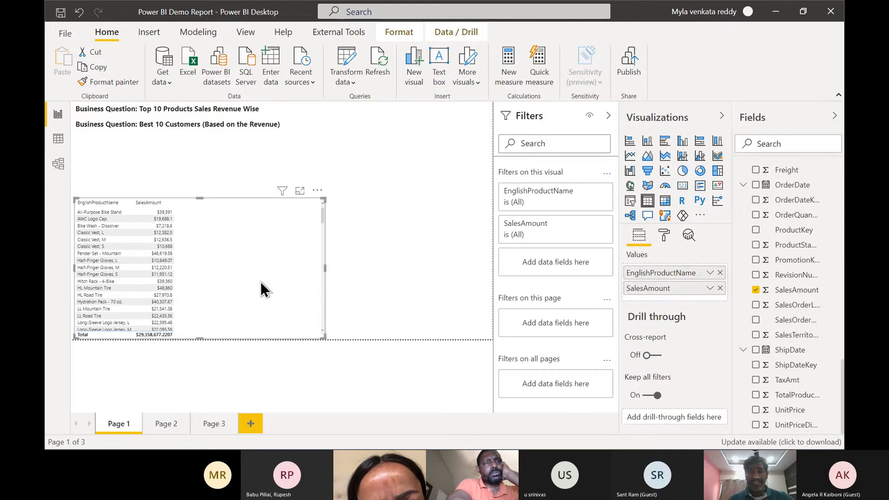
# Apply a Top N filter to EnglishProductName that shows the top 10 items by SalesAmount.
pyautogui.moveTo(558, 206)
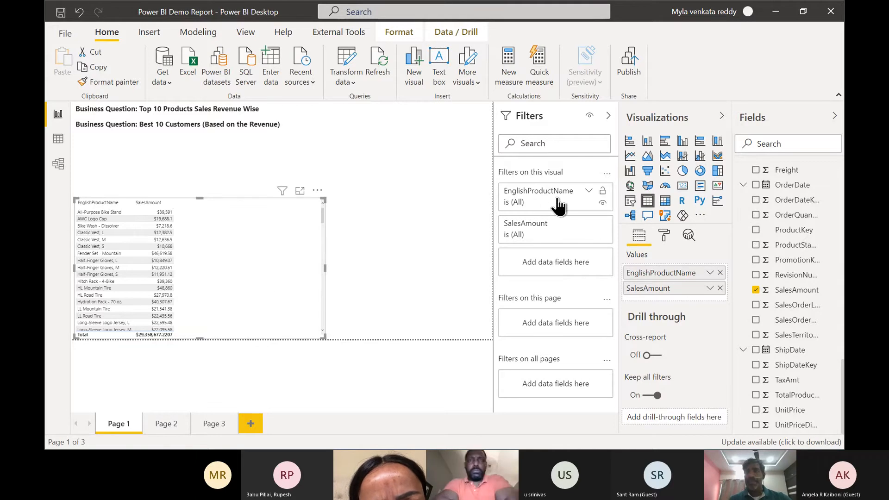
pyautogui.click(589, 192)
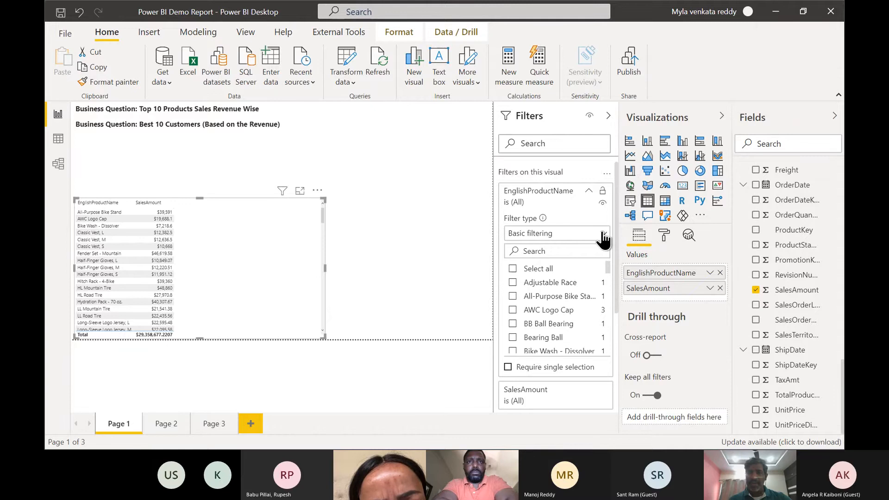
pyautogui.click(603, 234)
pyautogui.click(524, 281)
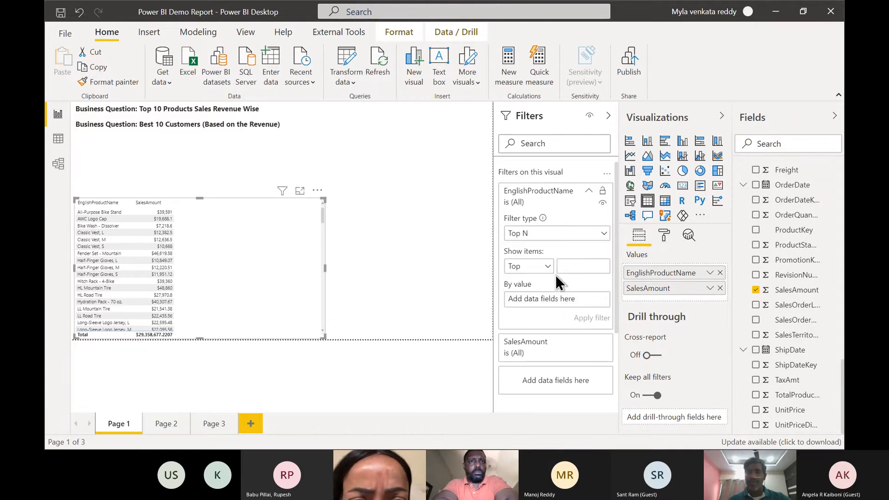
pyautogui.click(571, 268)
pyautogui.write('1')
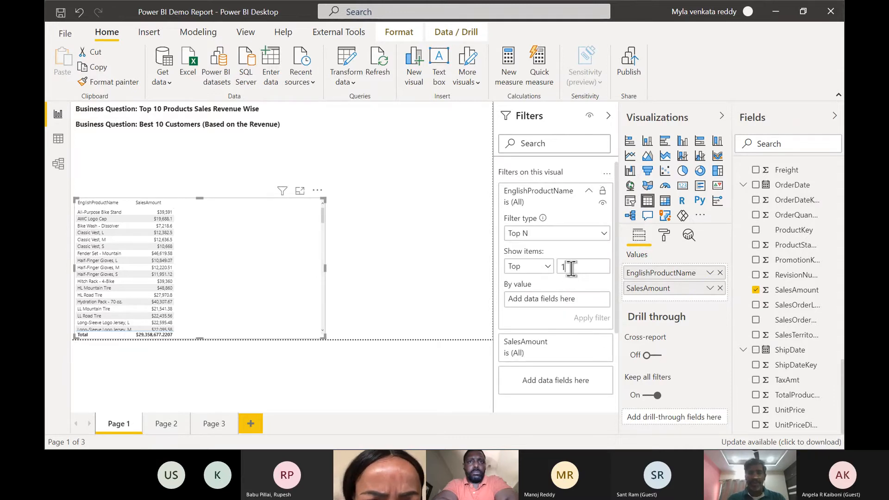
pyautogui.write('0')
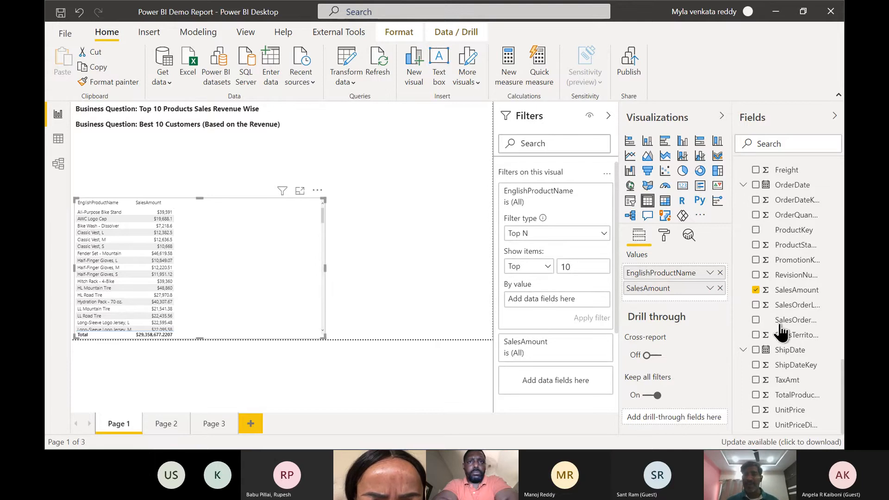
pyautogui.moveTo(797, 297); pyautogui.dragTo(576, 305)
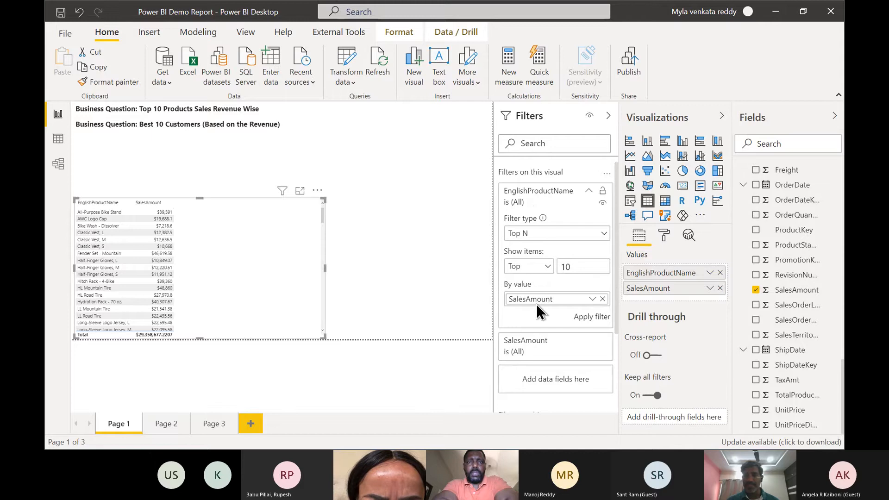
pyautogui.click(583, 320)
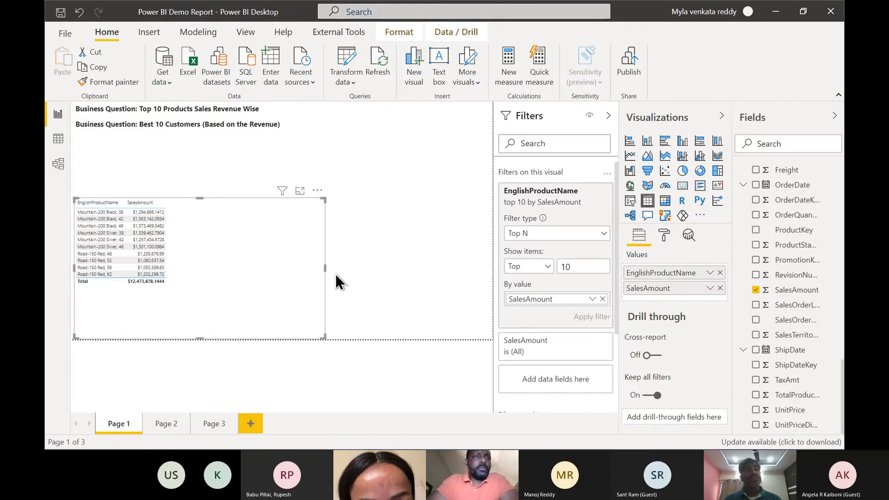
# Fit the top-10 products table closer around its rows beneath the business questions, with the page view set to Actual size.
pyautogui.moveTo(325, 268); pyautogui.dragTo(218, 259)
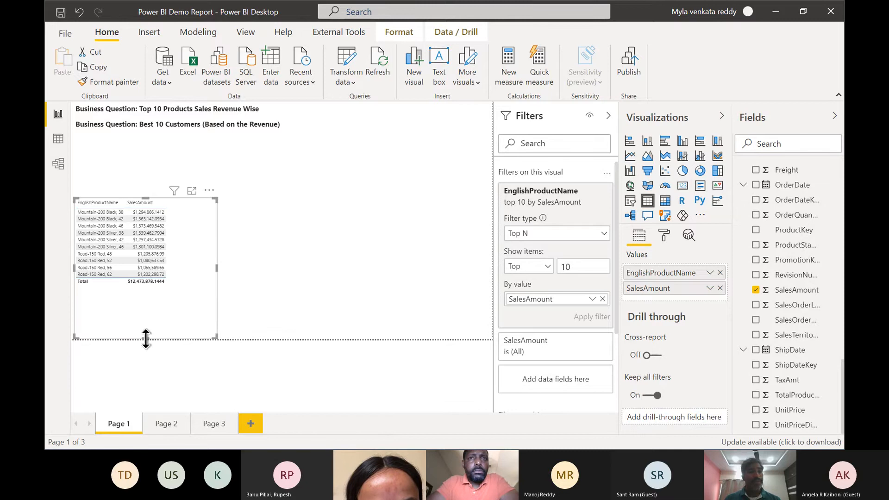
pyautogui.moveTo(146, 339); pyautogui.dragTo(146, 304)
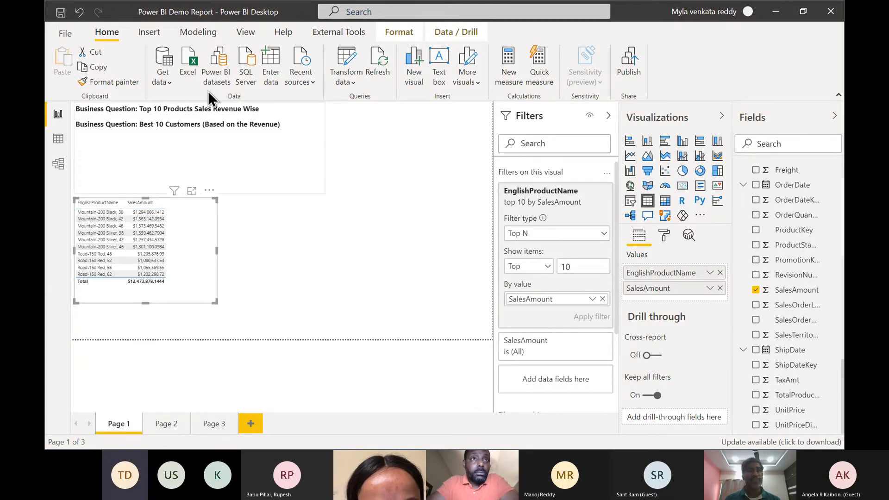
pyautogui.click(249, 31)
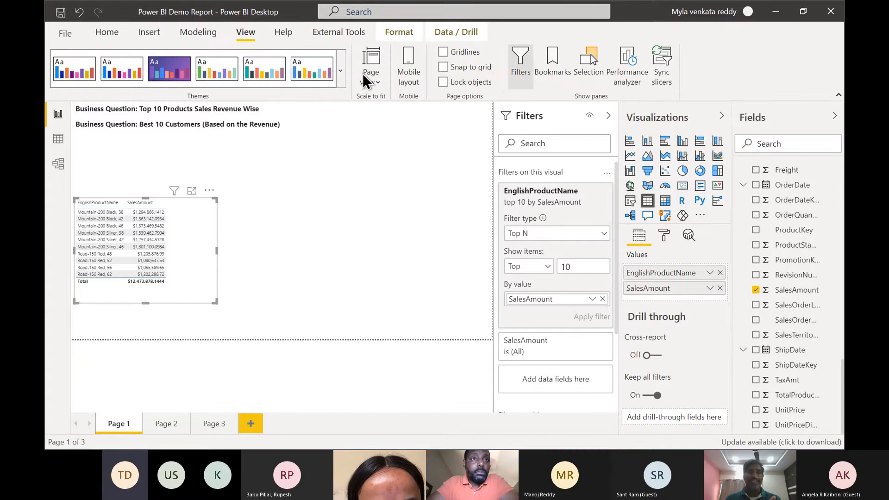
pyautogui.click(376, 83)
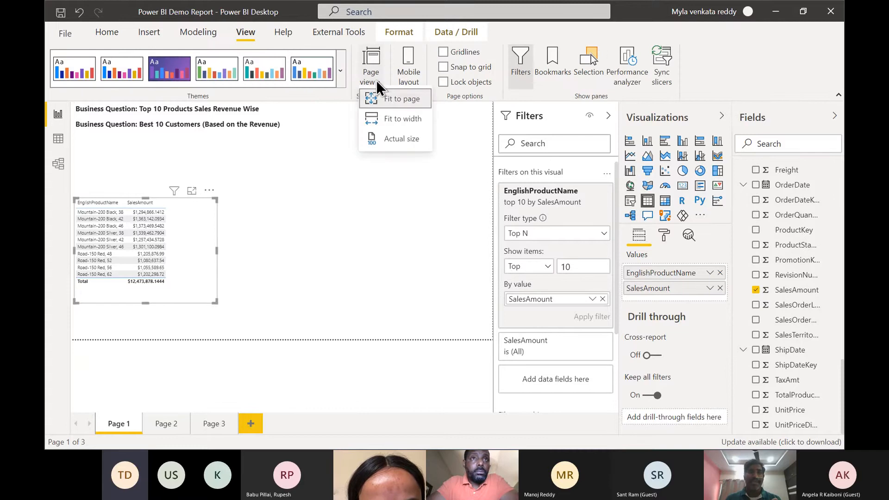
pyautogui.click(399, 142)
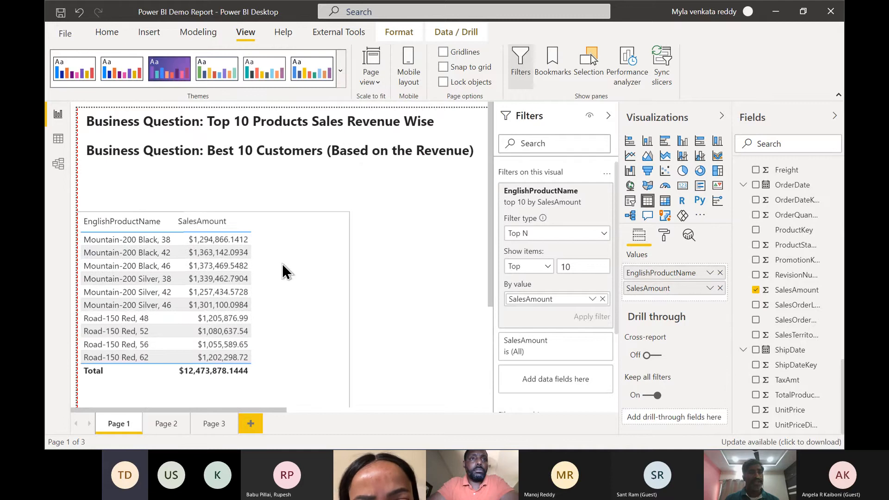
pyautogui.click(276, 237)
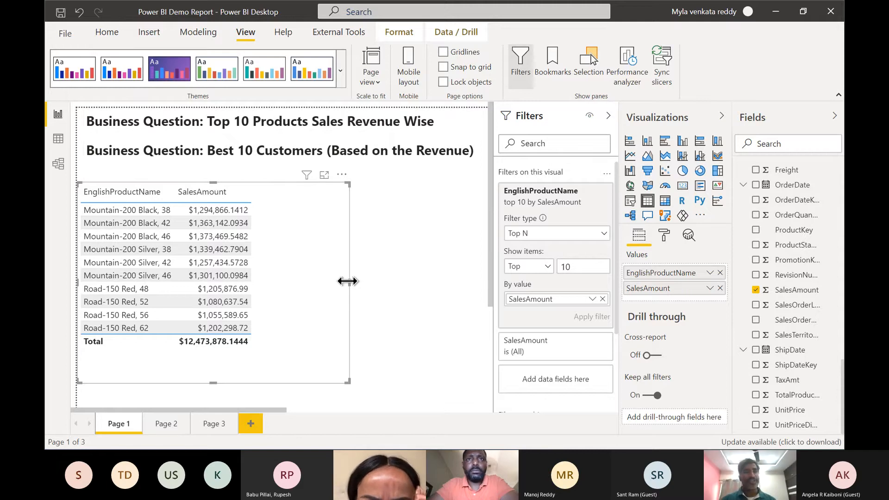
pyautogui.moveTo(348, 281); pyautogui.dragTo(280, 270)
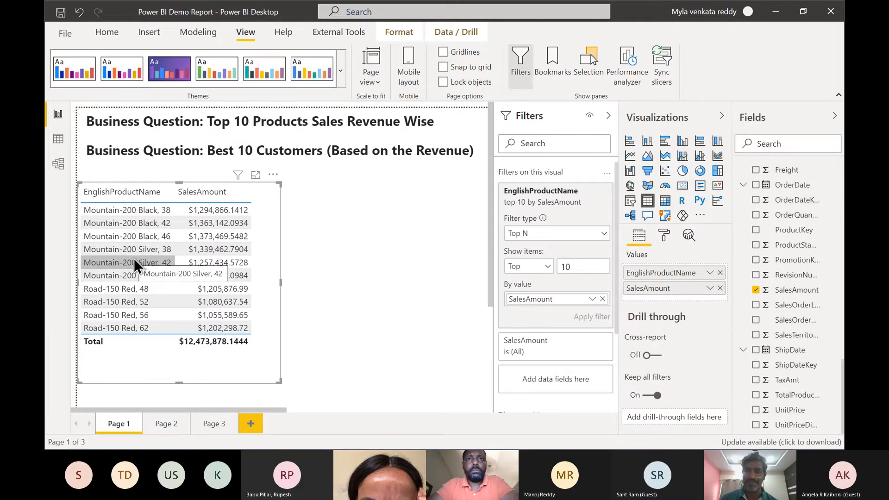
# Insert a second, empty table visual below the top-10 products table for the best-customers question.
pyautogui.click(383, 253)
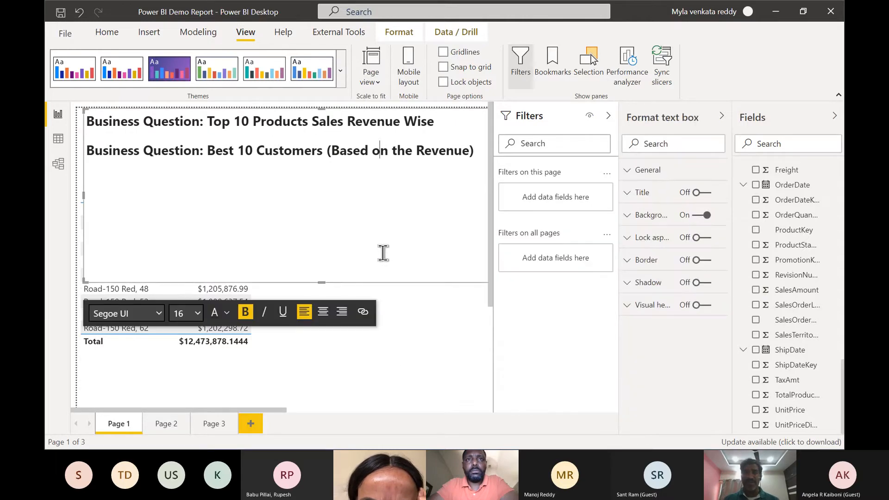
pyautogui.click(389, 353)
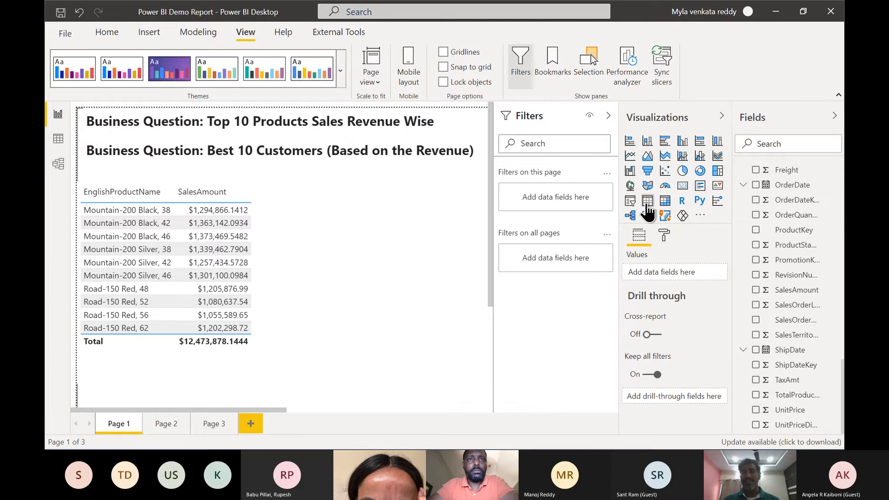
pyautogui.click(648, 204)
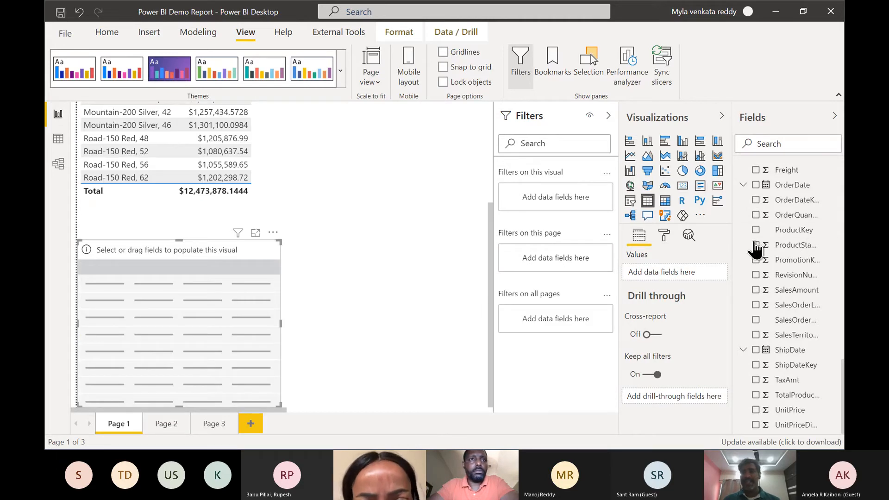
# Expand the DimCustomer table in the data model's field list to show its columns.
pyautogui.scroll(-10, 810, 273)
pyautogui.scroll(15, 809, 274)
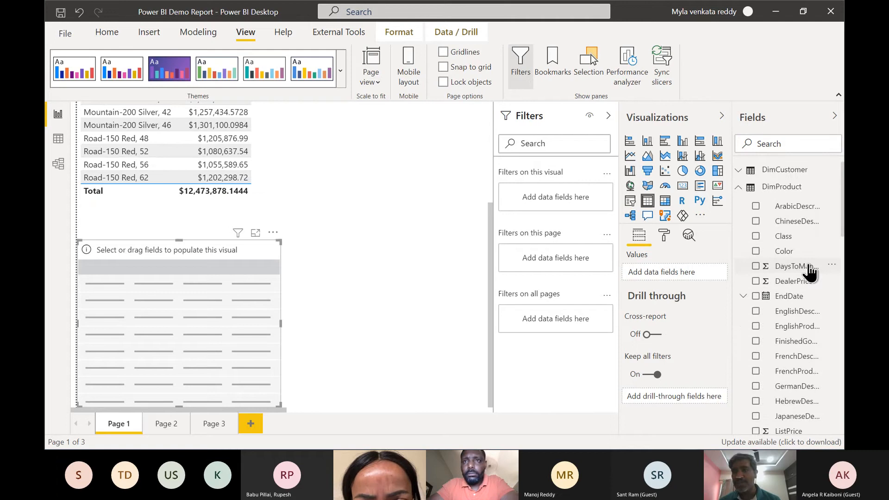
pyautogui.click(740, 175)
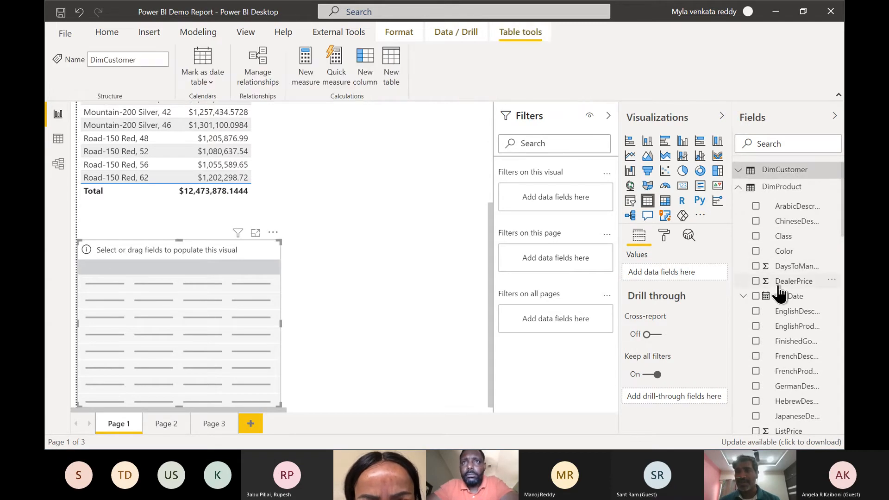
pyautogui.scroll(-4, 780, 293)
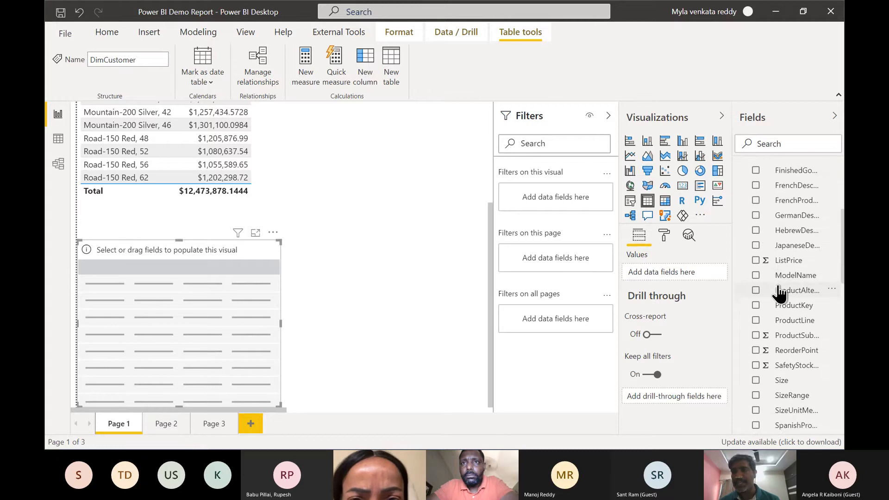
pyautogui.scroll(4, 779, 293)
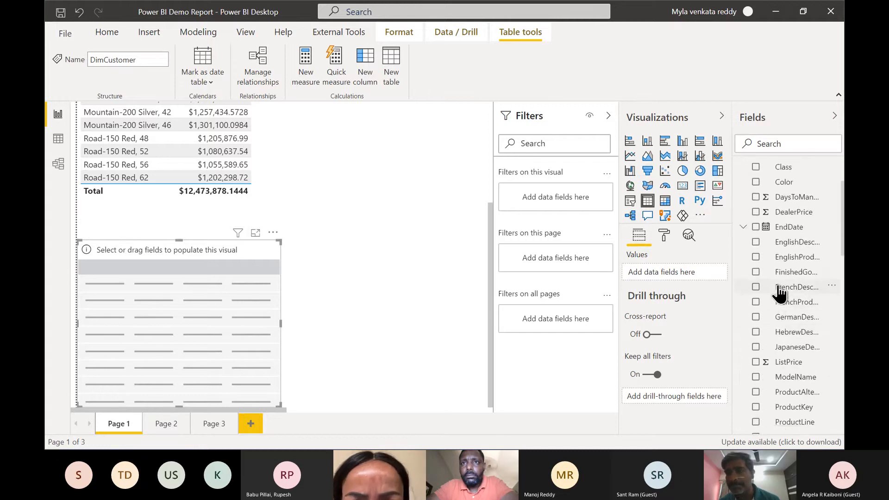
pyautogui.scroll(-2, 780, 293)
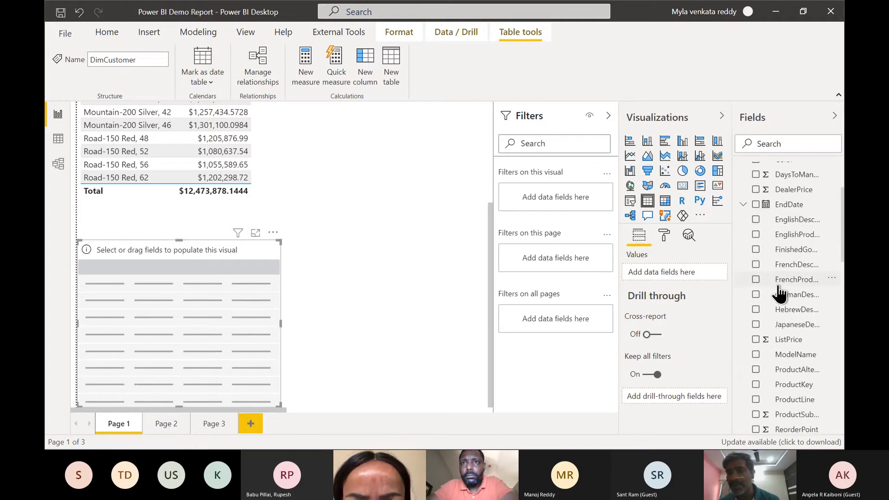
pyautogui.scroll(-4, 780, 293)
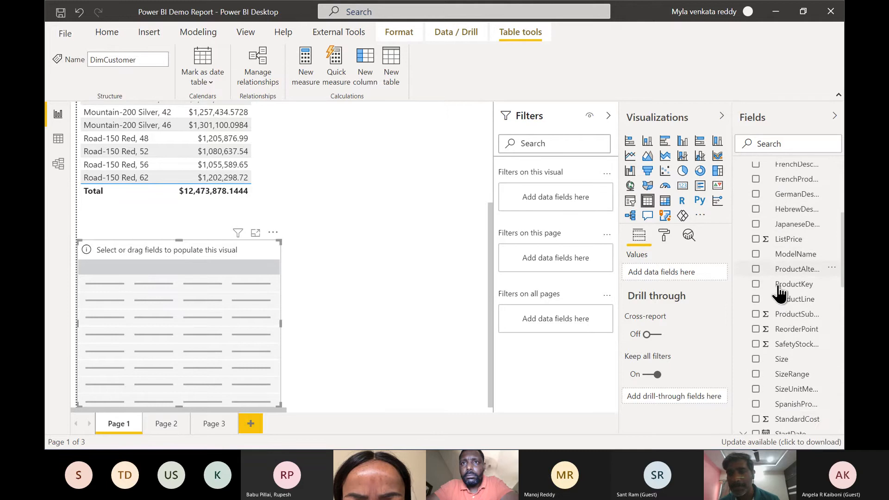
pyautogui.scroll(-3, 779, 293)
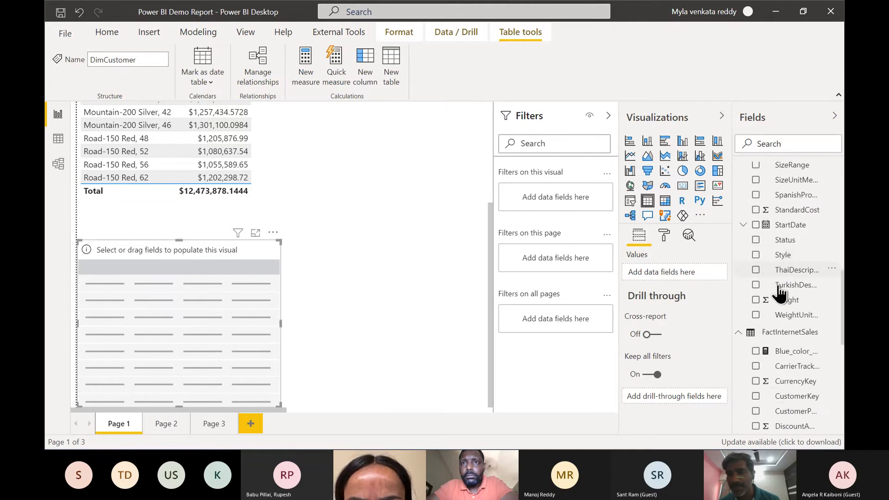
pyautogui.scroll(4, 780, 293)
pyautogui.scroll(6, 780, 293)
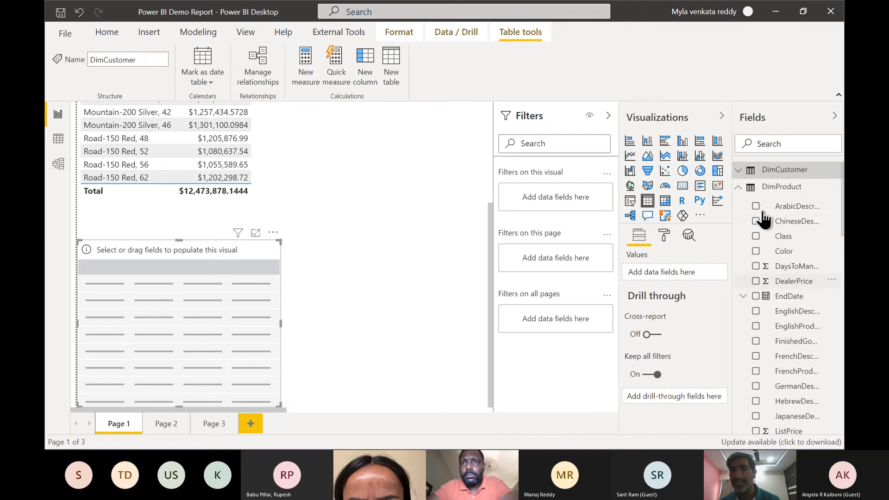
pyautogui.rightClick(743, 179)
pyautogui.click(660, 38)
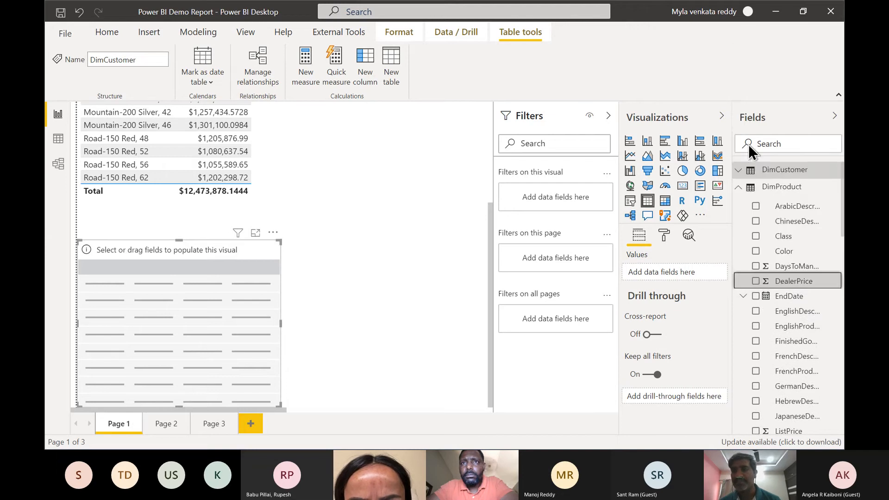
pyautogui.click(739, 172)
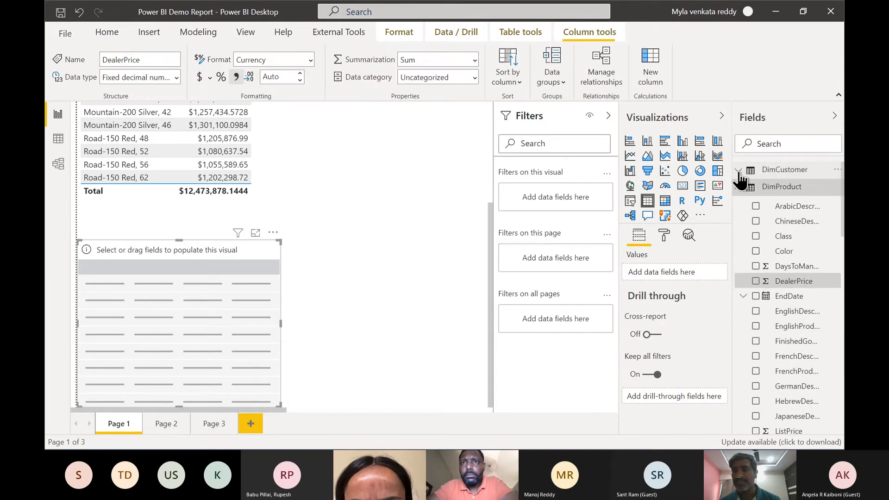
pyautogui.click(739, 173)
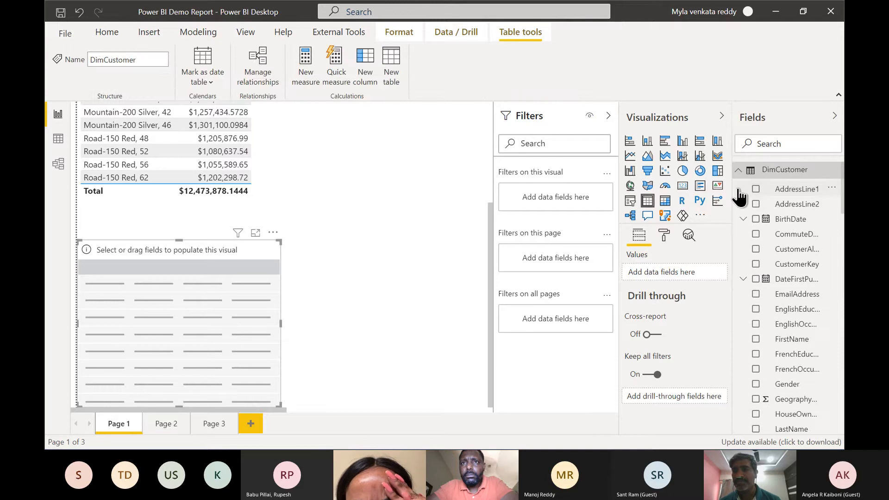
# Add LastName from DimCustomer to the empty table visual below the top-10 products table.
pyautogui.click(741, 189)
pyautogui.scroll(-3, 778, 208)
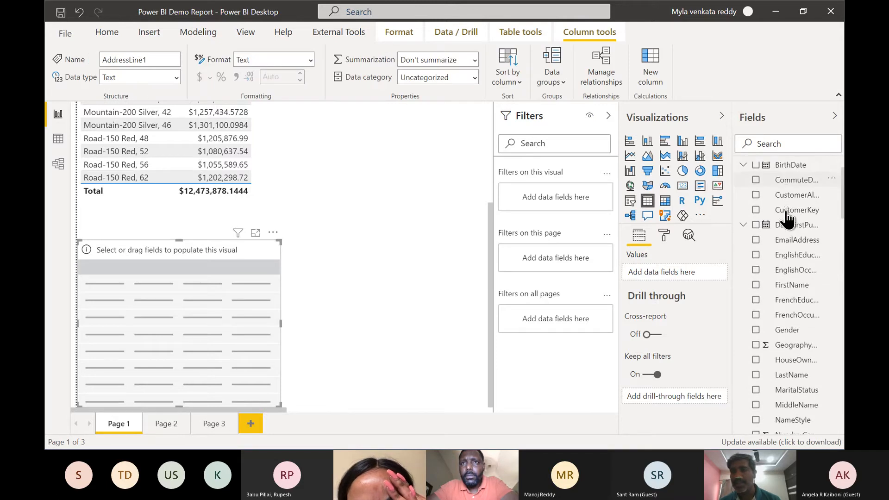
pyautogui.scroll(-1, 787, 217)
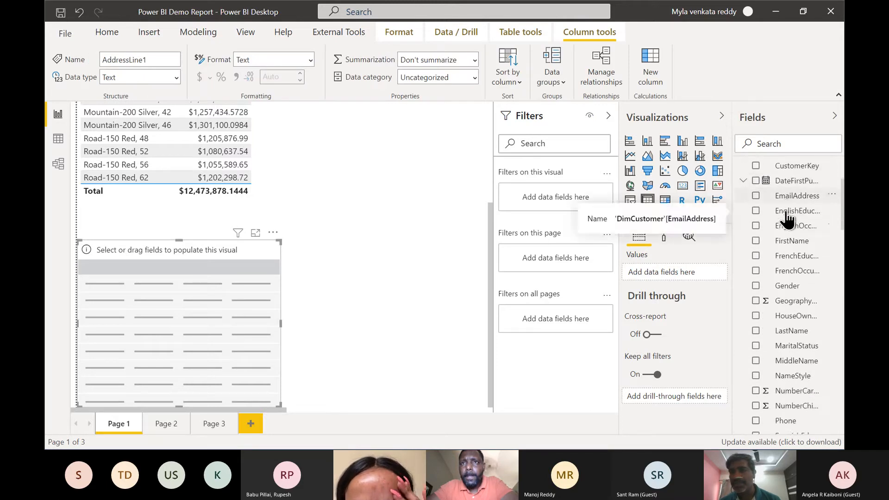
pyautogui.scroll(-2, 787, 218)
pyautogui.scroll(5, 787, 218)
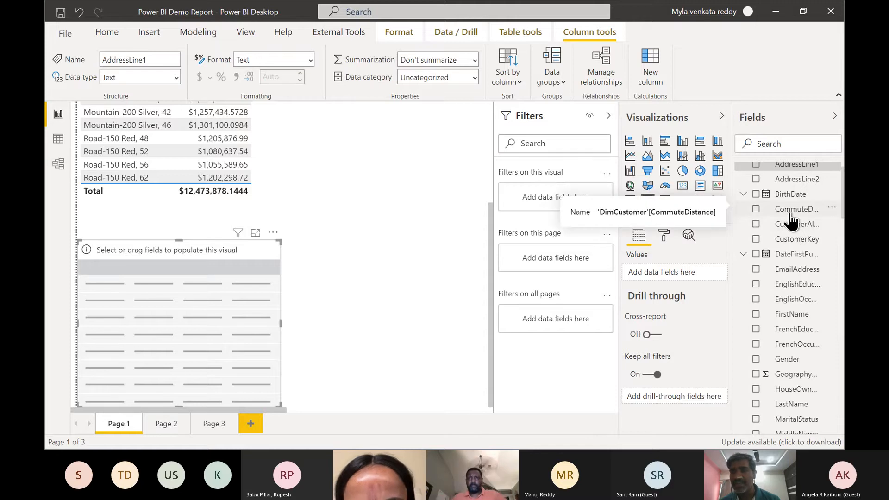
pyautogui.scroll(1, 794, 241)
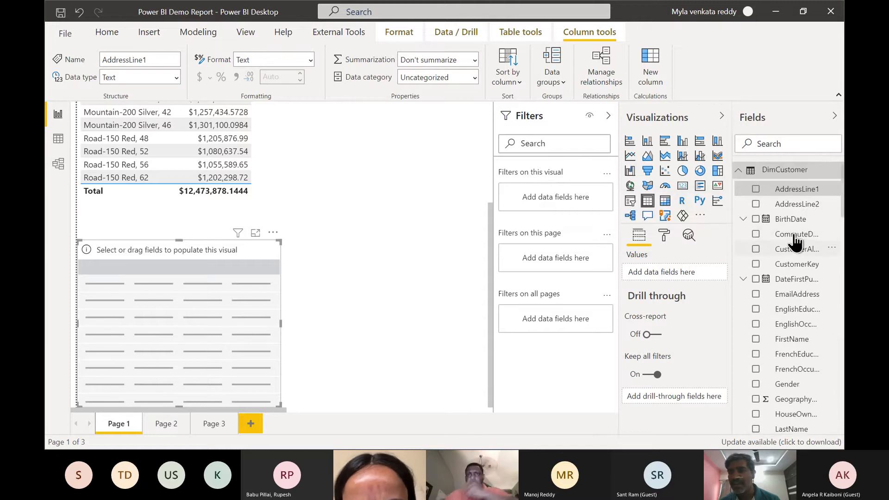
pyautogui.scroll(-7, 794, 241)
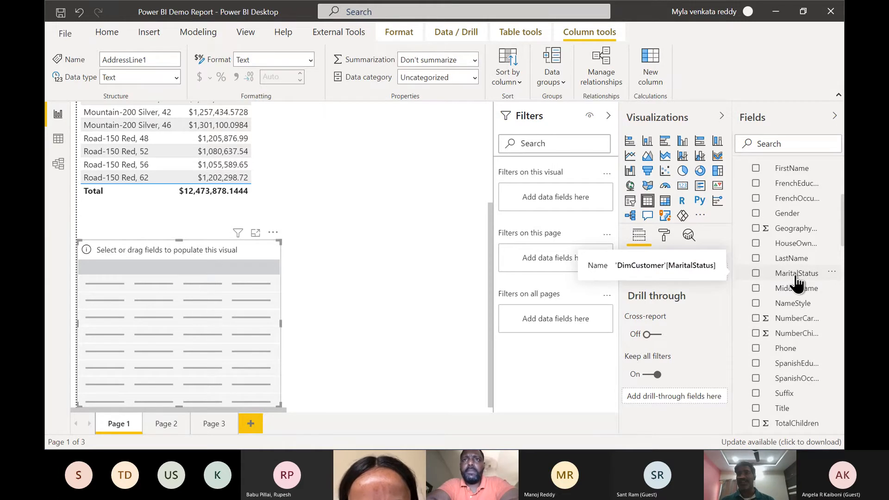
pyautogui.click(777, 145)
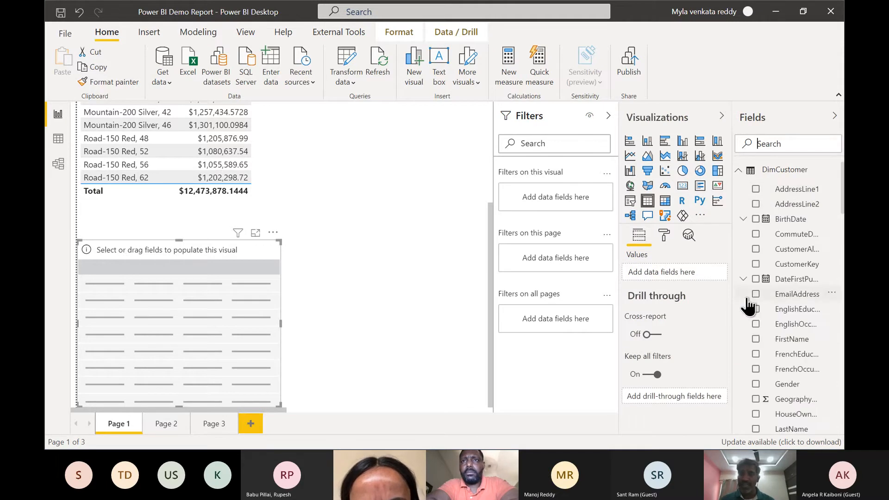
pyautogui.scroll(-1, 772, 348)
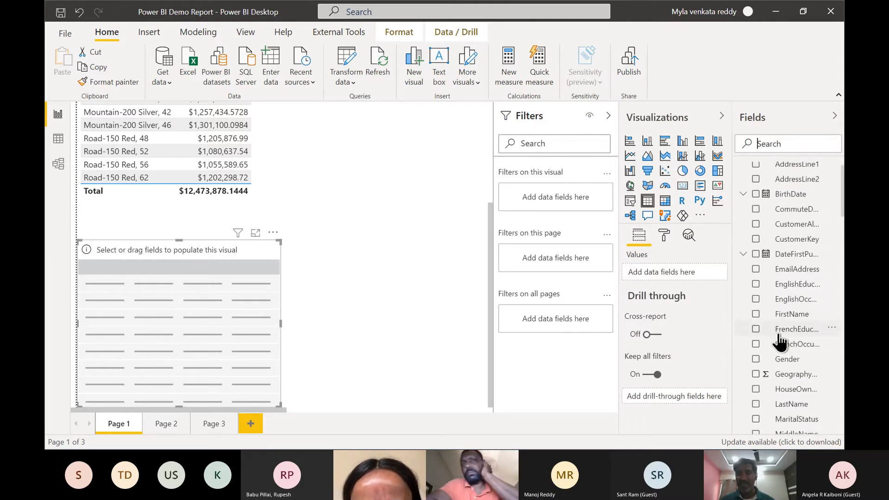
pyautogui.click(756, 399)
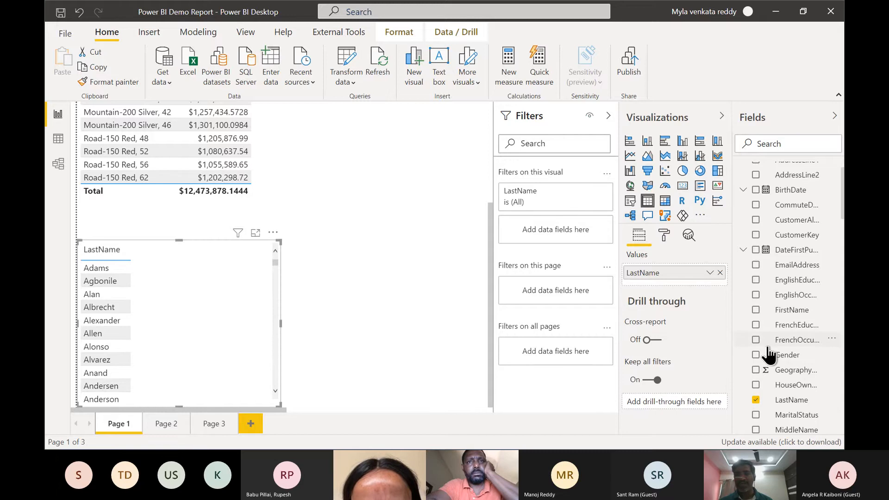
# Add SalesAmount from FactInternetSales to the customer table as its second column.
pyautogui.scroll(-12, 768, 355)
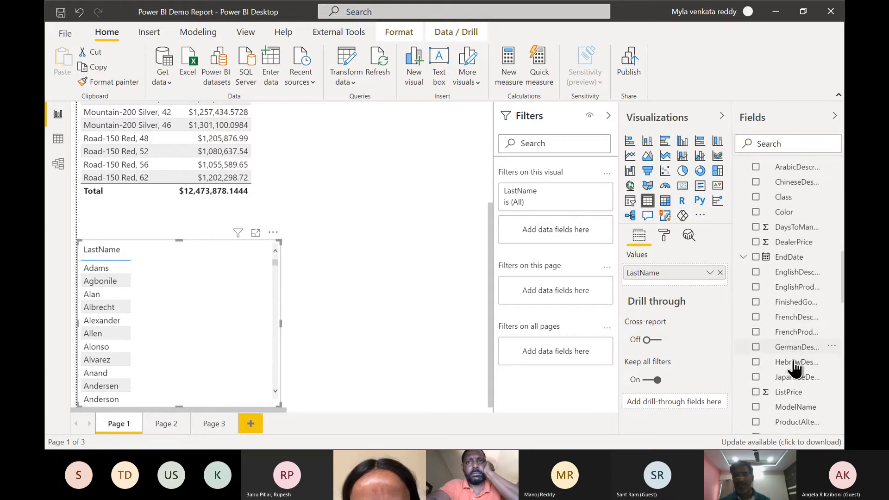
pyautogui.scroll(-6, 795, 368)
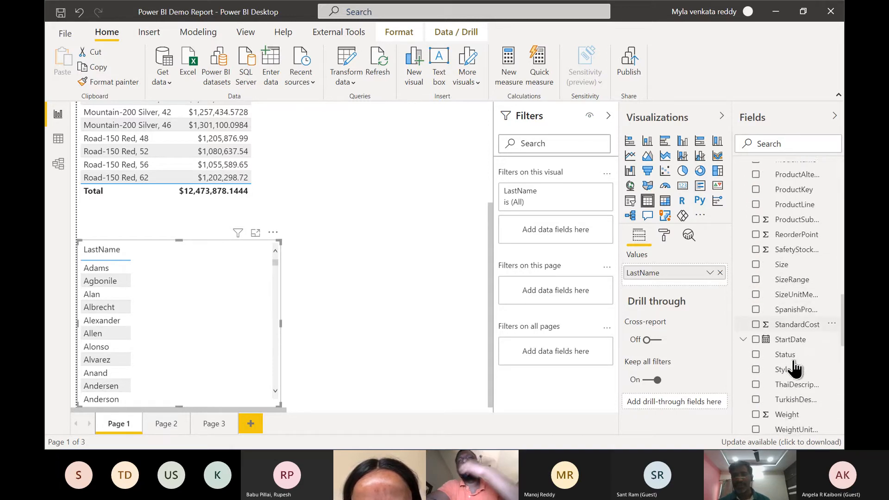
pyautogui.scroll(-5, 795, 368)
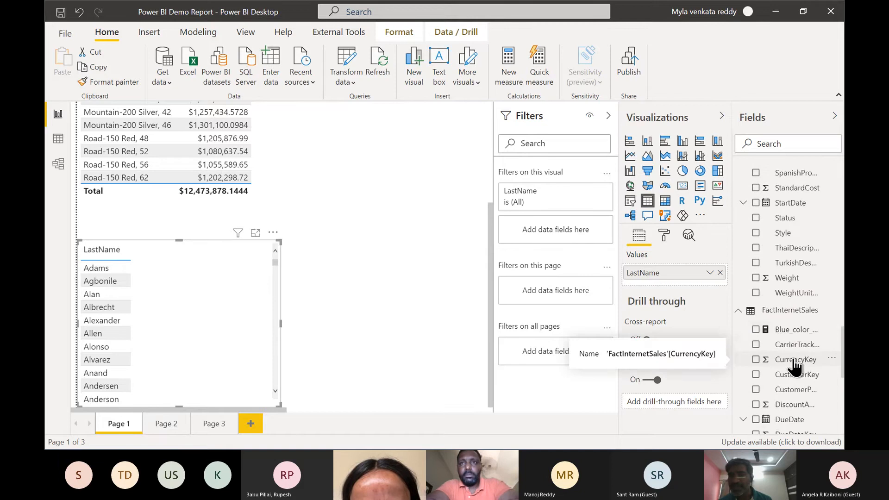
pyautogui.scroll(-7, 794, 366)
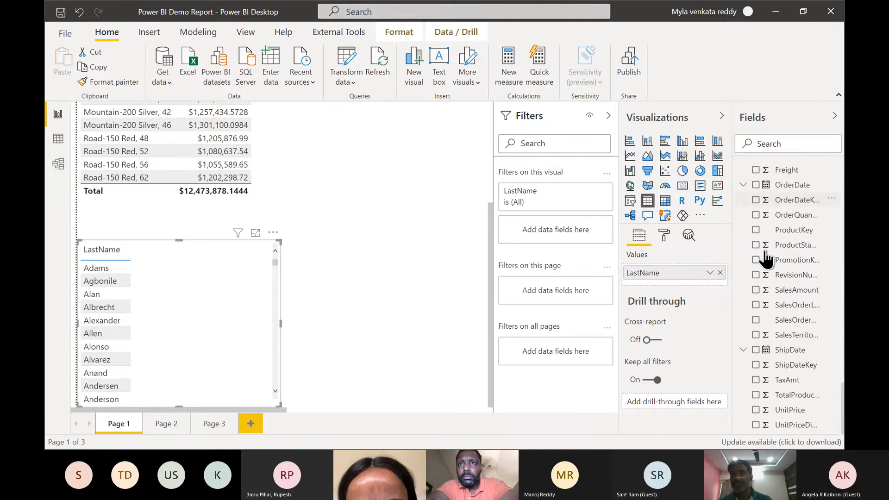
pyautogui.click(756, 290)
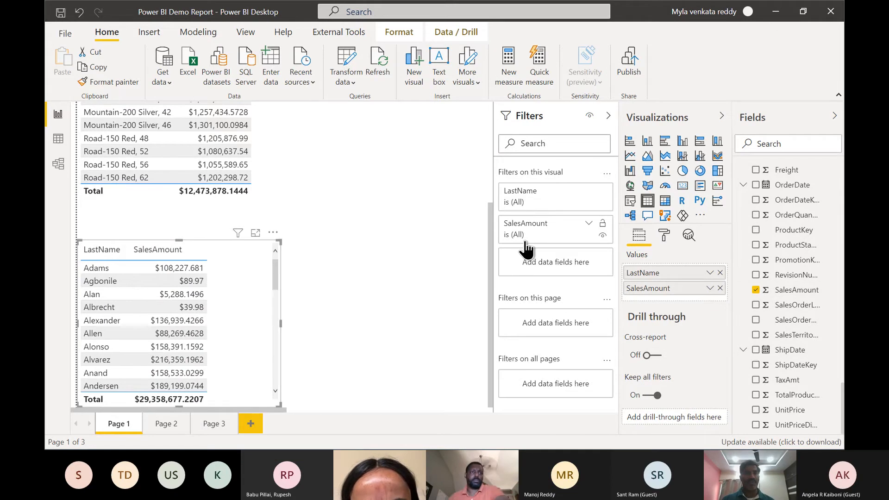
# Apply a Top N filter to LastName that shows the top 10 items by SalesAmount.
pyautogui.click(589, 192)
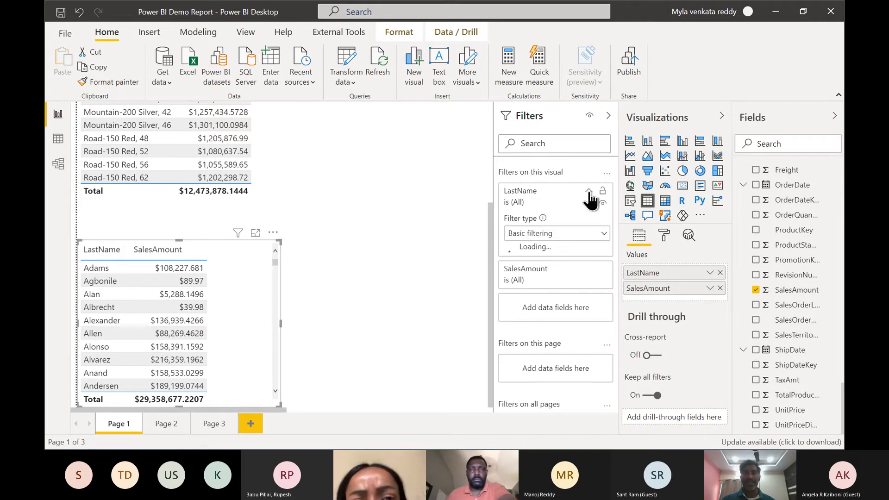
pyautogui.click(551, 235)
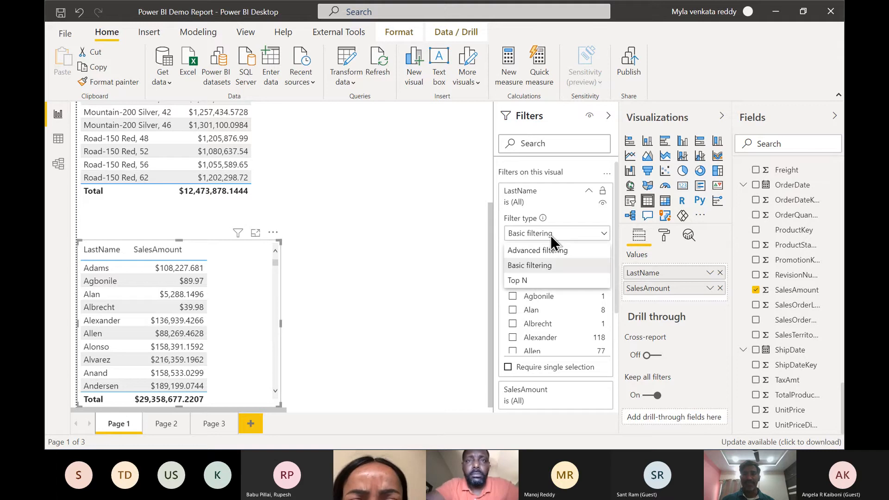
pyautogui.click(523, 281)
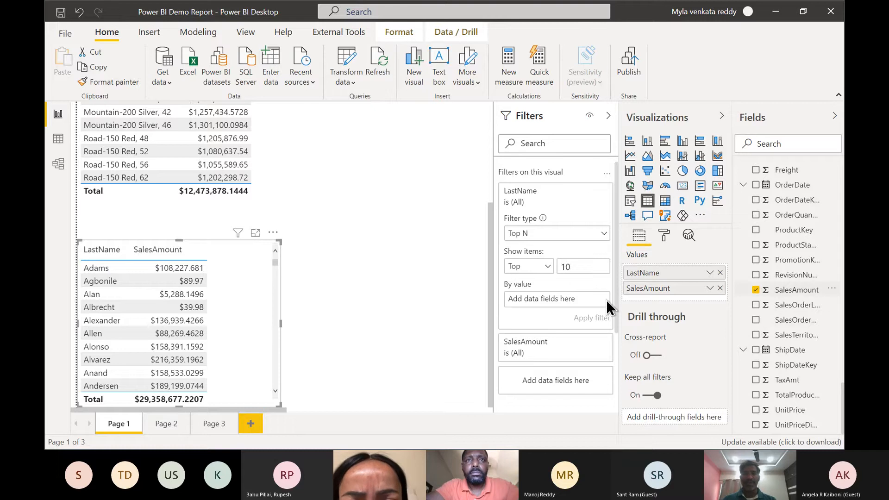
pyautogui.moveTo(607, 300); pyautogui.dragTo(578, 304)
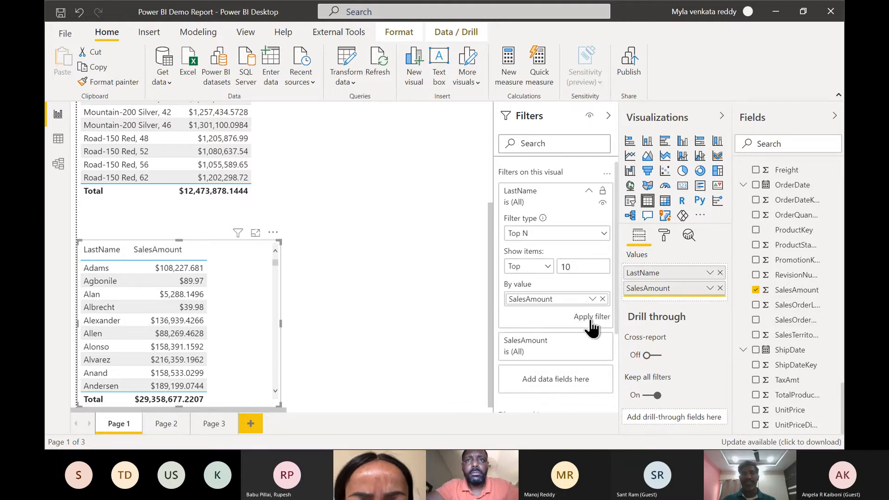
pyautogui.click(585, 319)
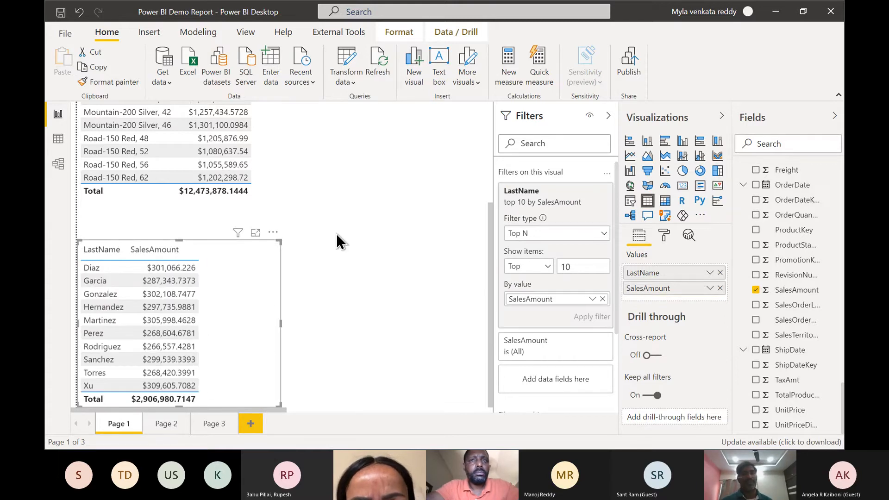
# Place the customers table to the right of the products table beneath the business questions, with the Filters pane collapsed.
pyautogui.moveTo(263, 290); pyautogui.dragTo(442, 213)
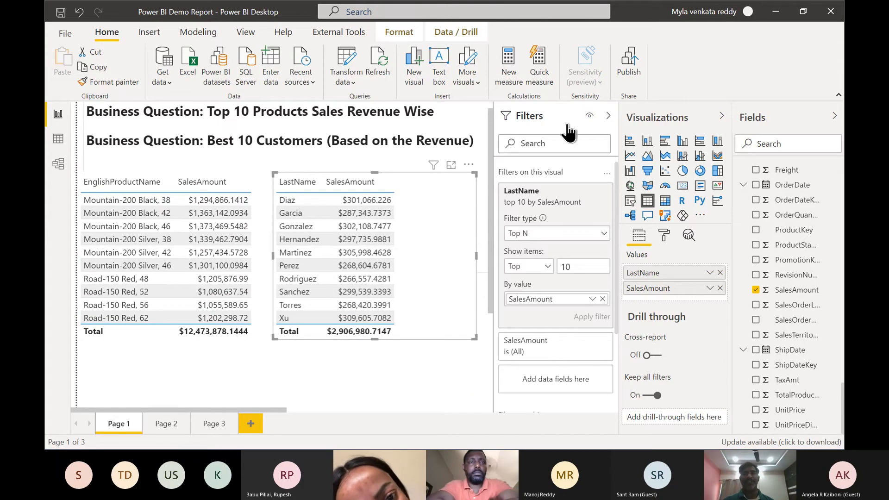
pyautogui.click(607, 116)
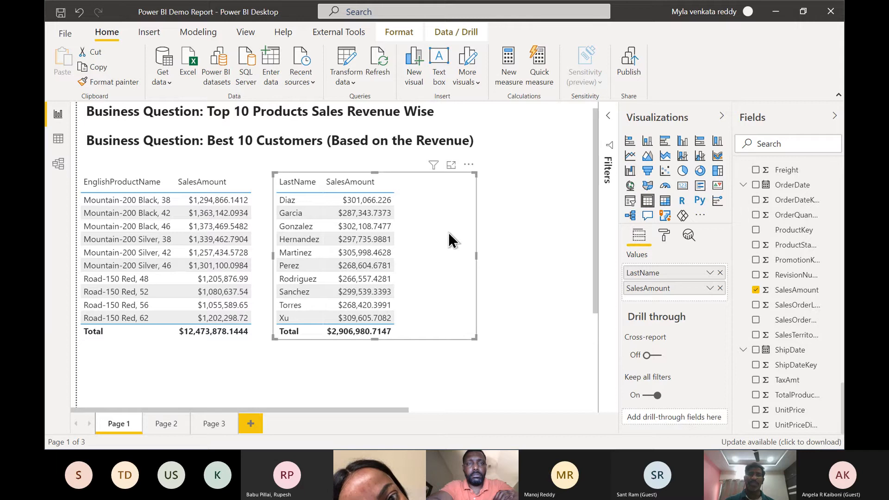
pyautogui.moveTo(455, 232); pyautogui.dragTo(467, 234)
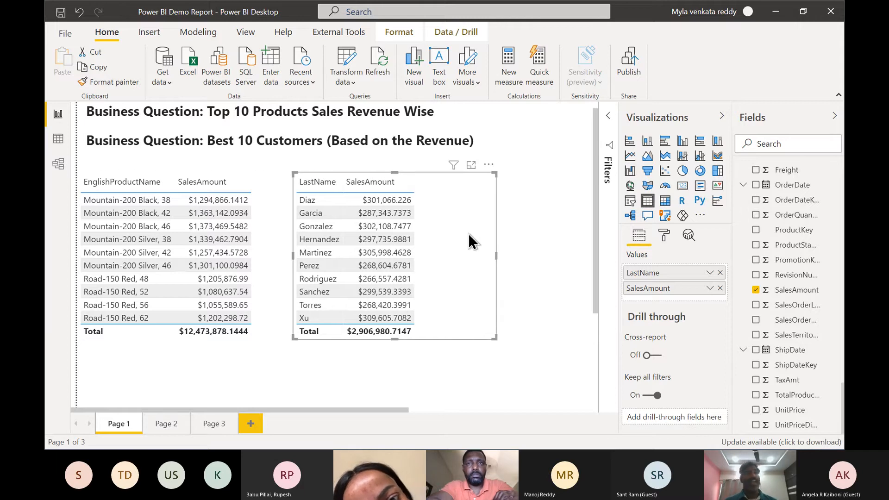
# Save the Power BI Demo Report with both top-10 tables on Page 1.
pyautogui.click(67, 36)
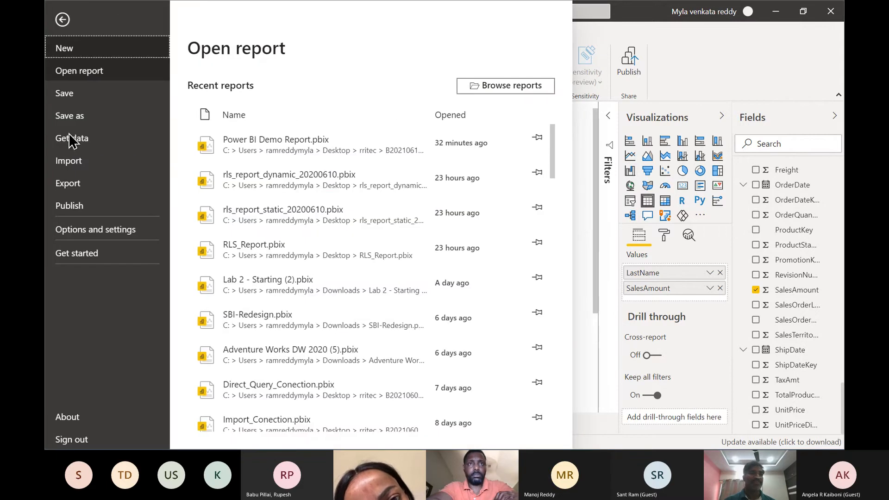
pyautogui.click(69, 94)
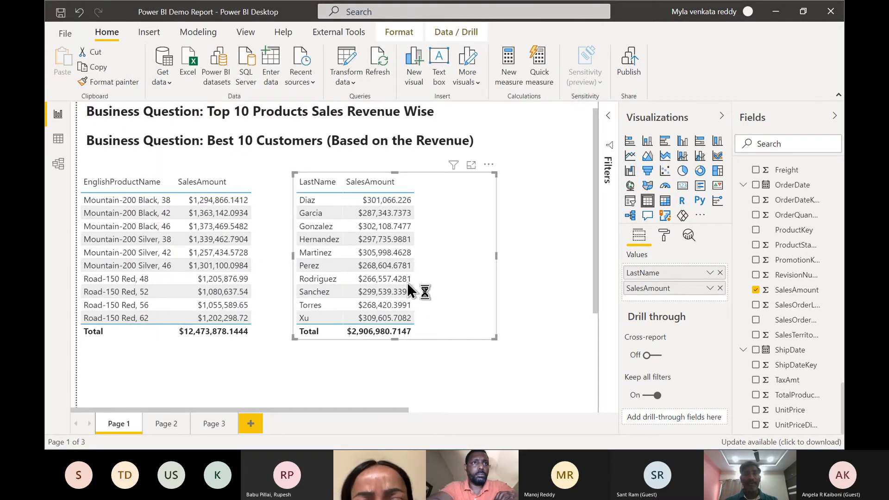
pyautogui.hotkey('alt', 'Tab')
pyautogui.press('Escape')
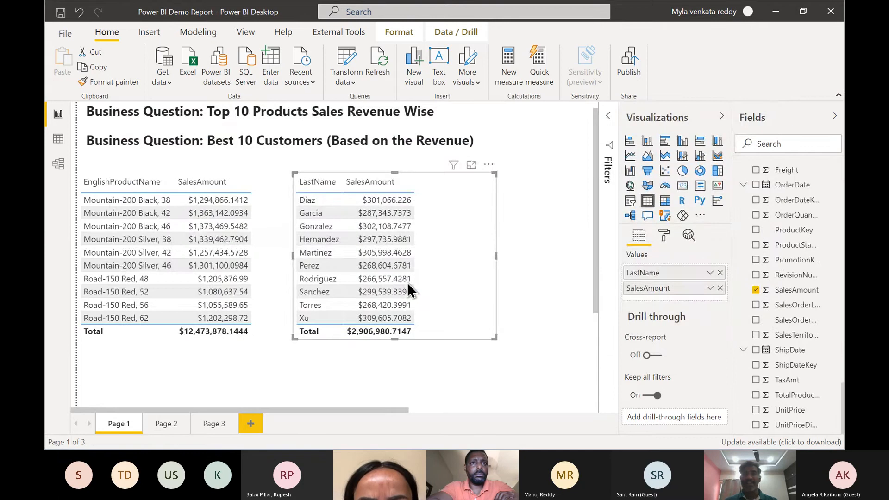
# Check the saved Power BI Demo Report.pbix in the B20210611 folder against the open report's Page 1.
pyautogui.hotkey('alt', 'Tab')
pyautogui.hotkey('alt', 'Tab')
pyautogui.hotkey('alt', 'Tab')
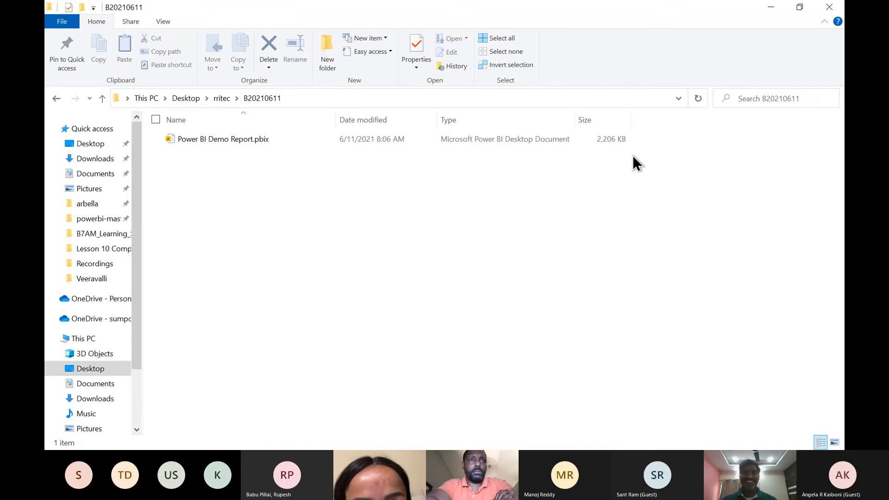
pyautogui.hotkey('alt', 'Tab')
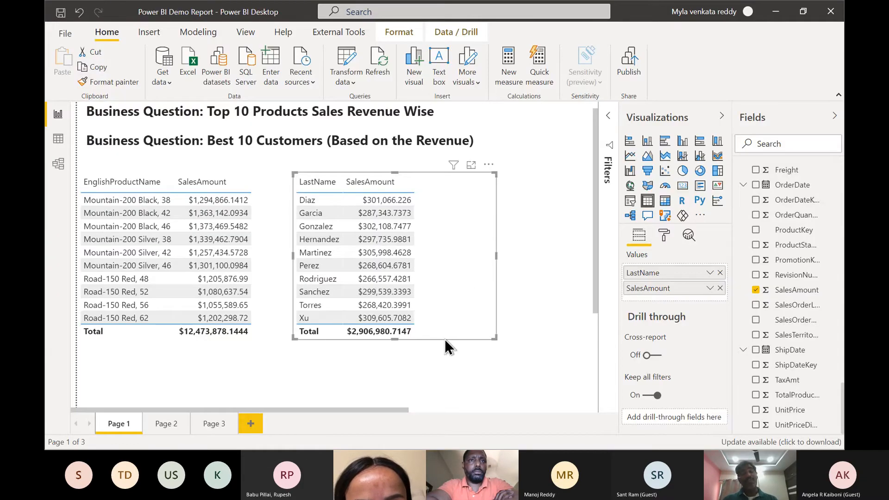
pyautogui.hotkey('alt', 'Tab')
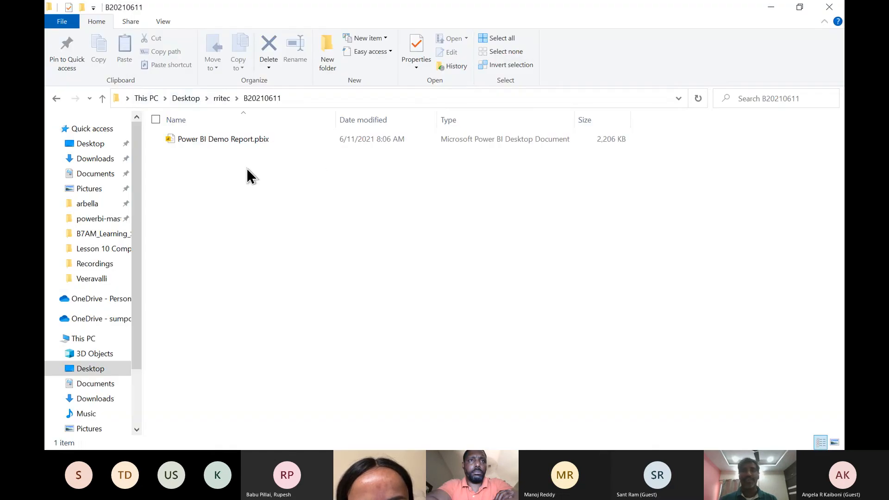
pyautogui.hotkey('alt', 'Tab')
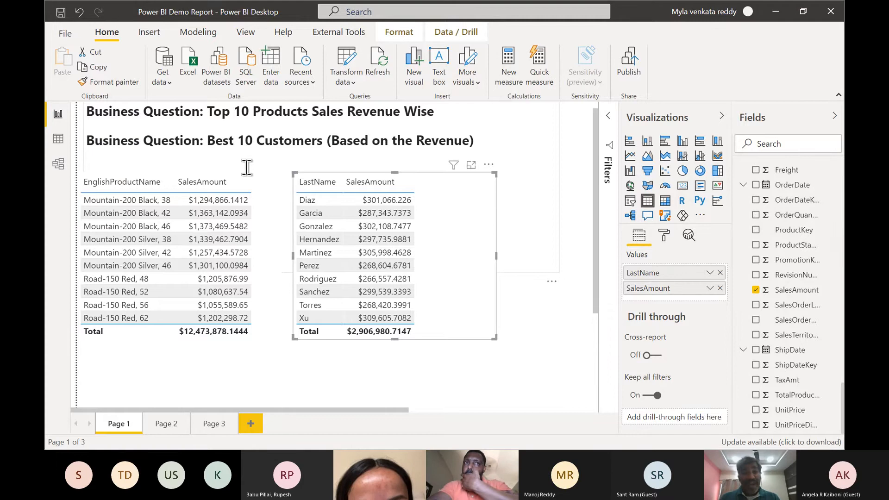
# Switch to the GitHub README in Chrome and examine the Power BI Flow diagram and the course content through section 9, Power BI Service.
pyautogui.hotkey('alt', 'Tab')
pyautogui.press('Tab')
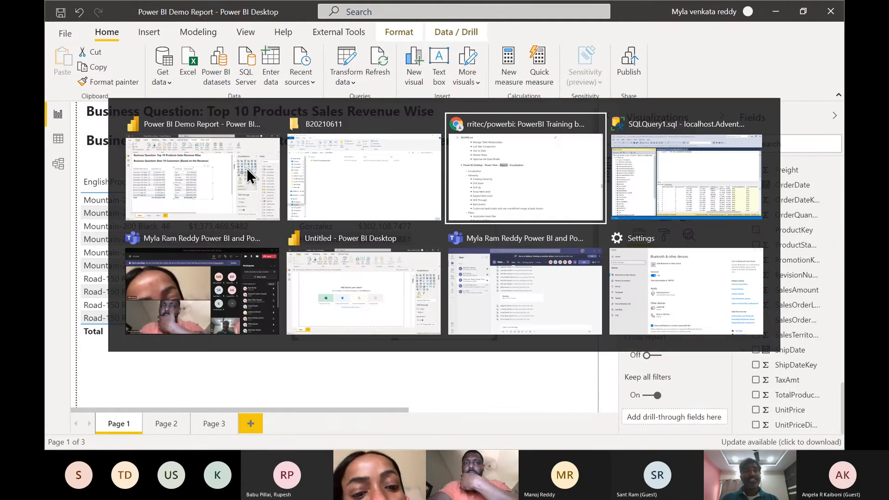
pyautogui.scroll(15, 334, 208)
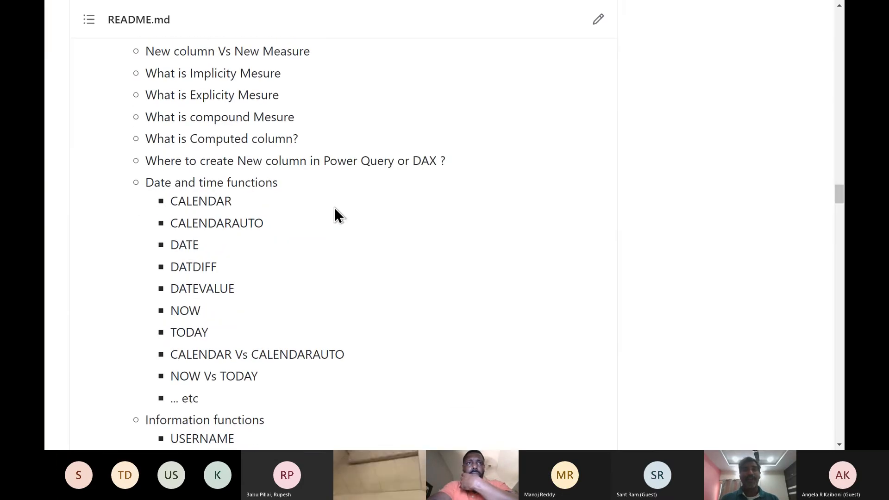
pyautogui.scroll(15, 335, 209)
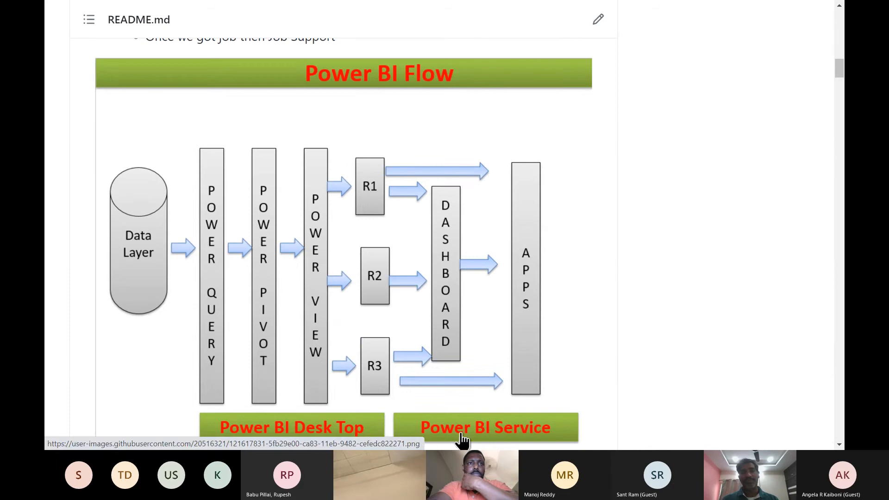
pyautogui.scroll(-1, 462, 440)
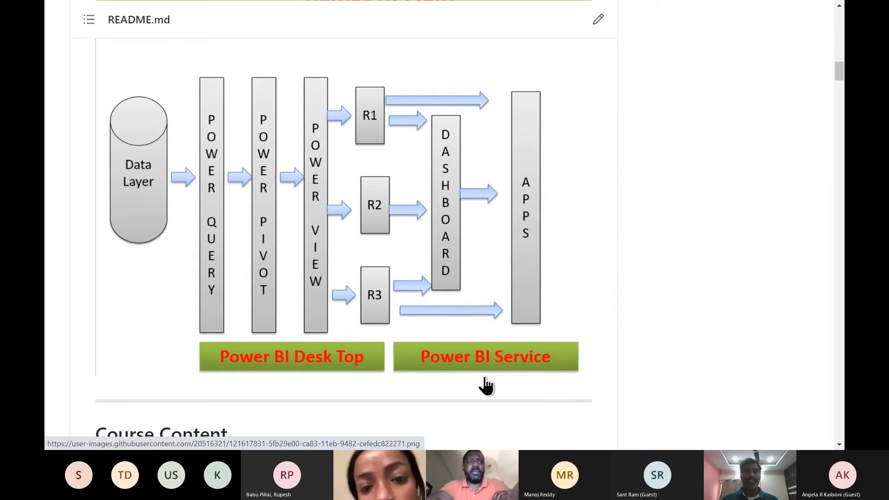
pyautogui.scroll(-20, 486, 385)
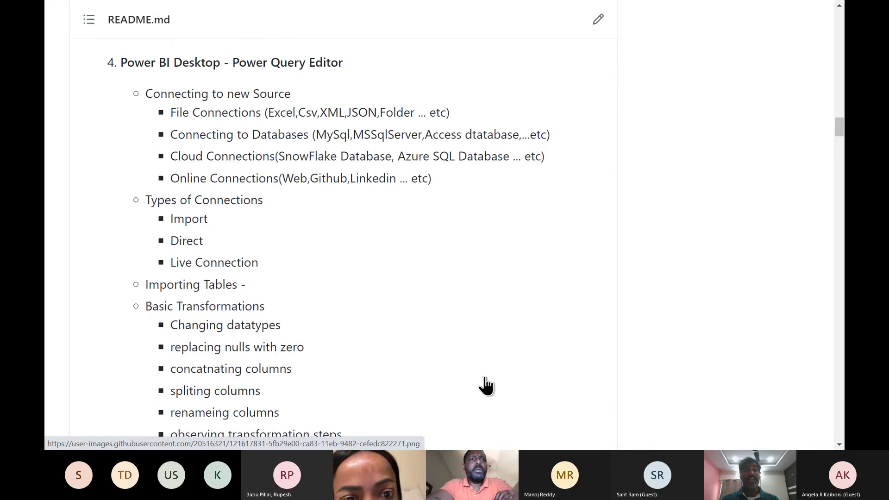
pyautogui.scroll(-20, 486, 386)
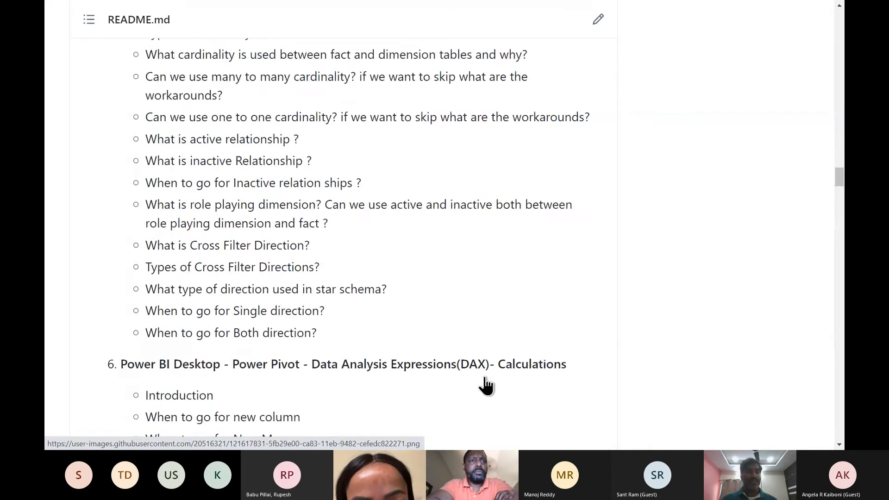
pyautogui.scroll(-20, 487, 386)
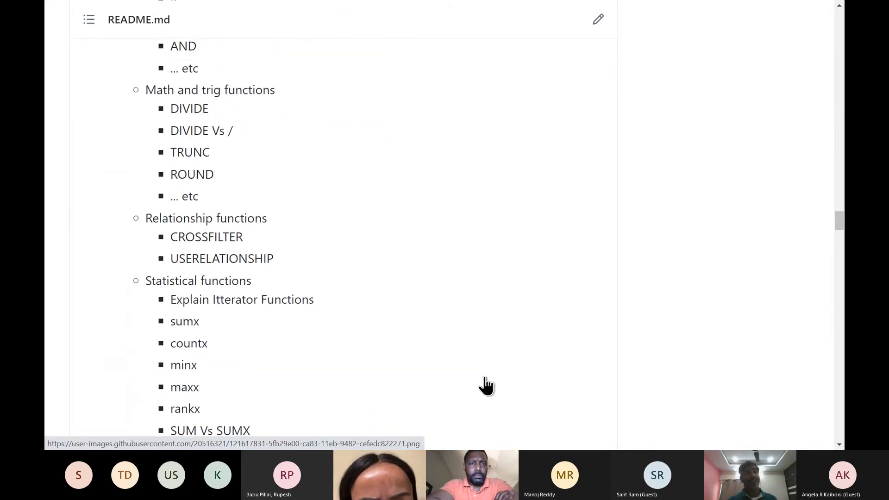
pyautogui.scroll(-20, 486, 386)
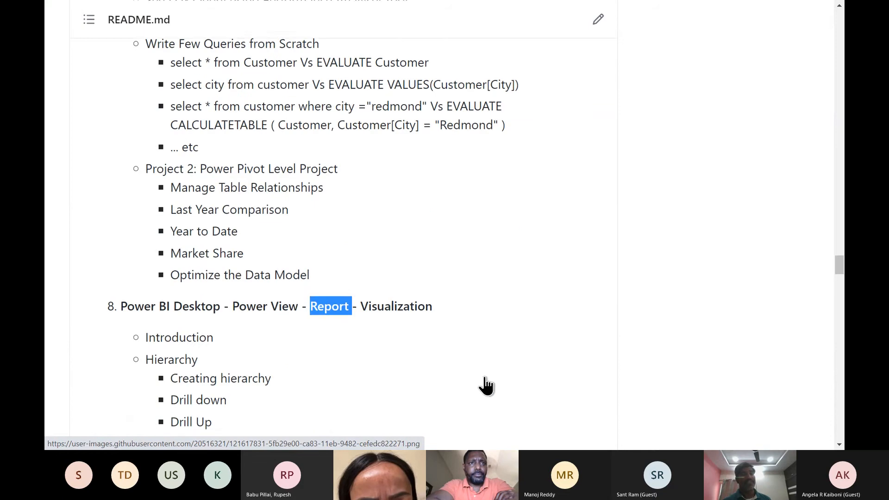
pyautogui.scroll(-20, 486, 385)
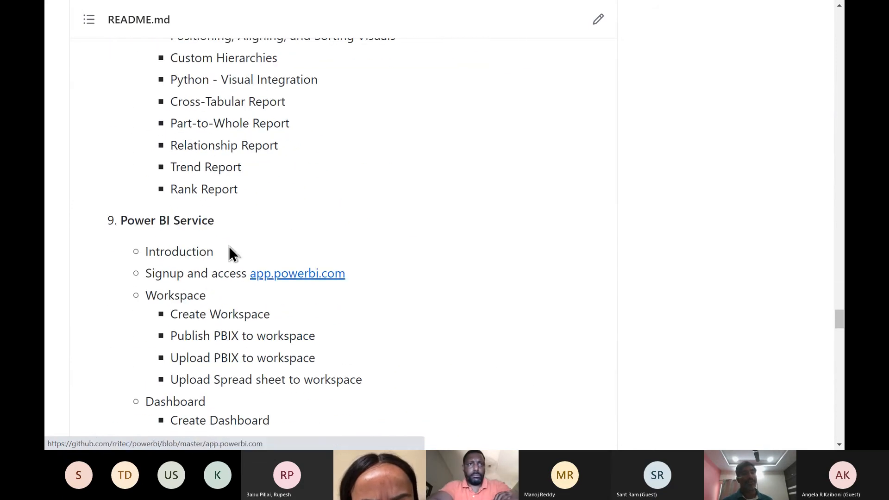
pyautogui.moveTo(121, 220); pyautogui.dragTo(254, 225)
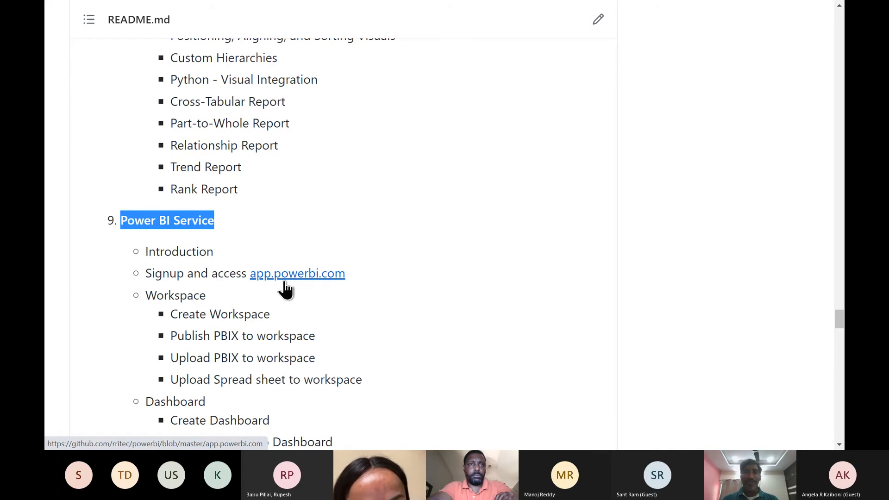
pyautogui.hotkey('alt', 'Tab')
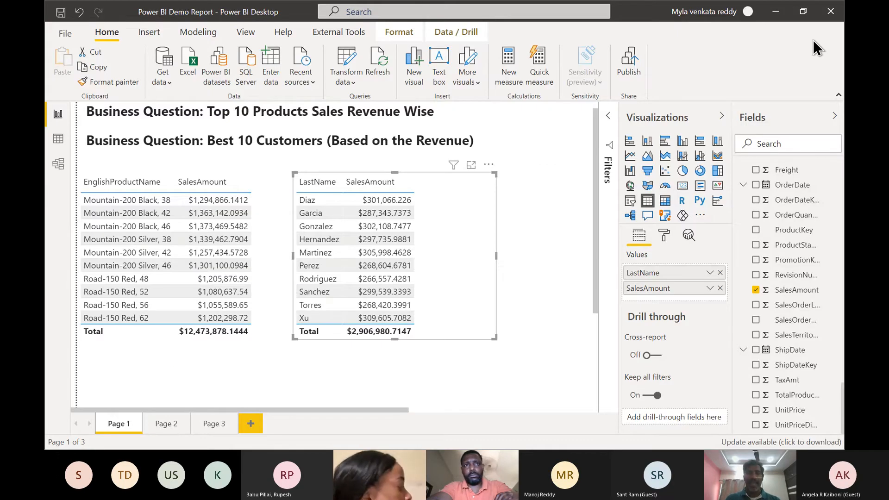
pyautogui.hotkey('alt', 'Tab')
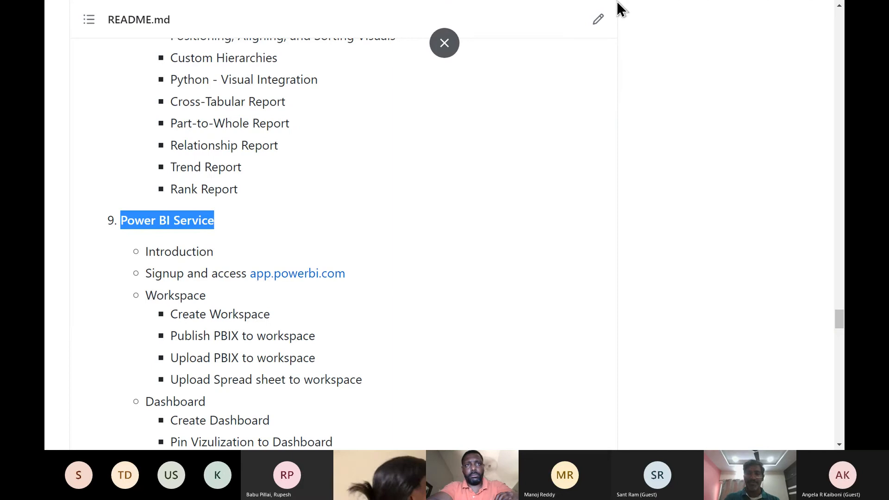
# Exit the browser's full-screen view and load app.powerbi.com in a new incognito window.
pyautogui.press('F11')
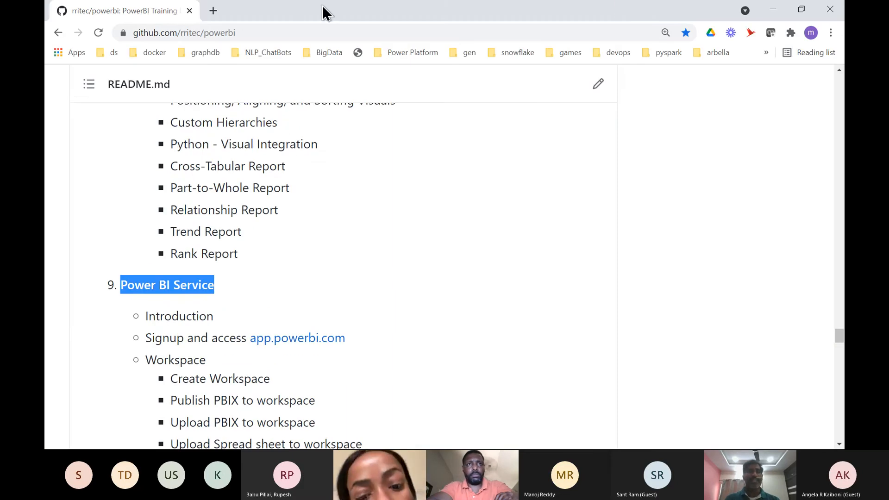
pyautogui.click(213, 11)
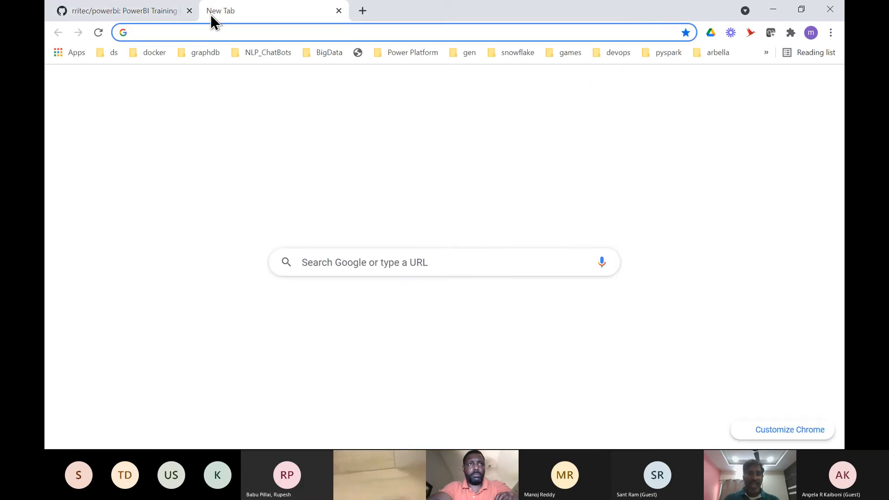
pyautogui.click(832, 32)
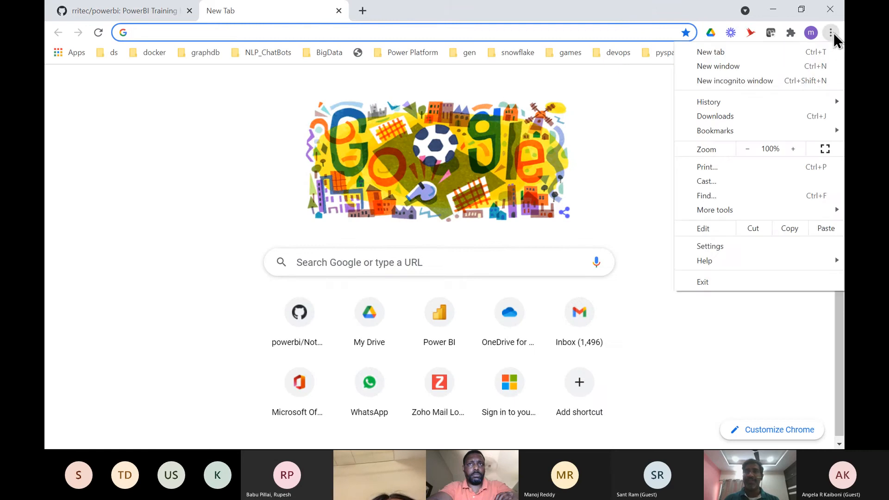
pyautogui.click(747, 82)
pyautogui.write('app.powerbi.com')
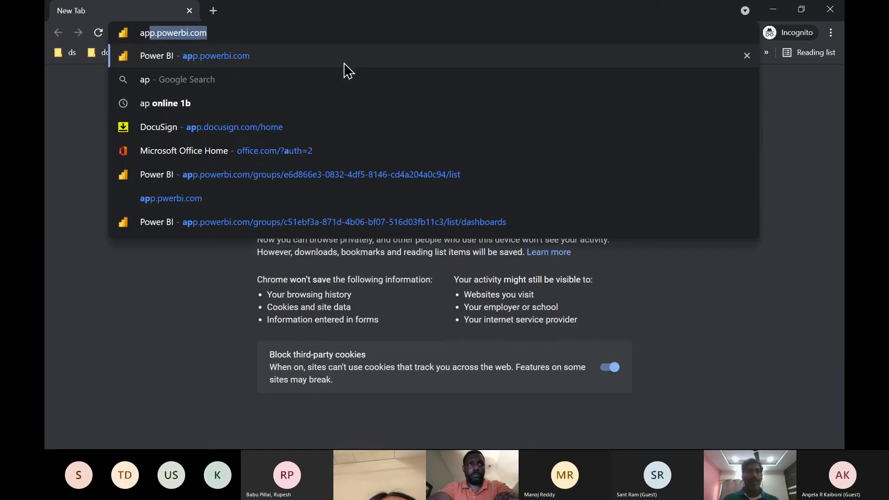
pyautogui.click(224, 32)
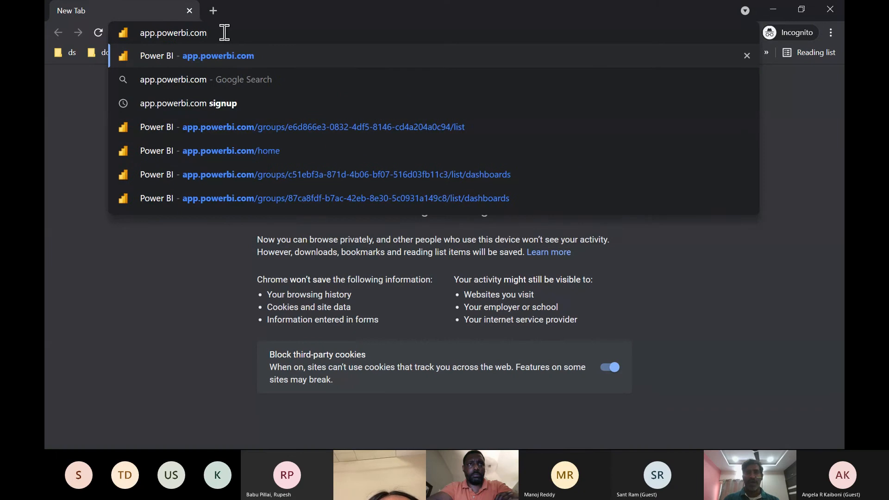
pyautogui.press('Return')
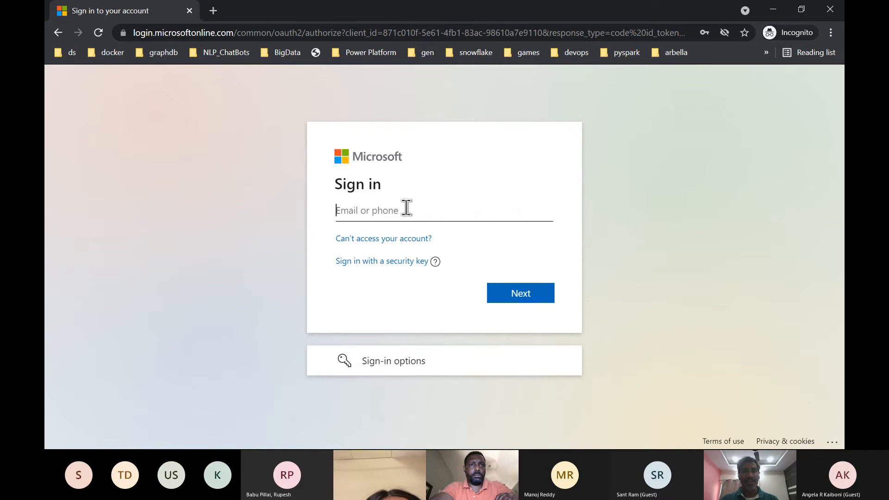
# Sign in to the Power BI service with the account's e-mail and password, and choose to stay signed in.
pyautogui.click(406, 221)
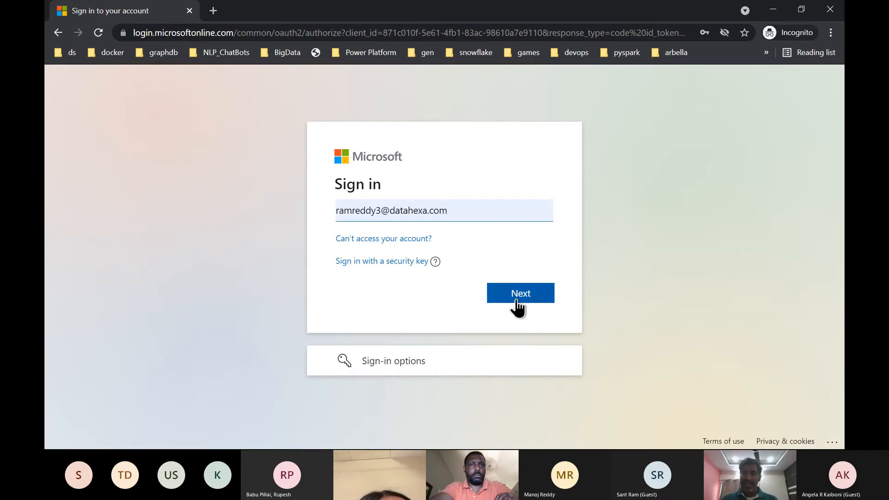
pyautogui.click(516, 300)
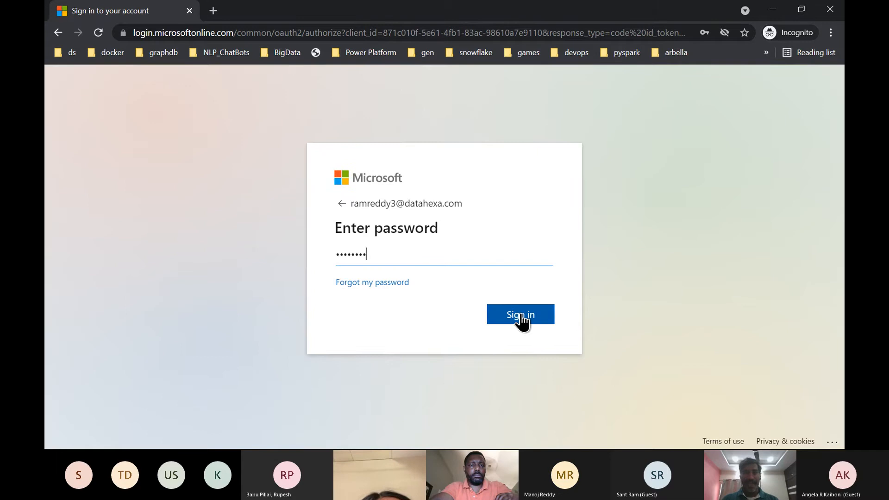
pyautogui.click(522, 319)
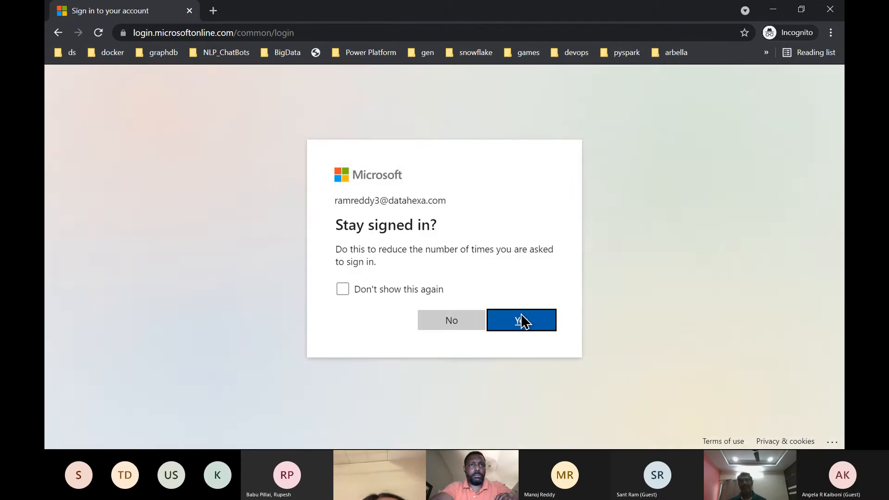
pyautogui.click(521, 320)
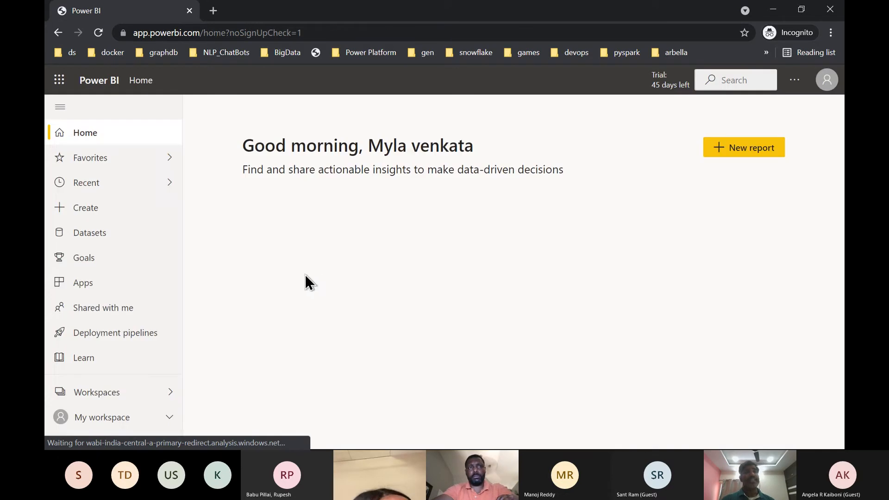
# Look through the existing workspaces and open the form for creating a new workspace, ready for its name.
pyautogui.click(121, 395)
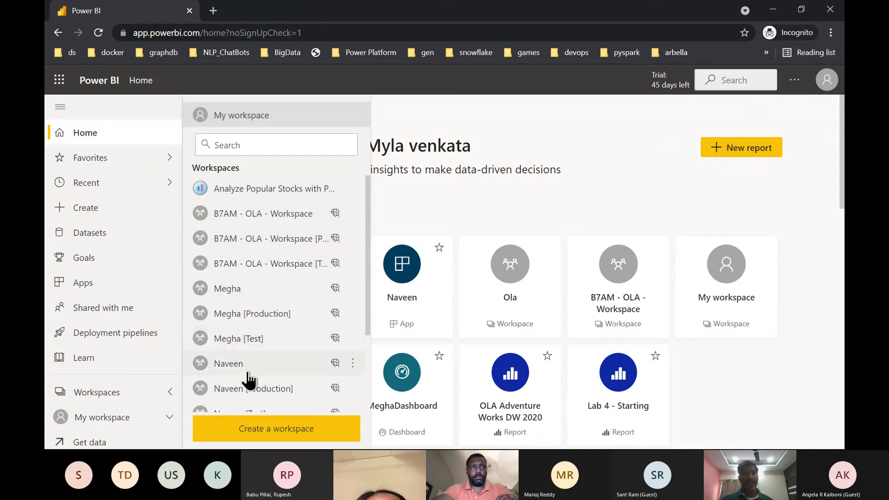
pyautogui.scroll(-3, 250, 379)
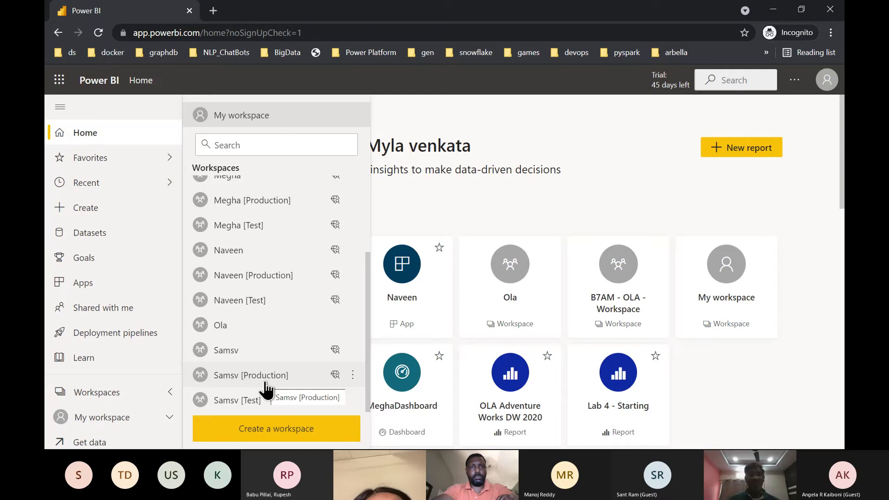
pyautogui.click(293, 435)
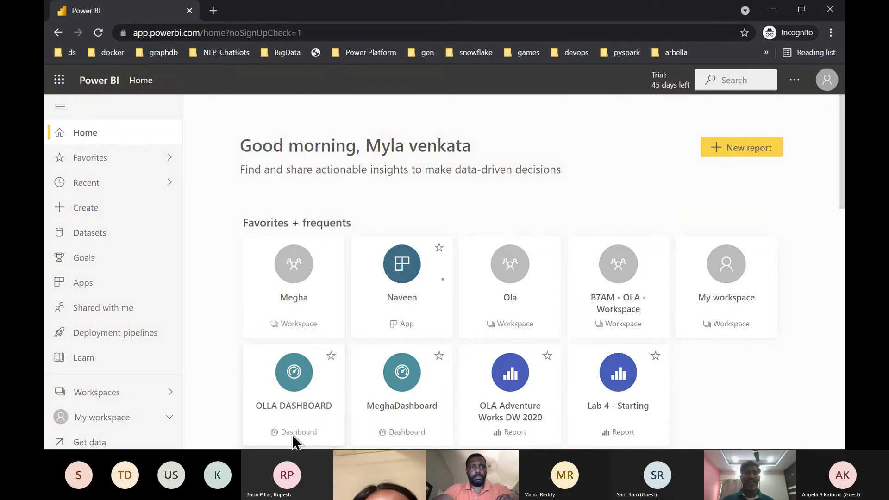
pyautogui.click(547, 256)
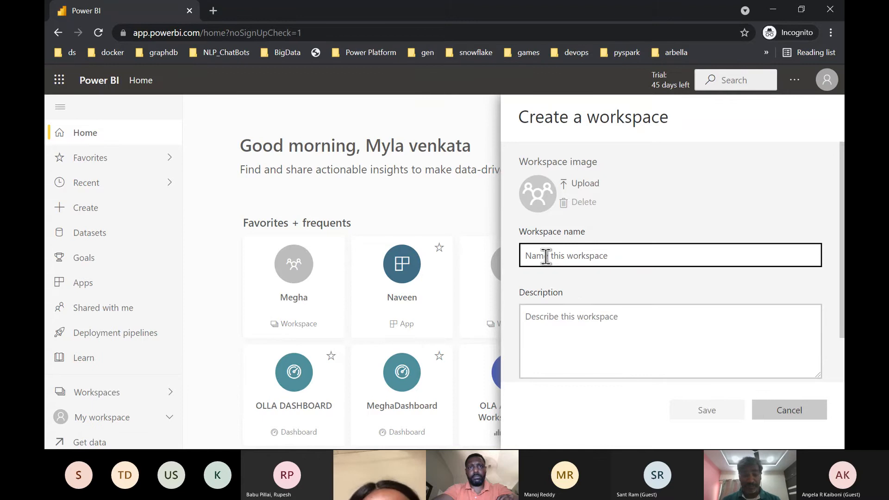
# Check the participant list in the Teams meeting, returning to the workspace form in the browser.
pyautogui.hotkey('alt', 'Tab')
pyautogui.hotkey('alt', 'Tab')
pyautogui.hotkey('alt', 'Tab')
pyautogui.hotkey('alt', 'Tab')
pyautogui.hotkey('alt', 'Tab')
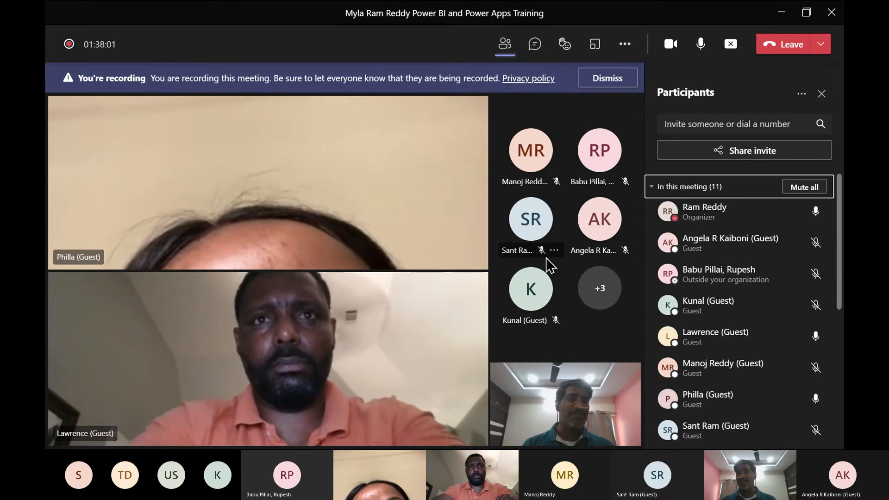
pyautogui.hotkey('alt', 'Tab')
# Name the new workspace with the participant's first name followed by " - Workspace".
pyautogui.write('A')
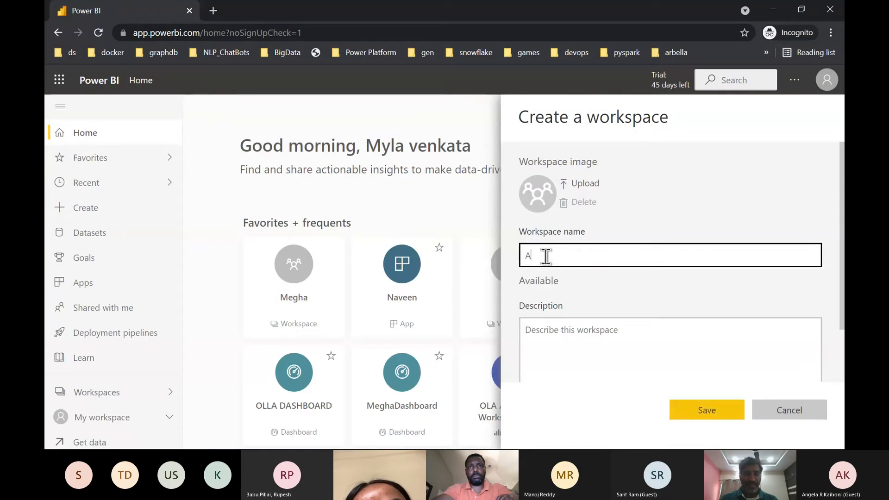
pyautogui.write('ngela - Wor')
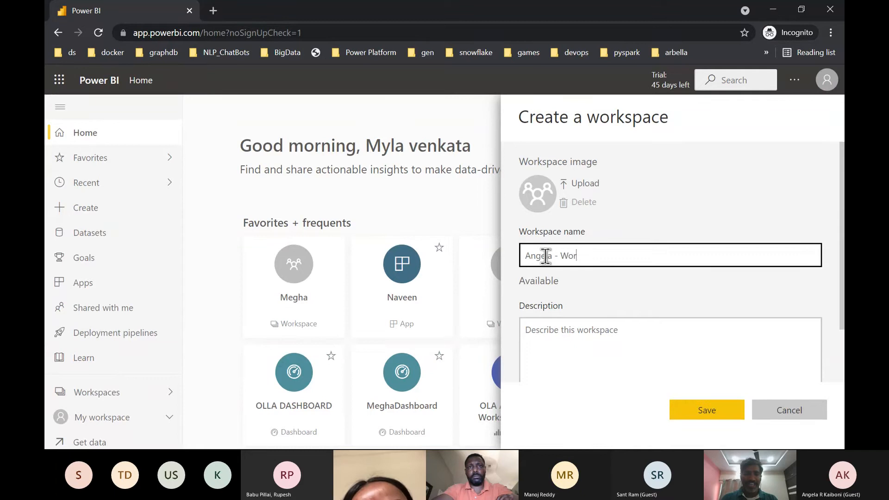
pyautogui.write('kspace')
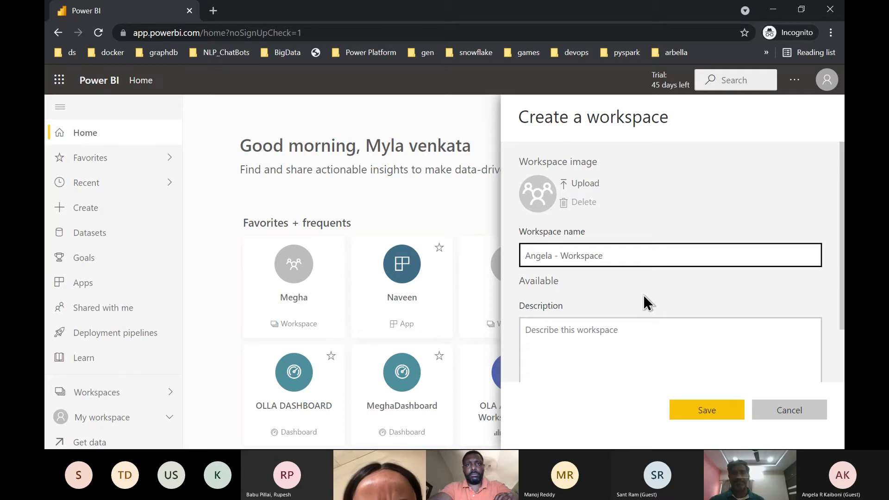
pyautogui.scroll(-1, 644, 294)
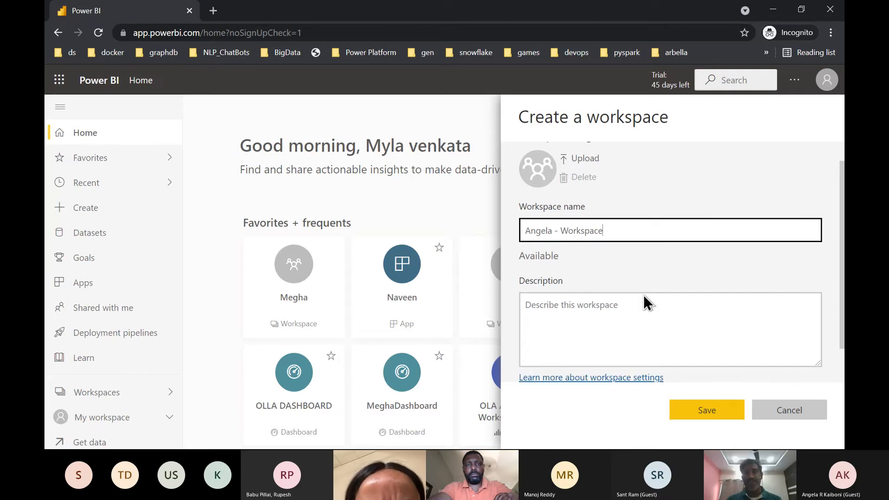
# Create the named workspace and read its placeholder text about adding content.
pyautogui.click(700, 414)
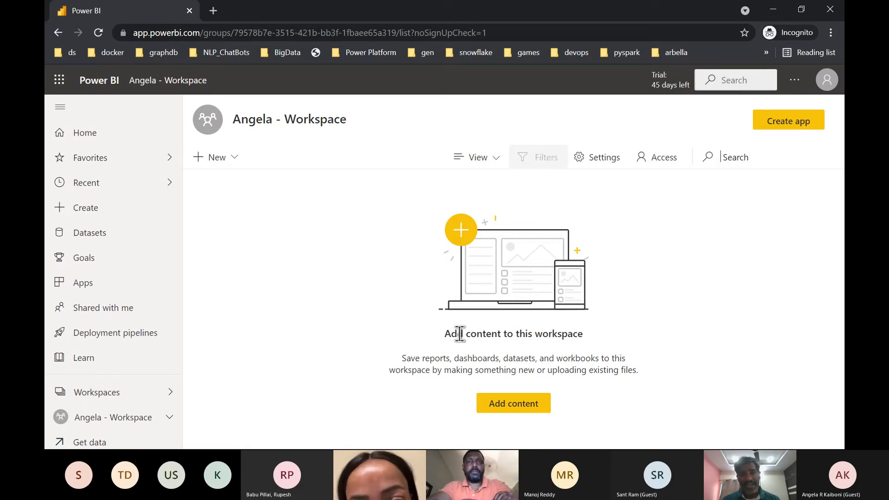
pyautogui.moveTo(446, 337); pyautogui.dragTo(544, 348)
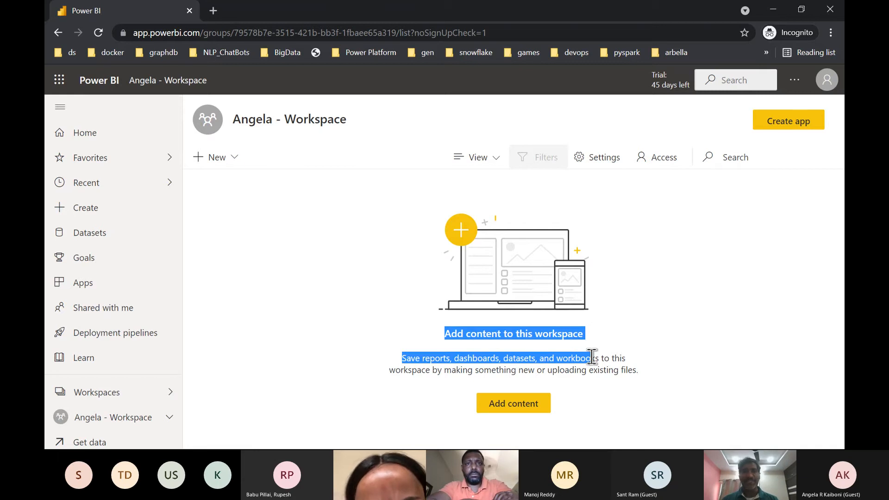
pyautogui.moveTo(592, 358); pyautogui.dragTo(621, 359)
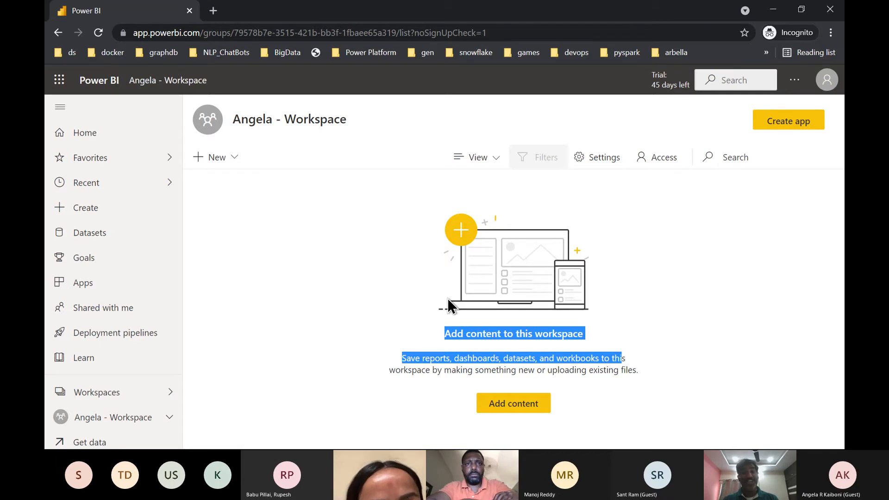
# Switch to Power BI Desktop and publish Power BI Demo Report to the newly created workspace.
pyautogui.hotkey('alt', 'Tab')
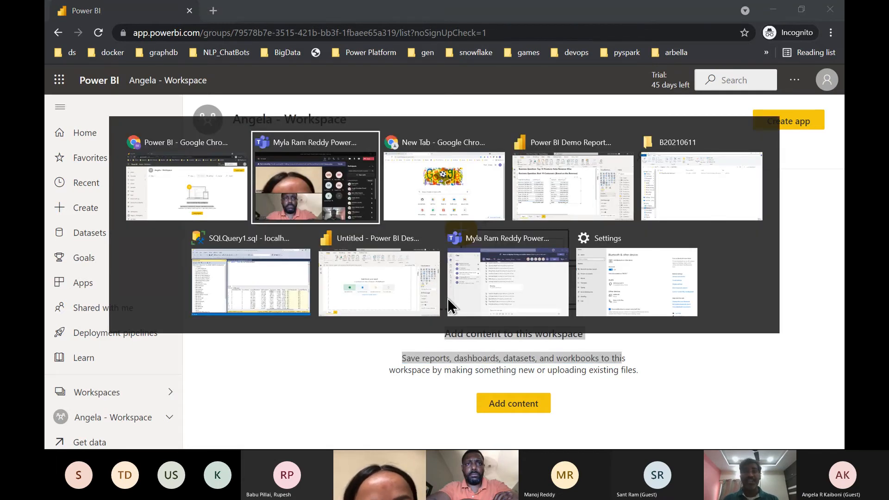
pyautogui.press('Tab')
pyautogui.press('Tab')
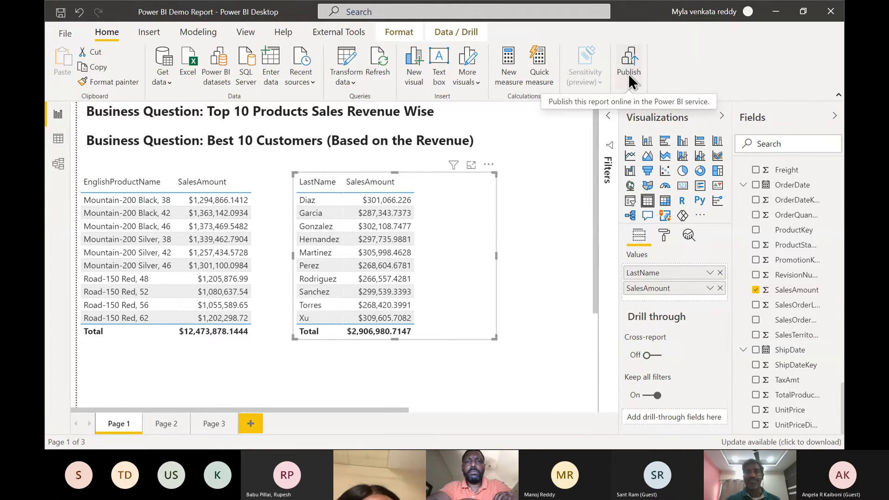
pyautogui.click(628, 74)
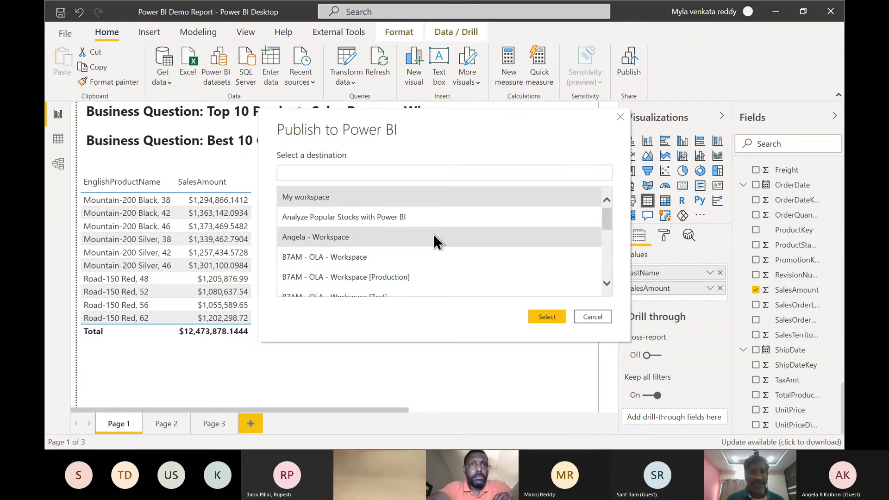
pyautogui.scroll(-5, 433, 234)
pyautogui.scroll(5, 433, 234)
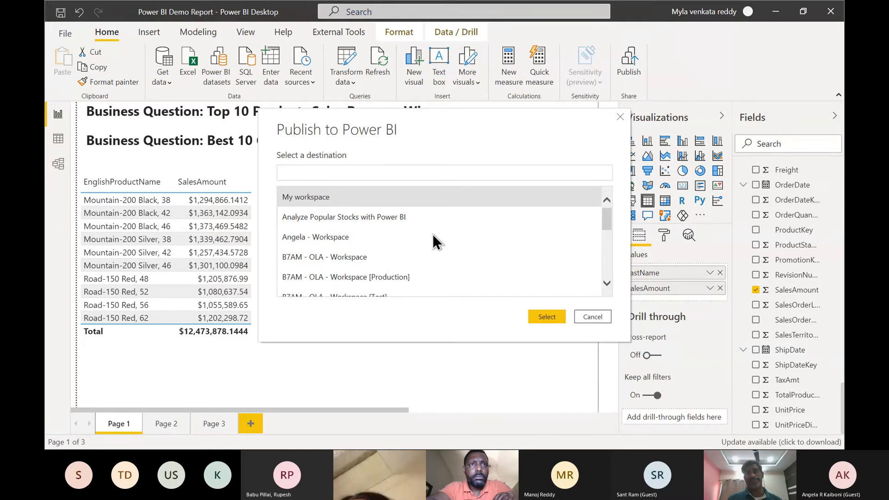
pyautogui.click(338, 237)
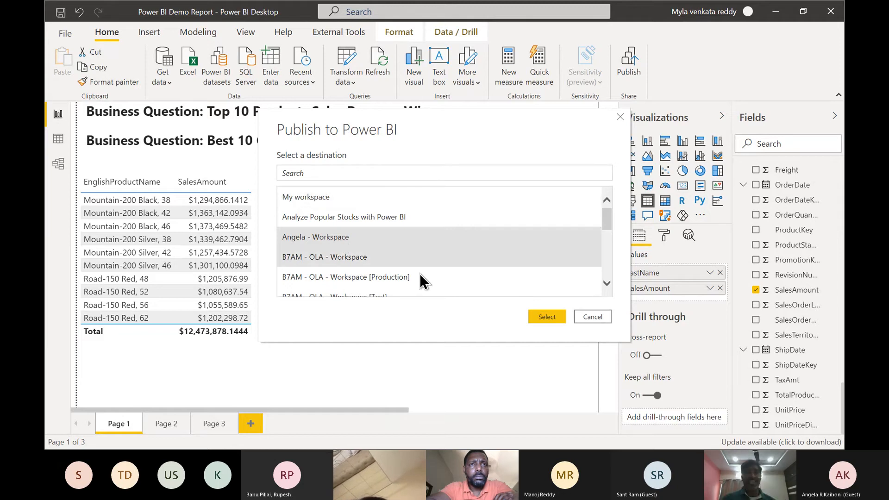
pyautogui.click(546, 318)
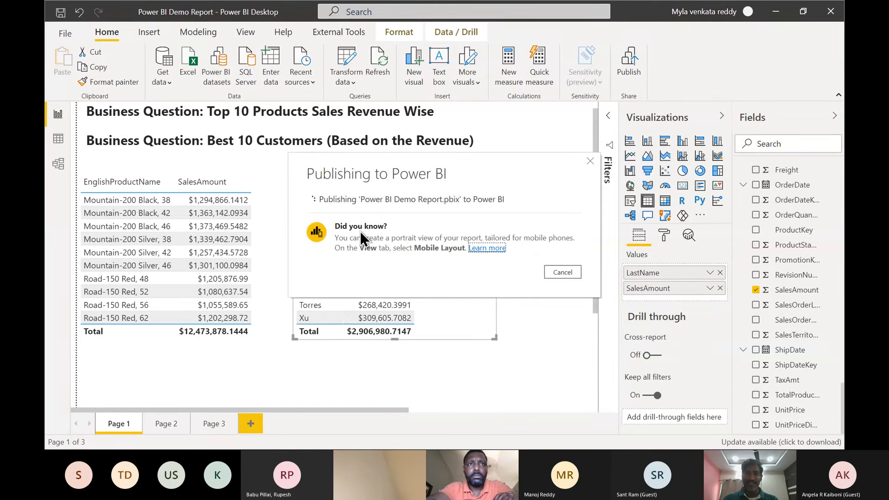
# Check the saved Power BI Demo Report.pbix in the B20210611 folder, returning to Power BI Desktop to dismiss the publishing dialog.
pyautogui.hotkey('alt', 'Tab')
pyautogui.hotkey('alt', 'Tab')
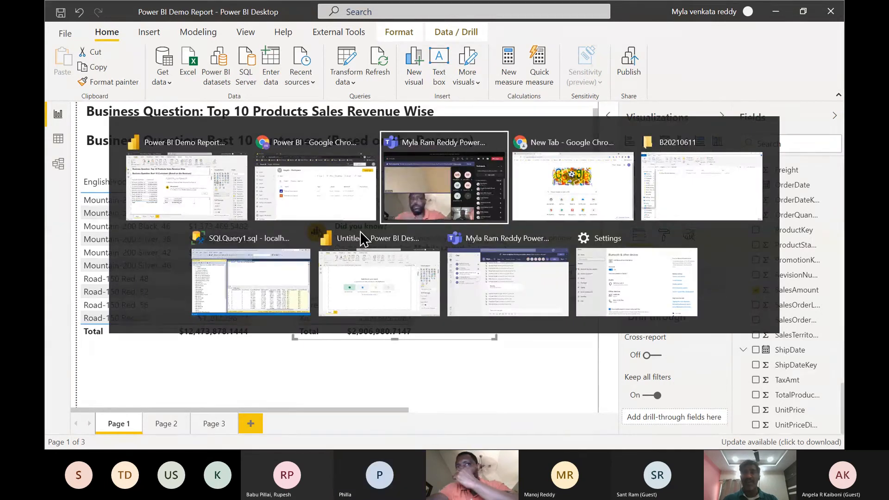
pyautogui.hotkey('alt', 'Tab')
pyautogui.hotkey('alt', 'Tab')
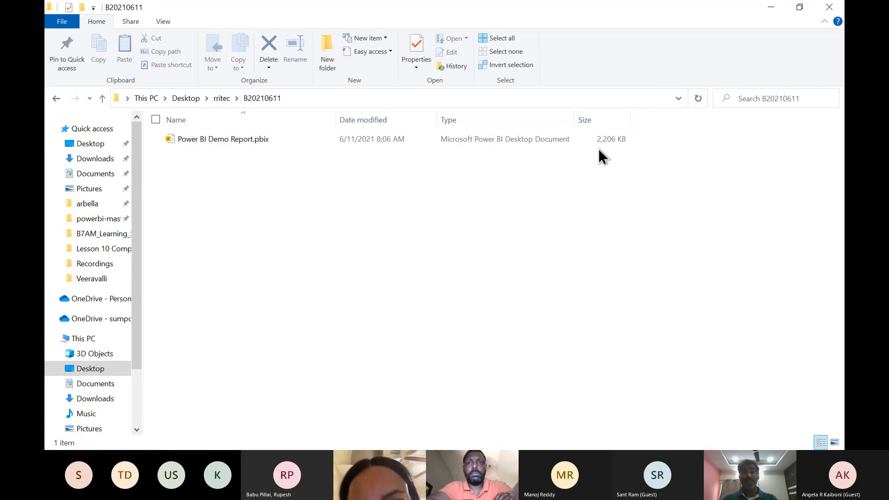
pyautogui.hotkey('alt', 'Tab')
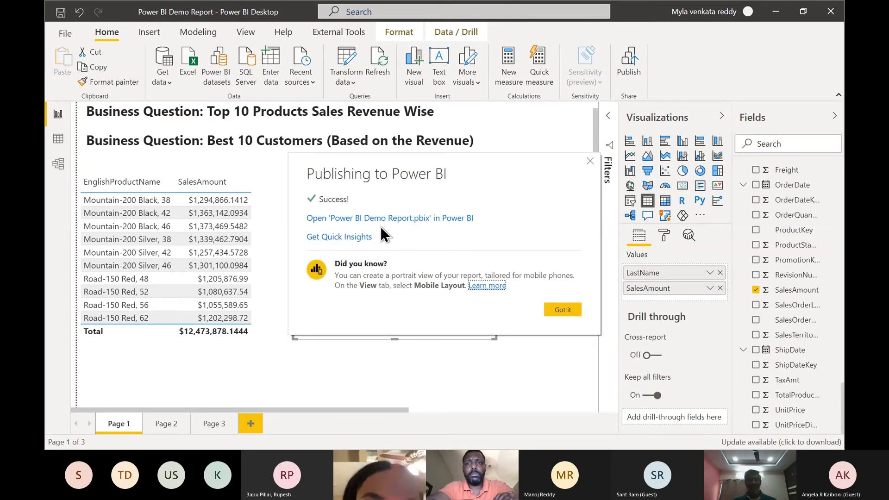
pyautogui.click(555, 309)
# Switch to the workspace in the browser, check the published report and dataset, and show them in lineage view.
pyautogui.hotkey('alt', 'Tab')
pyautogui.hotkey('alt', 'Tab')
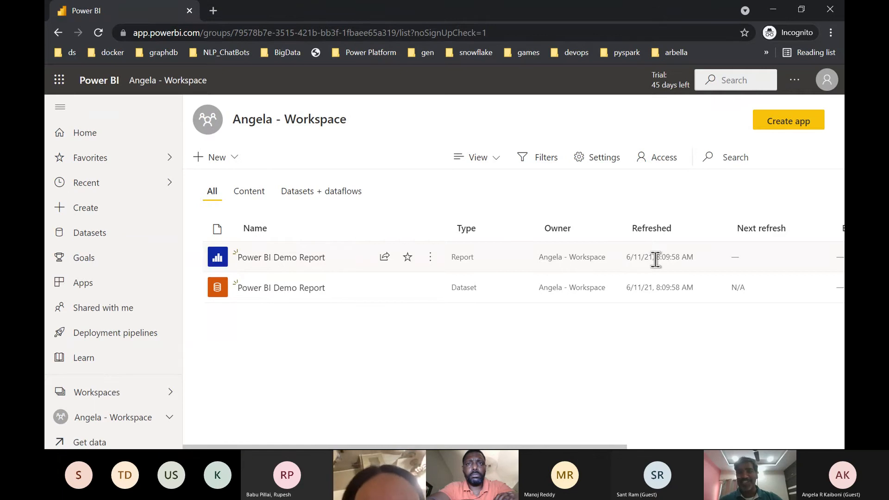
pyautogui.rightClick(684, 259)
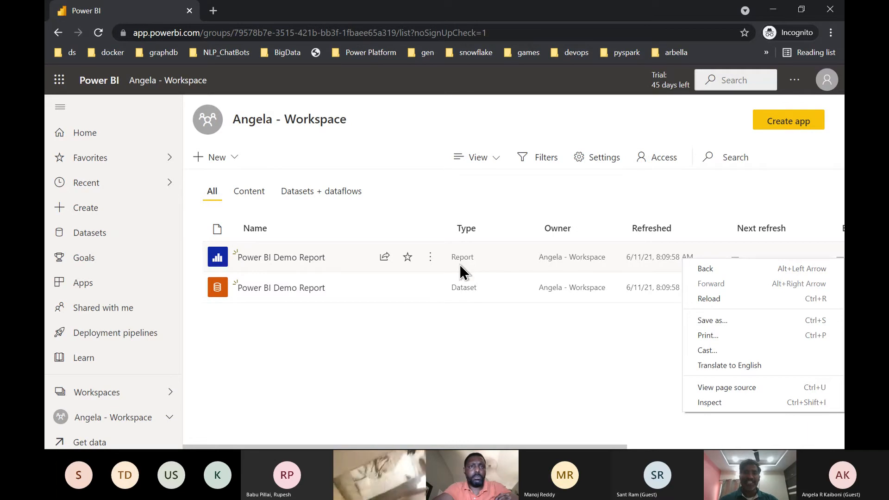
pyautogui.click(493, 165)
pyautogui.click(493, 166)
pyautogui.click(491, 203)
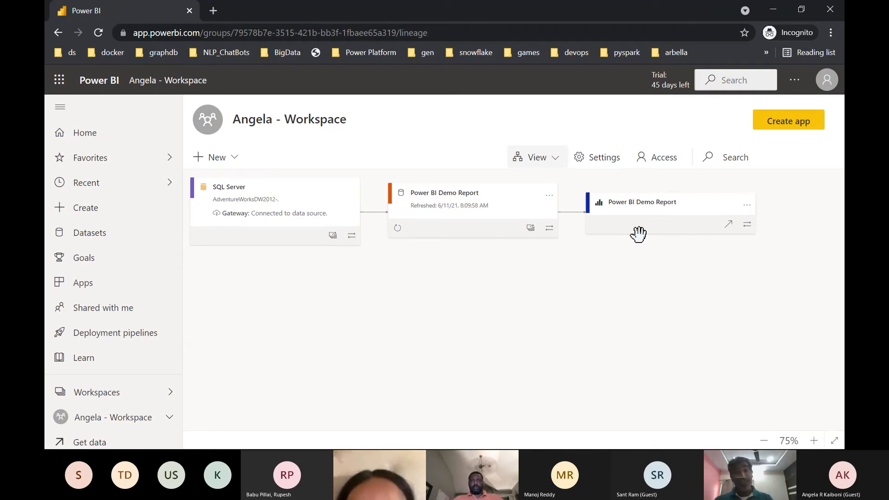
# Switch to Power BI Desktop and save the report as Power BI Demo Report_copy.pbix in the B20210611 folder.
pyautogui.hotkey('alt', 'Tab')
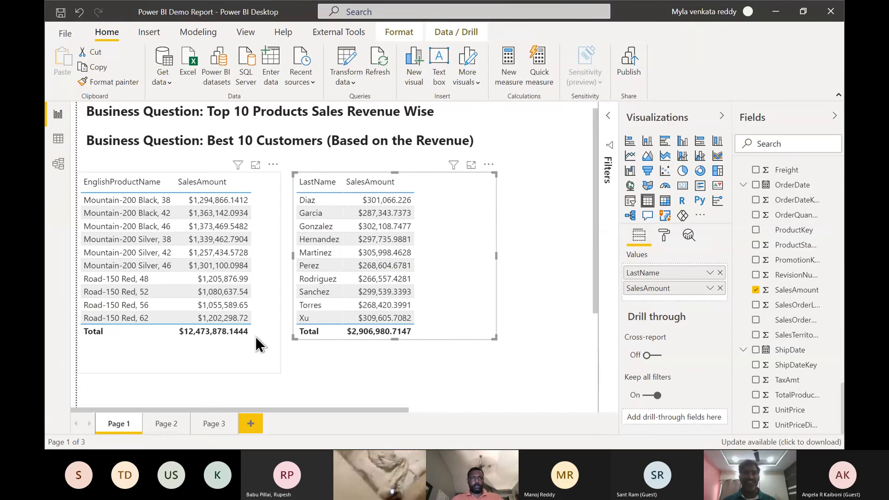
pyautogui.click(71, 38)
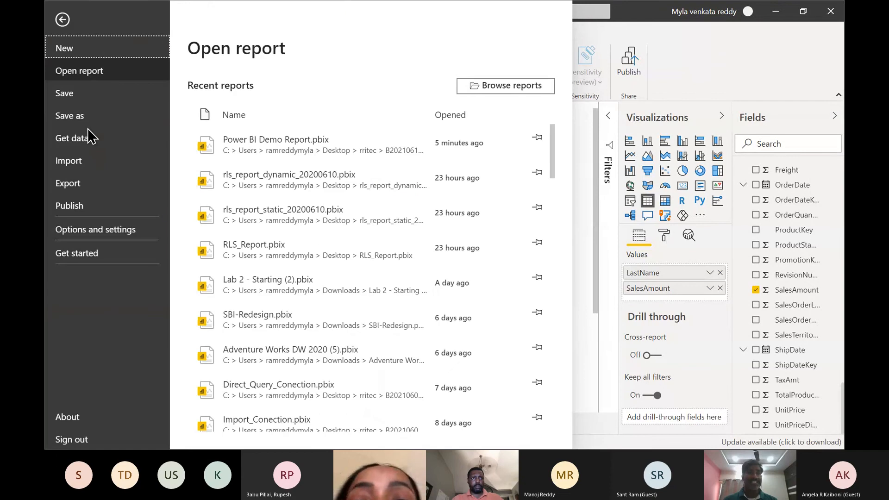
pyautogui.click(84, 124)
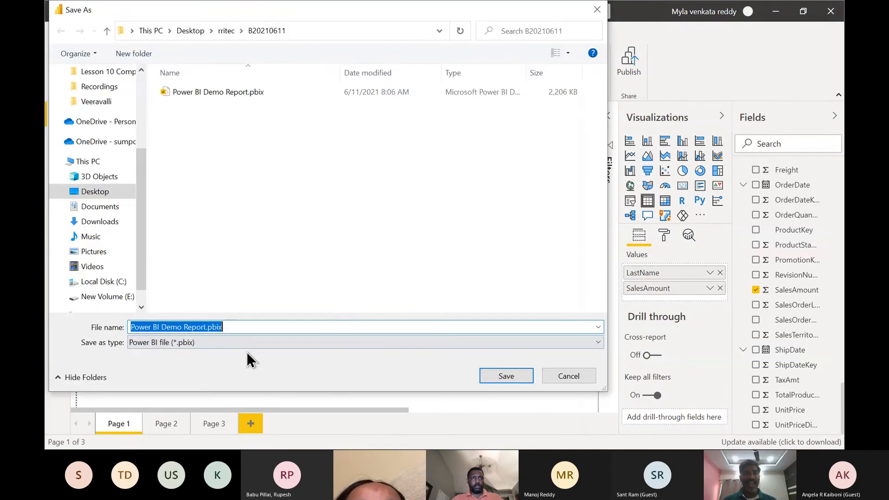
pyautogui.click(207, 327)
pyautogui.write('_co')
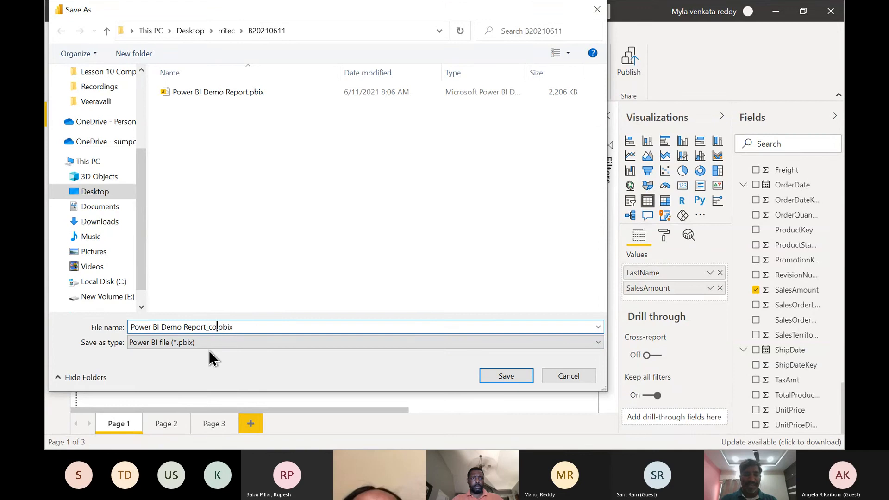
pyautogui.write('py')
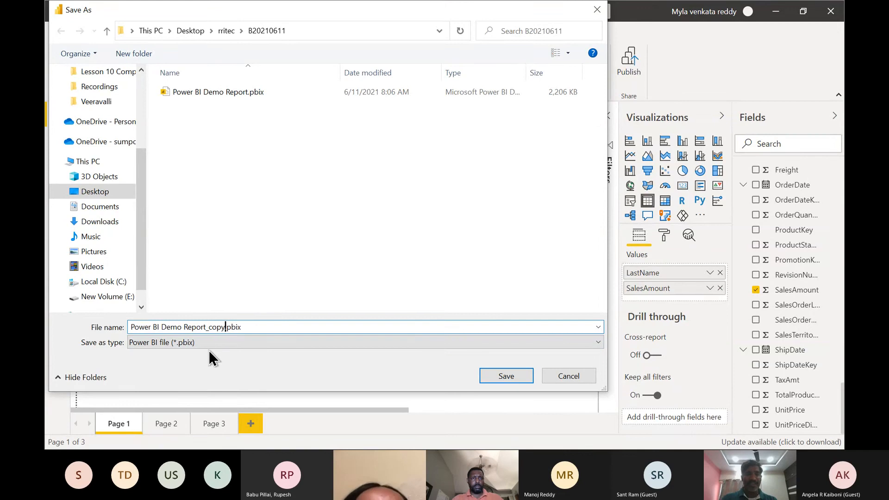
pyautogui.click(504, 376)
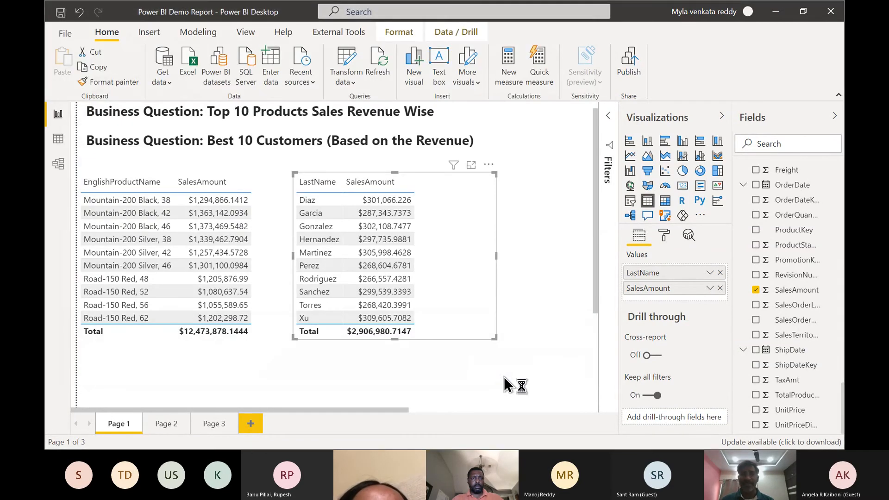
# Publish the report copy to the same new workspace and return to that workspace in the browser.
pyautogui.click(631, 69)
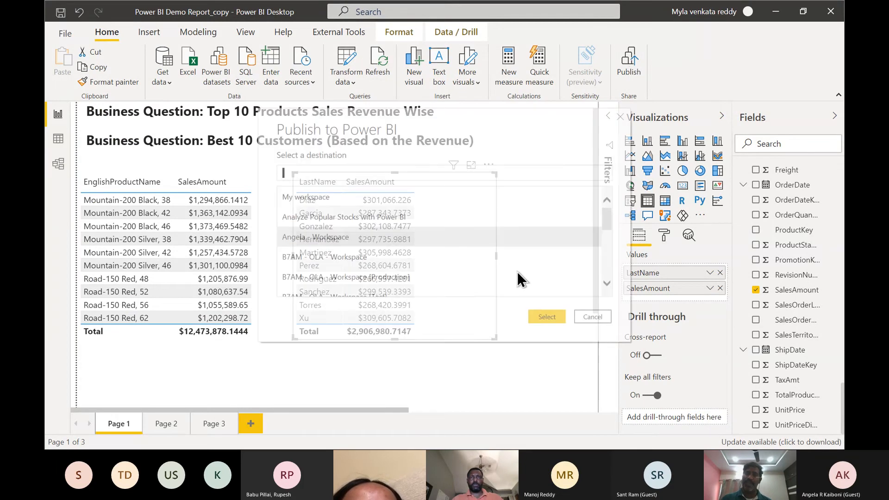
pyautogui.click(546, 316)
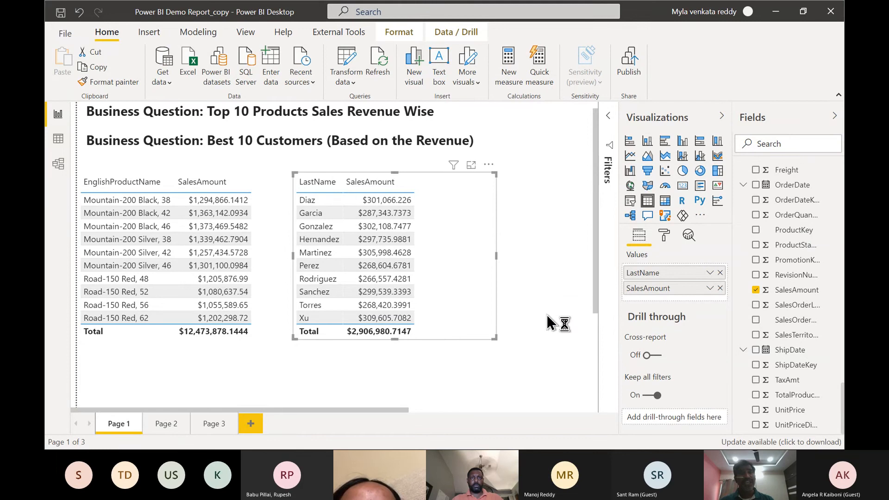
pyautogui.hotkey('alt', 'Tab')
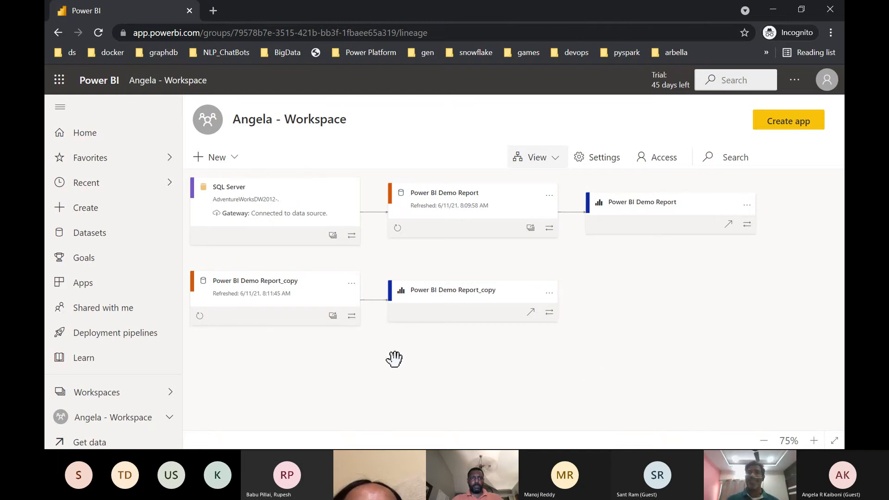
# Compare both reports and their datasets in the workspace's list view and lineage view.
pyautogui.click(560, 158)
pyautogui.click(540, 179)
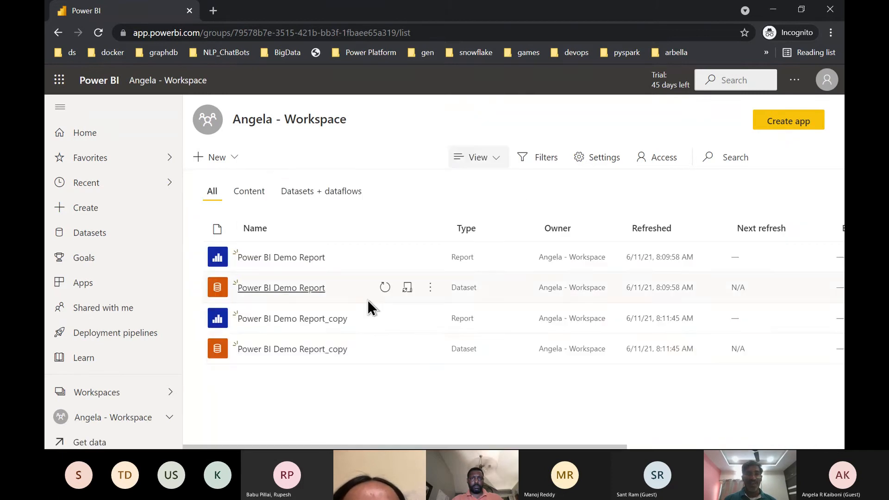
pyautogui.click(492, 169)
pyautogui.click(486, 207)
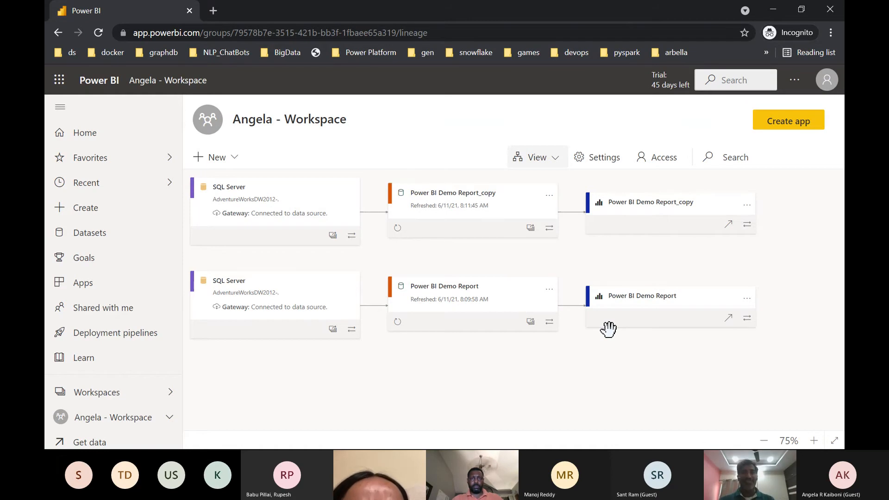
# Switch to the training README on GitHub and review the Workspace and Dashboard topics under Power BI Service.
pyautogui.hotkey('alt', 'Tab')
pyautogui.hotkey('alt', 'Tab')
pyautogui.hotkey('alt', 'Tab')
pyautogui.hotkey('alt', 'Tab')
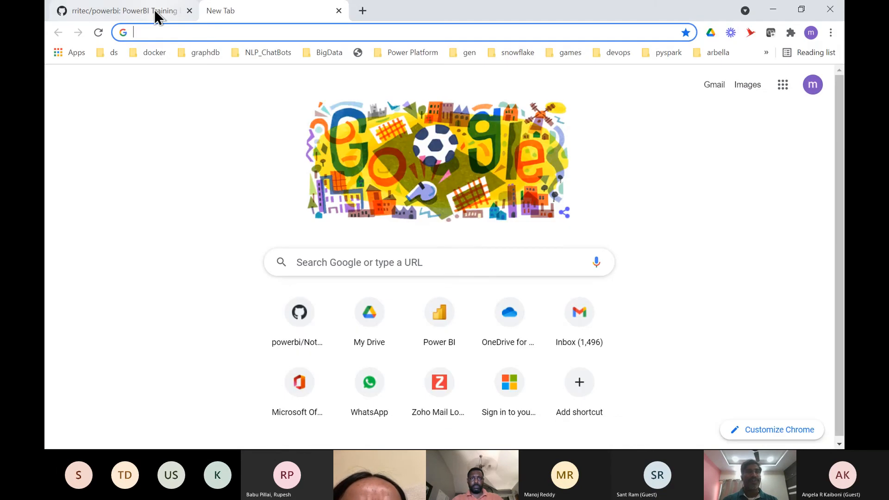
pyautogui.click(155, 12)
pyautogui.scroll(-3, 311, 228)
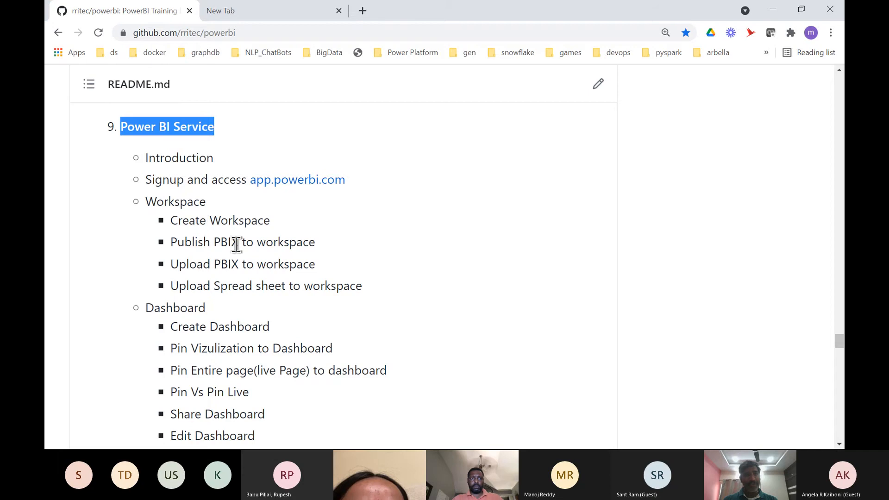
pyautogui.doubleClick(191, 243)
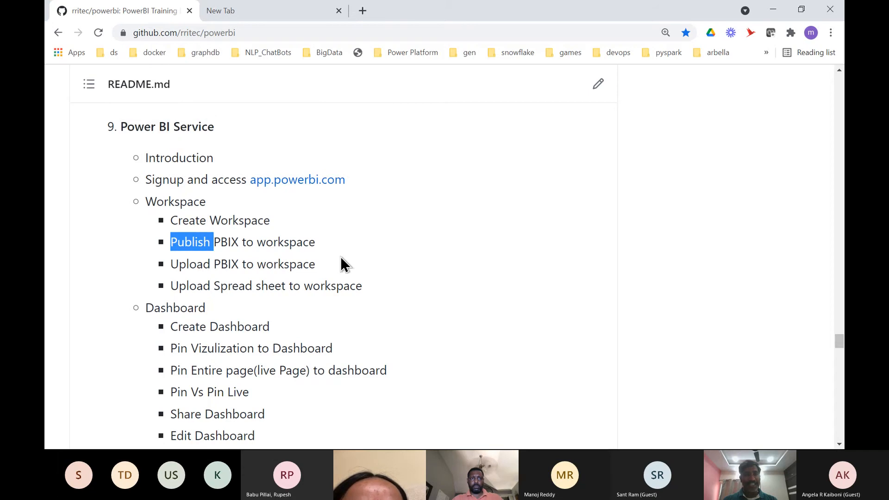
pyautogui.scroll(-3, 341, 264)
pyautogui.doubleClick(171, 171)
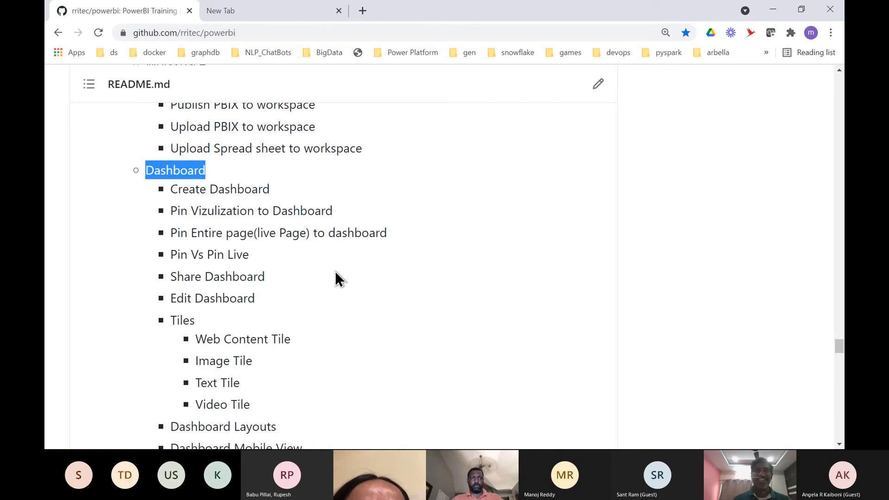
# Return to the workspace's lineage view in the browser and open the Power BI Demo Report_copy report.
pyautogui.hotkey('alt', 'Tab')
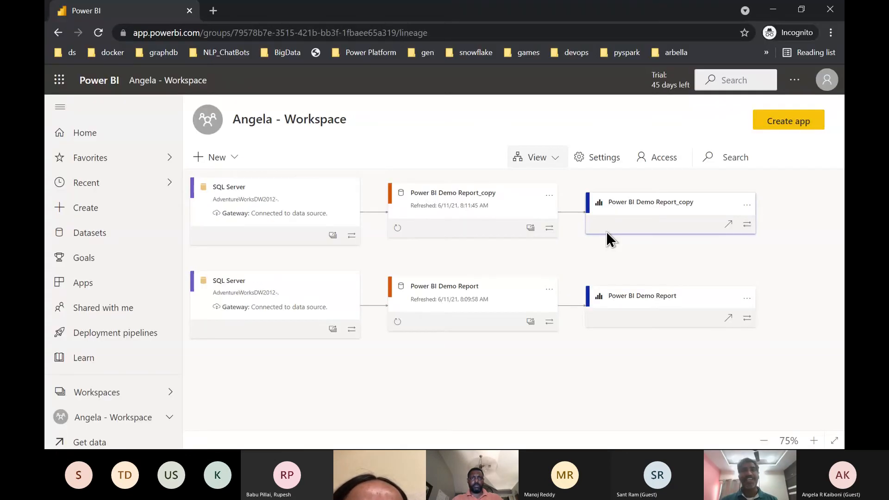
pyautogui.click(641, 202)
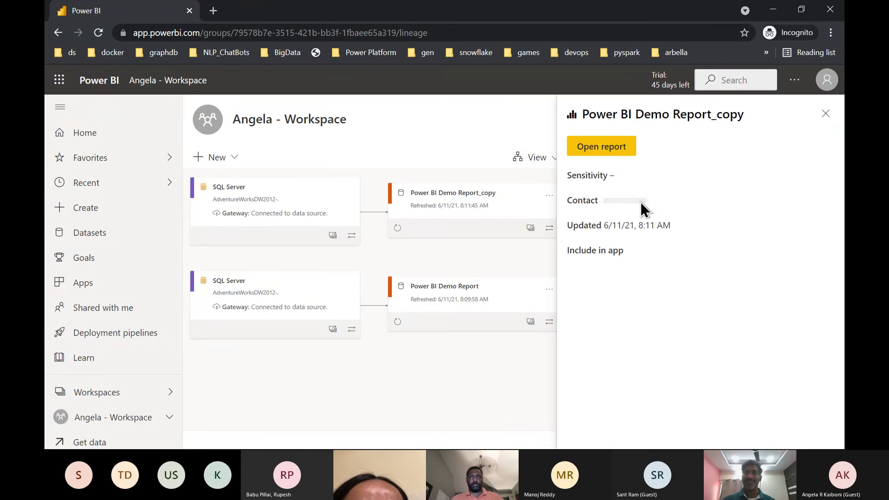
pyautogui.click(608, 153)
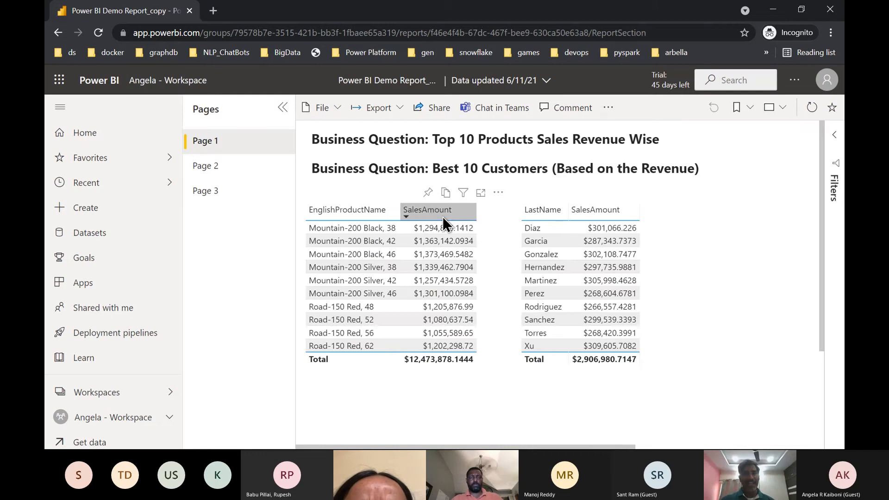
# Pin the SalesAmount by EnglishProductName table to a new dashboard, named with the trainee's first name followed by "- Dashboard".
pyautogui.click(428, 193)
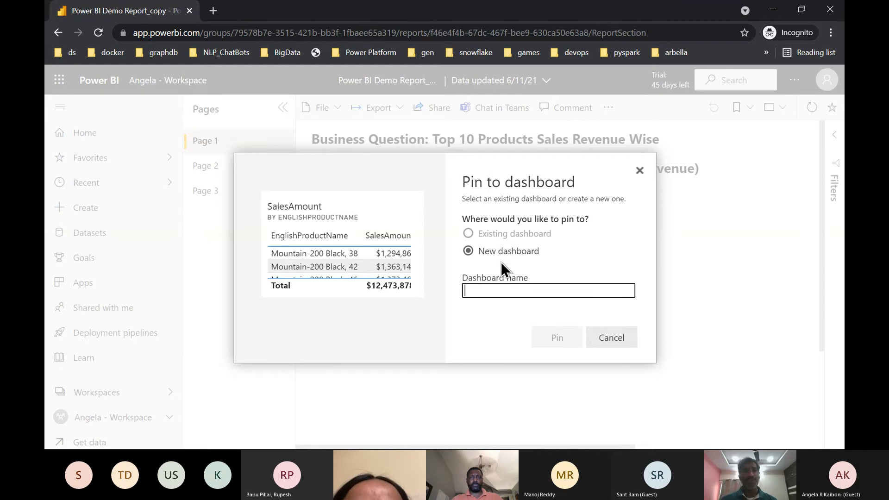
pyautogui.write('Angela - Dashbo')
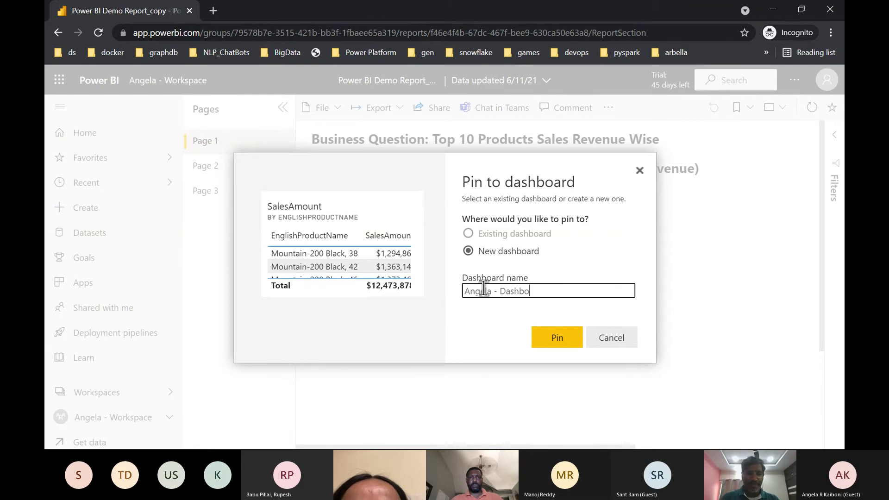
pyautogui.write('ard')
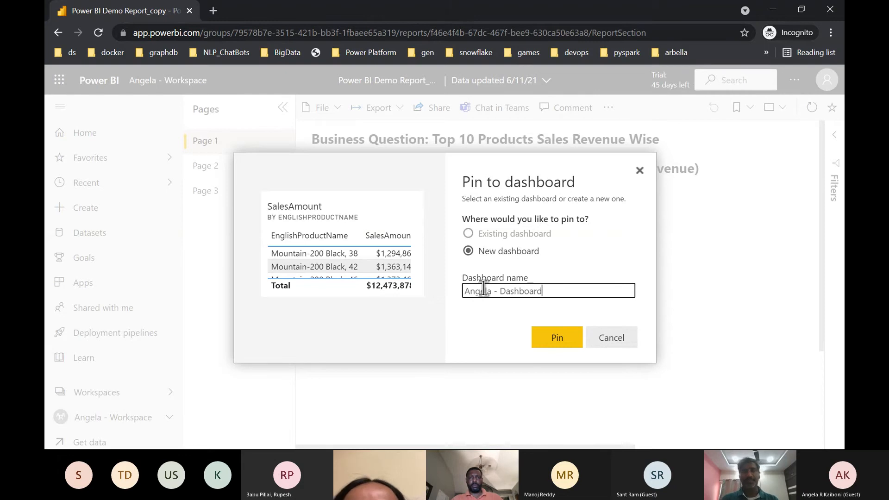
pyautogui.click(550, 345)
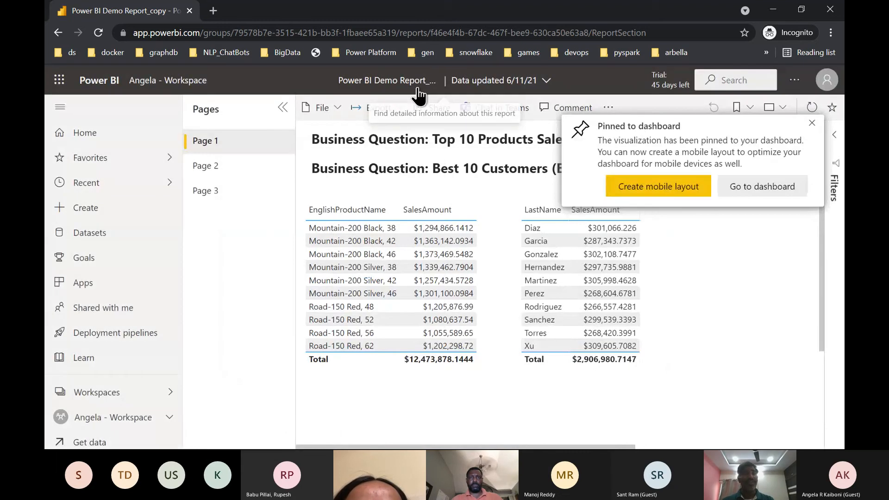
# Return to the workspace, dismiss the pin notification, and examine how the new dashboard appears in the lineage and list views.
pyautogui.click(188, 83)
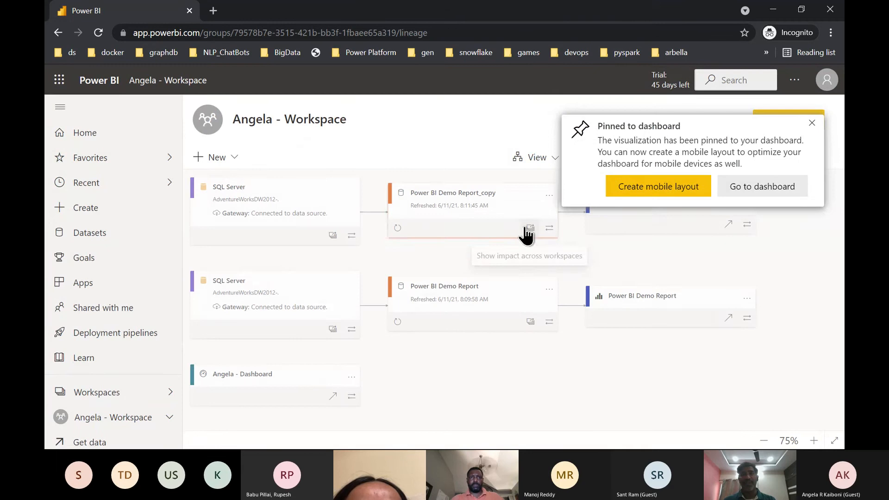
pyautogui.click(813, 124)
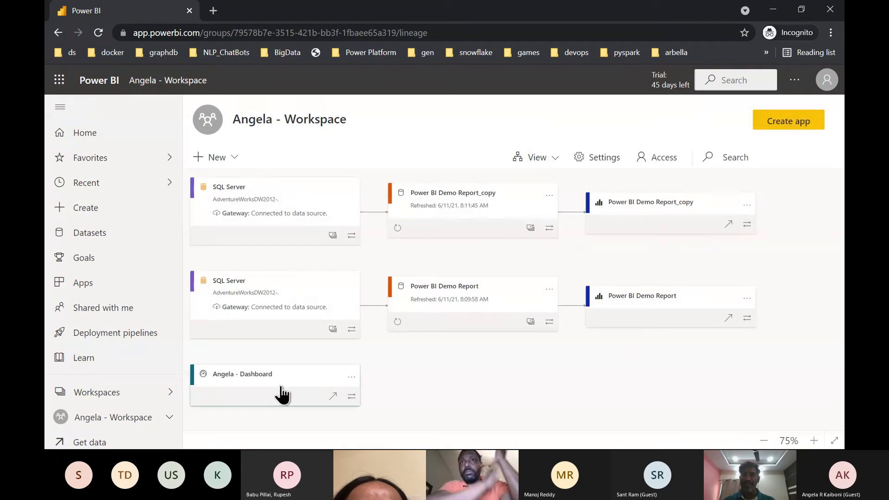
pyautogui.click(549, 162)
pyautogui.click(539, 181)
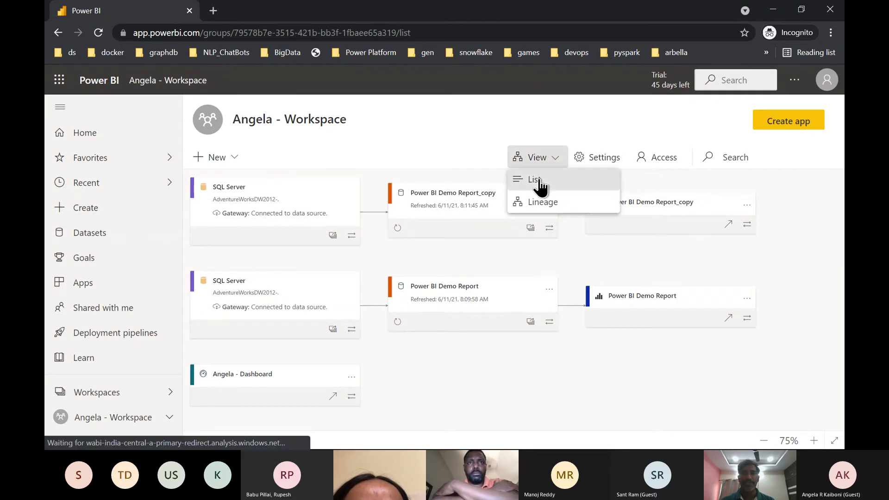
pyautogui.click(488, 159)
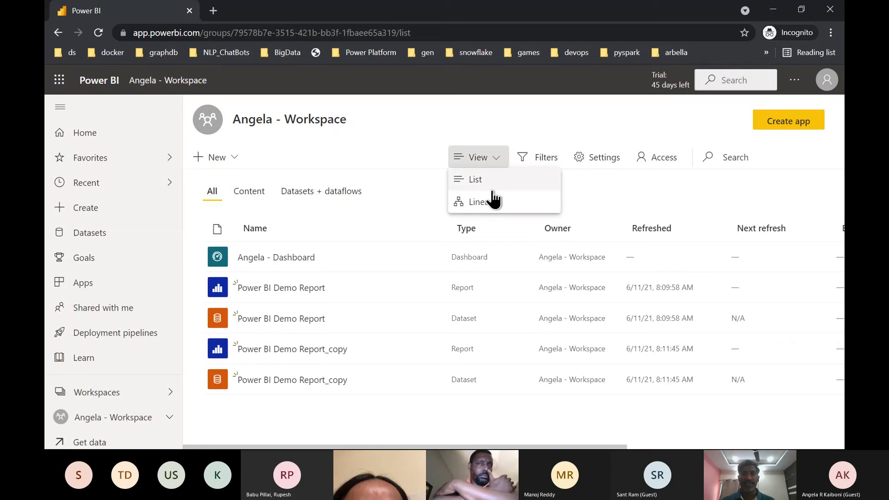
pyautogui.click(484, 202)
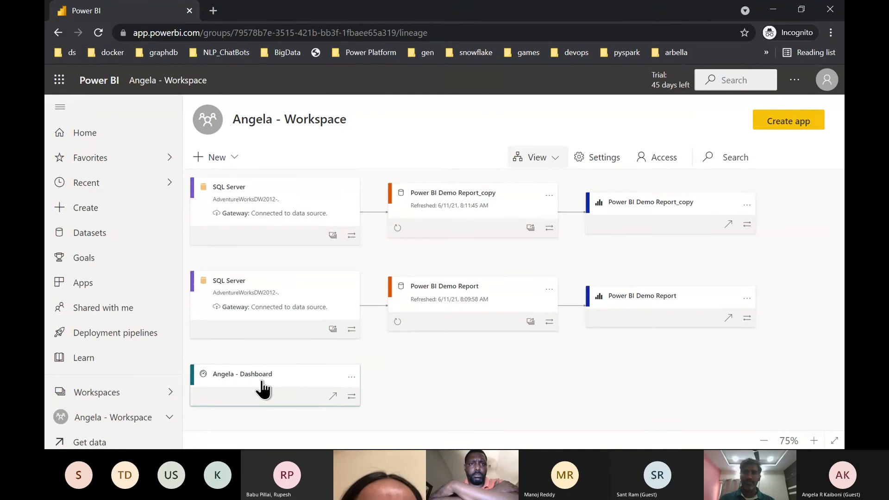
pyautogui.click(558, 160)
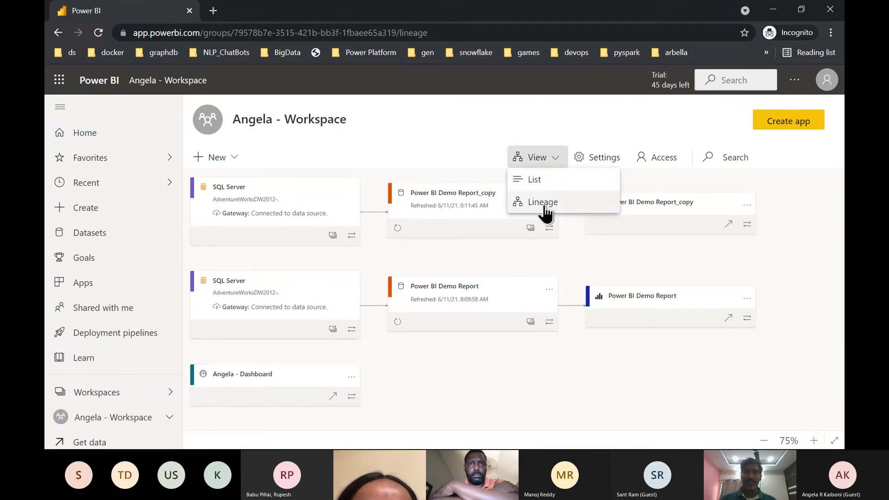
pyautogui.click(545, 208)
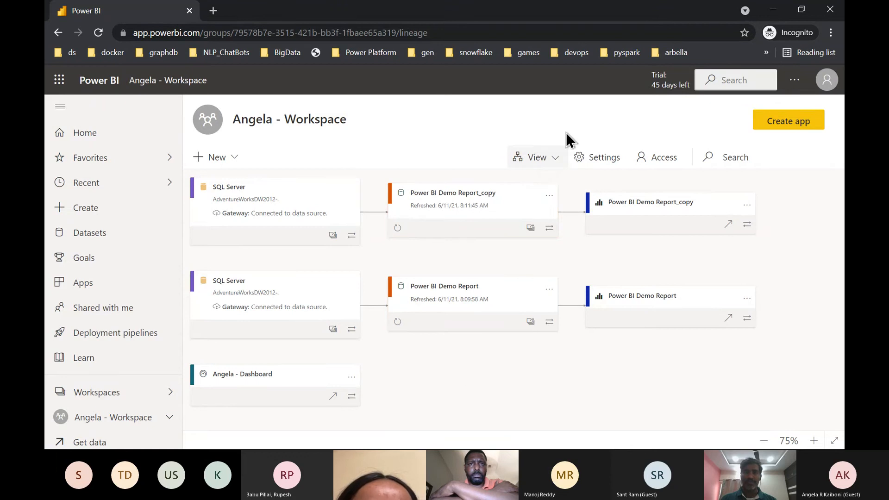
pyautogui.click(538, 163)
pyautogui.click(538, 181)
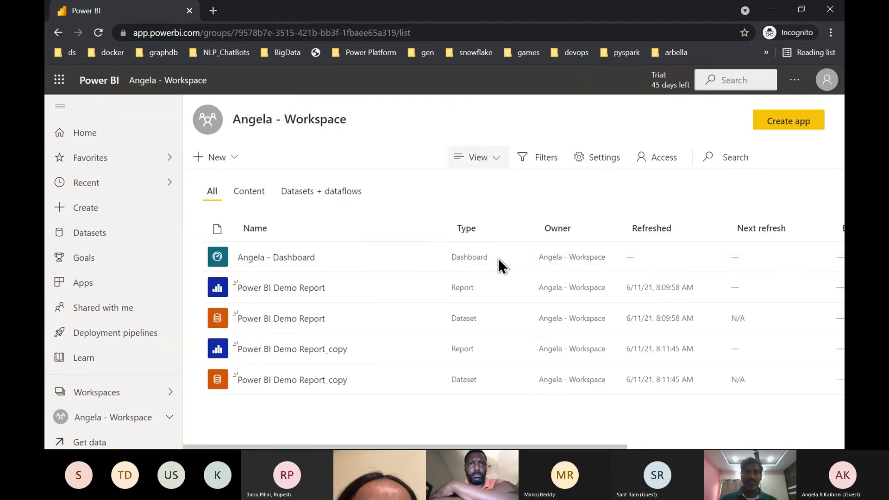
# Open the new dashboard to view its pinned table, and check the dashboard's details in the workspace's lineage view.
pyautogui.click(308, 258)
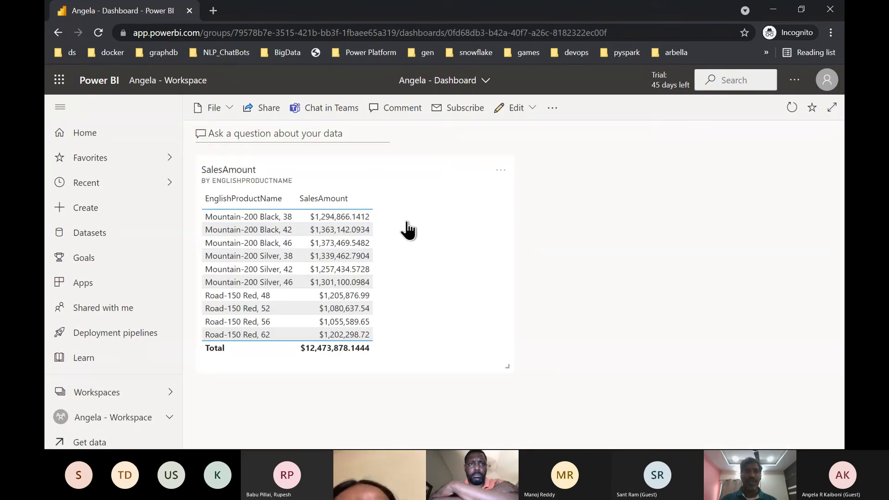
pyautogui.click(187, 82)
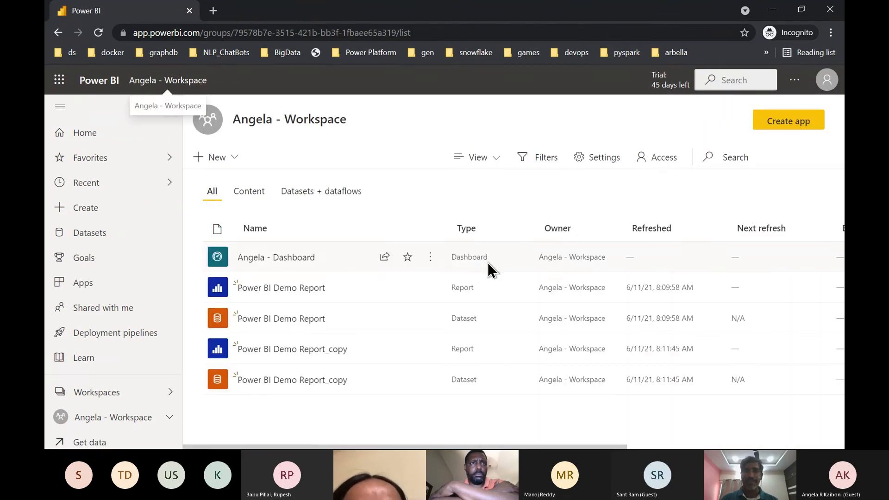
pyautogui.click(499, 157)
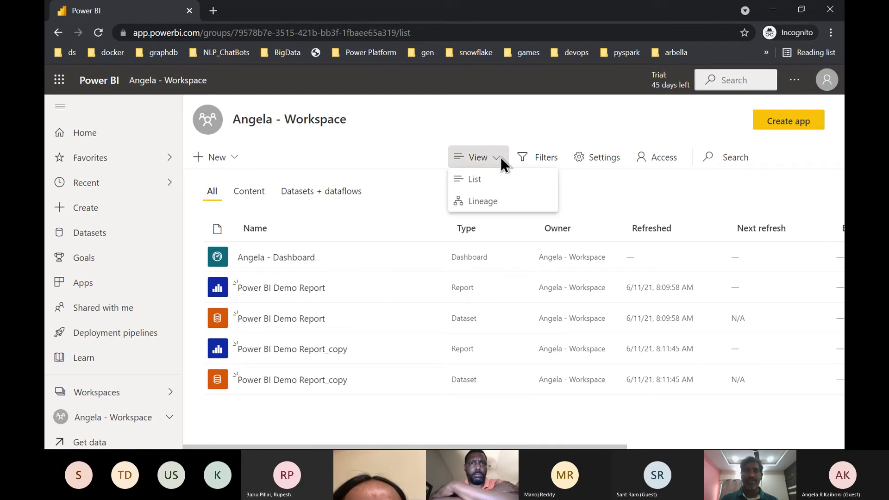
pyautogui.click(489, 202)
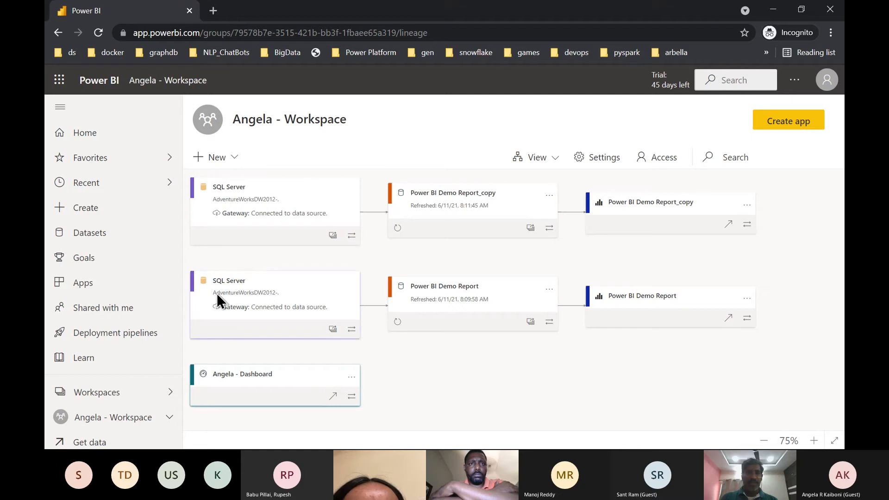
pyautogui.click(60, 111)
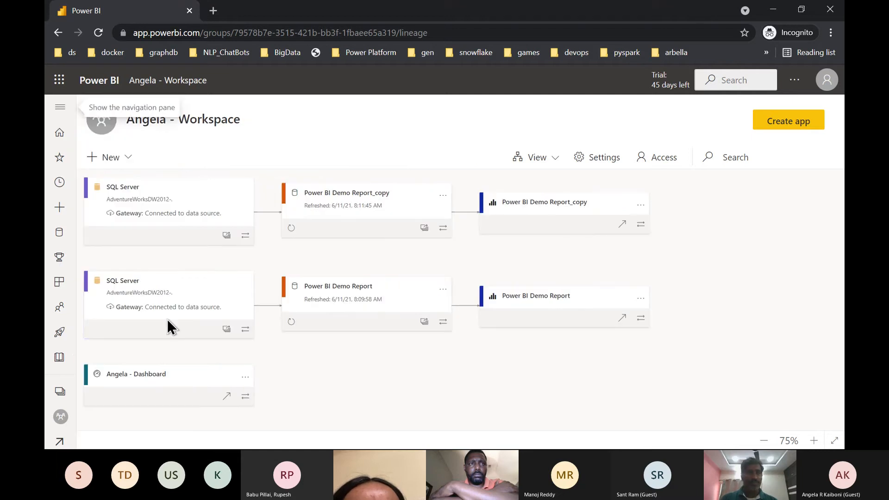
pyautogui.click(246, 385)
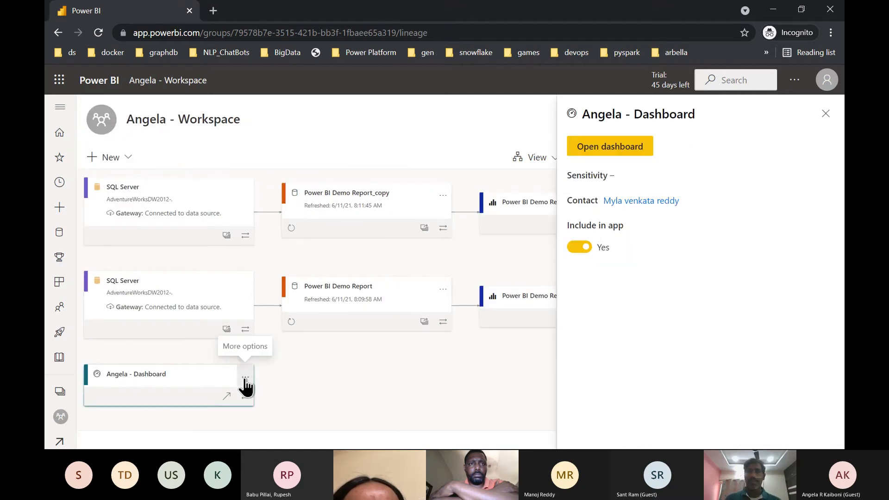
pyautogui.click(451, 375)
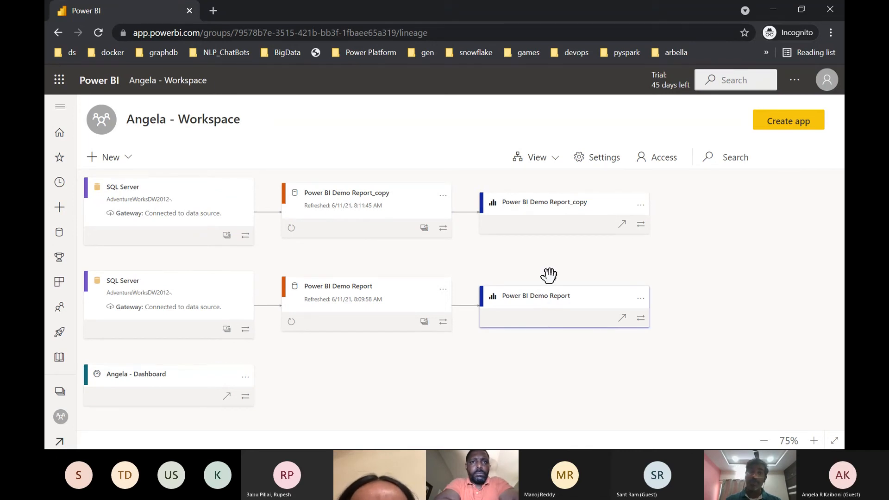
# Open Power BI Demo Report_copy from the lineage view and pin its SalesAmount by LastName table to the existing dashboard.
pyautogui.click(528, 215)
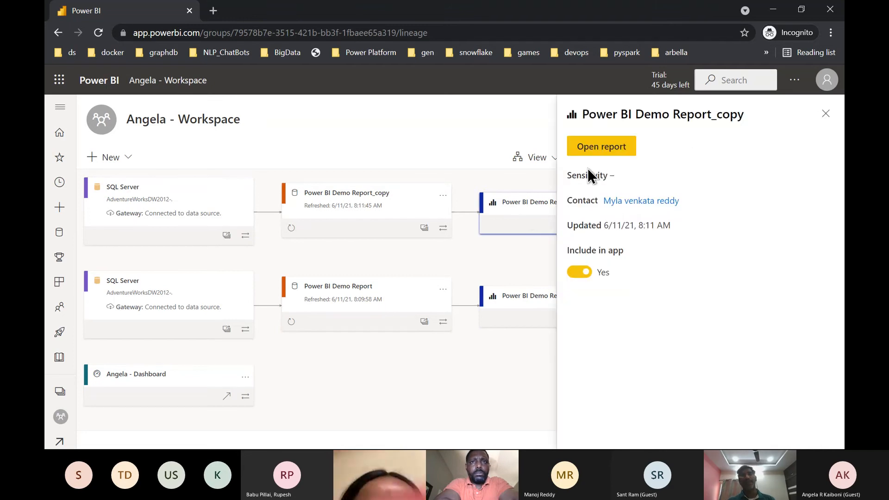
pyautogui.click(604, 146)
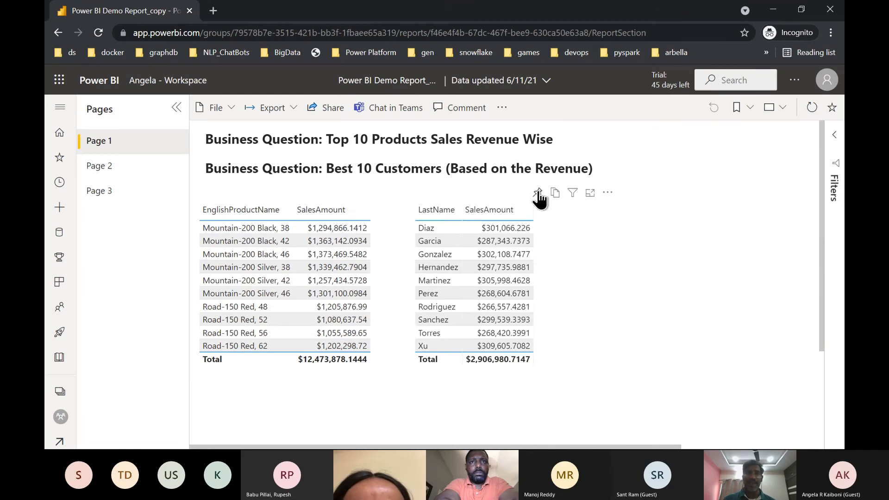
pyautogui.click(538, 192)
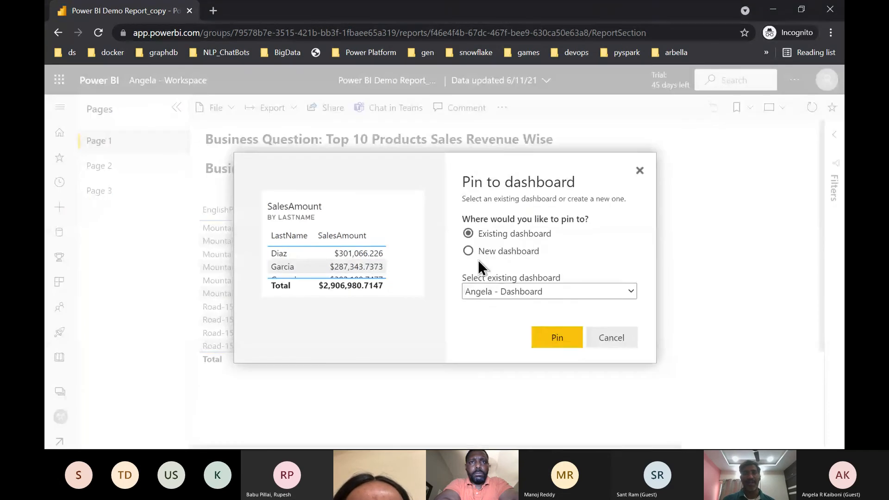
pyautogui.click(561, 341)
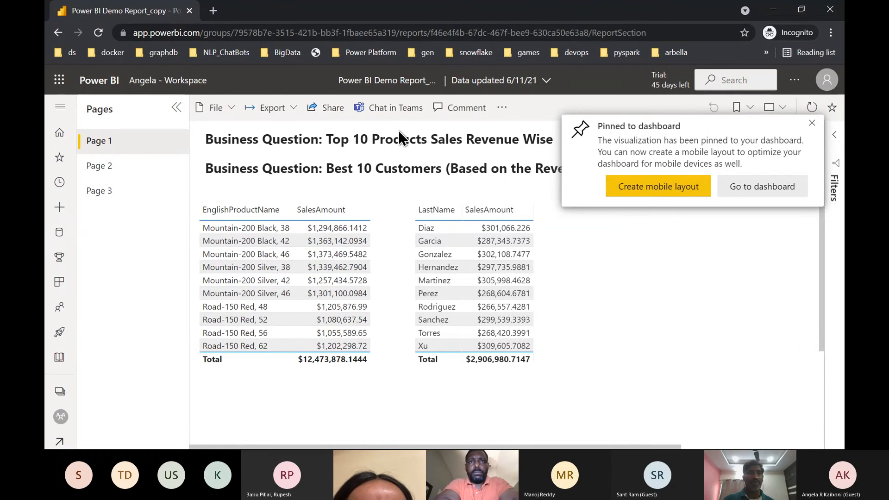
# Return to the workspace's lineage view and open the dashboard to review both pinned SalesAmount tables.
pyautogui.click(169, 83)
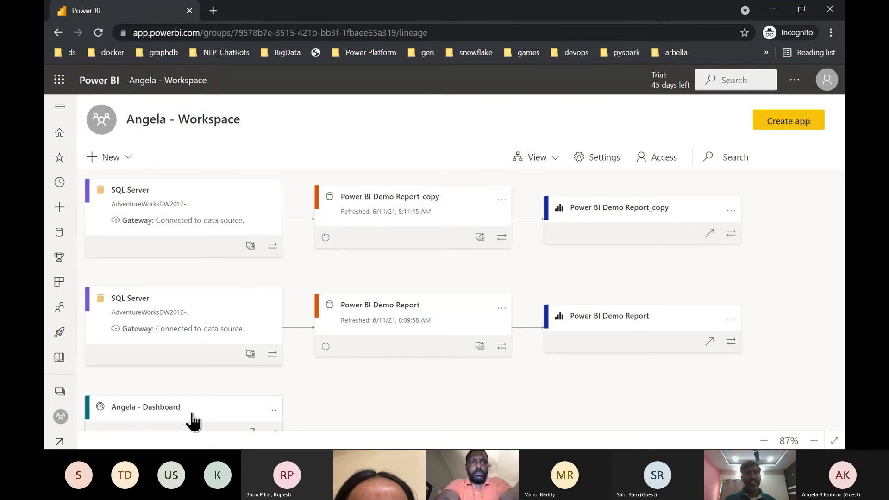
pyautogui.scroll(-4, 215, 399)
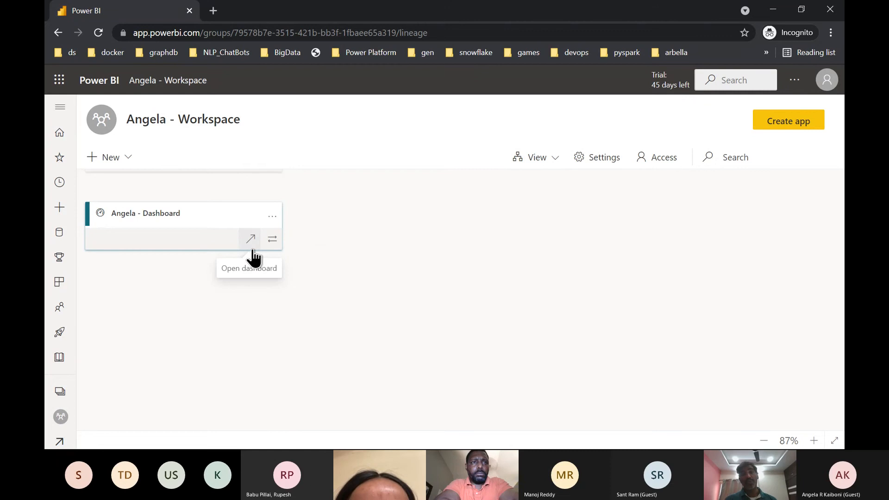
pyautogui.click(160, 219)
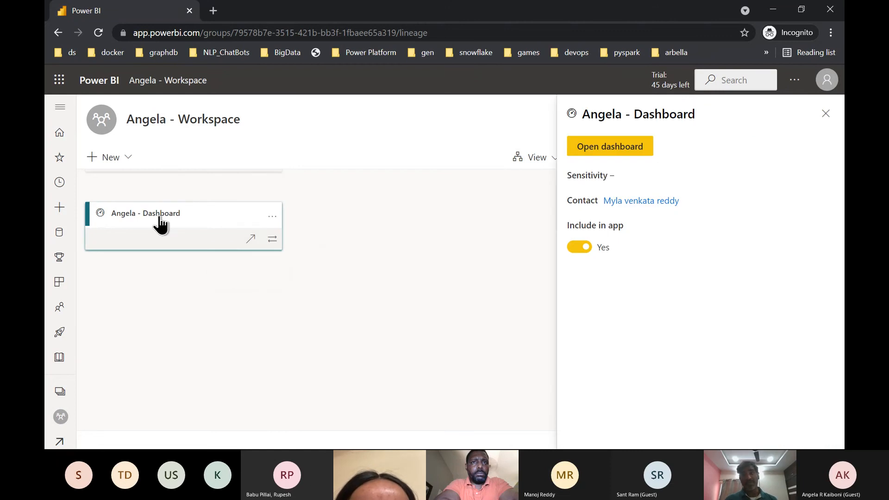
pyautogui.click(603, 151)
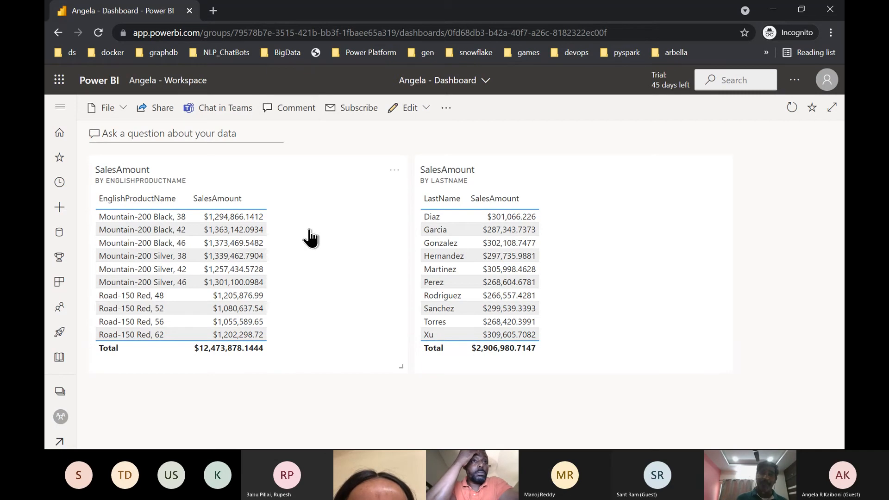
# Start creating an app from the workspace, review its setup fields, and try to publish it without a description.
pyautogui.click(145, 82)
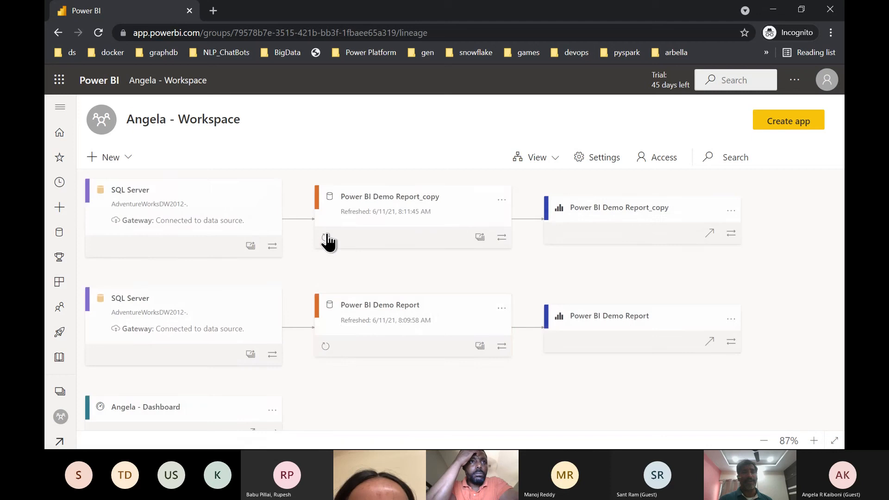
pyautogui.click(790, 128)
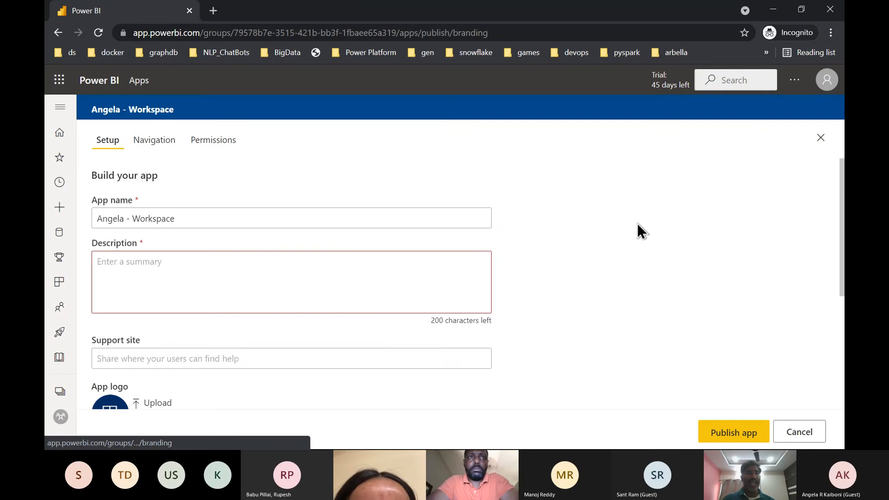
pyautogui.scroll(-2, 318, 301)
pyautogui.scroll(-3, 318, 302)
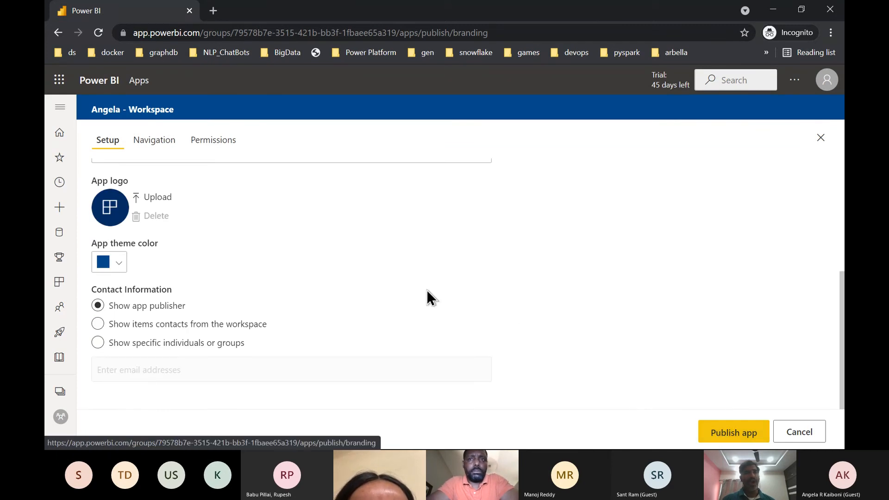
pyautogui.click(715, 431)
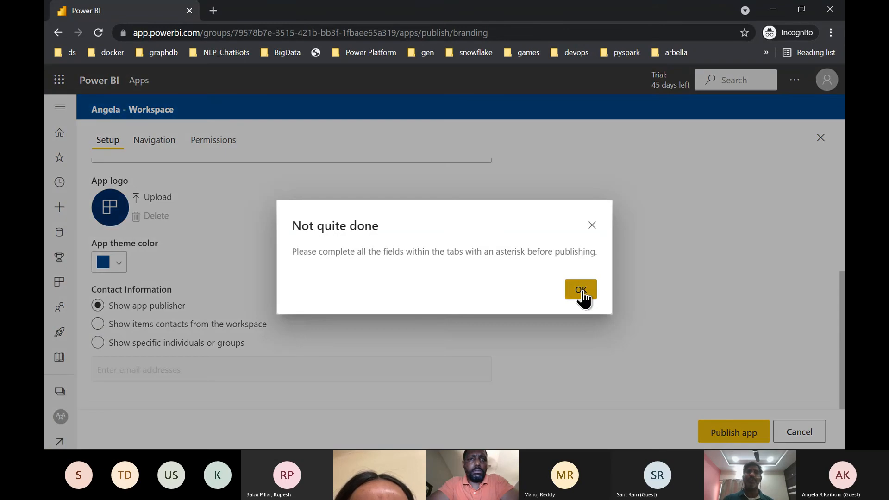
pyautogui.click(581, 291)
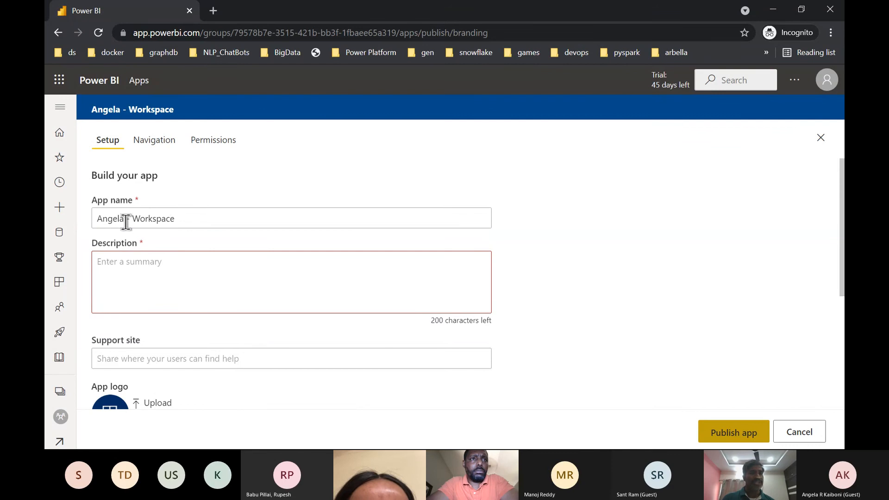
# Append "- app" to the app name, enter "learning" as the description, and publish the app.
pyautogui.click(185, 217)
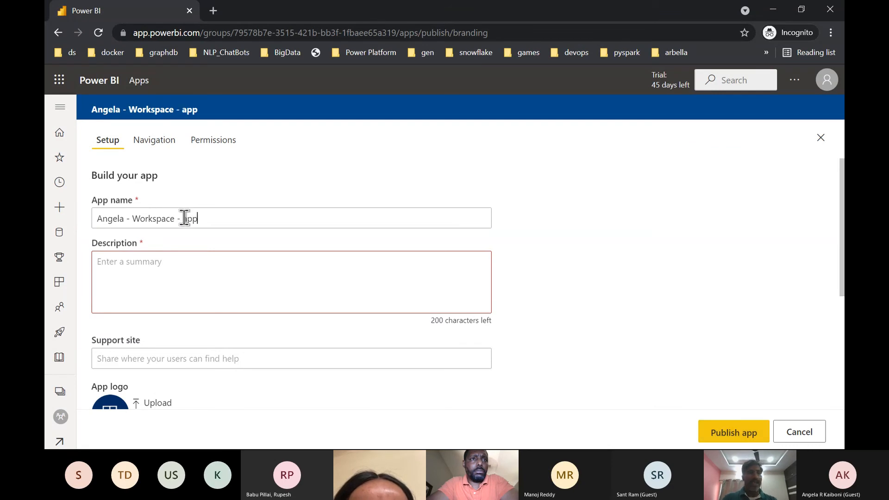
pyautogui.write('I')
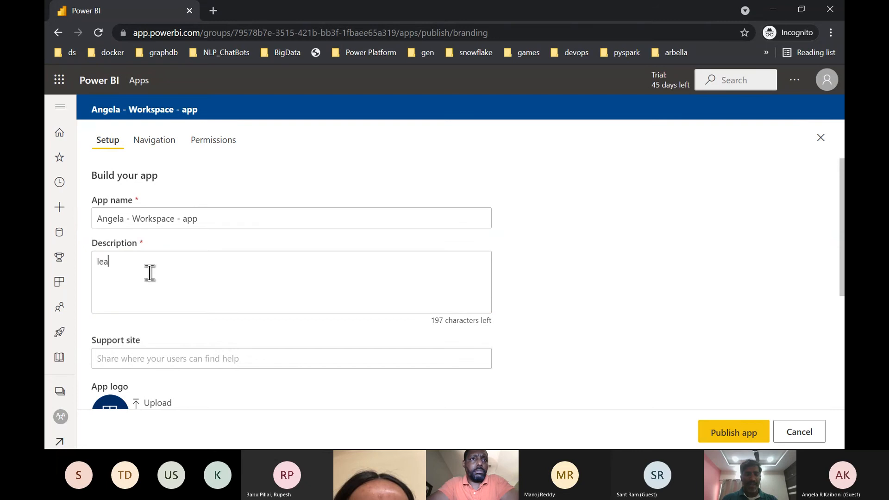
pyautogui.click(723, 434)
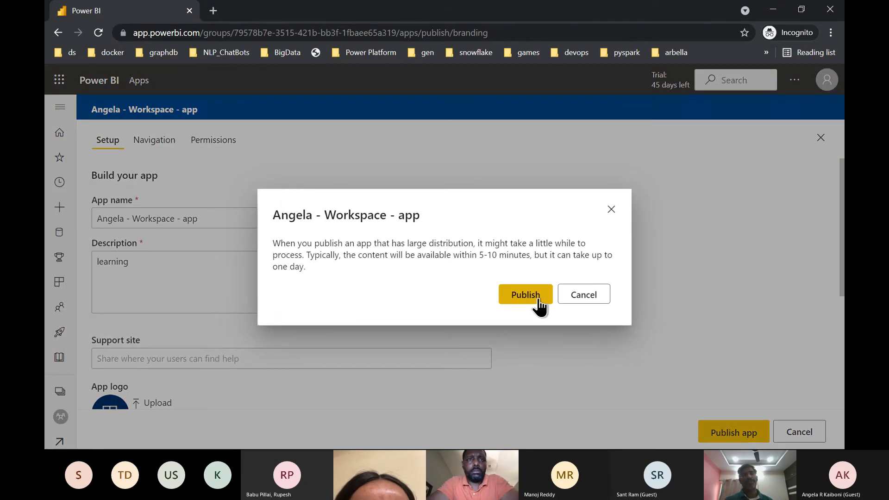
pyautogui.click(537, 301)
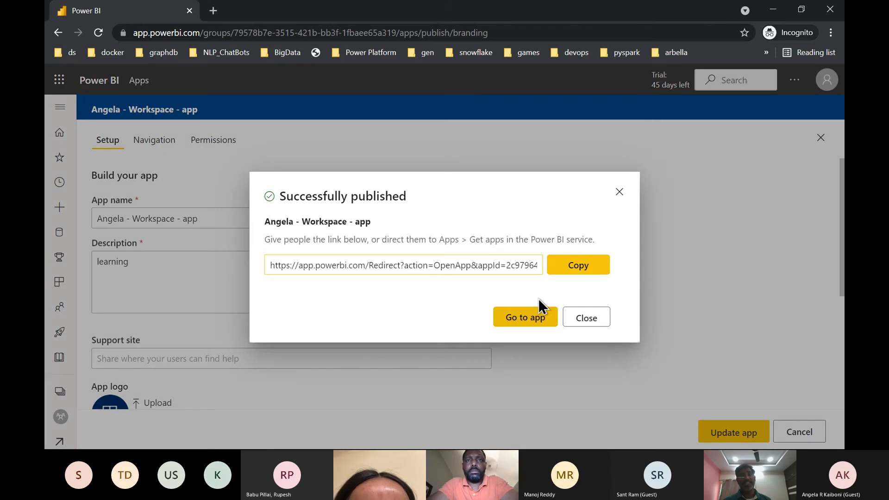
# Copy the published app's link and open it in a new browser tab.
pyautogui.click(578, 271)
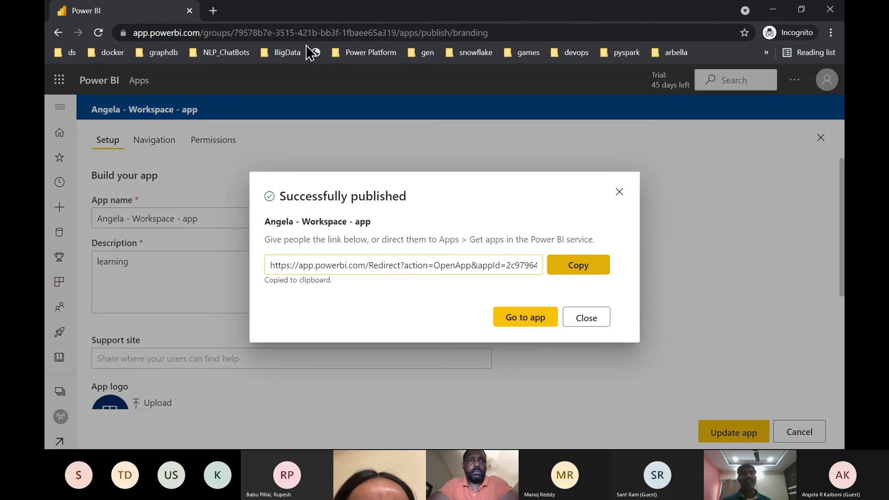
pyautogui.click(213, 10)
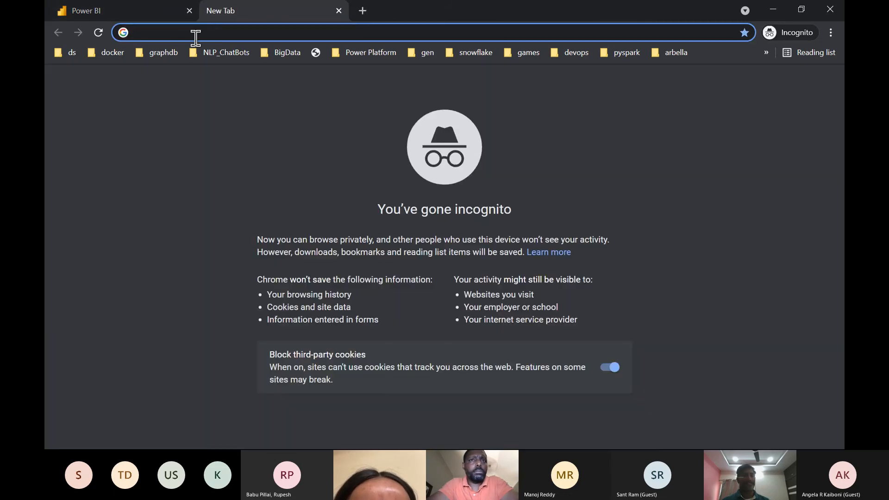
pyautogui.hotkey('ctrl', 'v')
pyautogui.press('Return')
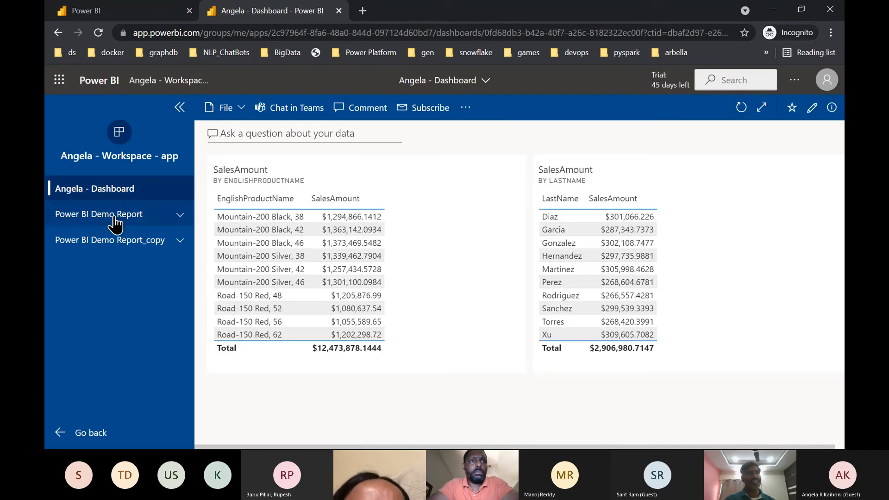
# Open Power BI Demo Report and Power BI Demo Report_copy within the app, and return to its dashboard.
pyautogui.click(114, 219)
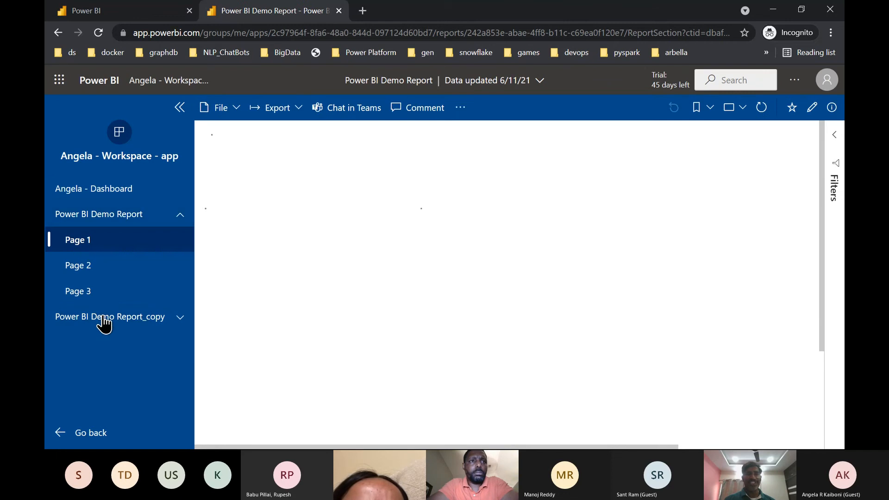
pyautogui.click(104, 318)
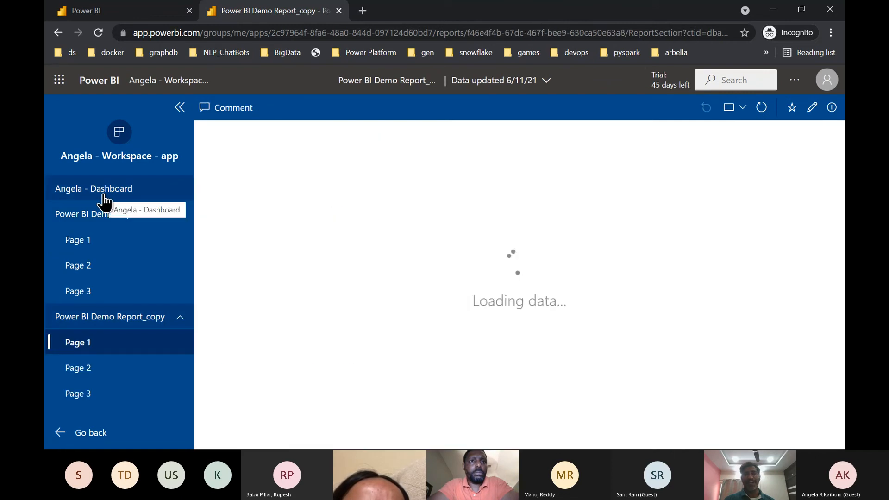
pyautogui.click(104, 195)
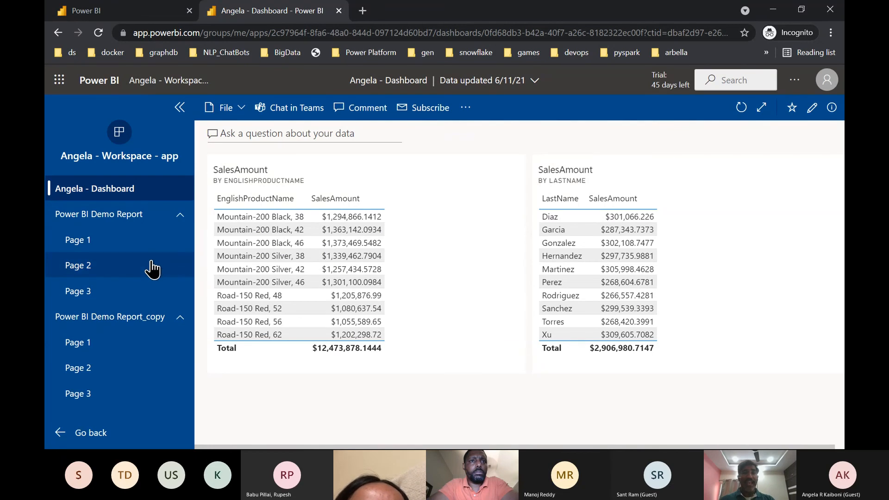
# Switch to the rritec/powerbi GitHub README and review the course content from Apps and Power BI Gateways through Marketing CV.
pyautogui.hotkey('alt', 'Tab')
pyautogui.scroll(-8, 290, 334)
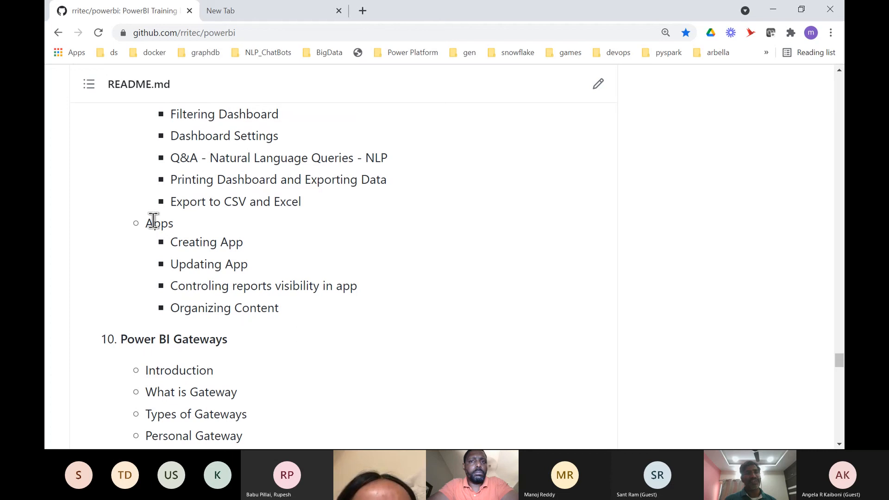
pyautogui.moveTo(151, 224); pyautogui.dragTo(273, 286)
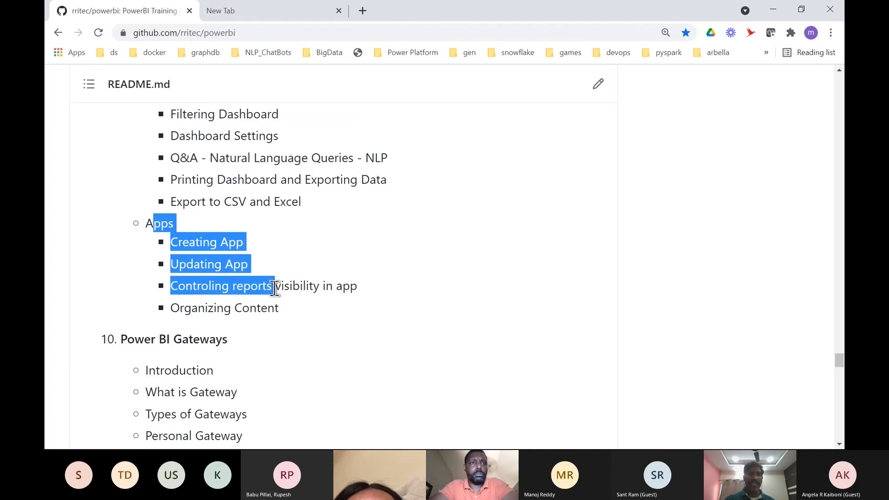
pyautogui.scroll(-2, 273, 288)
pyautogui.moveTo(135, 231); pyautogui.dragTo(212, 232)
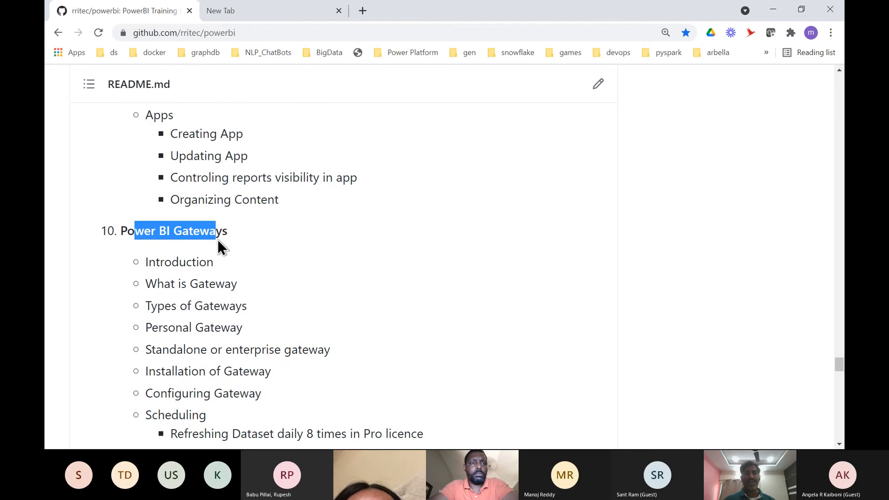
pyautogui.click(220, 247)
pyautogui.scroll(-7, 215, 338)
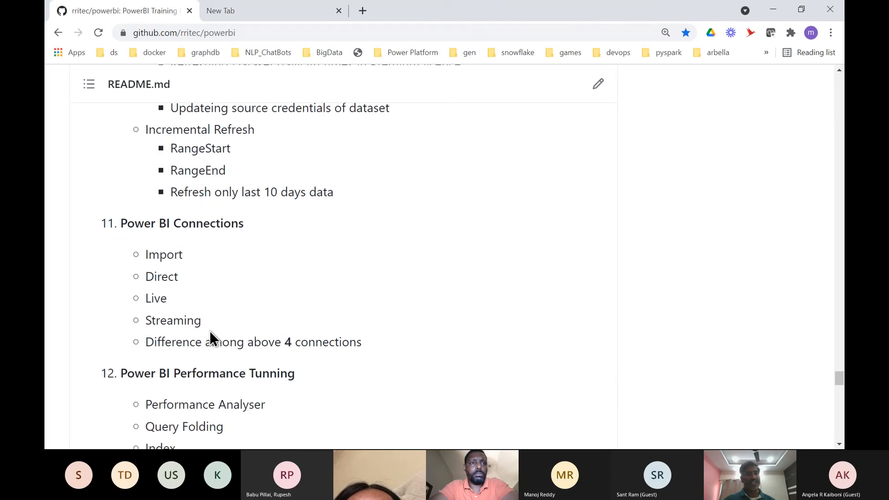
pyautogui.scroll(-3, 210, 337)
pyautogui.scroll(-4, 220, 301)
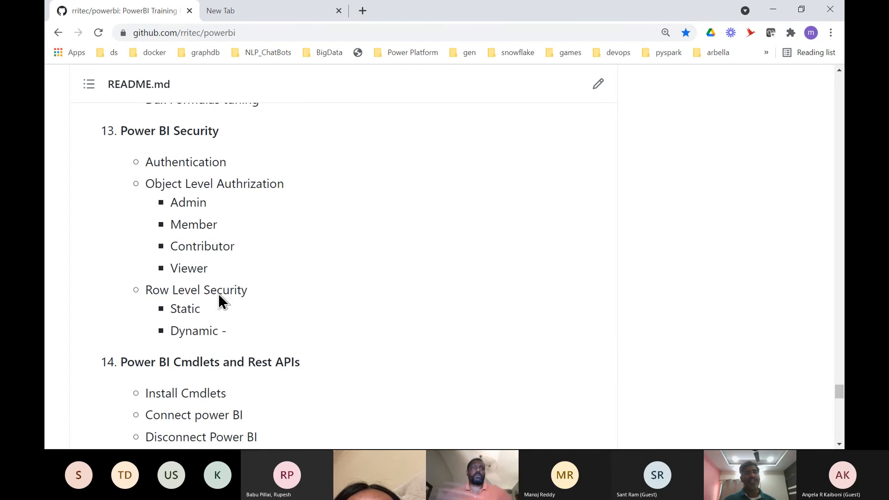
pyautogui.scroll(-4, 207, 308)
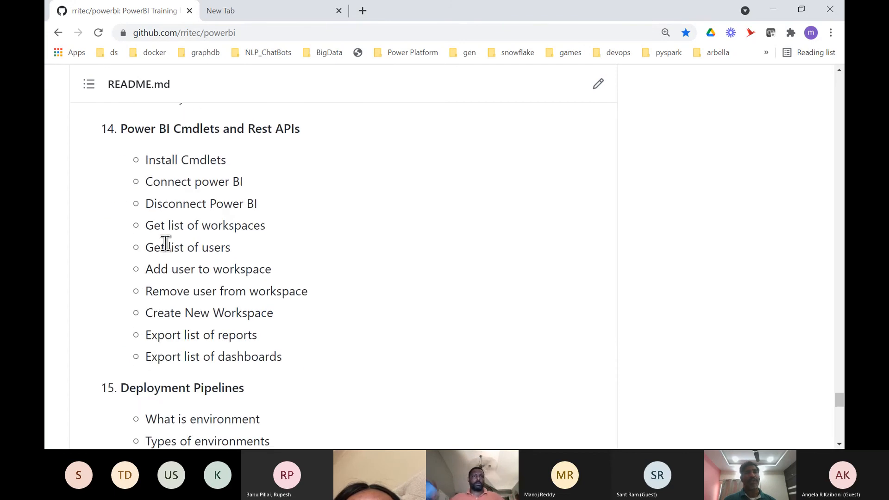
pyautogui.scroll(-1, 251, 266)
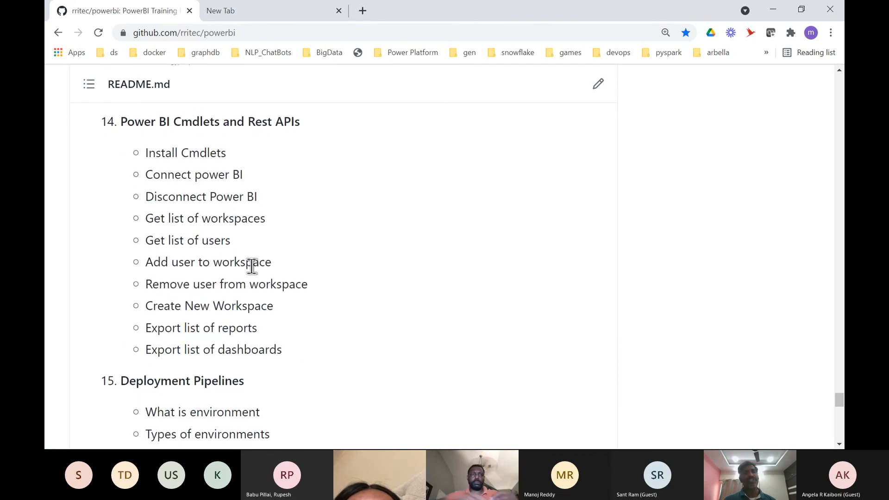
pyautogui.scroll(-15, 252, 266)
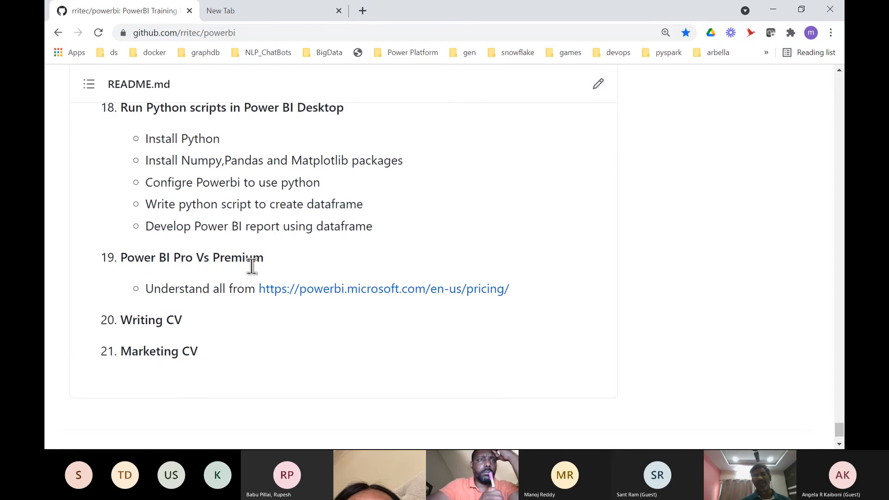
pyautogui.scroll(-2, 252, 267)
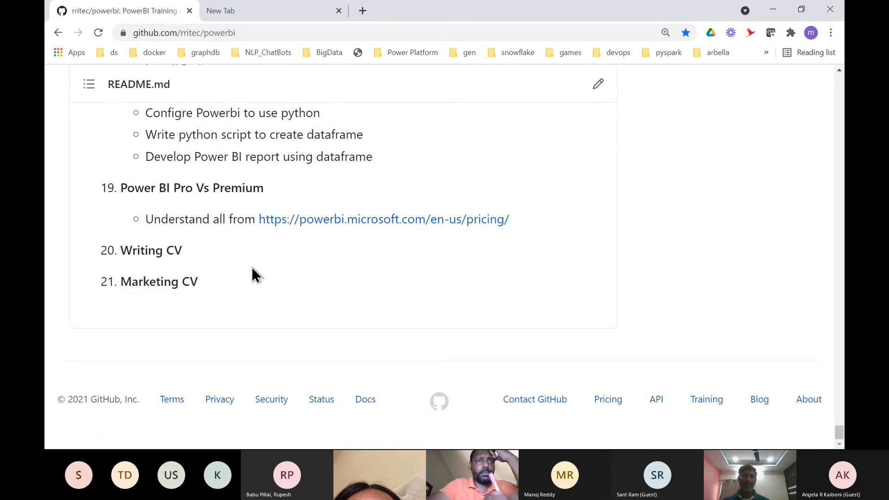
# Go back to the README's Power BI Flow diagram and examine the path from the data layer to apps.
pyautogui.scroll(15, 517, 165)
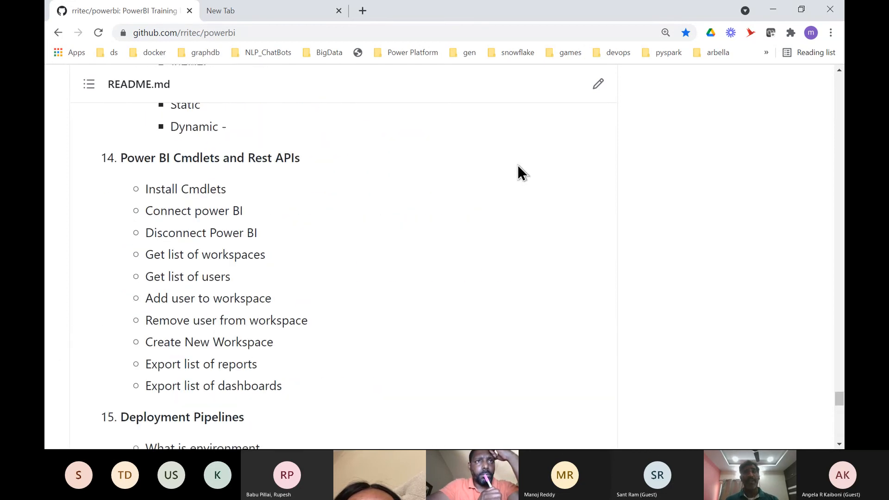
pyautogui.scroll(20, 518, 165)
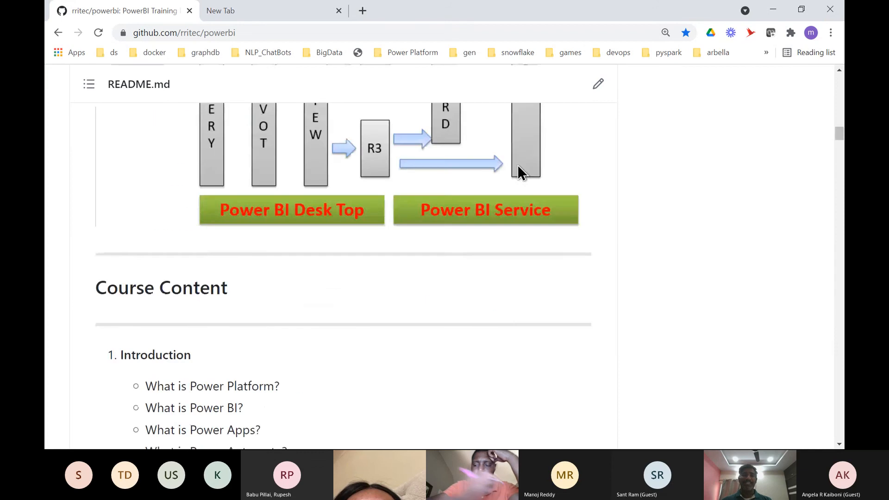
pyautogui.scroll(15, 518, 174)
pyautogui.scroll(-10, 518, 173)
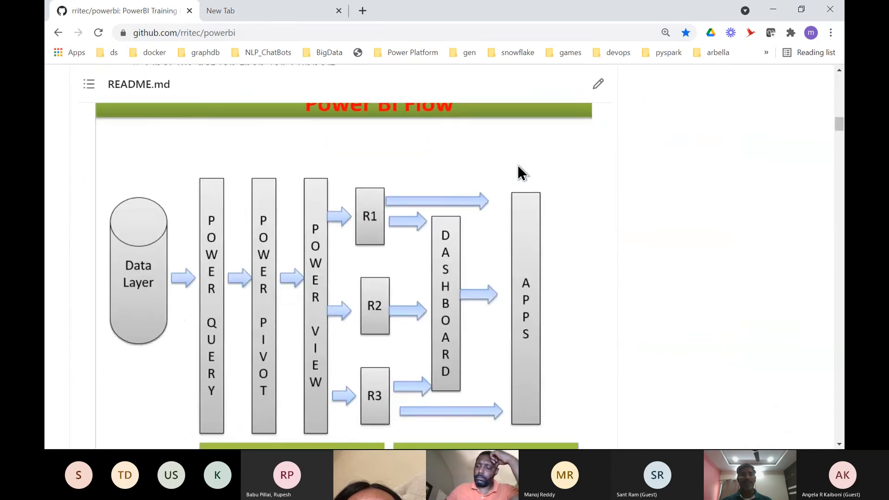
pyautogui.scroll(-1, 518, 169)
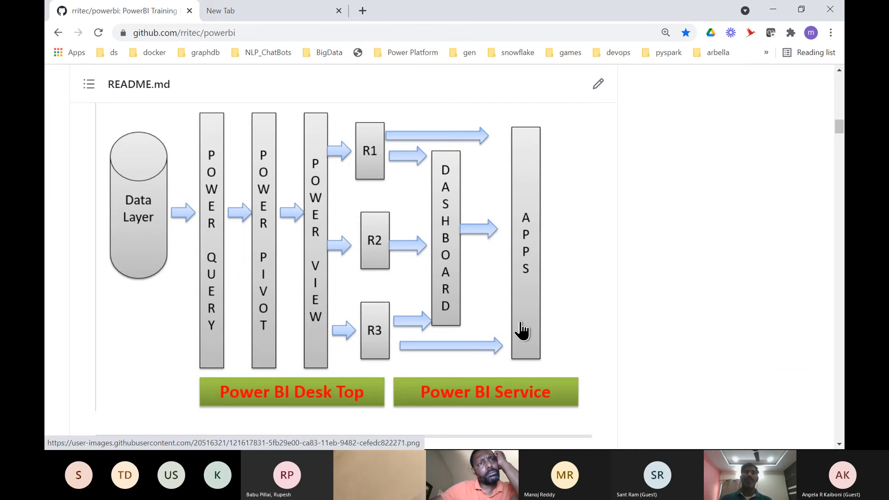
# Switch to Power BI Desktop and dismiss the publishing message for Power BI Demo Report_copy.
pyautogui.hotkey('alt', 'Tab')
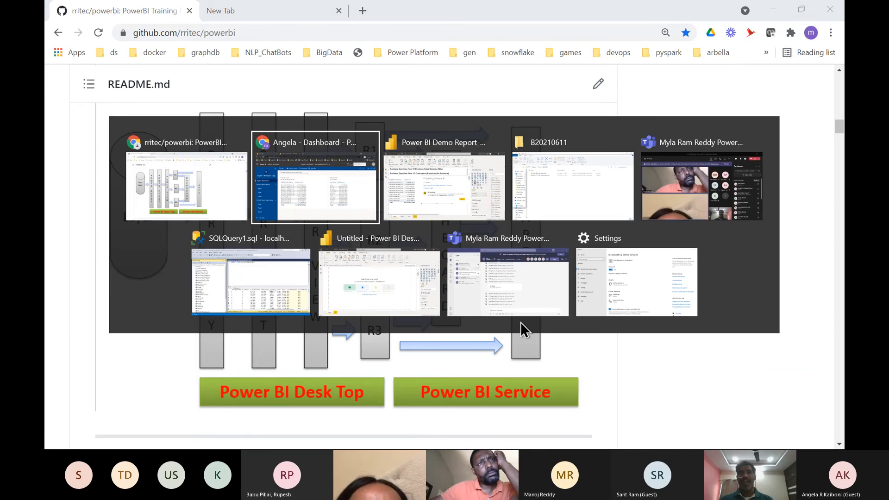
pyautogui.press('Tab')
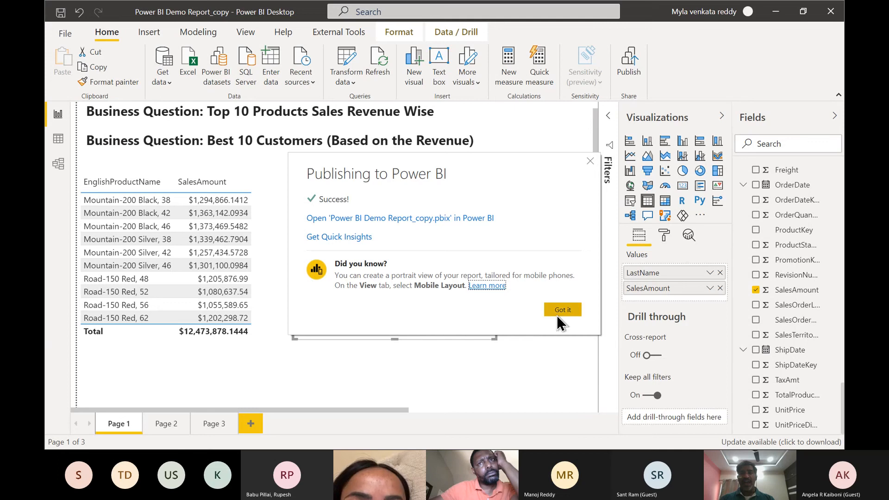
pyautogui.click(557, 315)
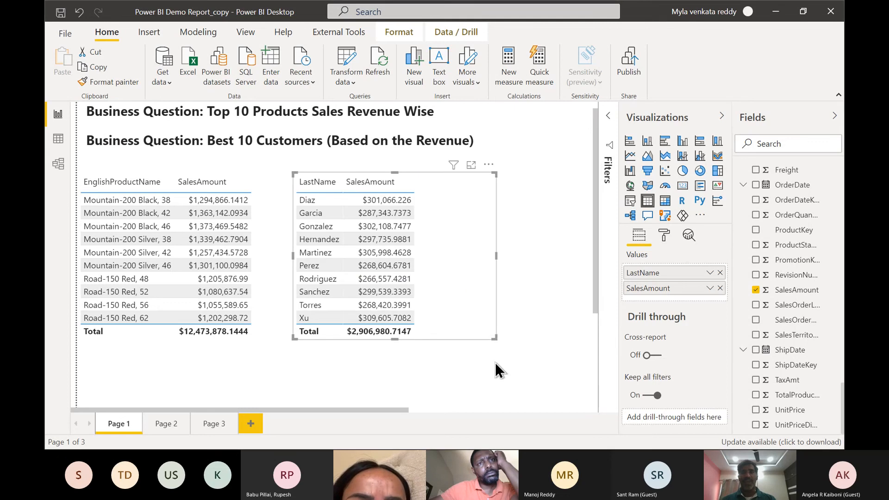
# Return to the GitHub README and read the On Boarding Questions section.
pyautogui.hotkey('alt', 'Tab')
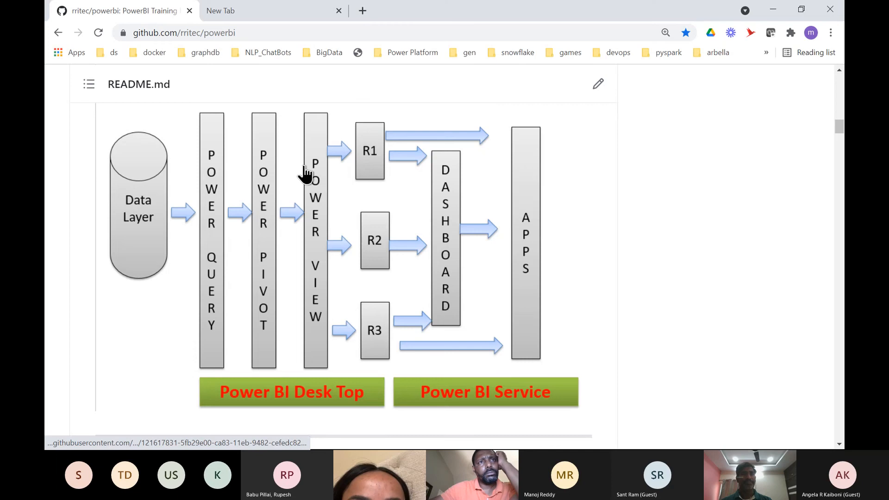
pyautogui.scroll(10, 304, 174)
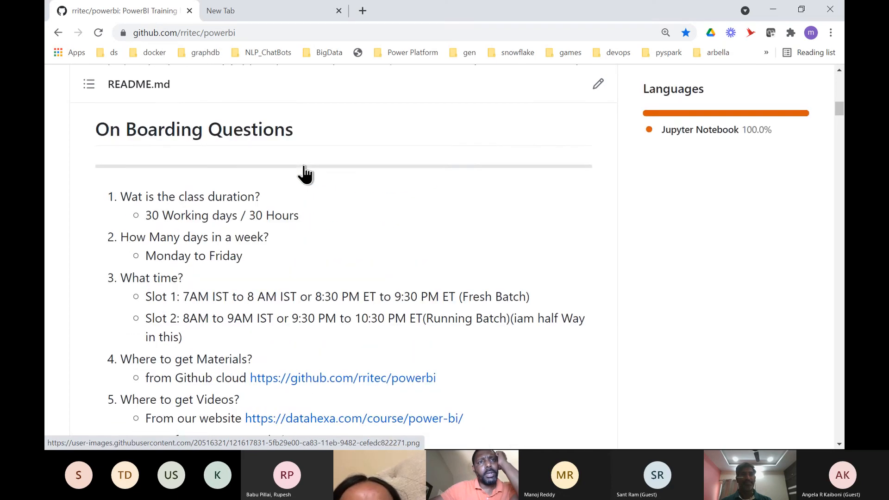
pyautogui.scroll(-2, 304, 175)
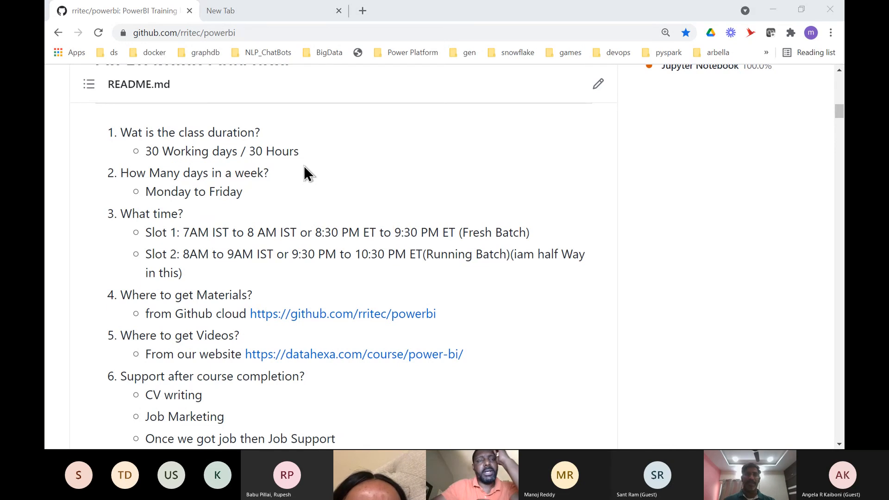
# Switch back to the published app in the browser, reload its dashboard, and open both demo reports again.
pyautogui.hotkey('alt', 'Tab')
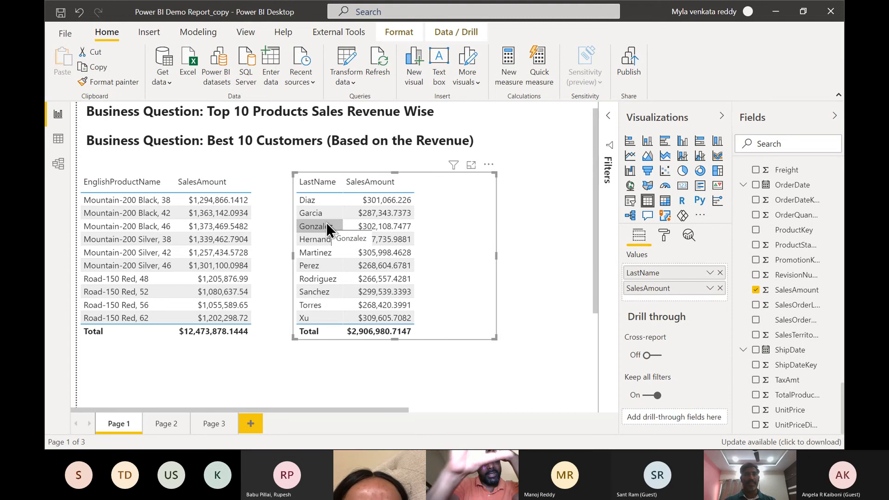
pyautogui.hotkey('alt', 'Tab')
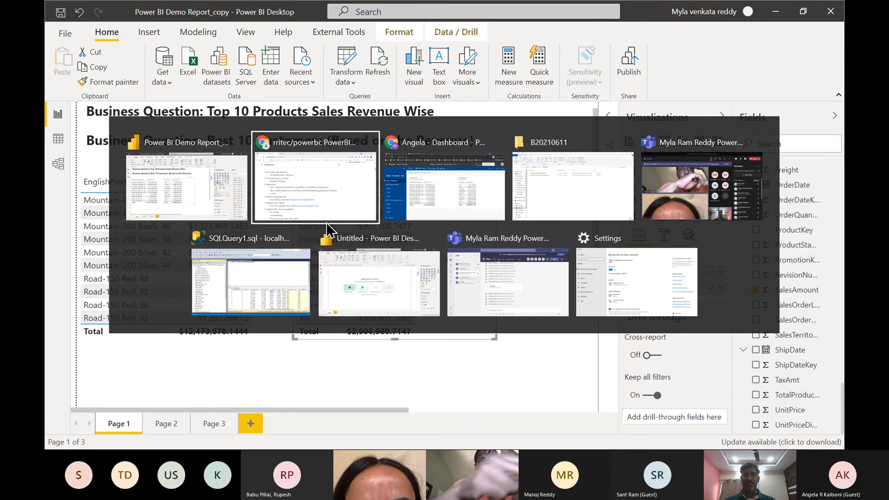
pyautogui.hotkey('alt', 'Tab')
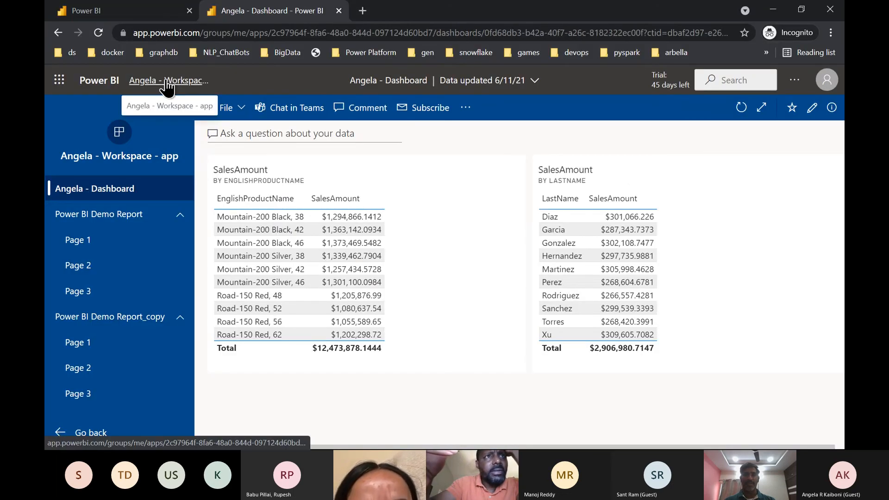
pyautogui.click(167, 87)
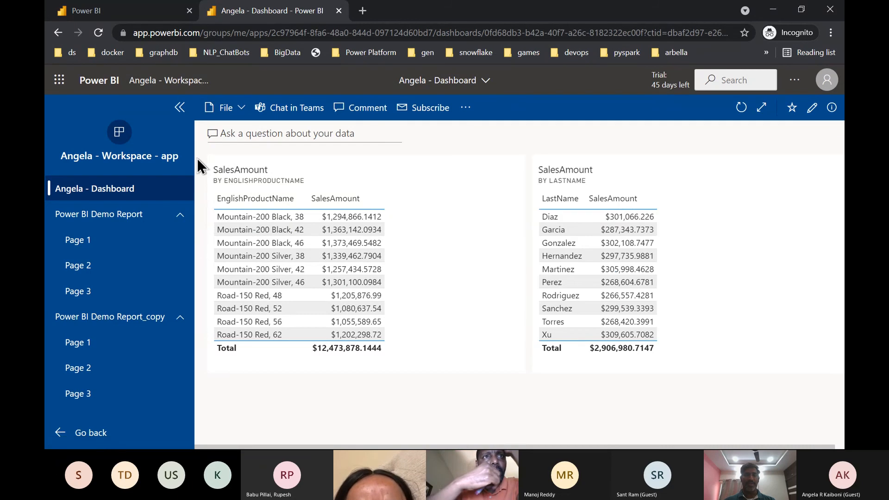
pyautogui.click(105, 222)
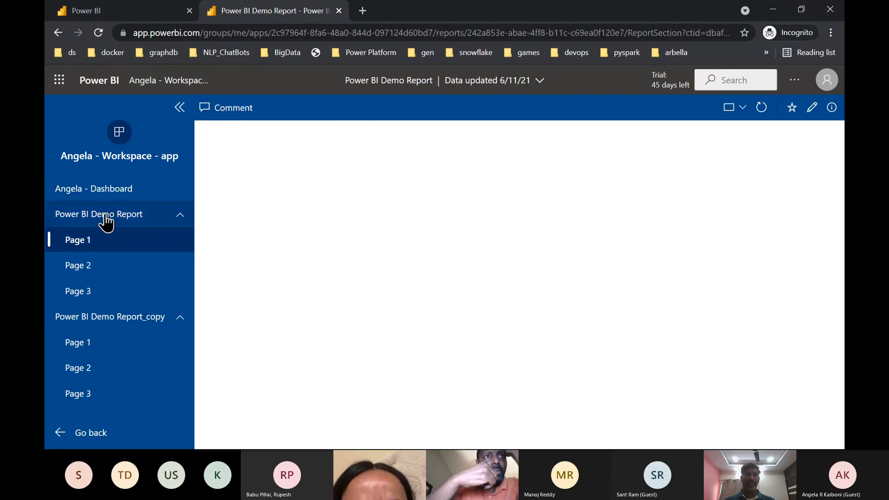
pyautogui.click(85, 319)
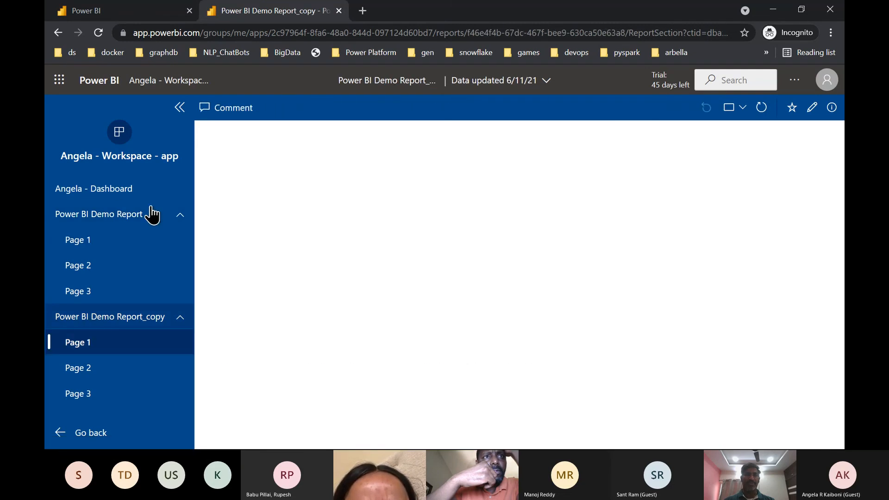
# Collapse the page lists of both demo reports in the app navigation, and expand them again.
pyautogui.click(179, 220)
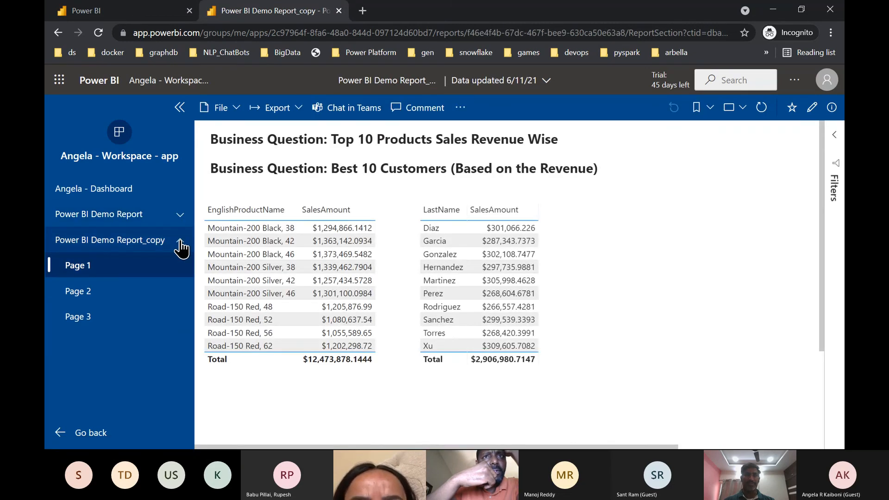
pyautogui.click(181, 241)
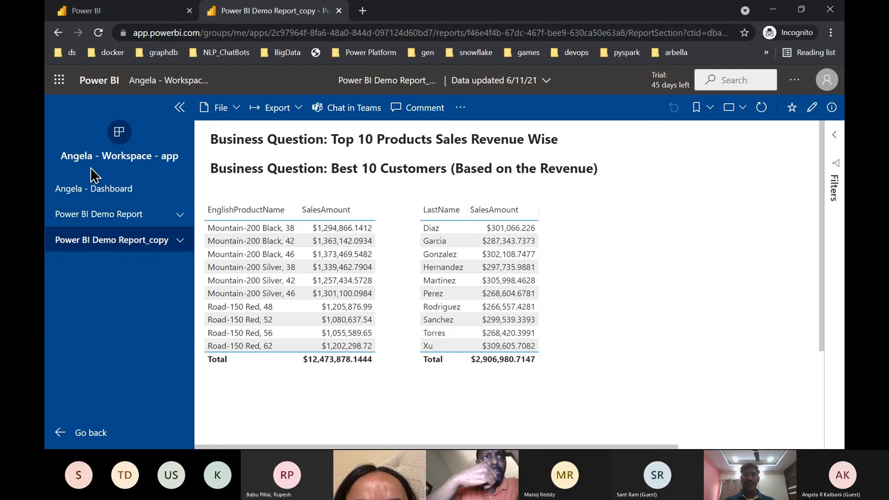
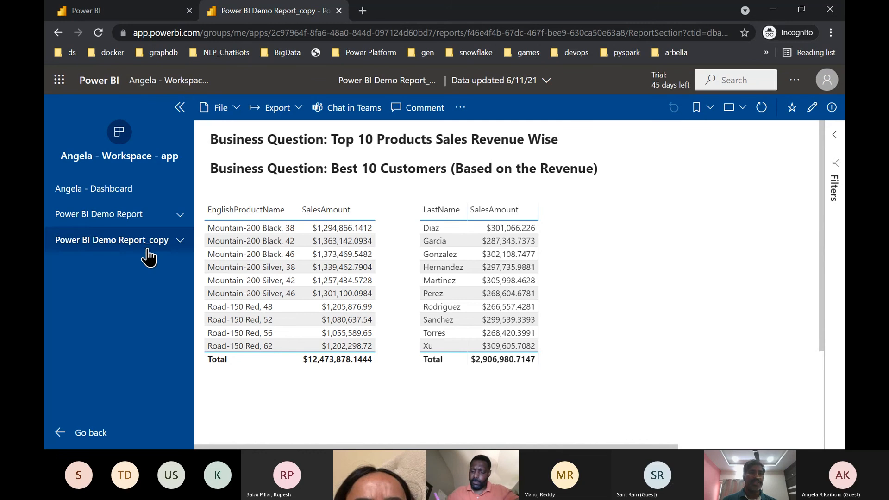
pyautogui.click(182, 221)
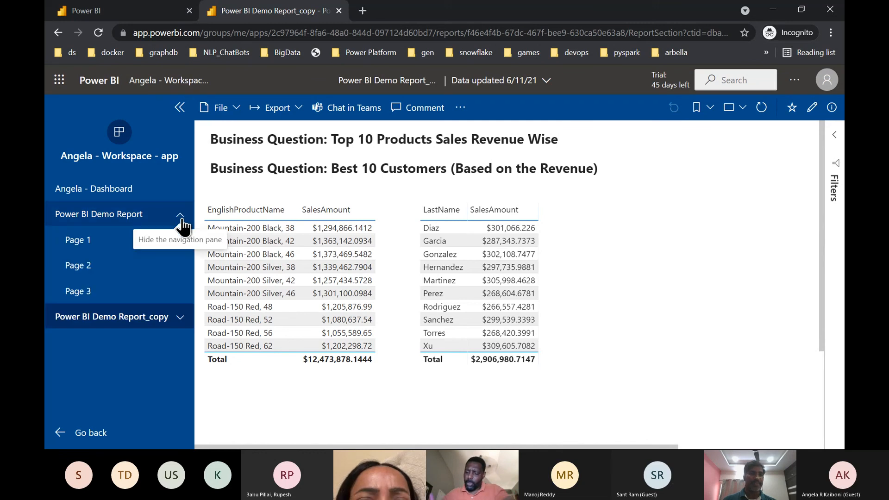
pyautogui.click(180, 319)
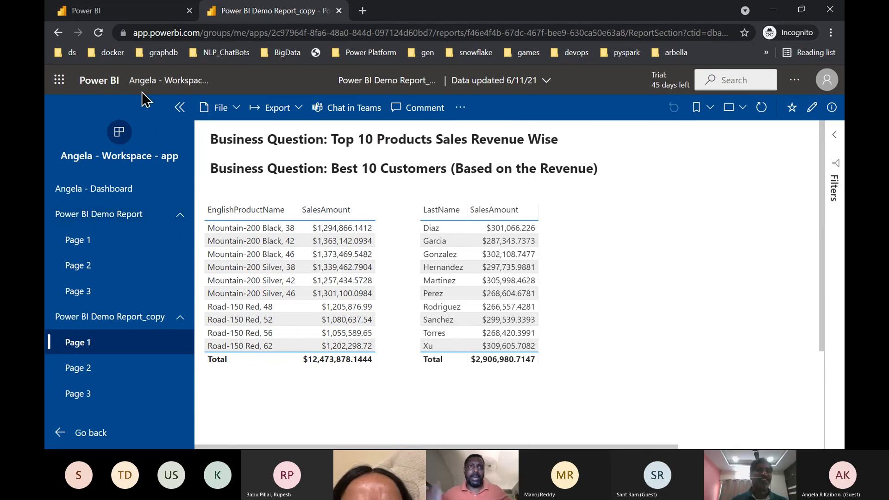
# Dismiss the app publishing confirmation, go to the Power BI home page, and reopen the published app's workspace in lineage view at 100% zoom.
pyautogui.click(153, 12)
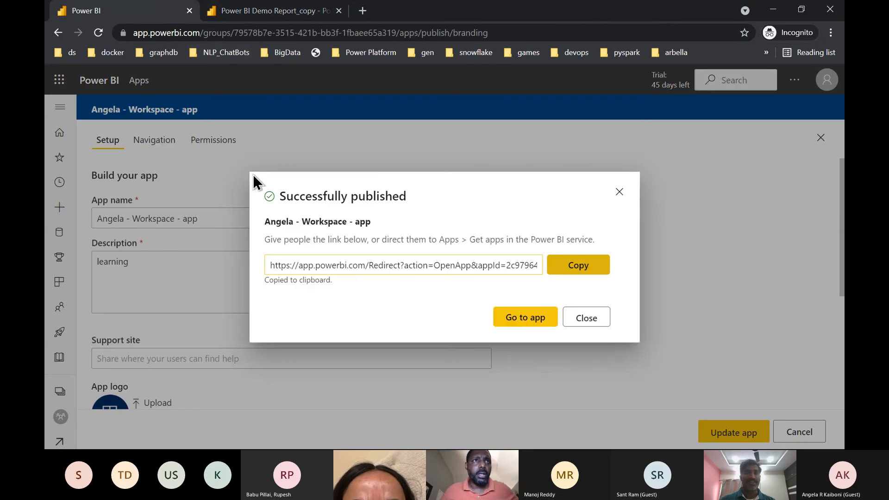
pyautogui.click(620, 193)
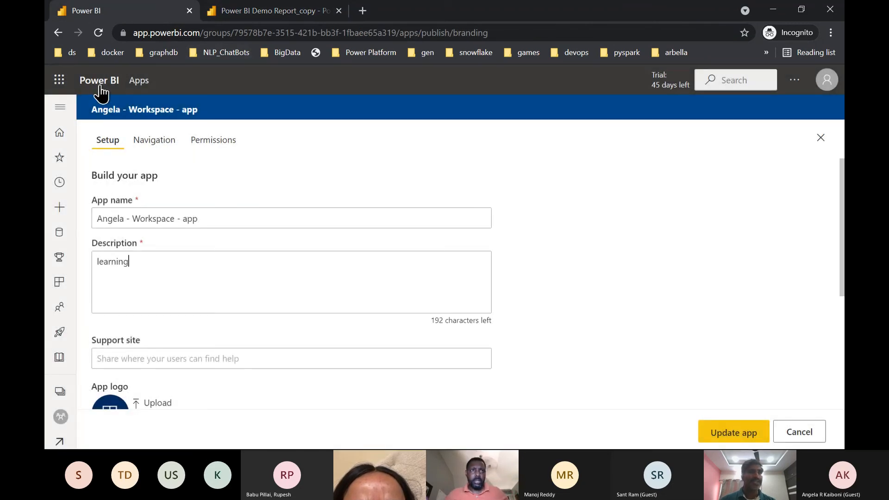
pyautogui.click(100, 87)
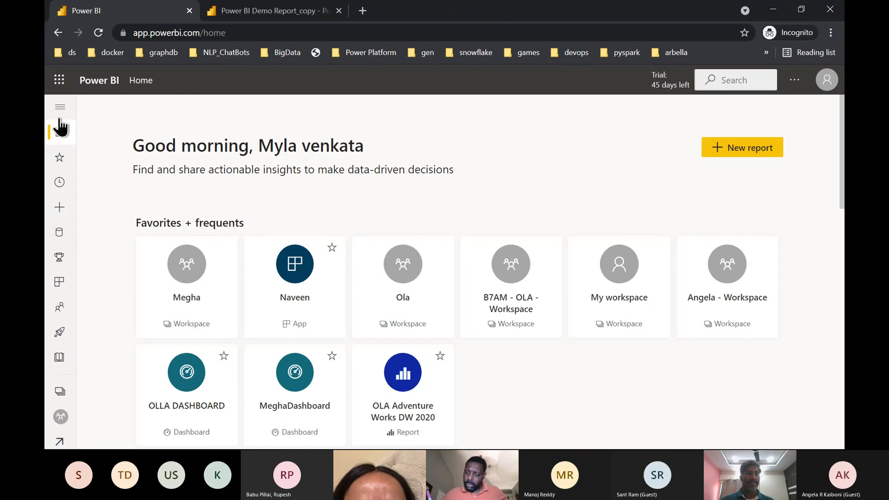
pyautogui.click(60, 392)
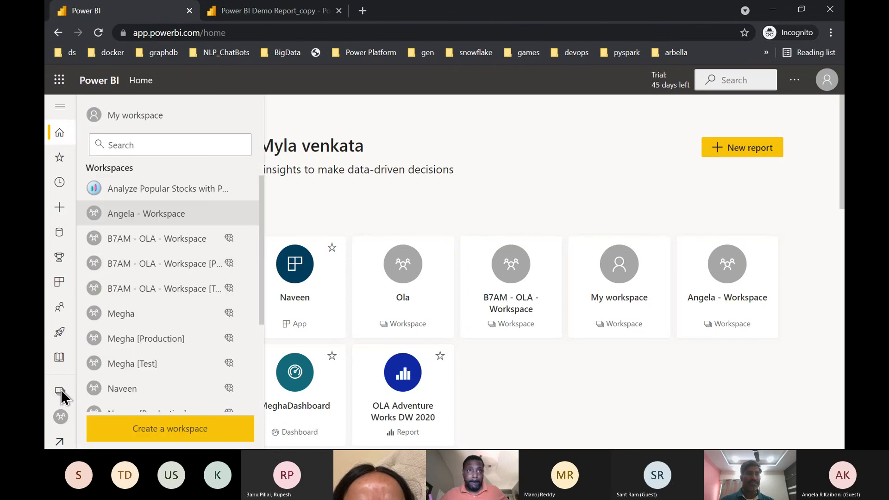
pyautogui.click(154, 214)
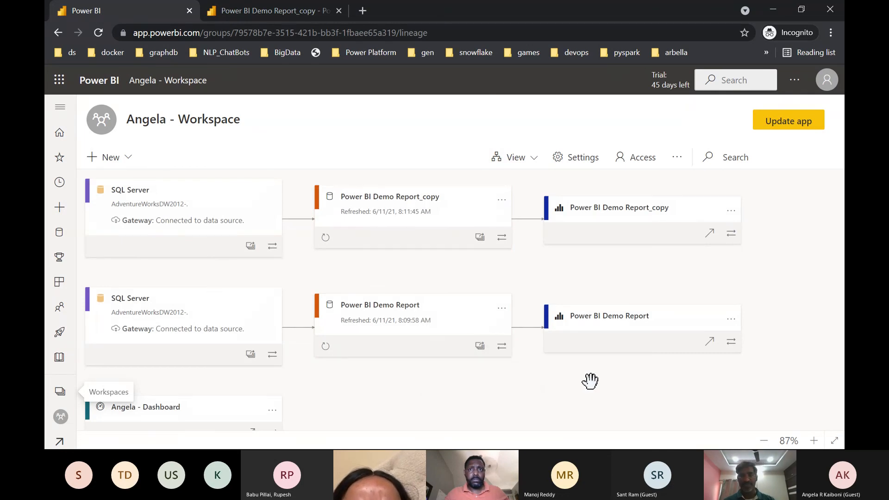
pyautogui.click(814, 440)
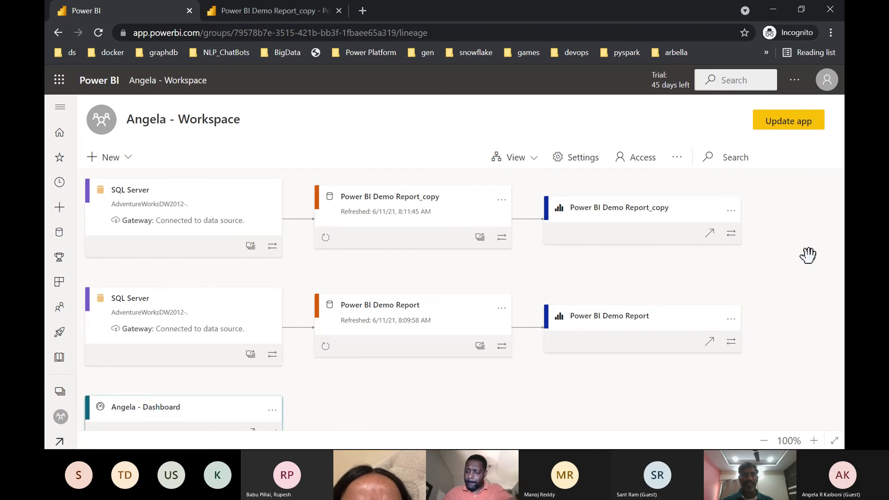
# Open the B7AM - OLA - Workspace and show its contents in Lineage view.
pyautogui.click(60, 391)
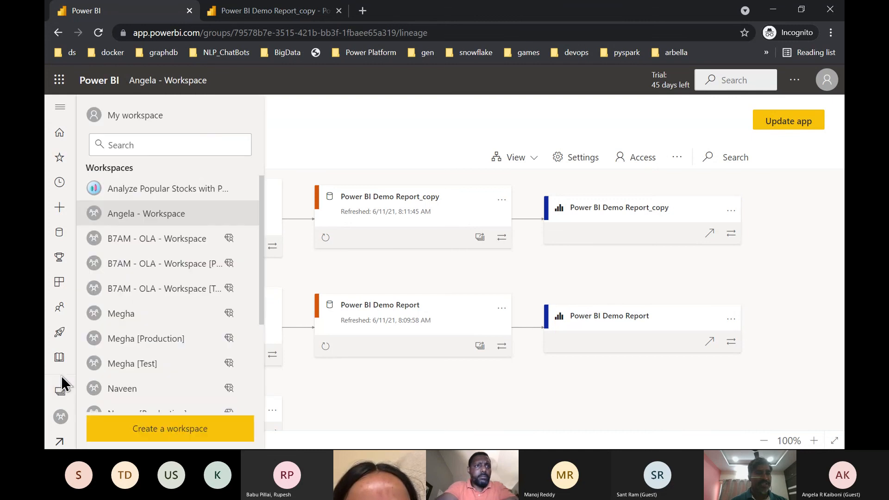
pyautogui.click(180, 241)
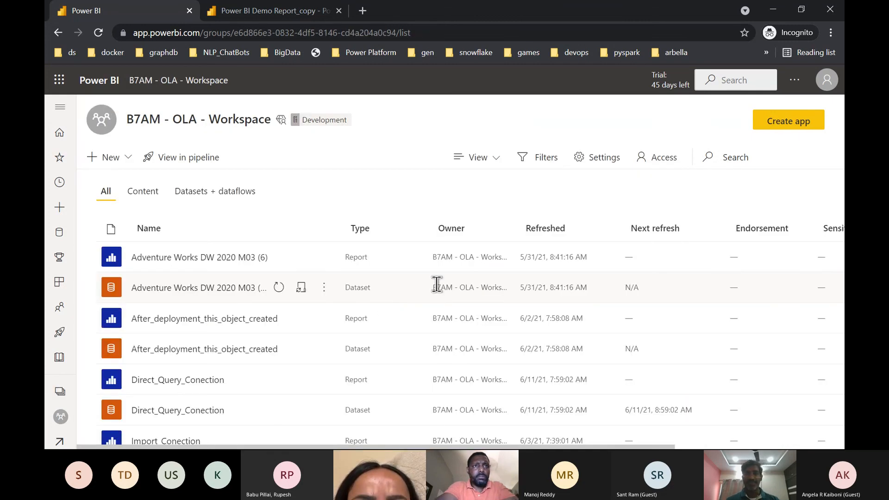
pyautogui.click(498, 167)
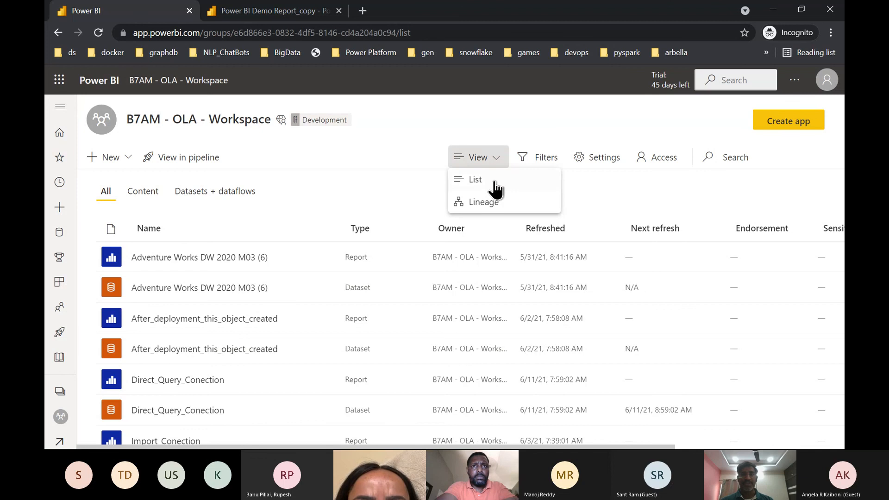
pyautogui.click(487, 199)
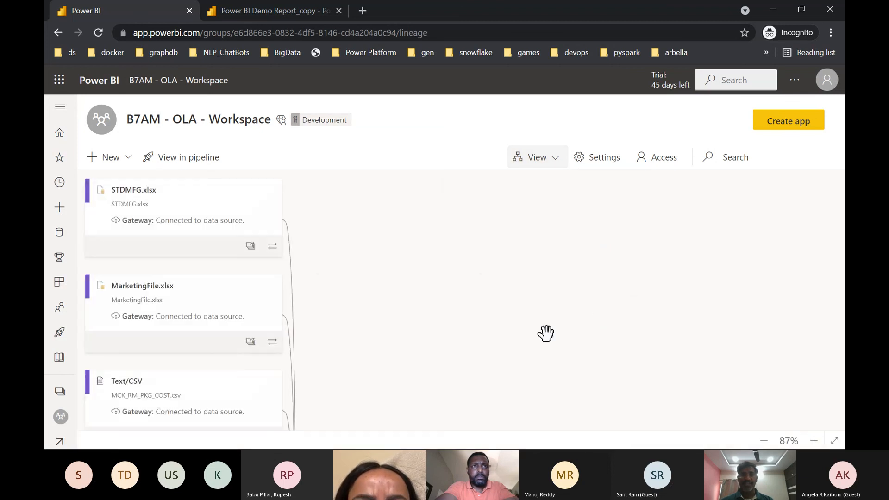
# Examine the lineage of B7AM - OLA - Workspace, following its data sources to the connected datasets and reports.
pyautogui.scroll(-10, 546, 333)
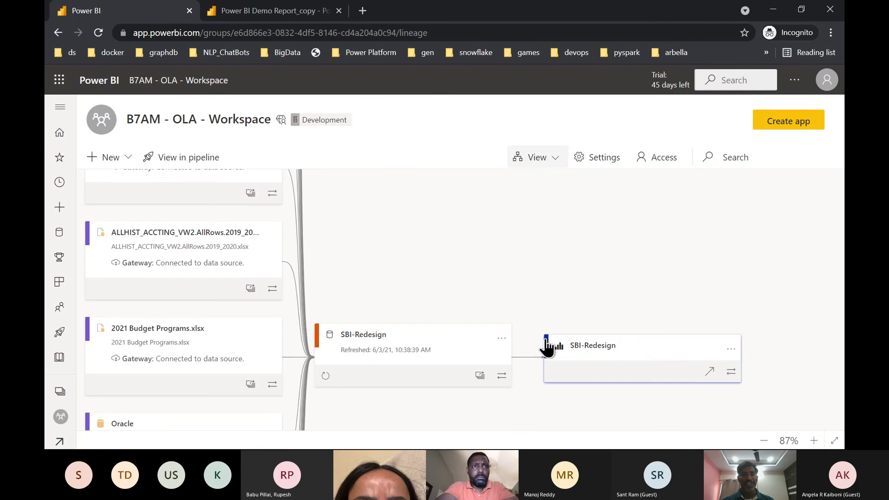
pyautogui.scroll(-2, 546, 341)
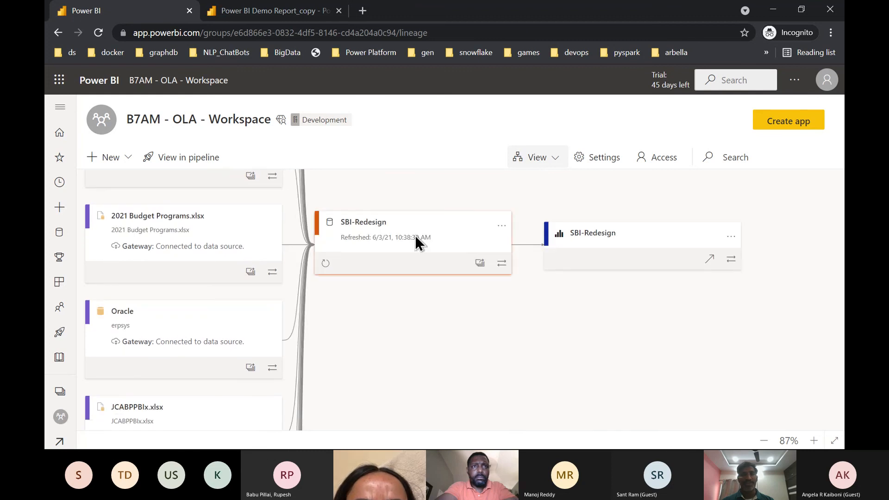
pyautogui.scroll(-8, 415, 233)
pyautogui.scroll(-10, 414, 233)
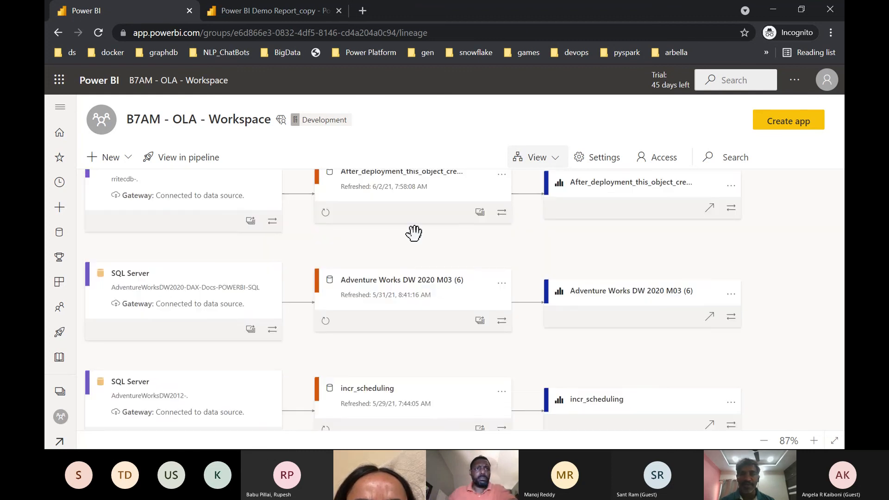
pyautogui.scroll(-1, 416, 236)
pyautogui.scroll(2, 416, 236)
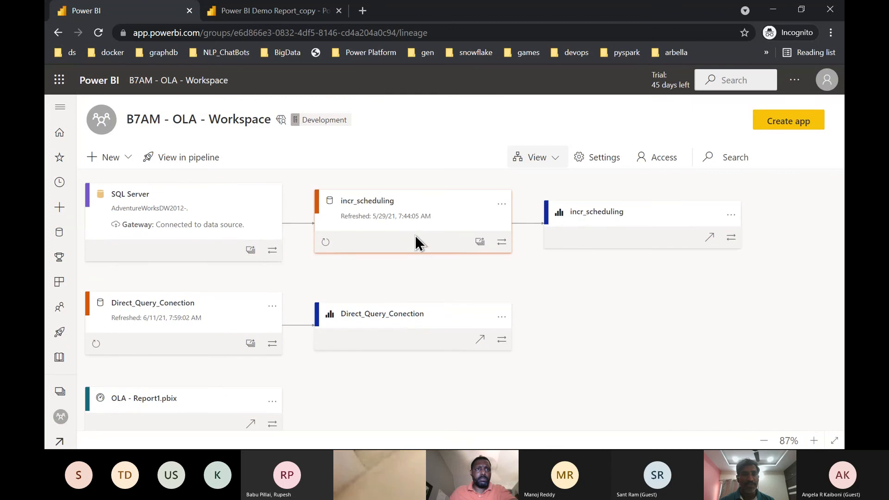
pyautogui.scroll(-1, 416, 236)
pyautogui.scroll(10, 416, 239)
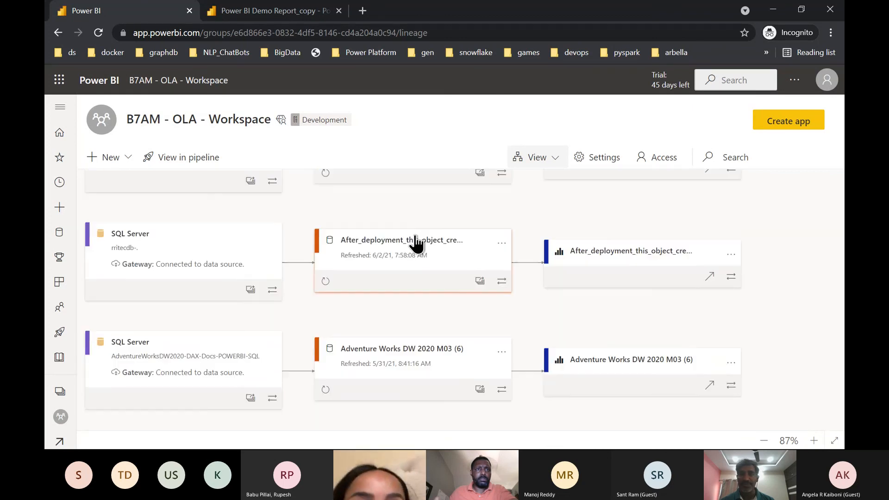
pyautogui.scroll(10, 414, 233)
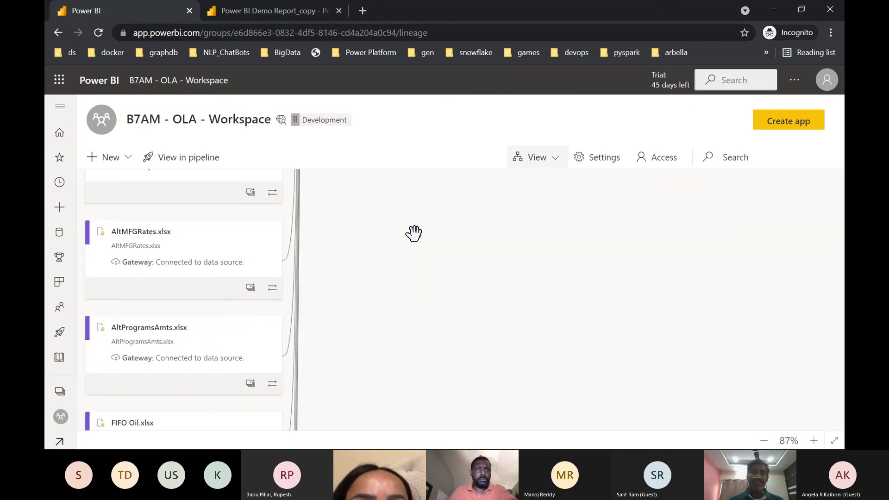
pyautogui.scroll(-4, 414, 233)
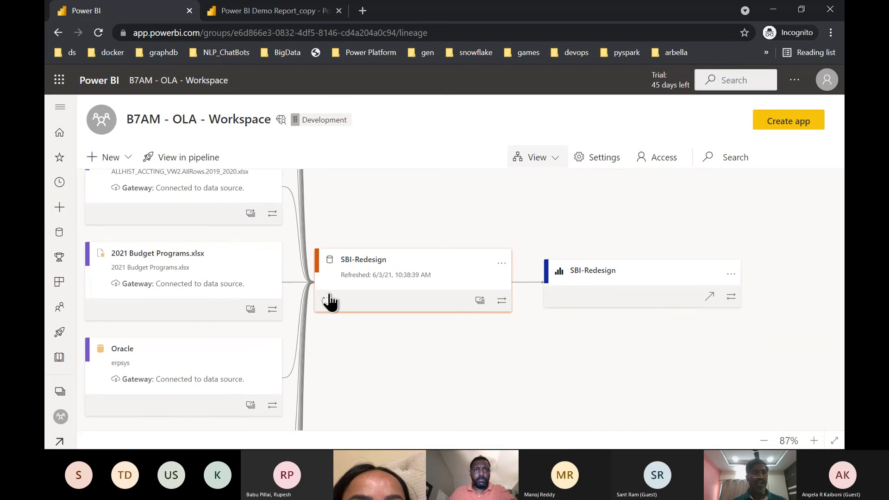
pyautogui.scroll(-5, 243, 310)
pyautogui.scroll(-8, 243, 309)
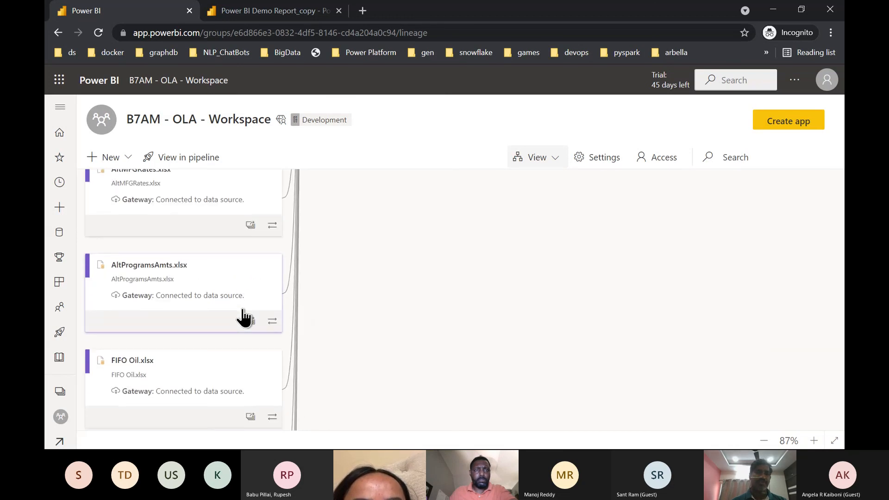
pyautogui.scroll(-1, 242, 307)
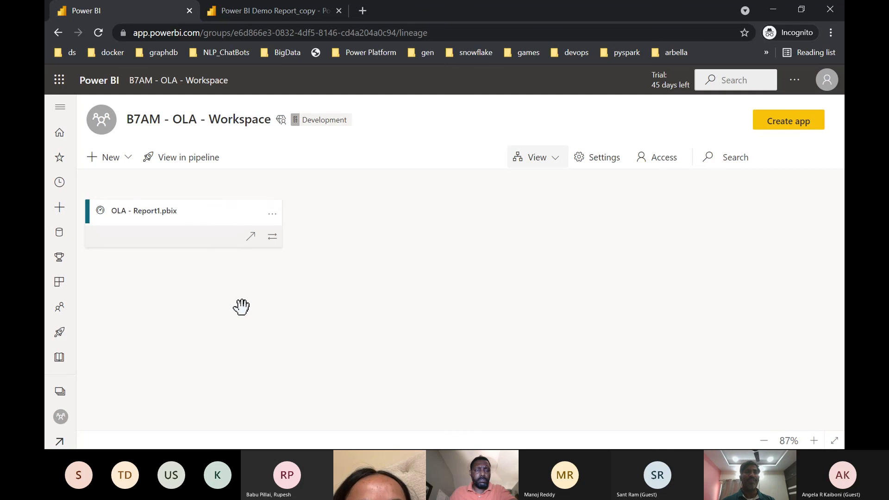
# Open the development workspace containing AdventureWorks Report in Lineage view and examine how its sources feed datasets, reports and dashboards.
pyautogui.click(64, 404)
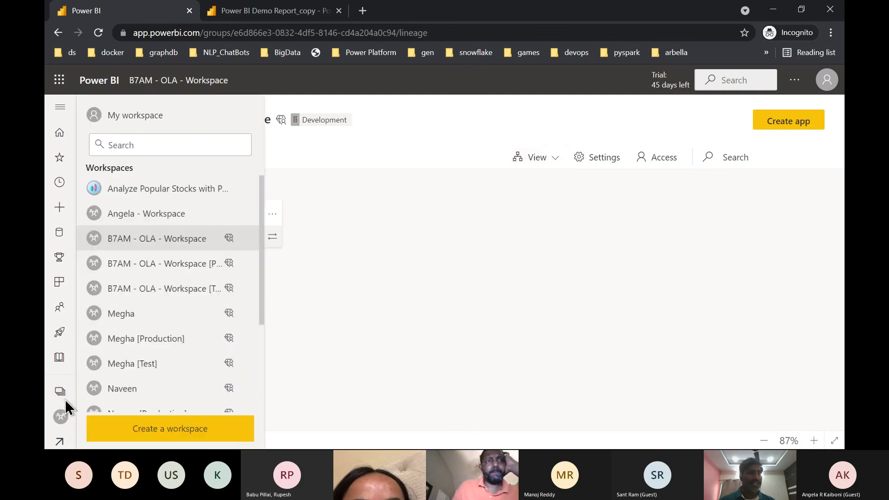
pyautogui.click(149, 318)
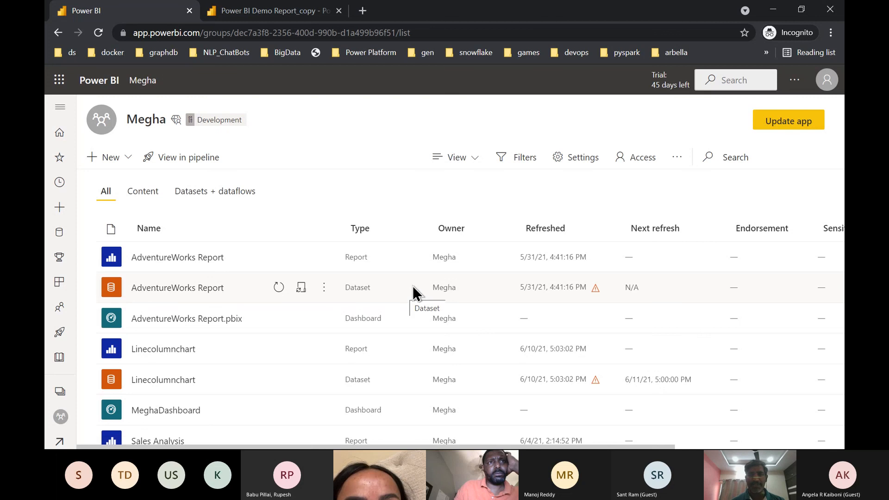
pyautogui.click(480, 162)
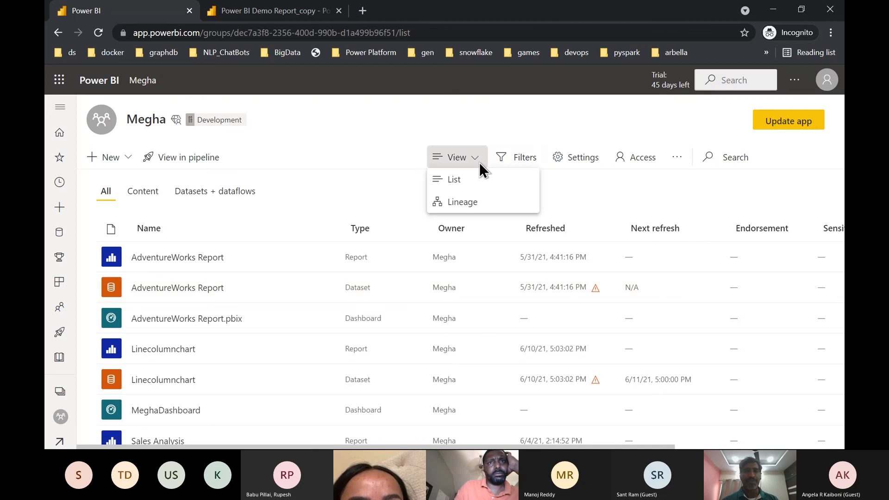
pyautogui.click(466, 203)
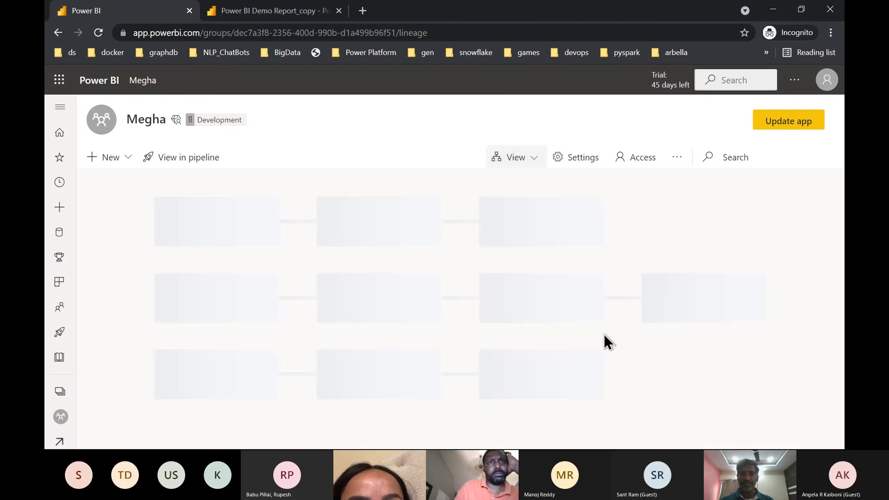
pyautogui.scroll(-5, 651, 361)
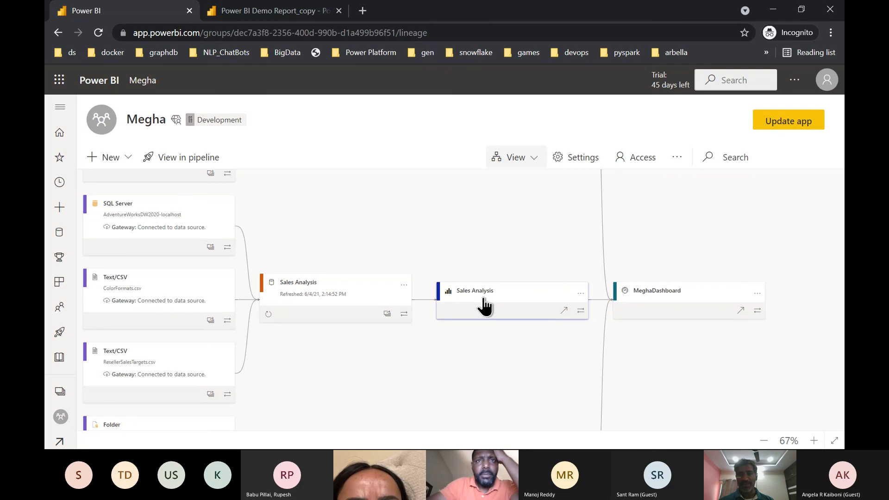
pyautogui.scroll(5, 484, 301)
pyautogui.scroll(2, 482, 295)
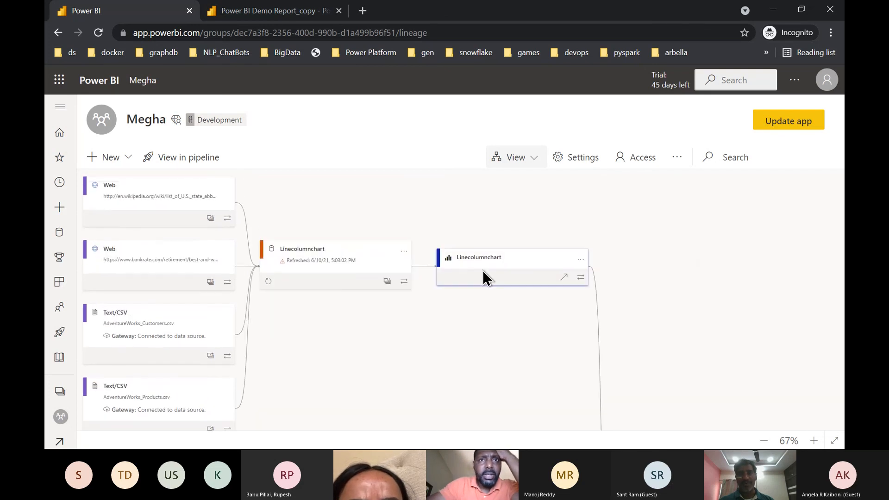
pyautogui.scroll(-6, 482, 266)
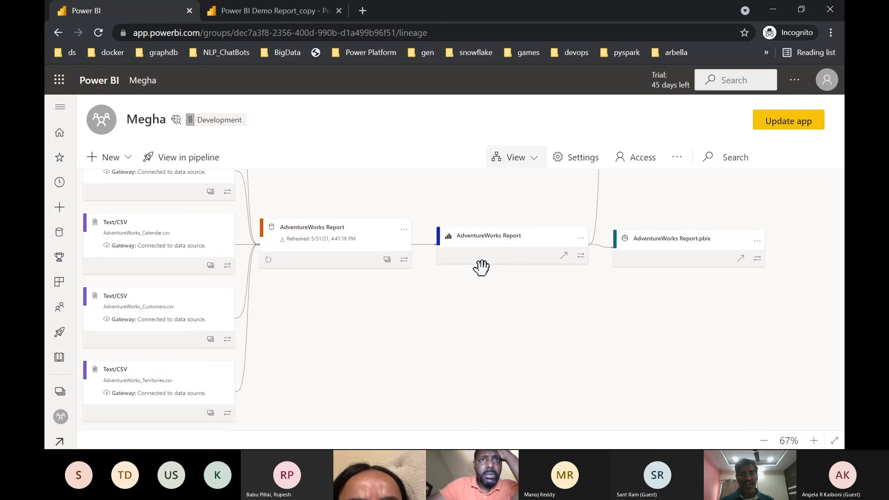
pyautogui.scroll(-10, 489, 239)
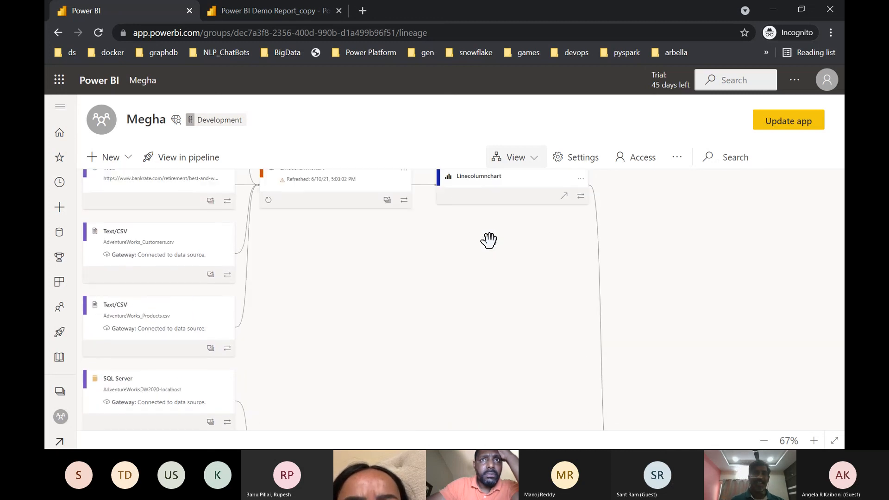
pyautogui.scroll(2, 341, 204)
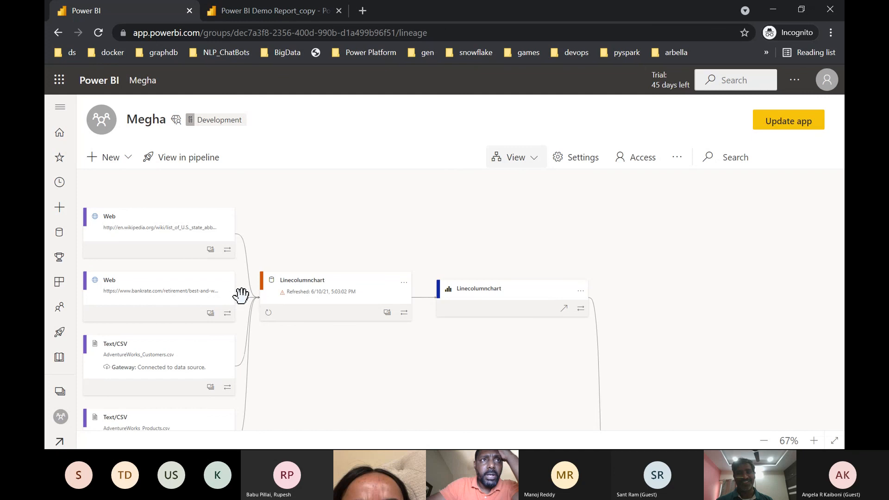
# Switch to the GitHub README, highlight the Slot 1 IST class time, and read on to the Power BI Flow heading.
pyautogui.hotkey('alt', 'Tab')
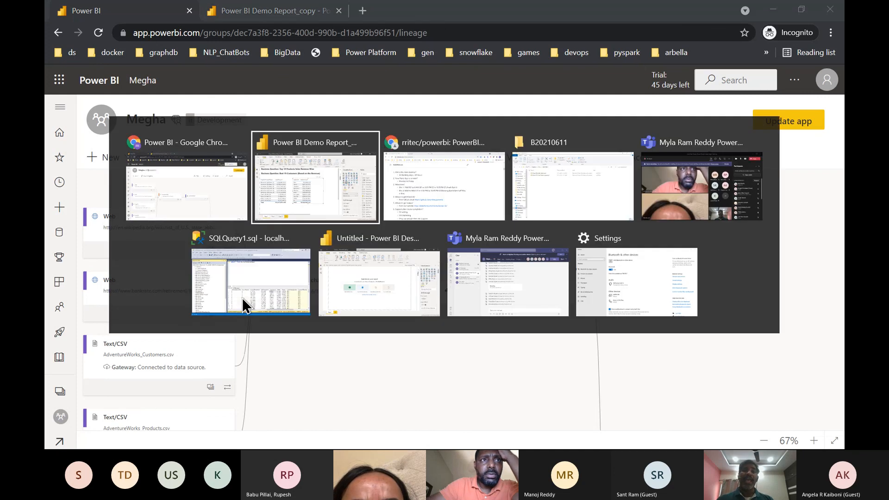
pyautogui.hotkey('alt', 'Tab')
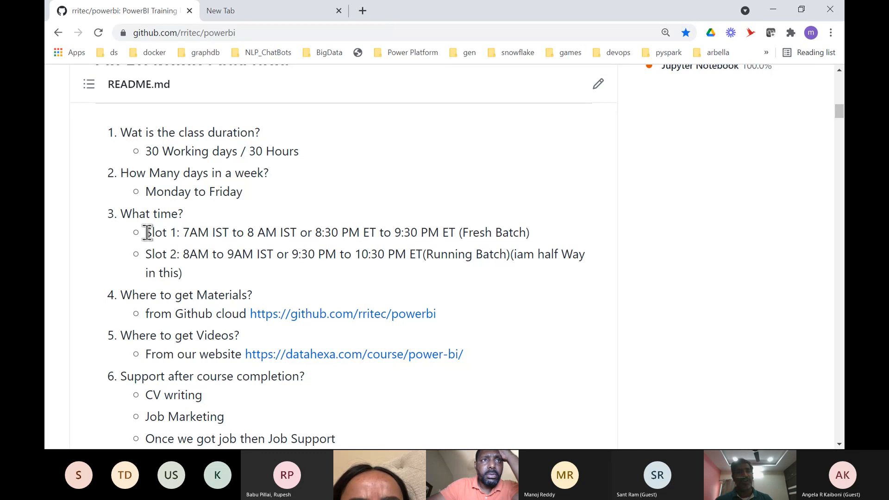
pyautogui.moveTo(147, 231); pyautogui.dragTo(295, 230)
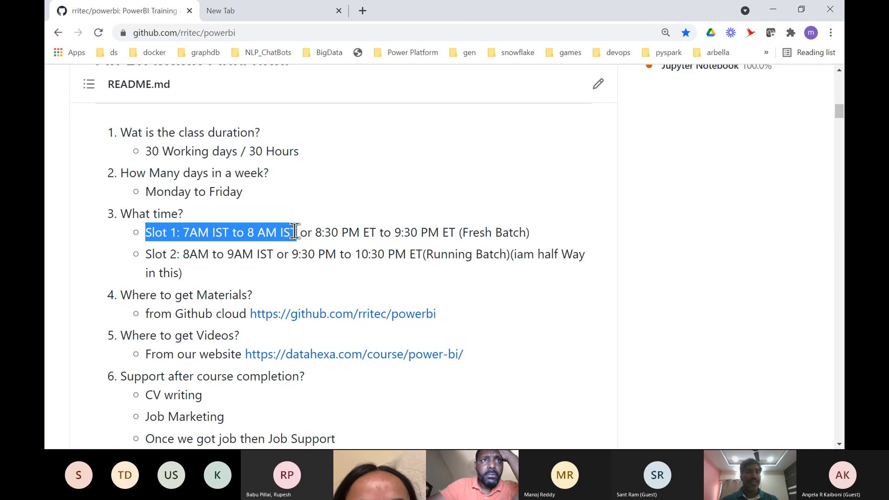
pyautogui.scroll(-3, 294, 231)
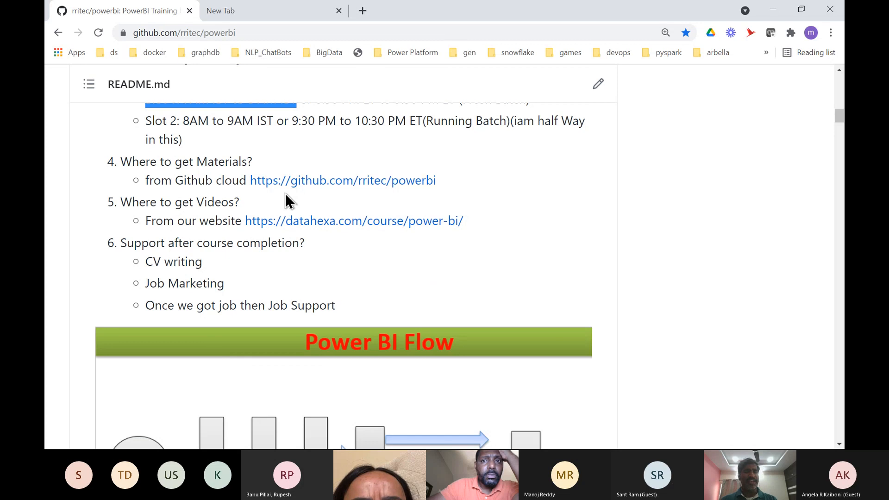
# Switch to the Microsoft Teams meeting window and bring up the option to stop the recording.
pyautogui.hotkey('alt', 'Tab')
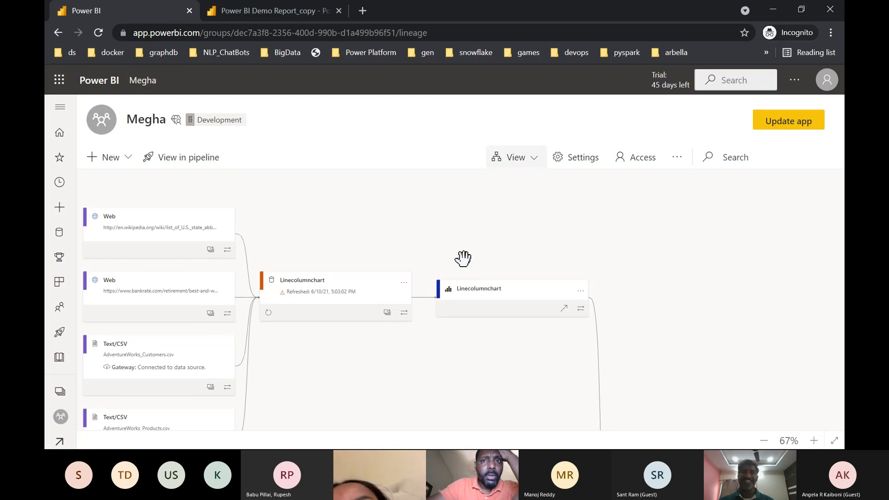
pyautogui.hotkey('alt', 'Tab')
pyautogui.hotkey('alt', 'Tab')
pyautogui.hotkey('alt', 'Tab')
pyautogui.hotkey('alt', 'Tab')
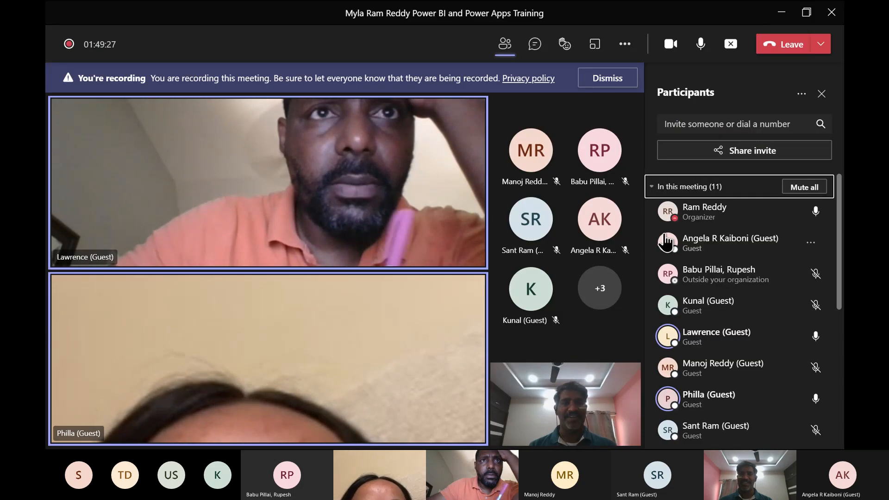
pyautogui.click(627, 52)
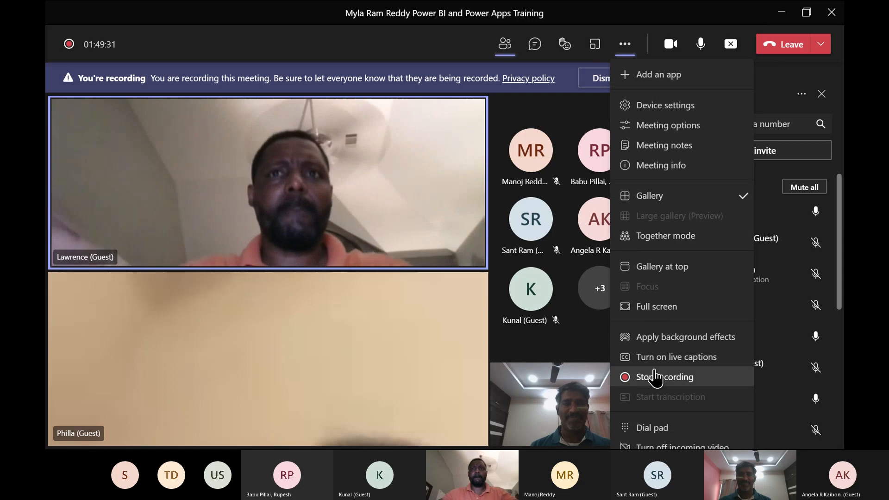